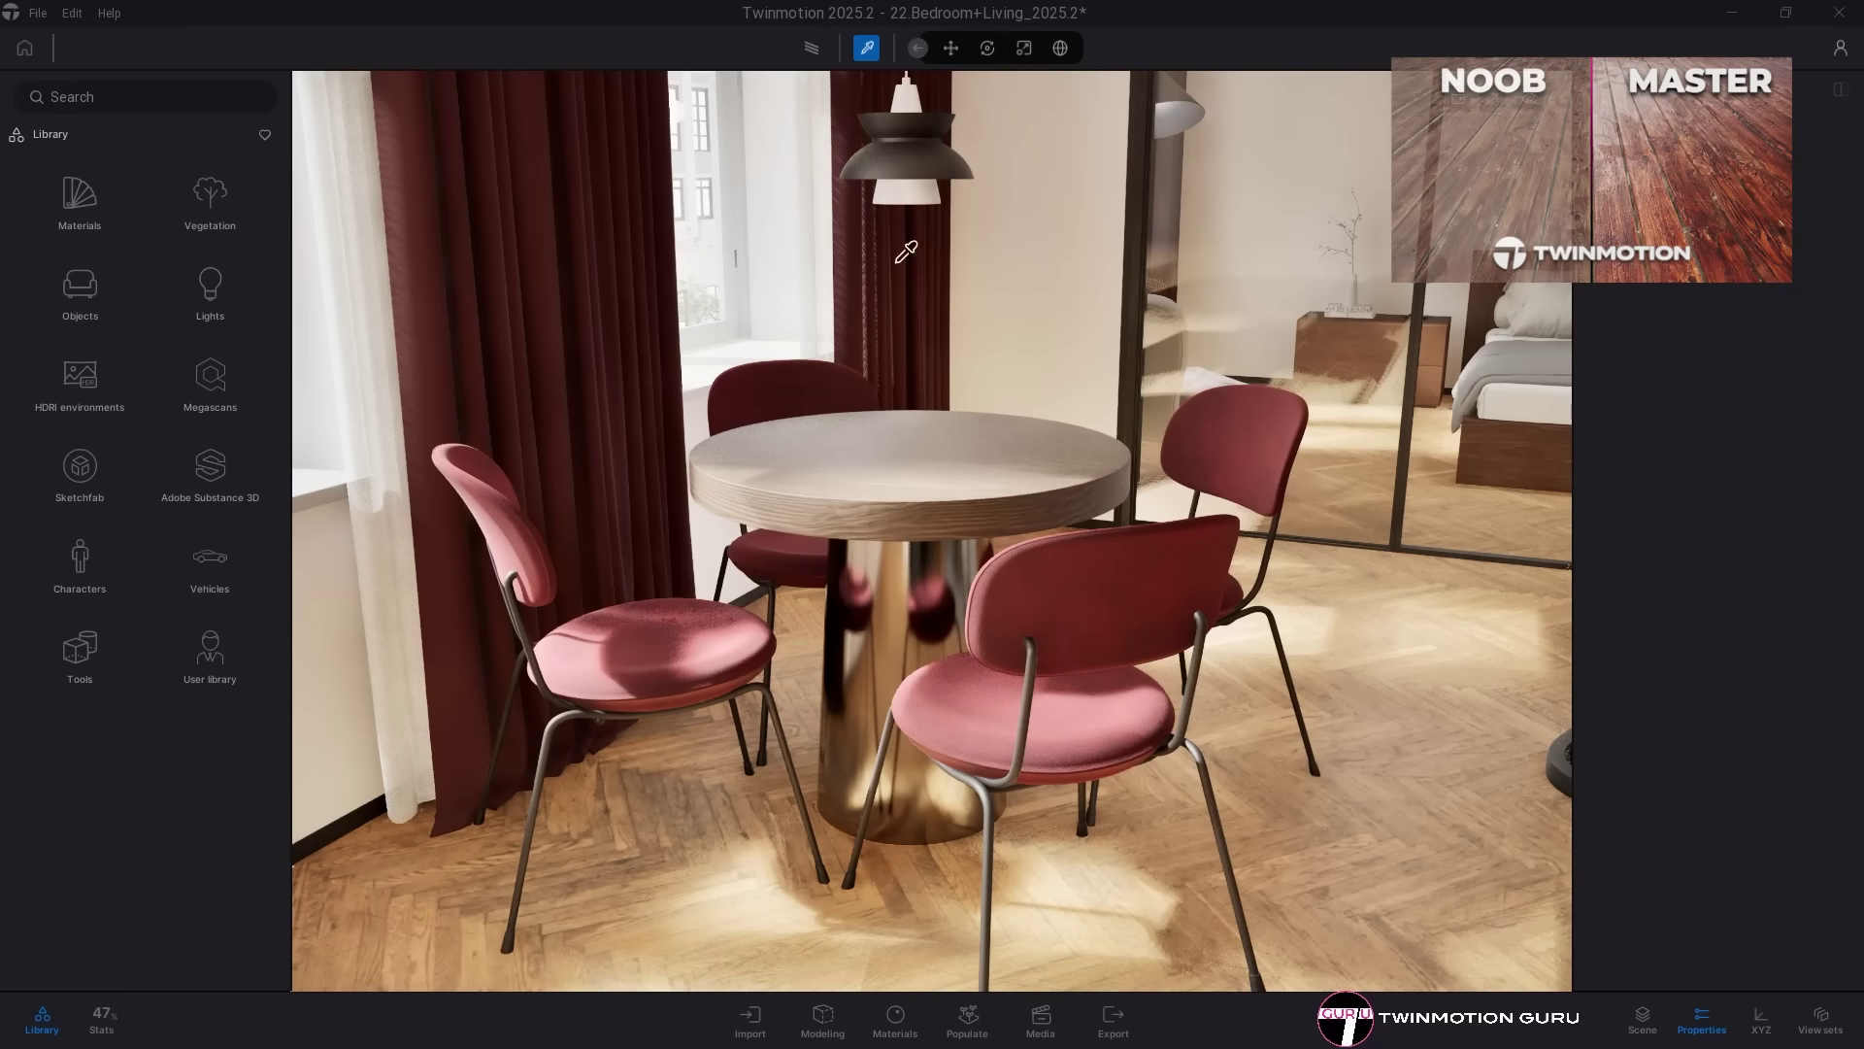
Step: Eyedrop the tabletop's Wood 049 material and collapse, then re-expand, its Color and Roughness sections
left_click(937, 452)
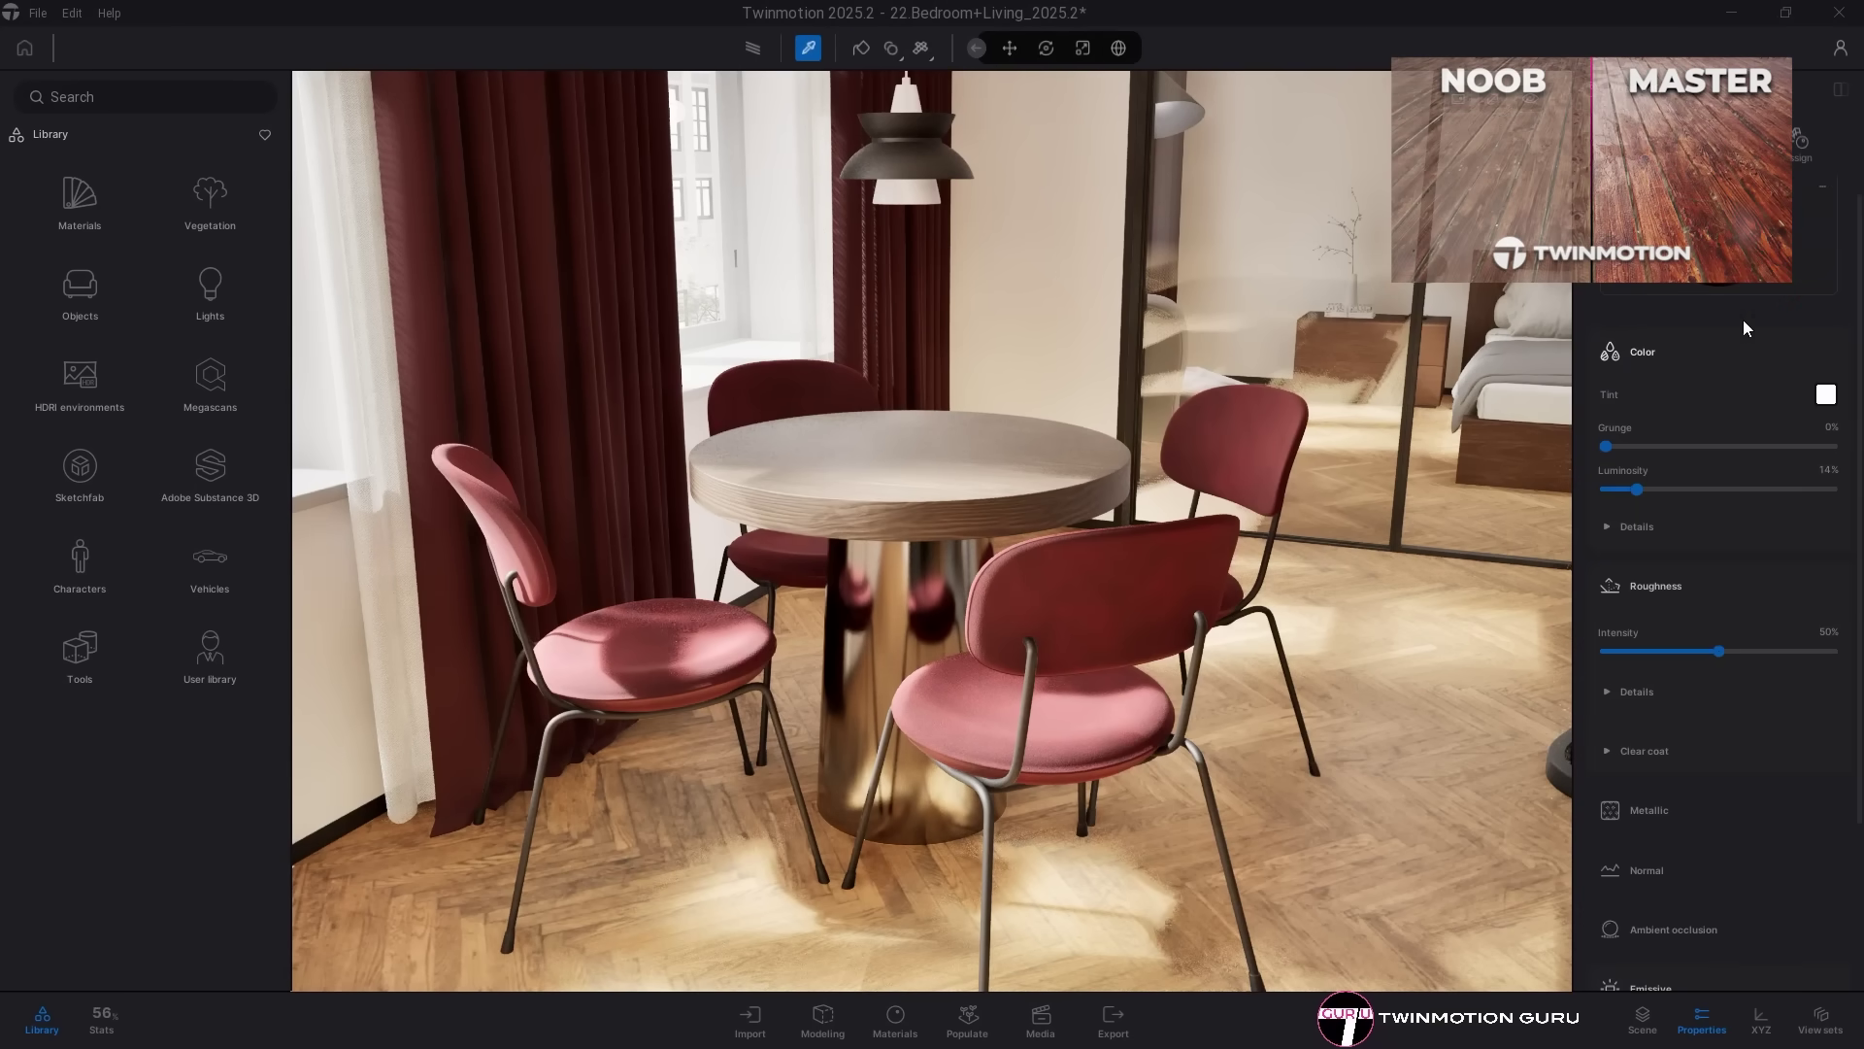
left_click(1652, 586)
left_click(1651, 351)
left_click(1652, 654)
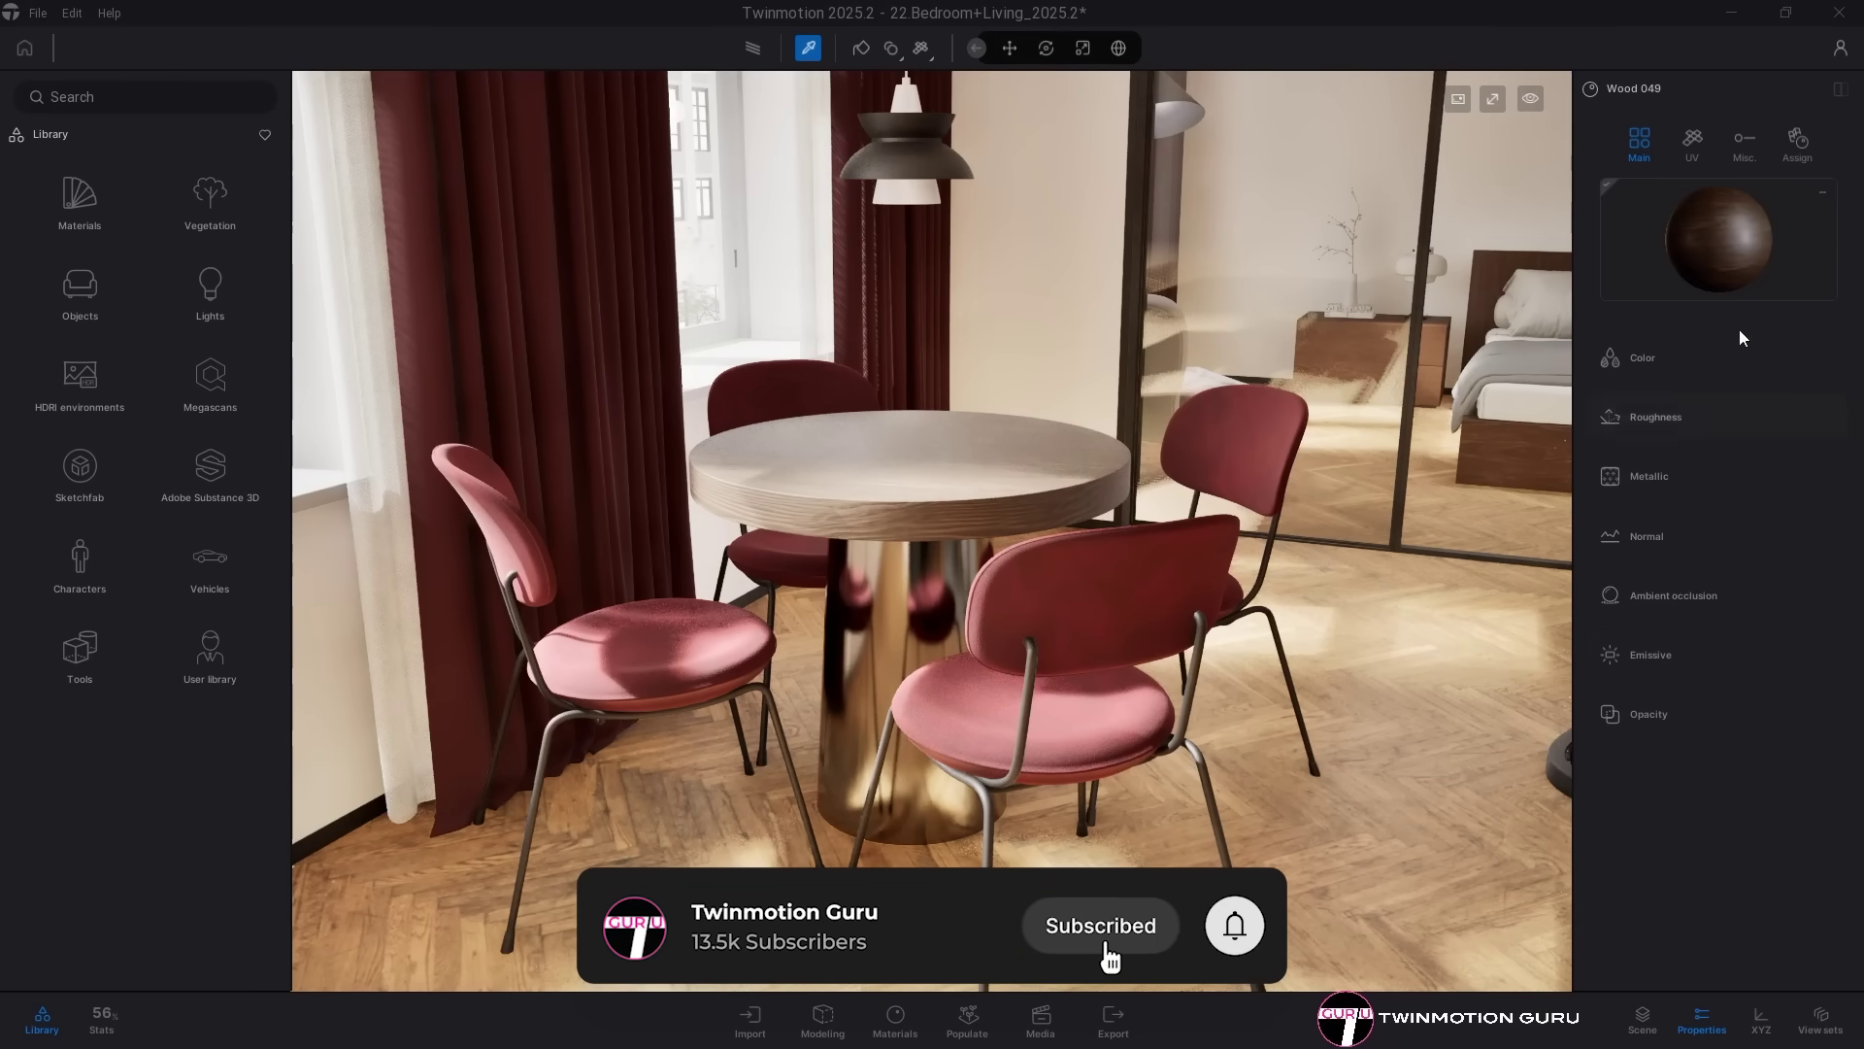
left_click(1645, 357)
left_click(1650, 594)
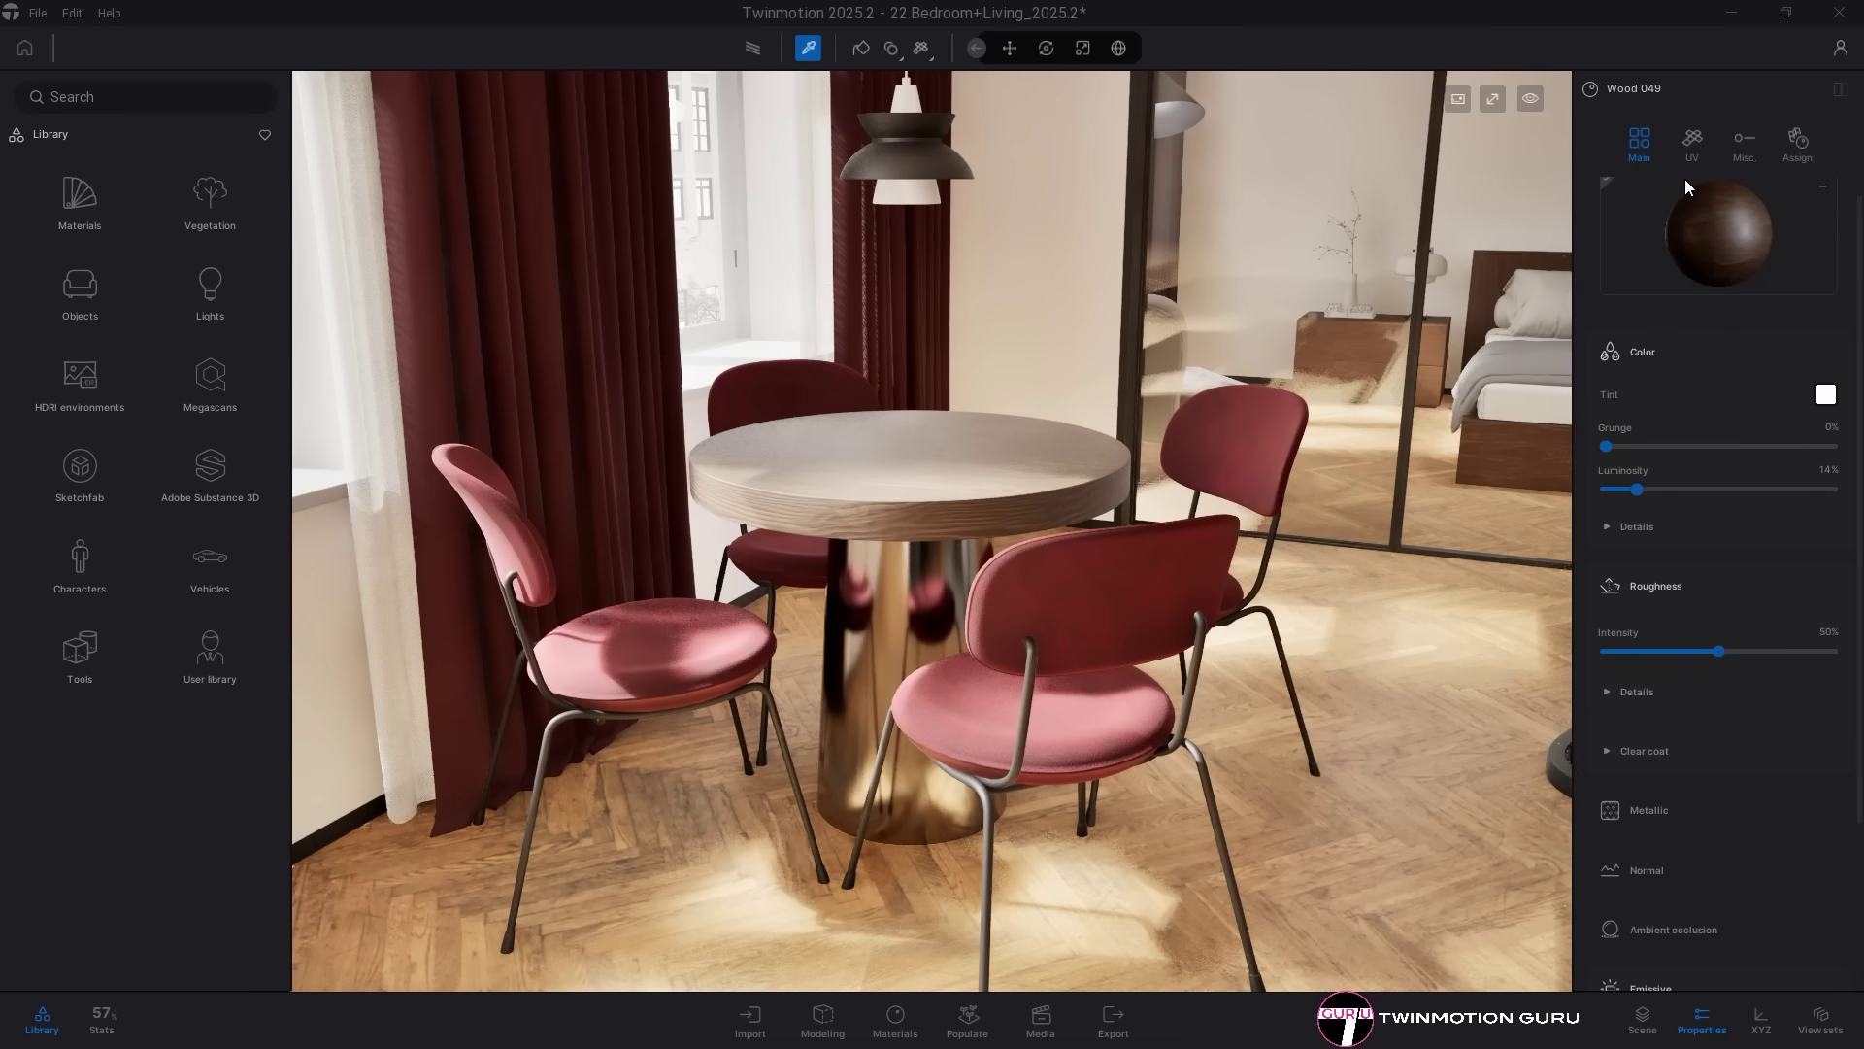
Step: Browse Wood 049's UV and X-ray/attribute settings, then expand the texture Motion speed section
left_click(1695, 140)
left_click(1744, 144)
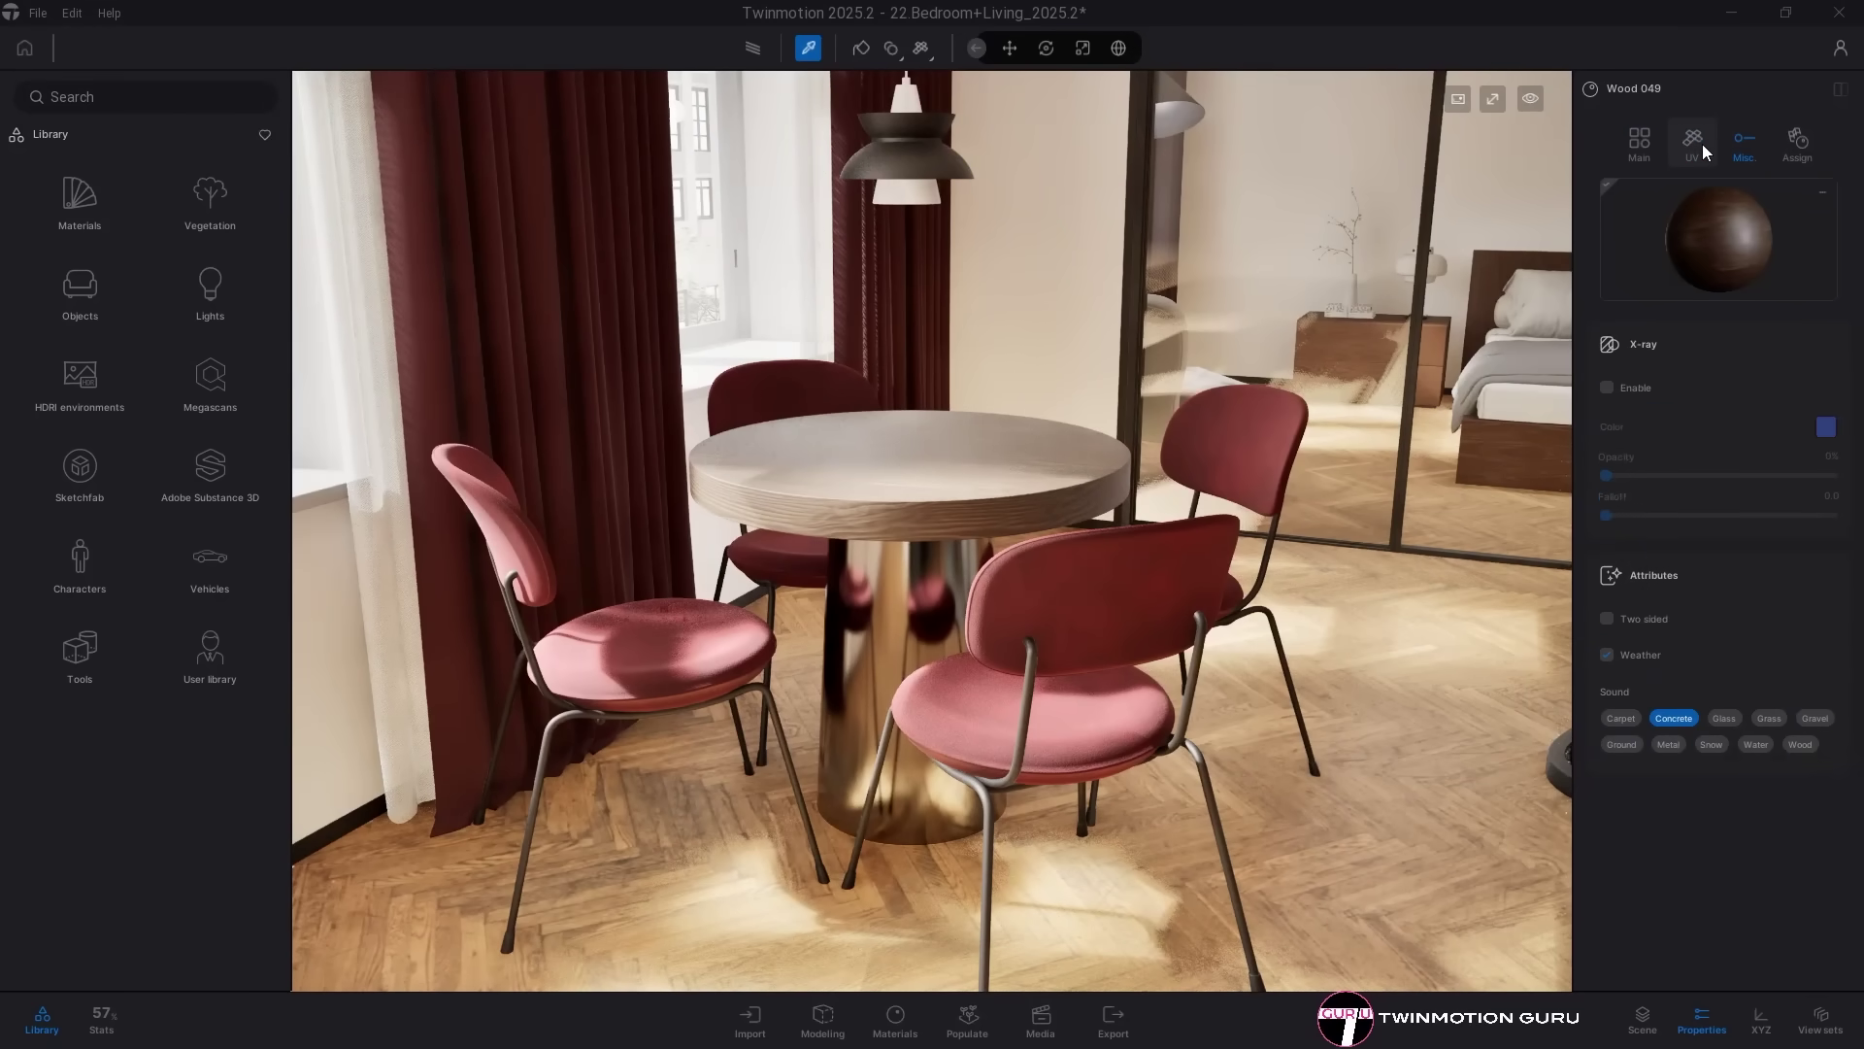
left_click(1695, 142)
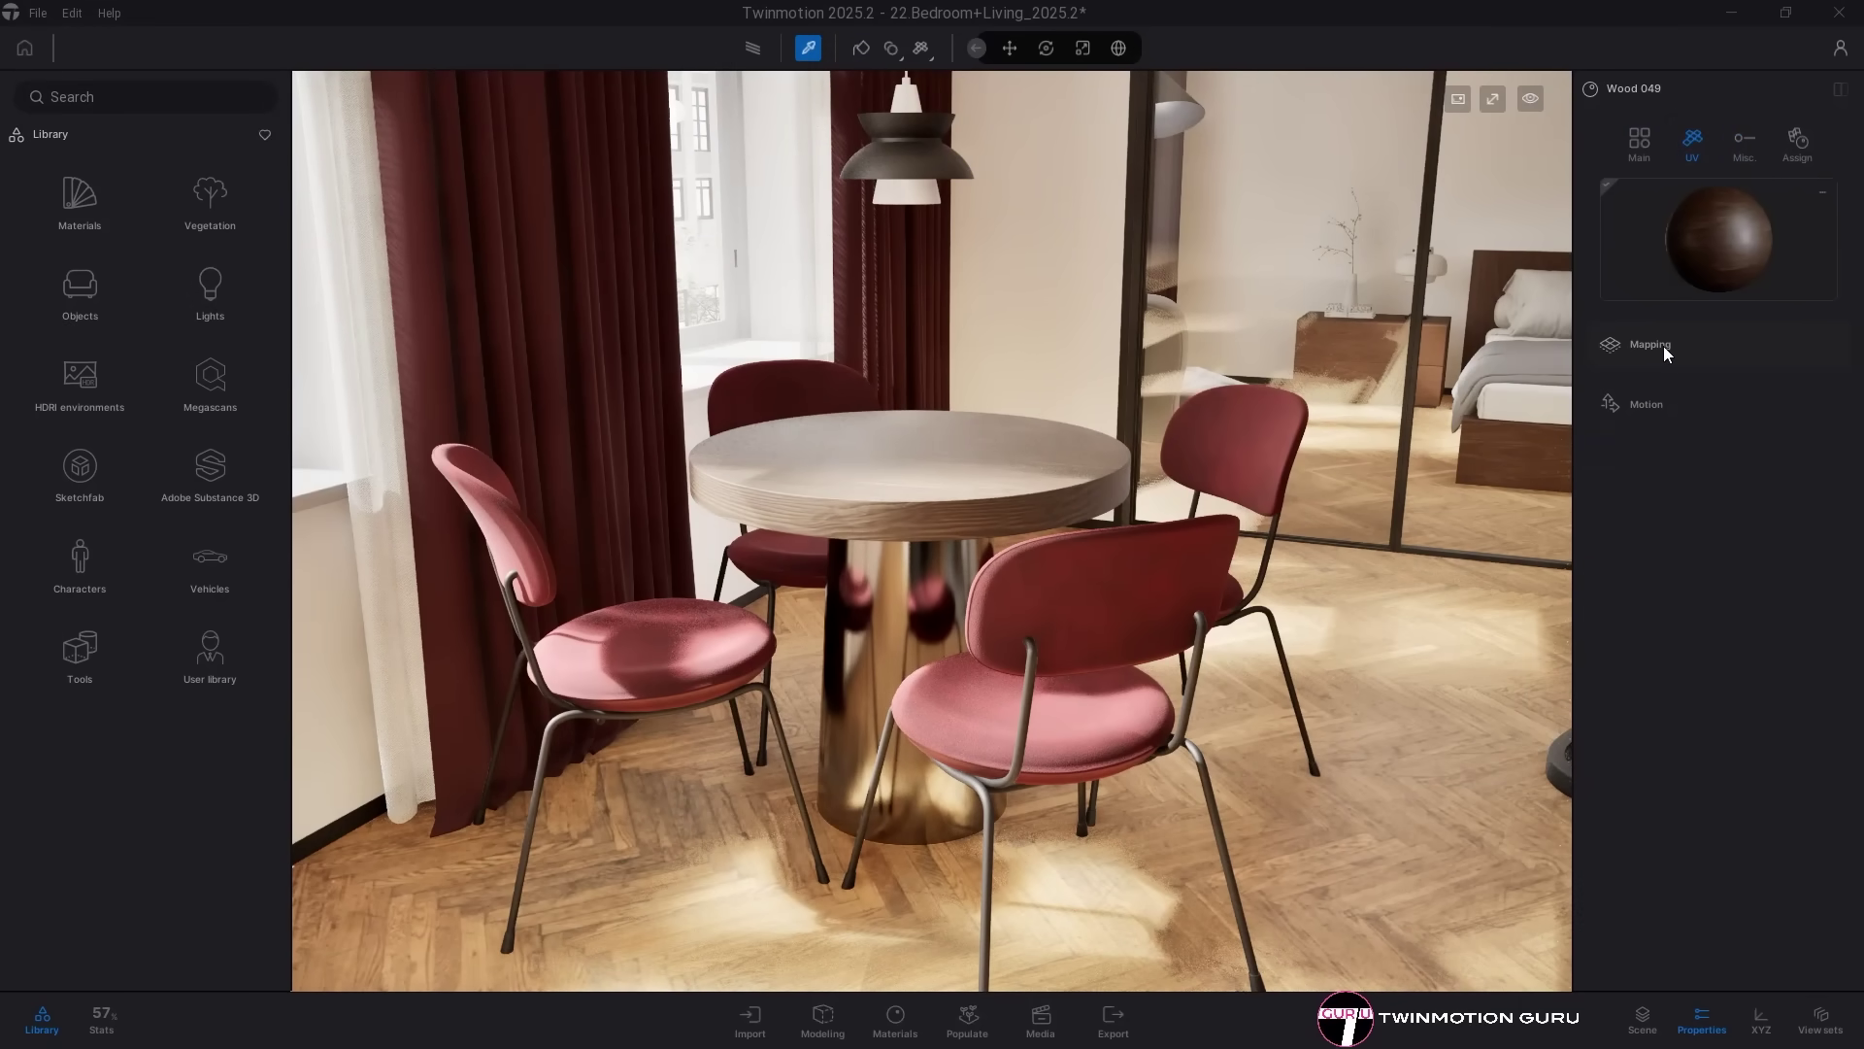
left_click(1641, 637)
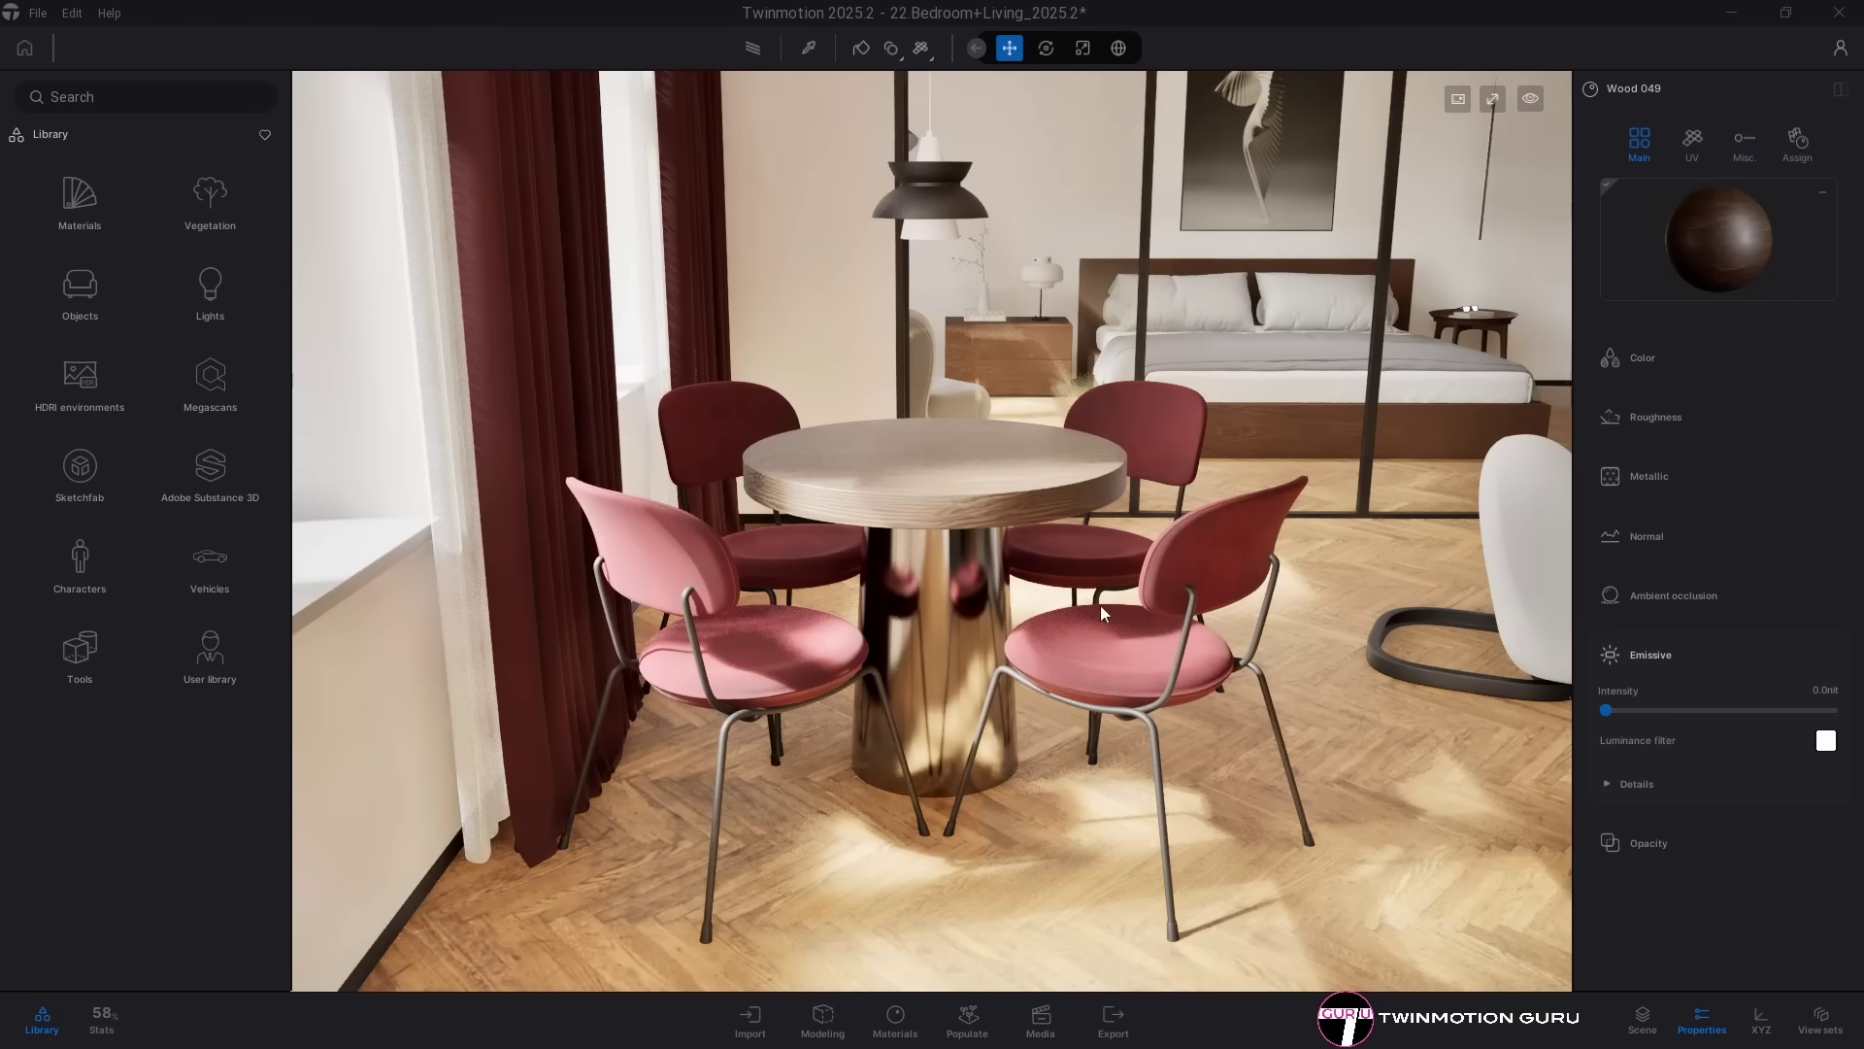
Step: Check which objects use Wood 049, then eyedrop the white lounge chair's material
left_click(1793, 151)
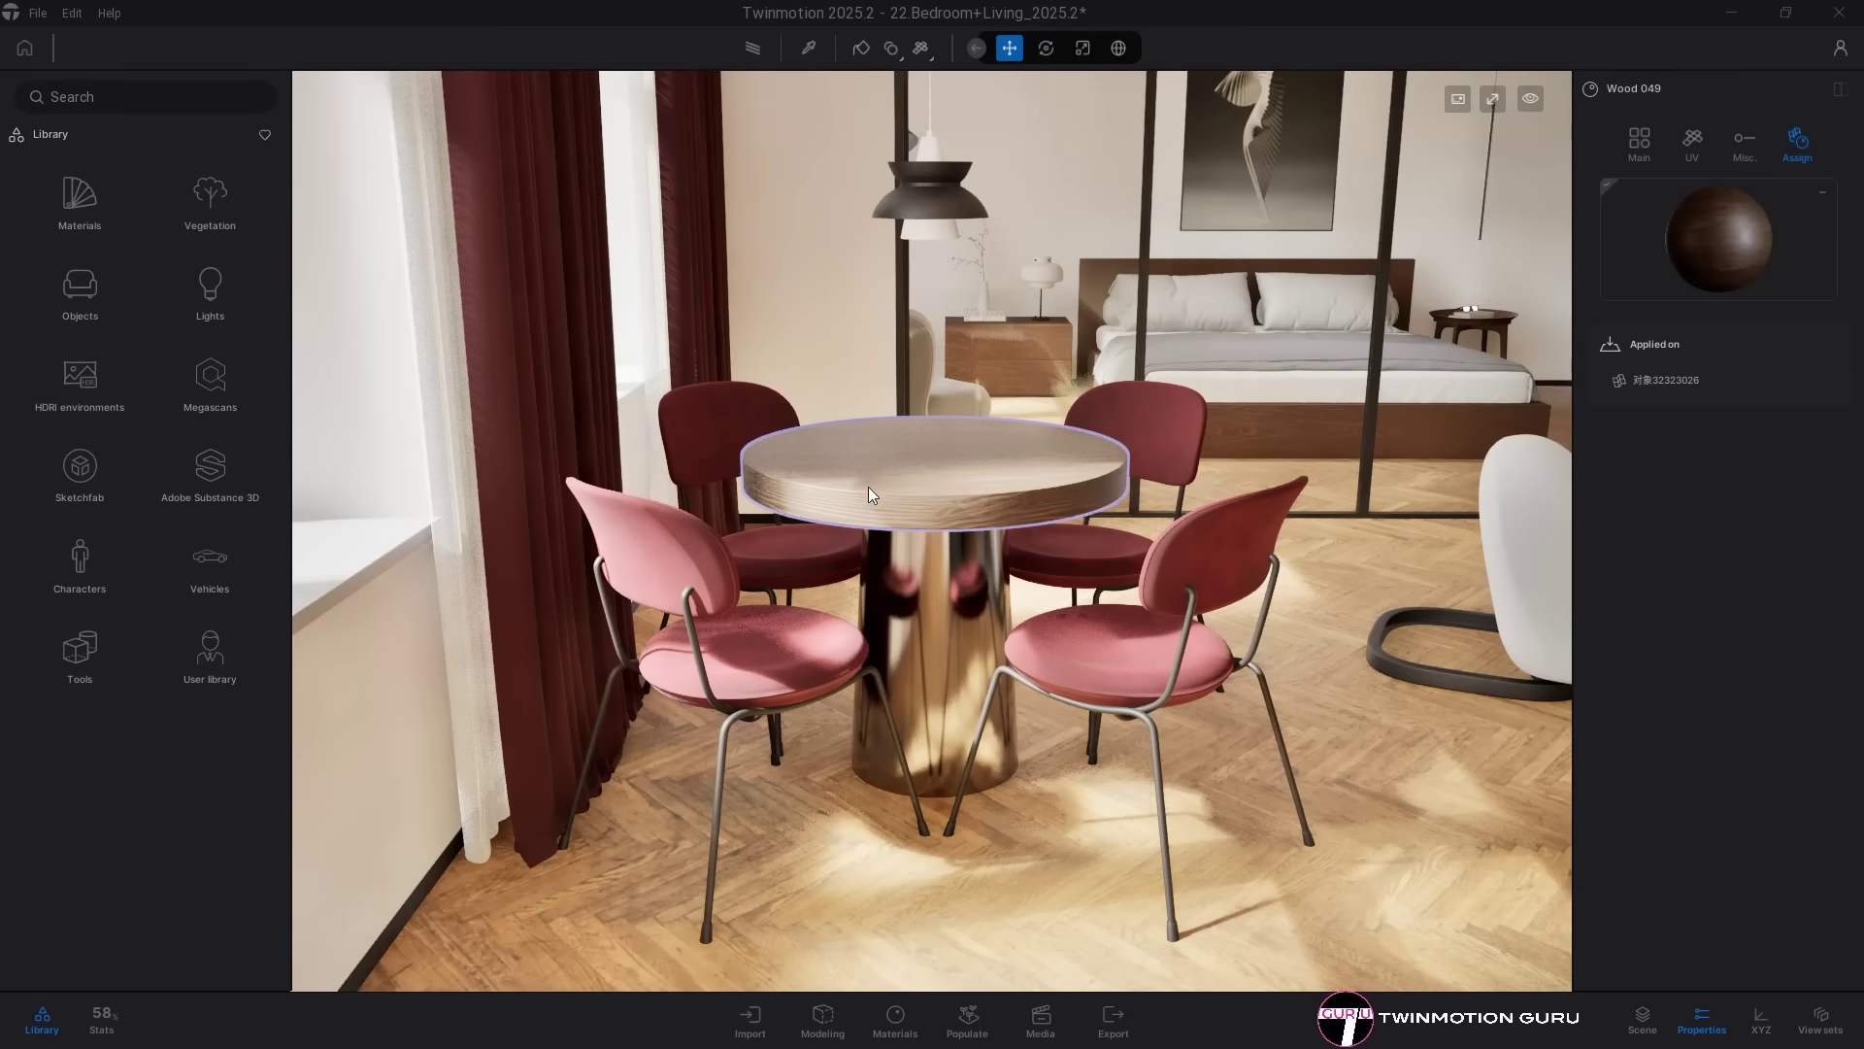
right_click_drag(868, 486, 1030, 476)
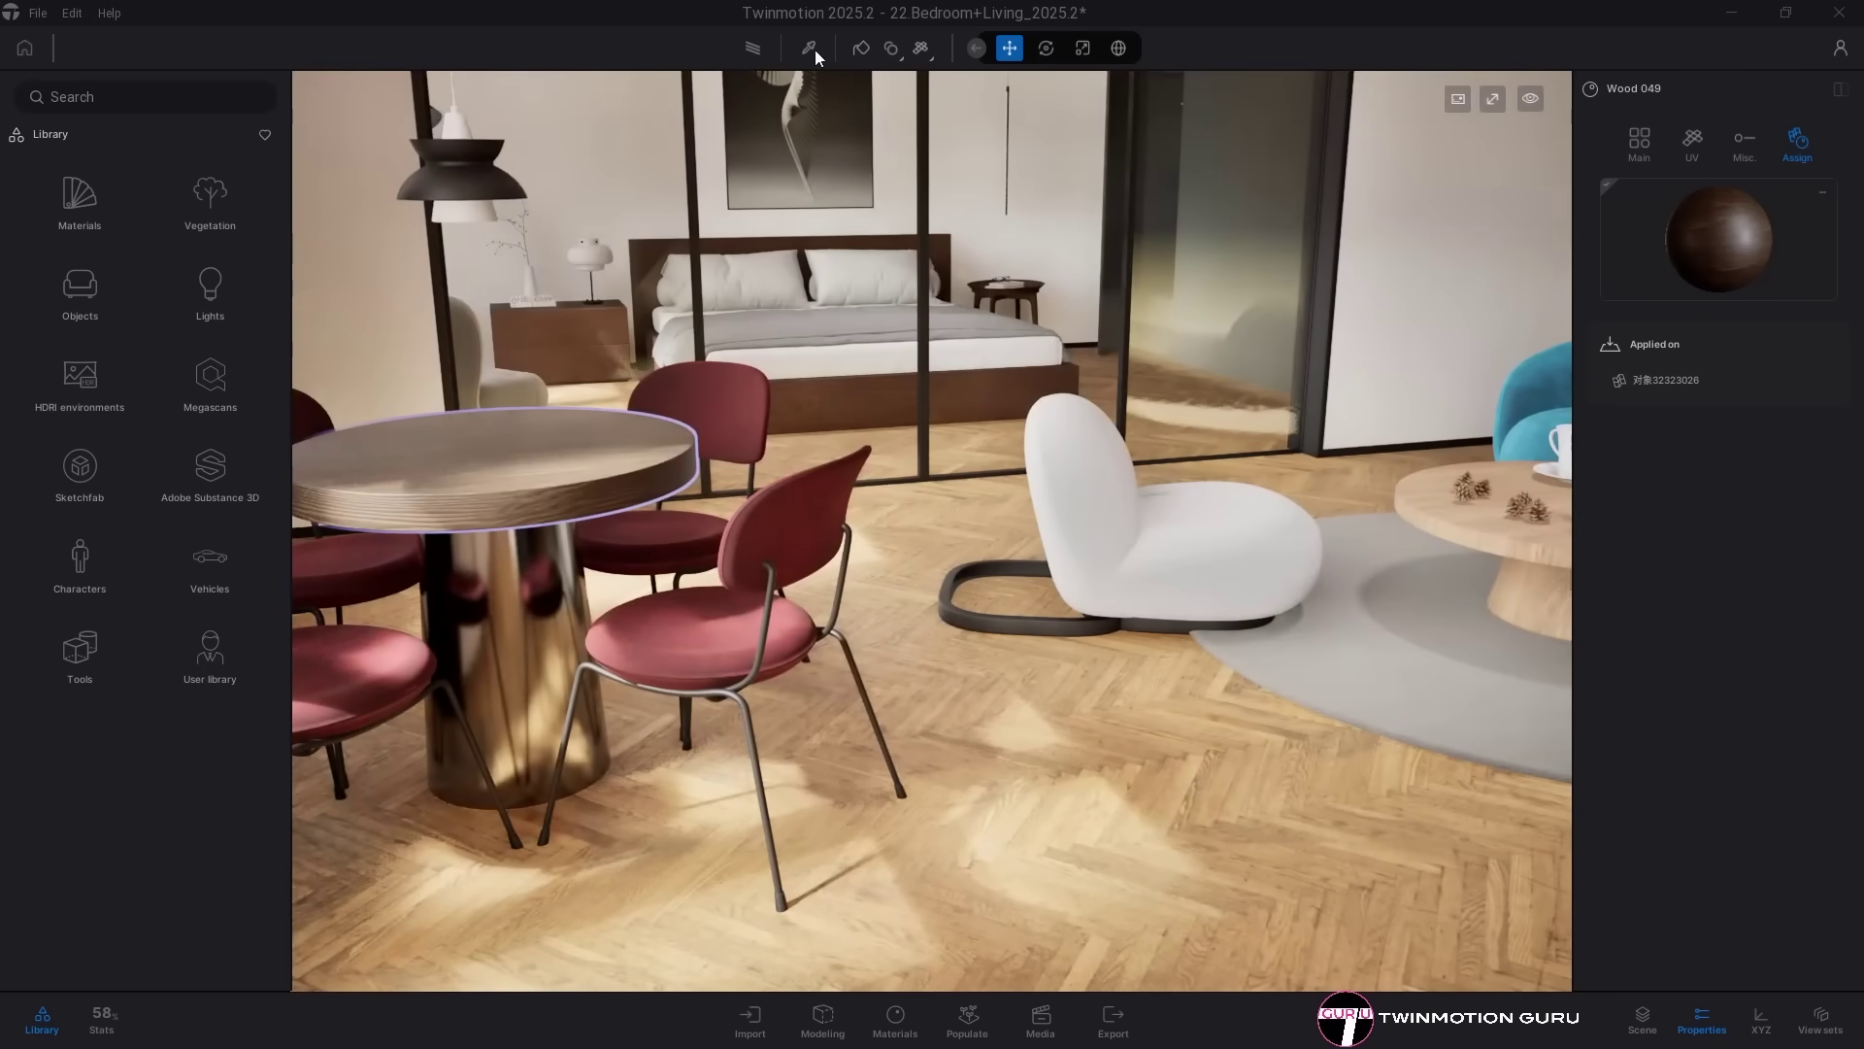
left_click(809, 49)
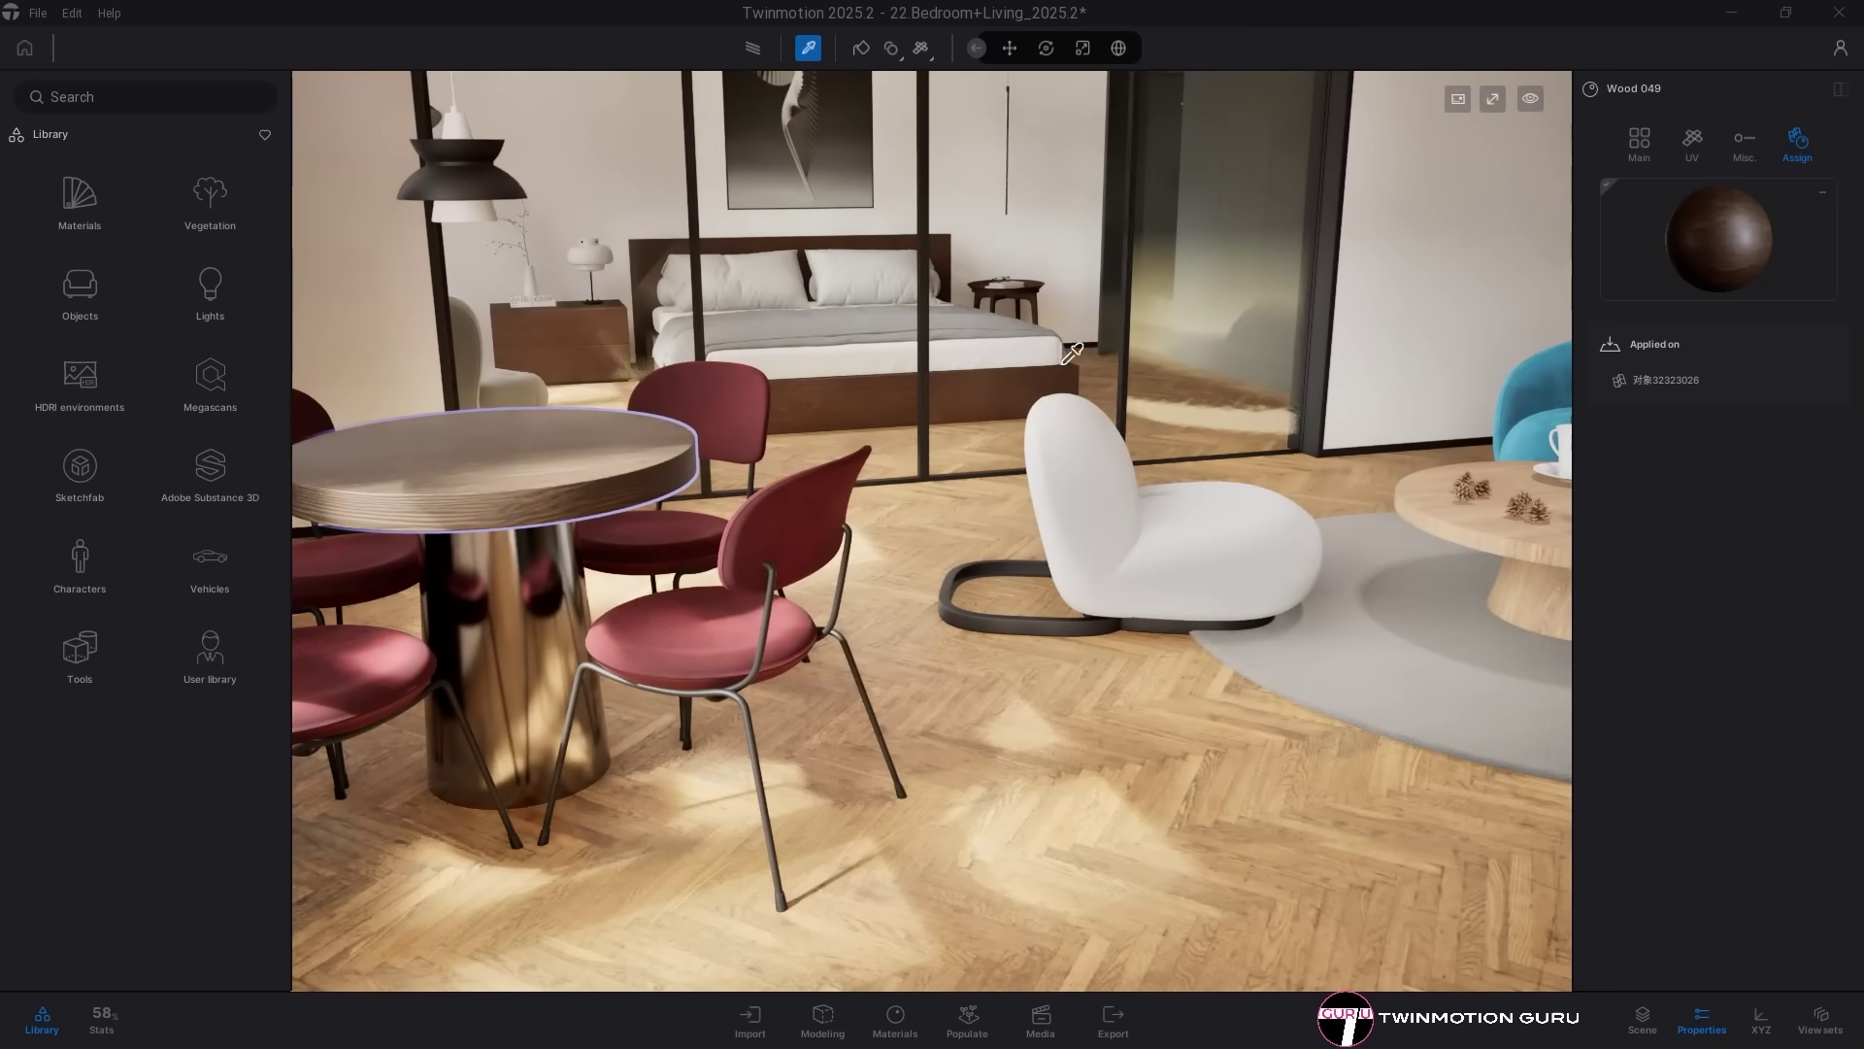
left_click(1210, 506)
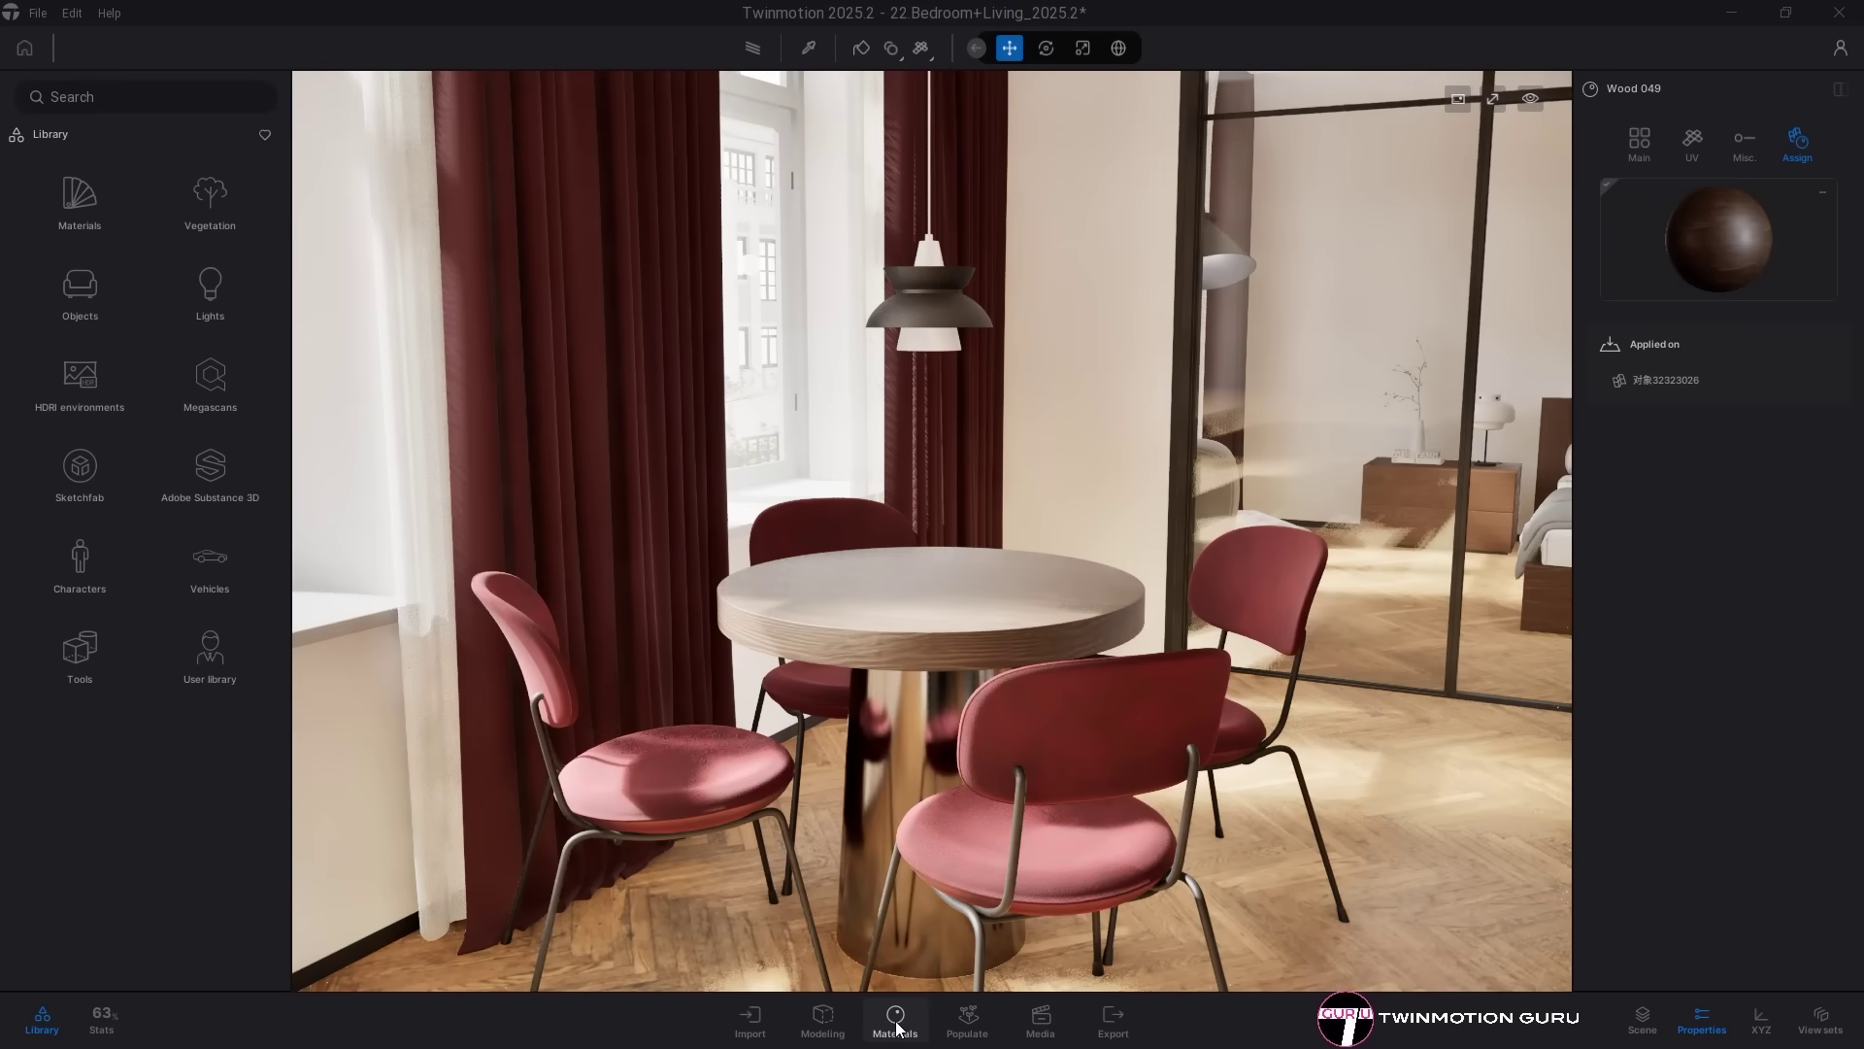
Step: In the project's Materials list, create a New folder and move the first material into it
left_click(894, 1020)
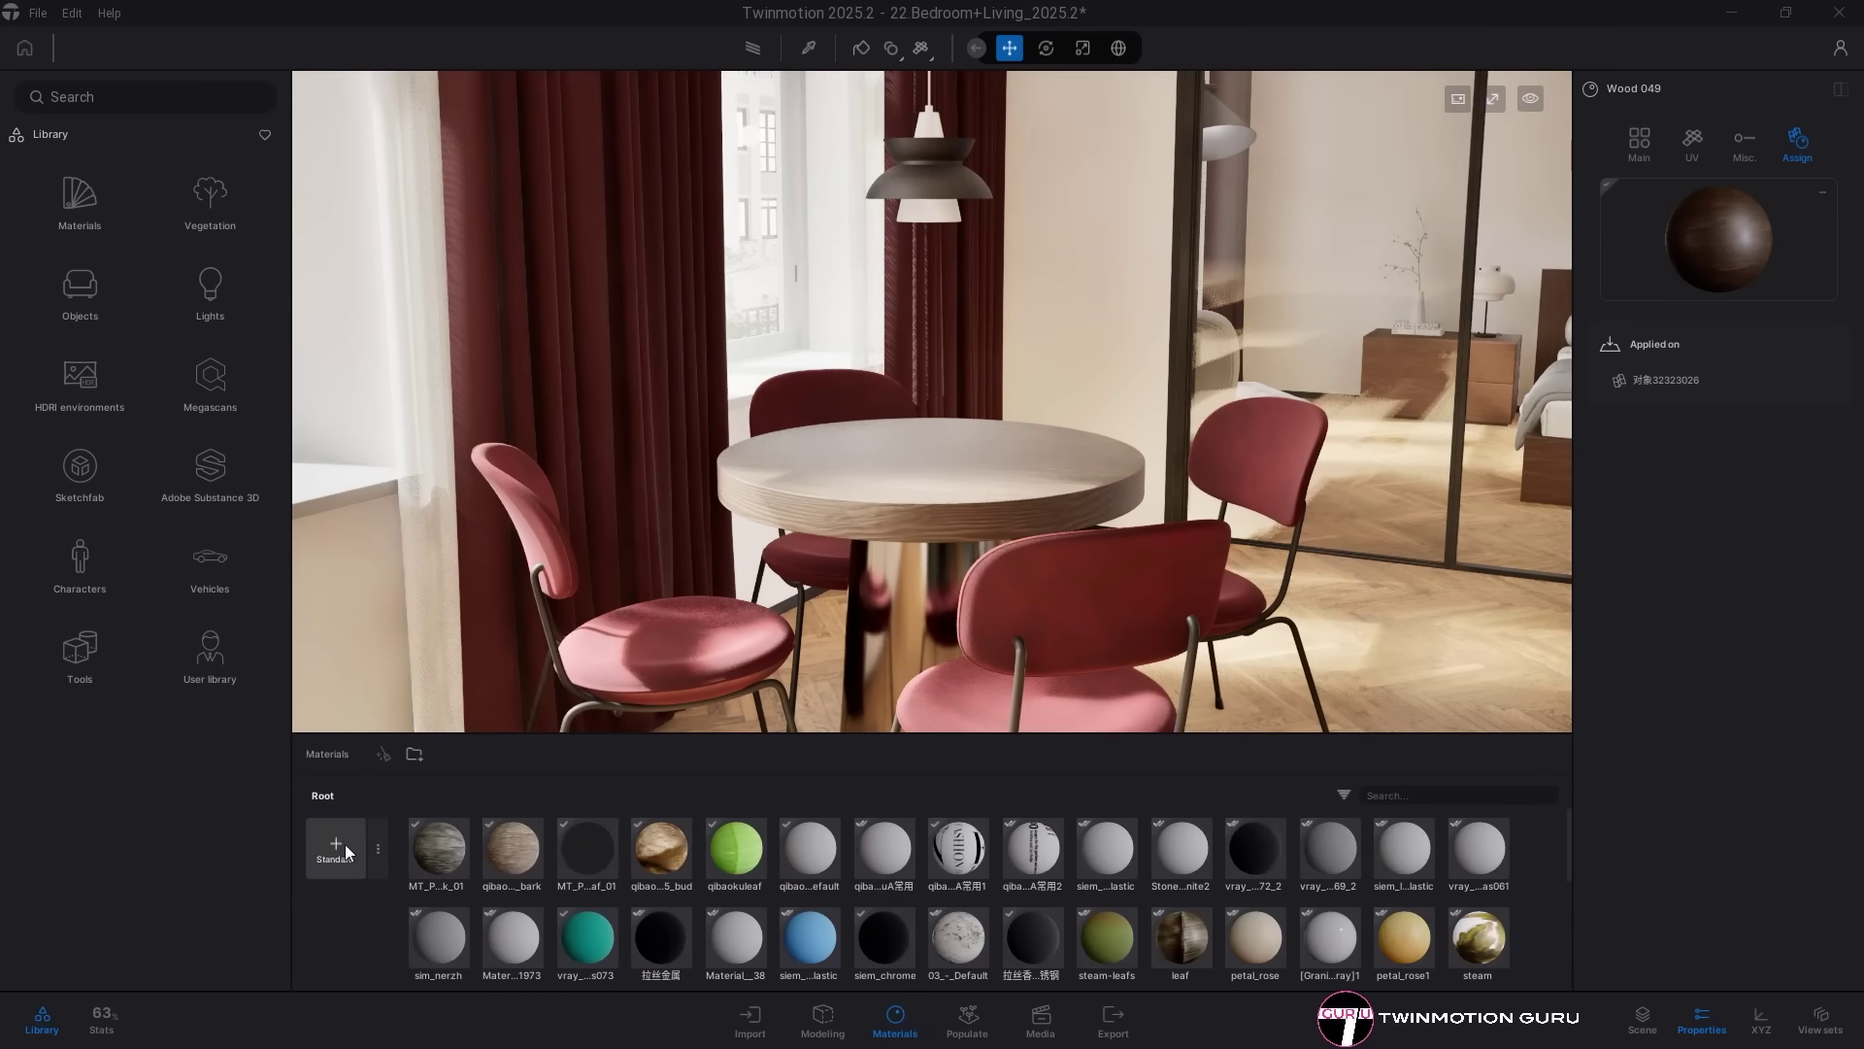
left_click(415, 754)
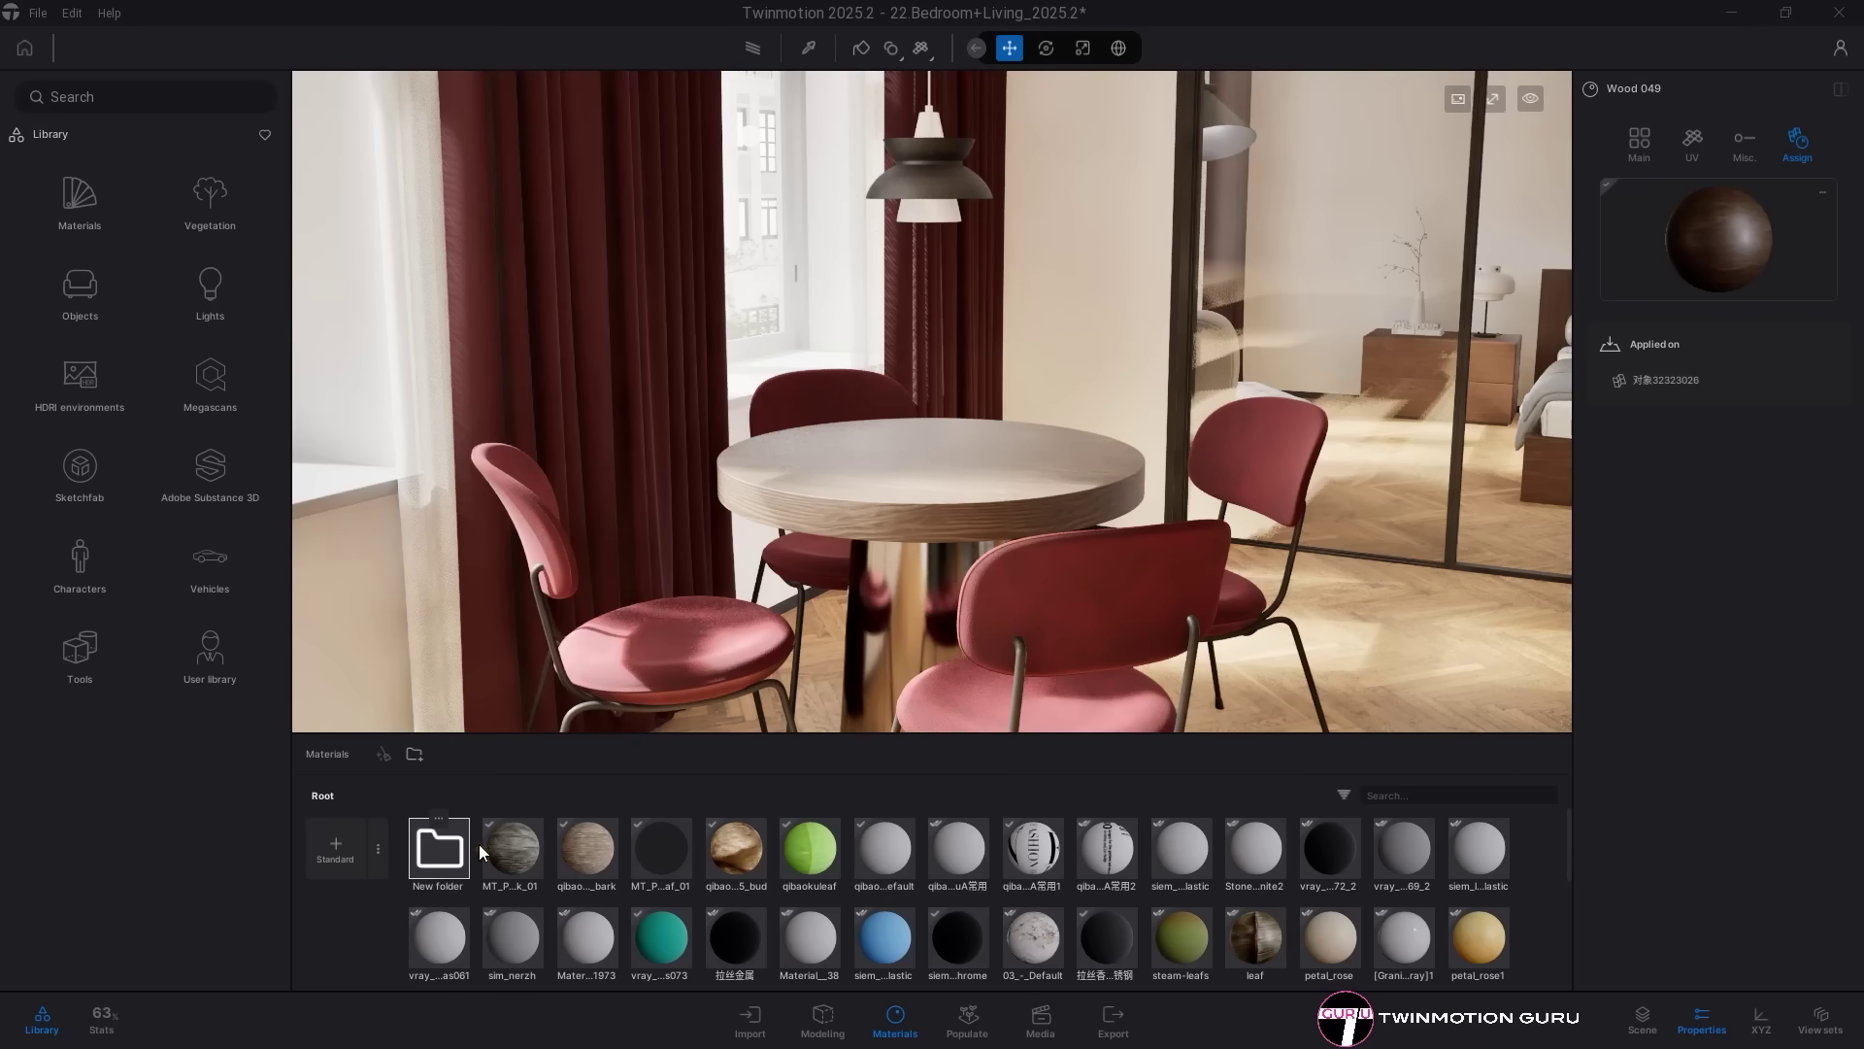
left_click_drag(486, 843, 442, 846)
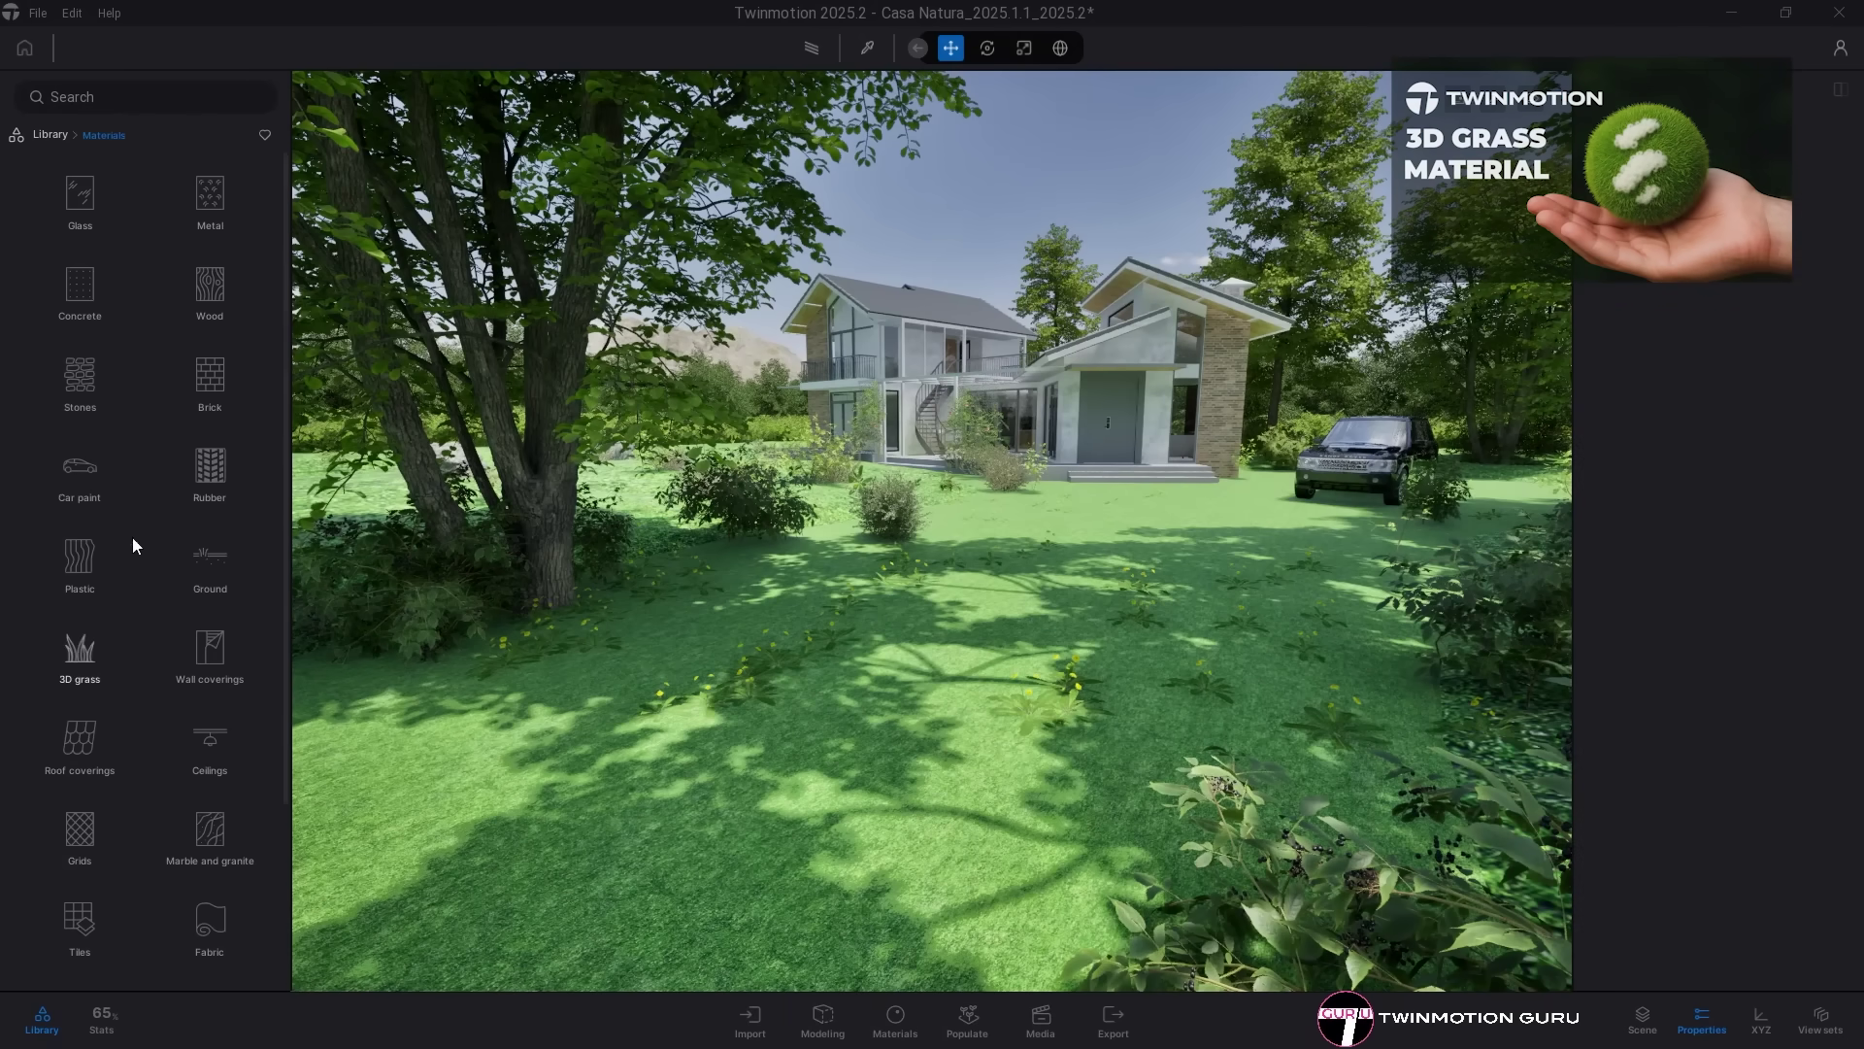
Step: Apply 3D Grass to the lawn, try the grass types, and settle on Mixed grass
left_click(79, 650)
left_click_drag(80, 252, 771, 767)
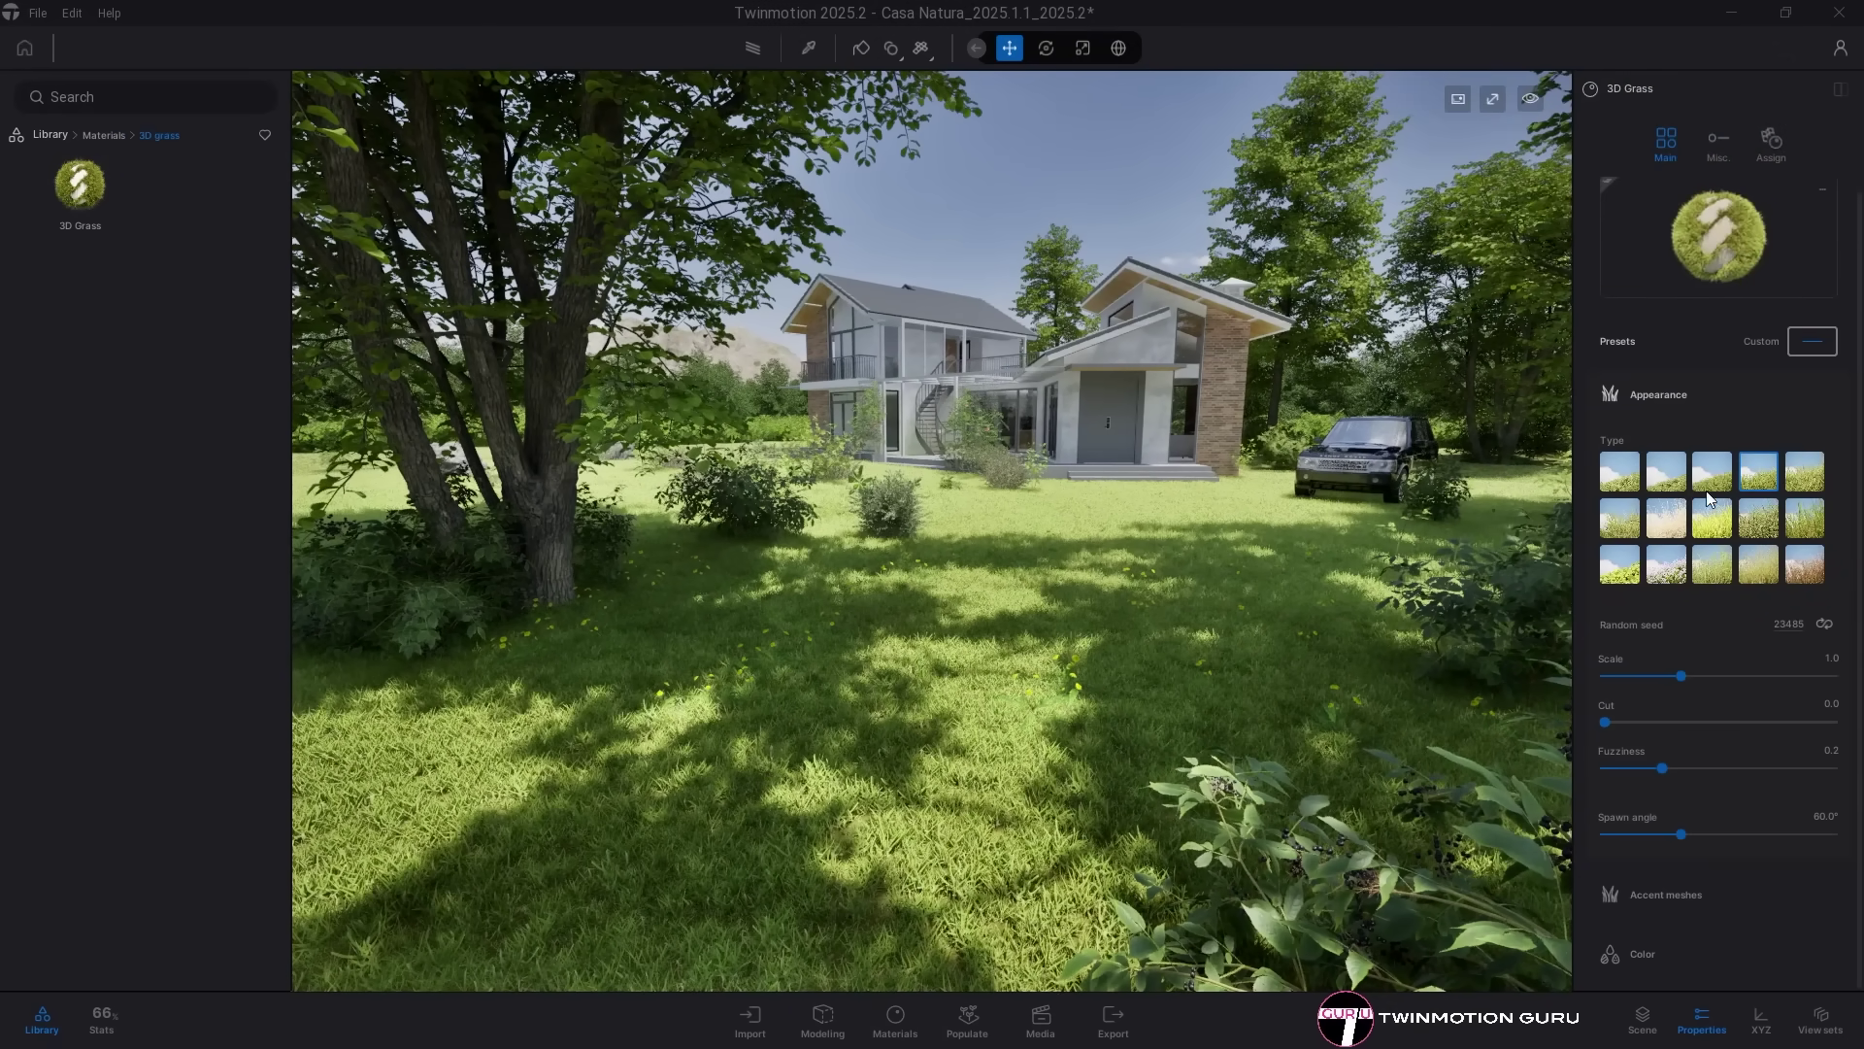
left_click(1773, 530)
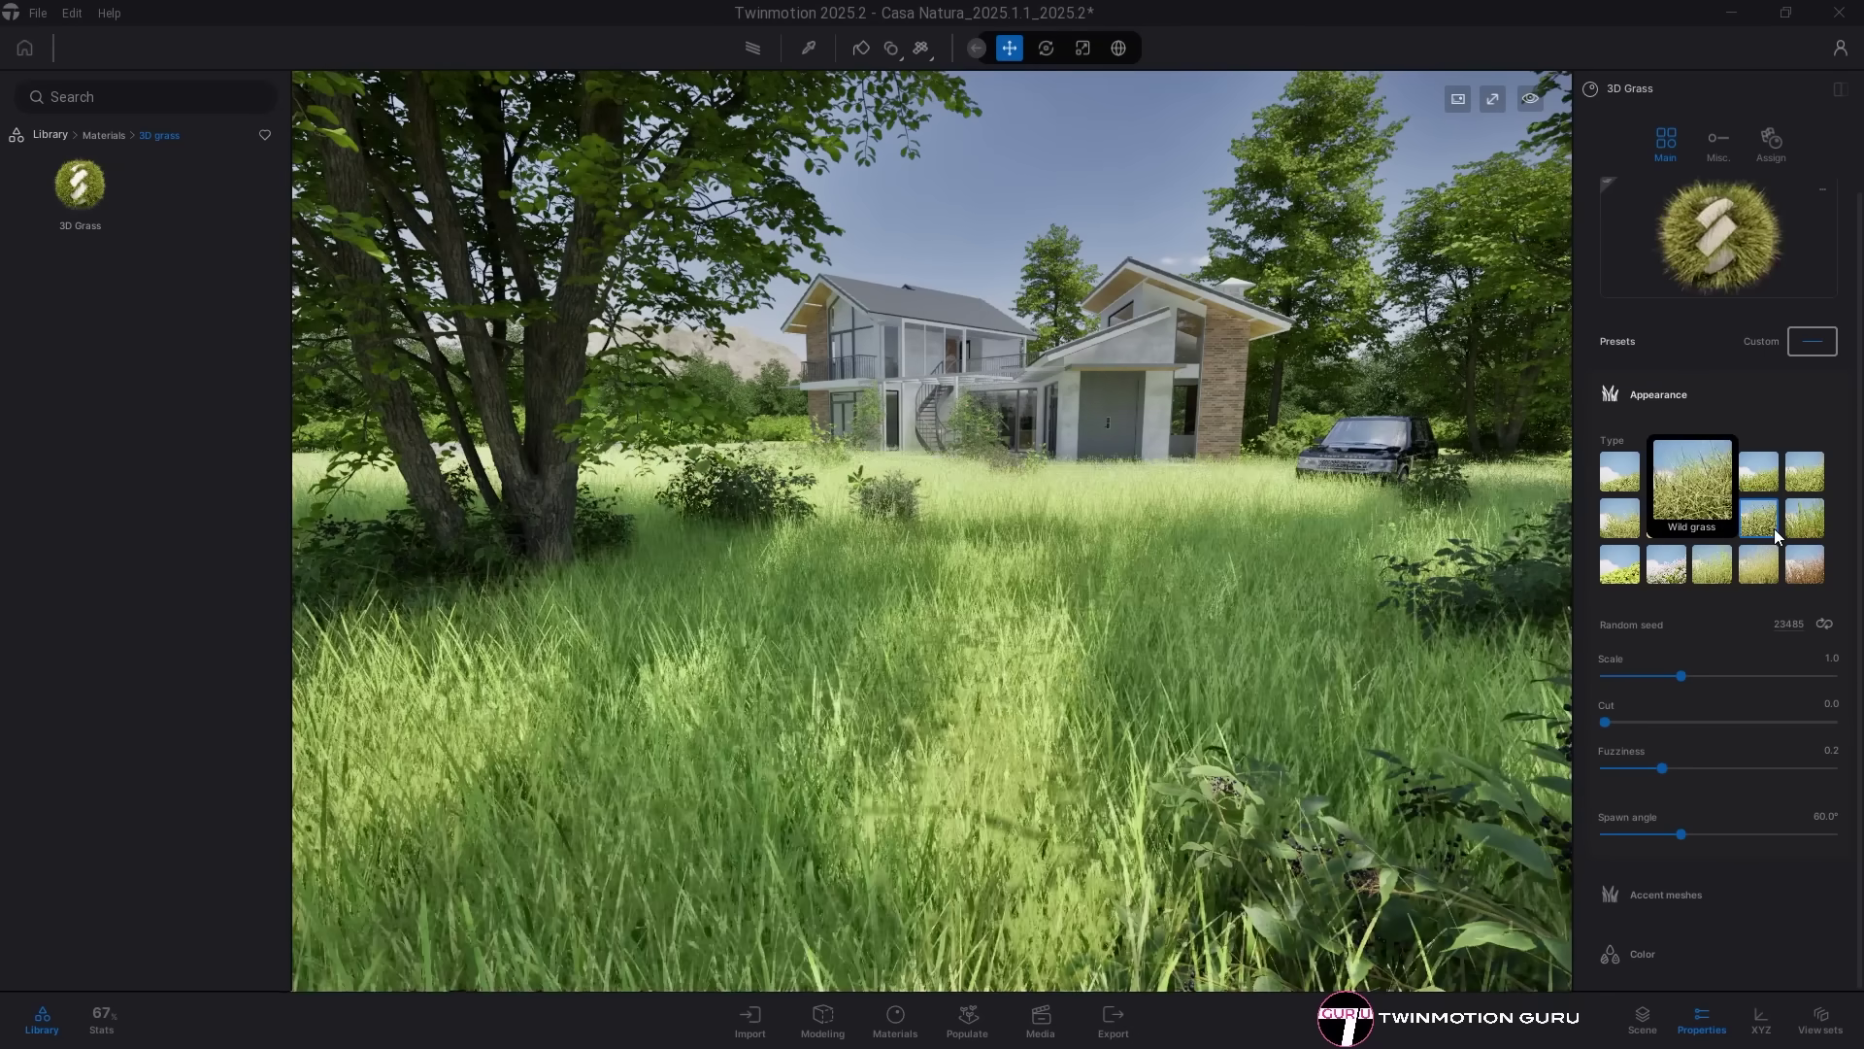
left_click(1758, 563)
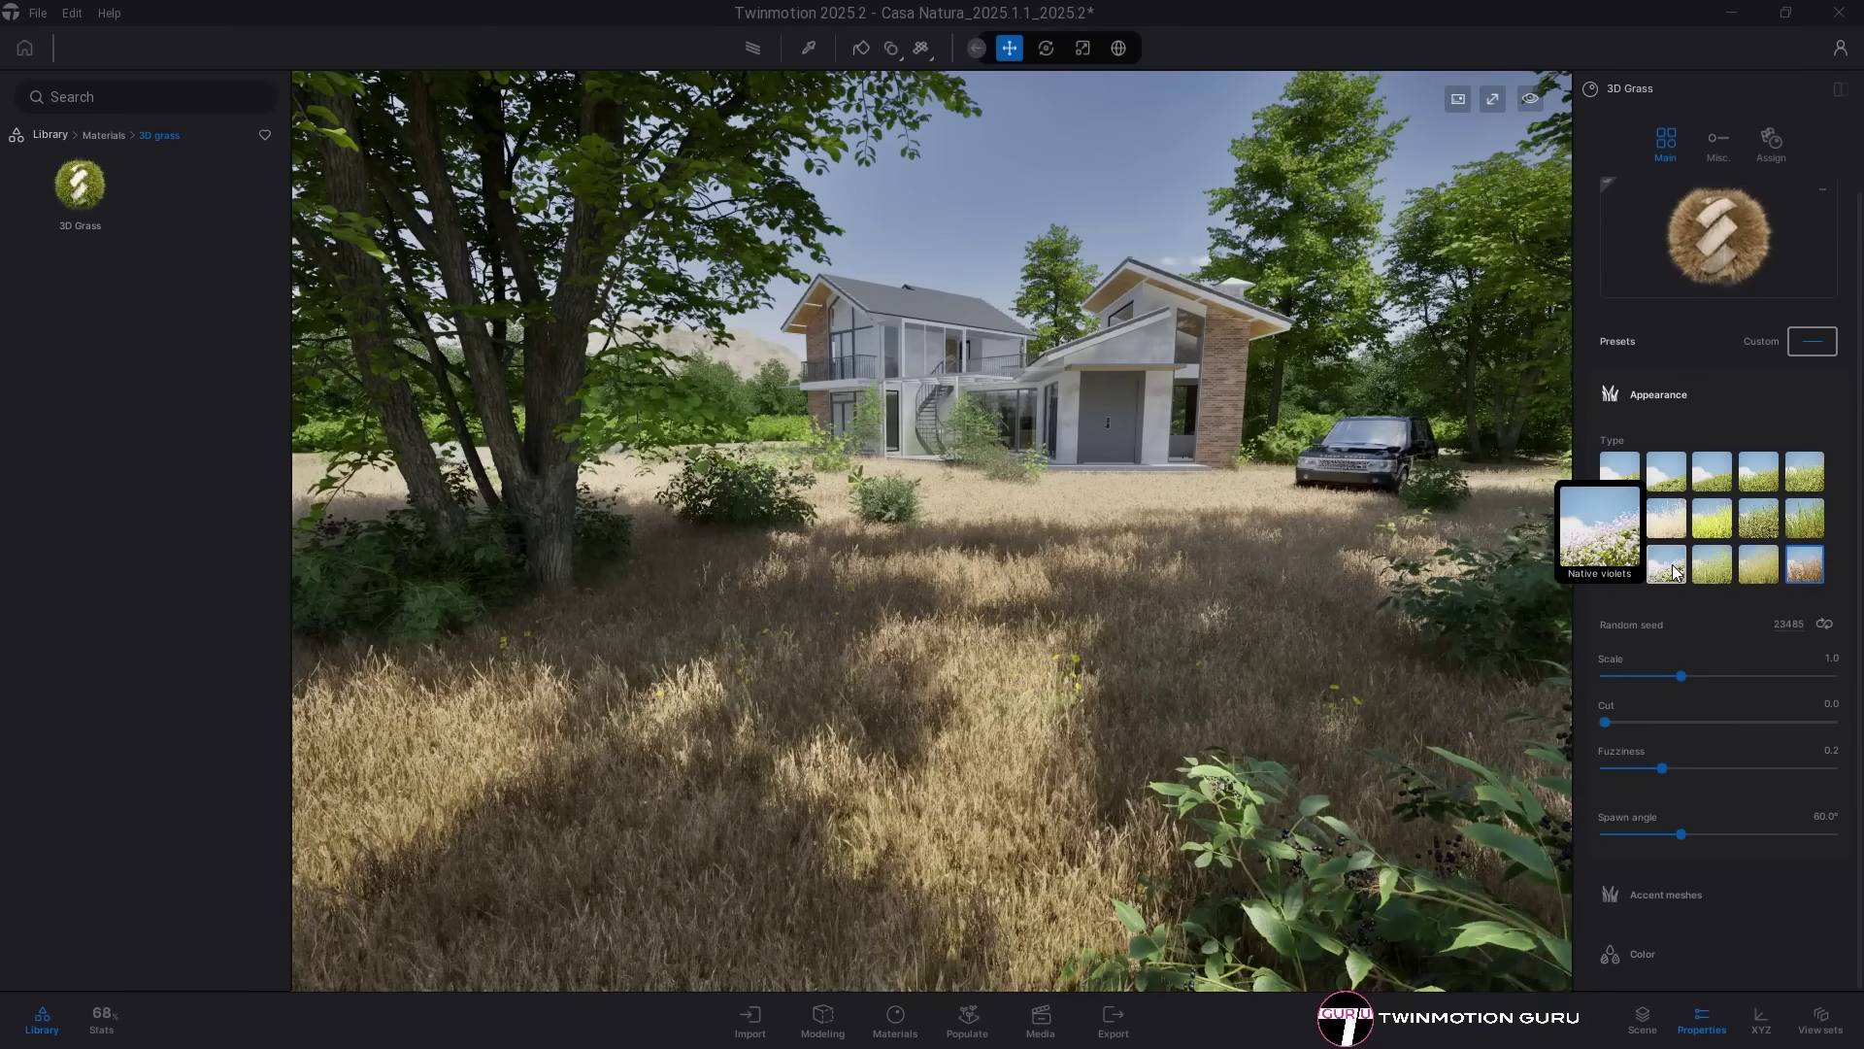
left_click(1670, 569)
left_click(1635, 530)
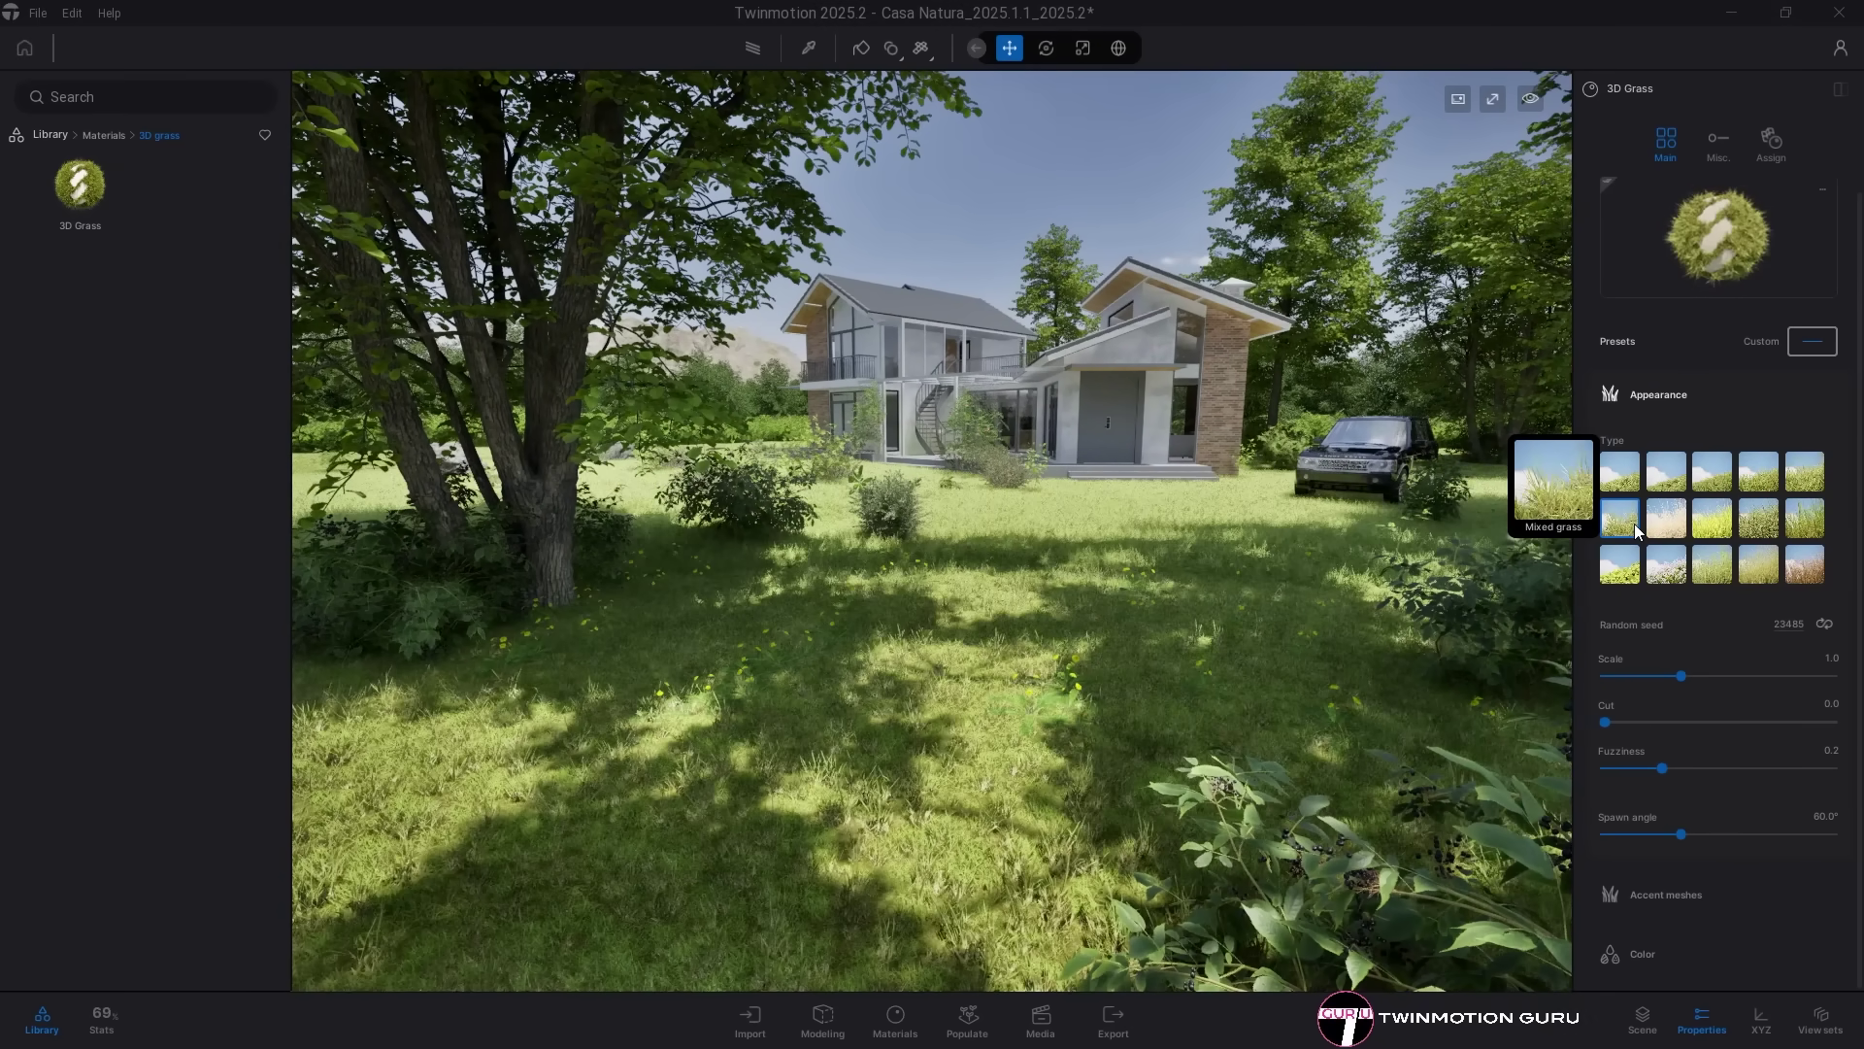
Step: Try tall grass, yellow flower and Field poppy accents, ending with mushroom accents
left_click(1692, 900)
scroll(1698, 860, "down", 2)
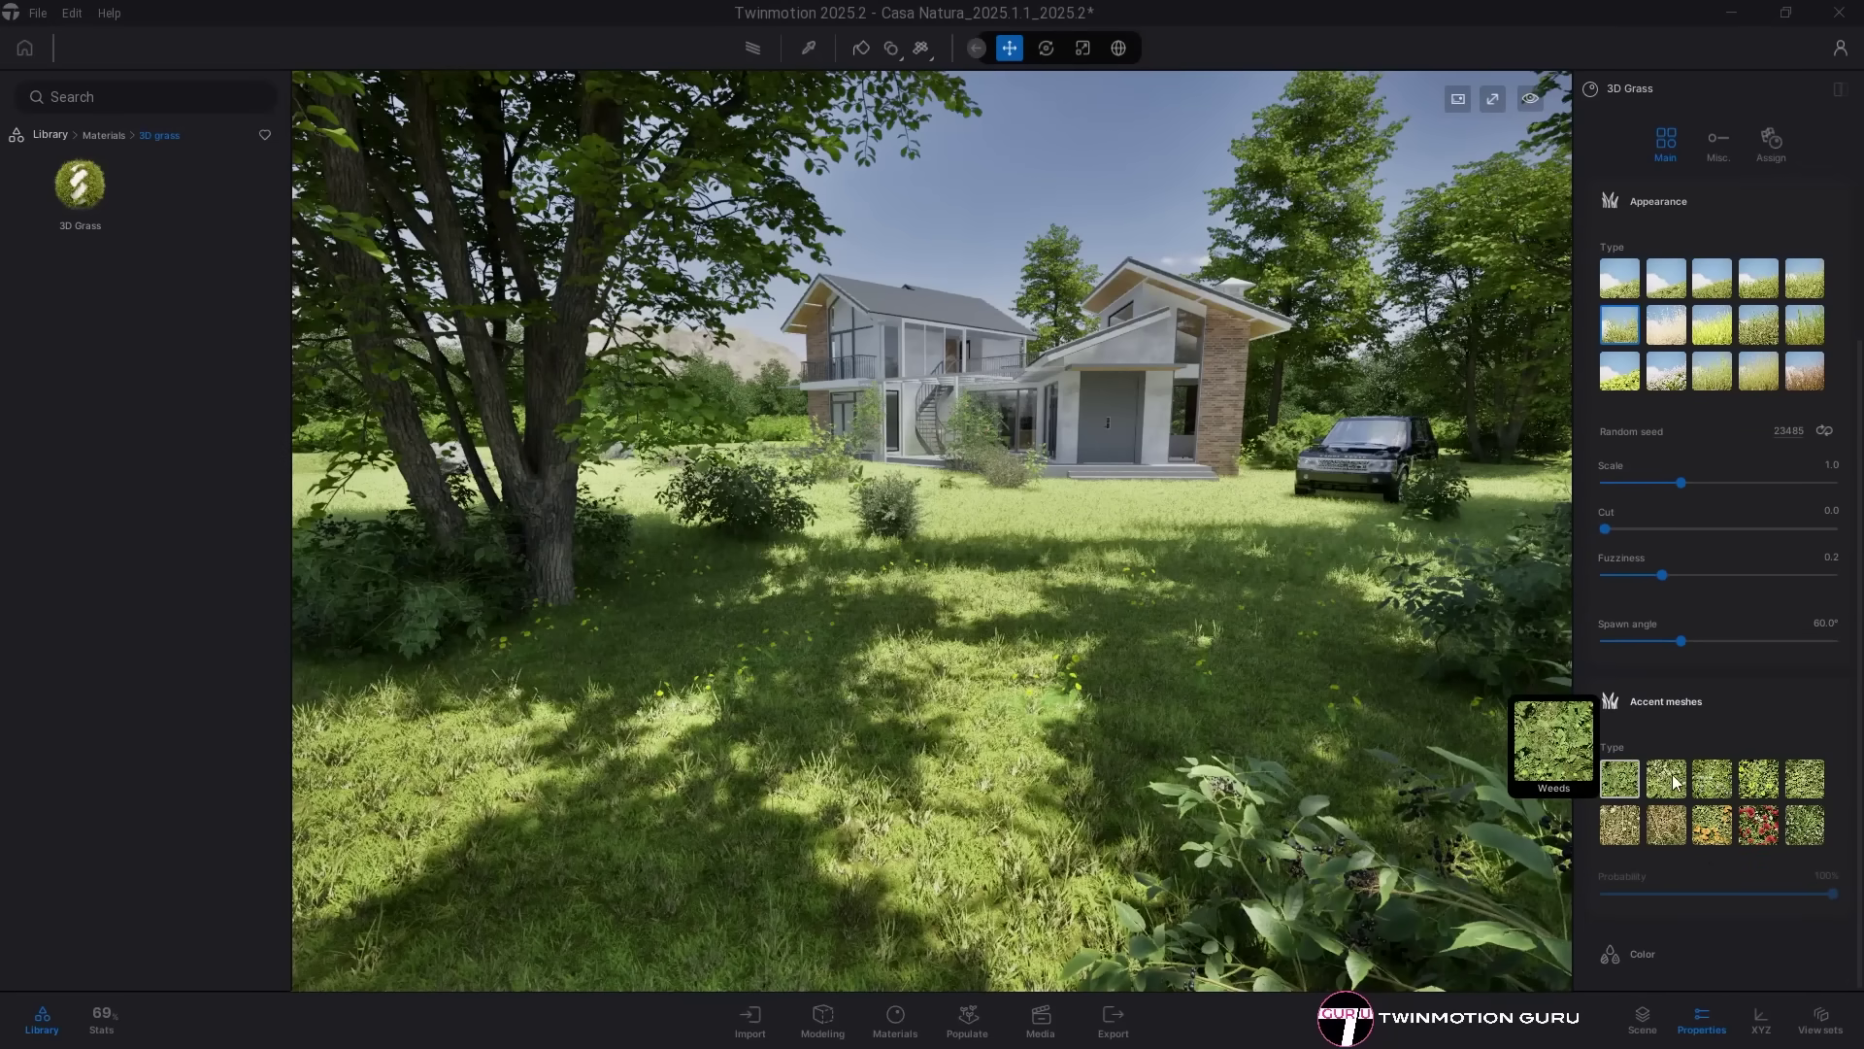
left_click(1725, 775)
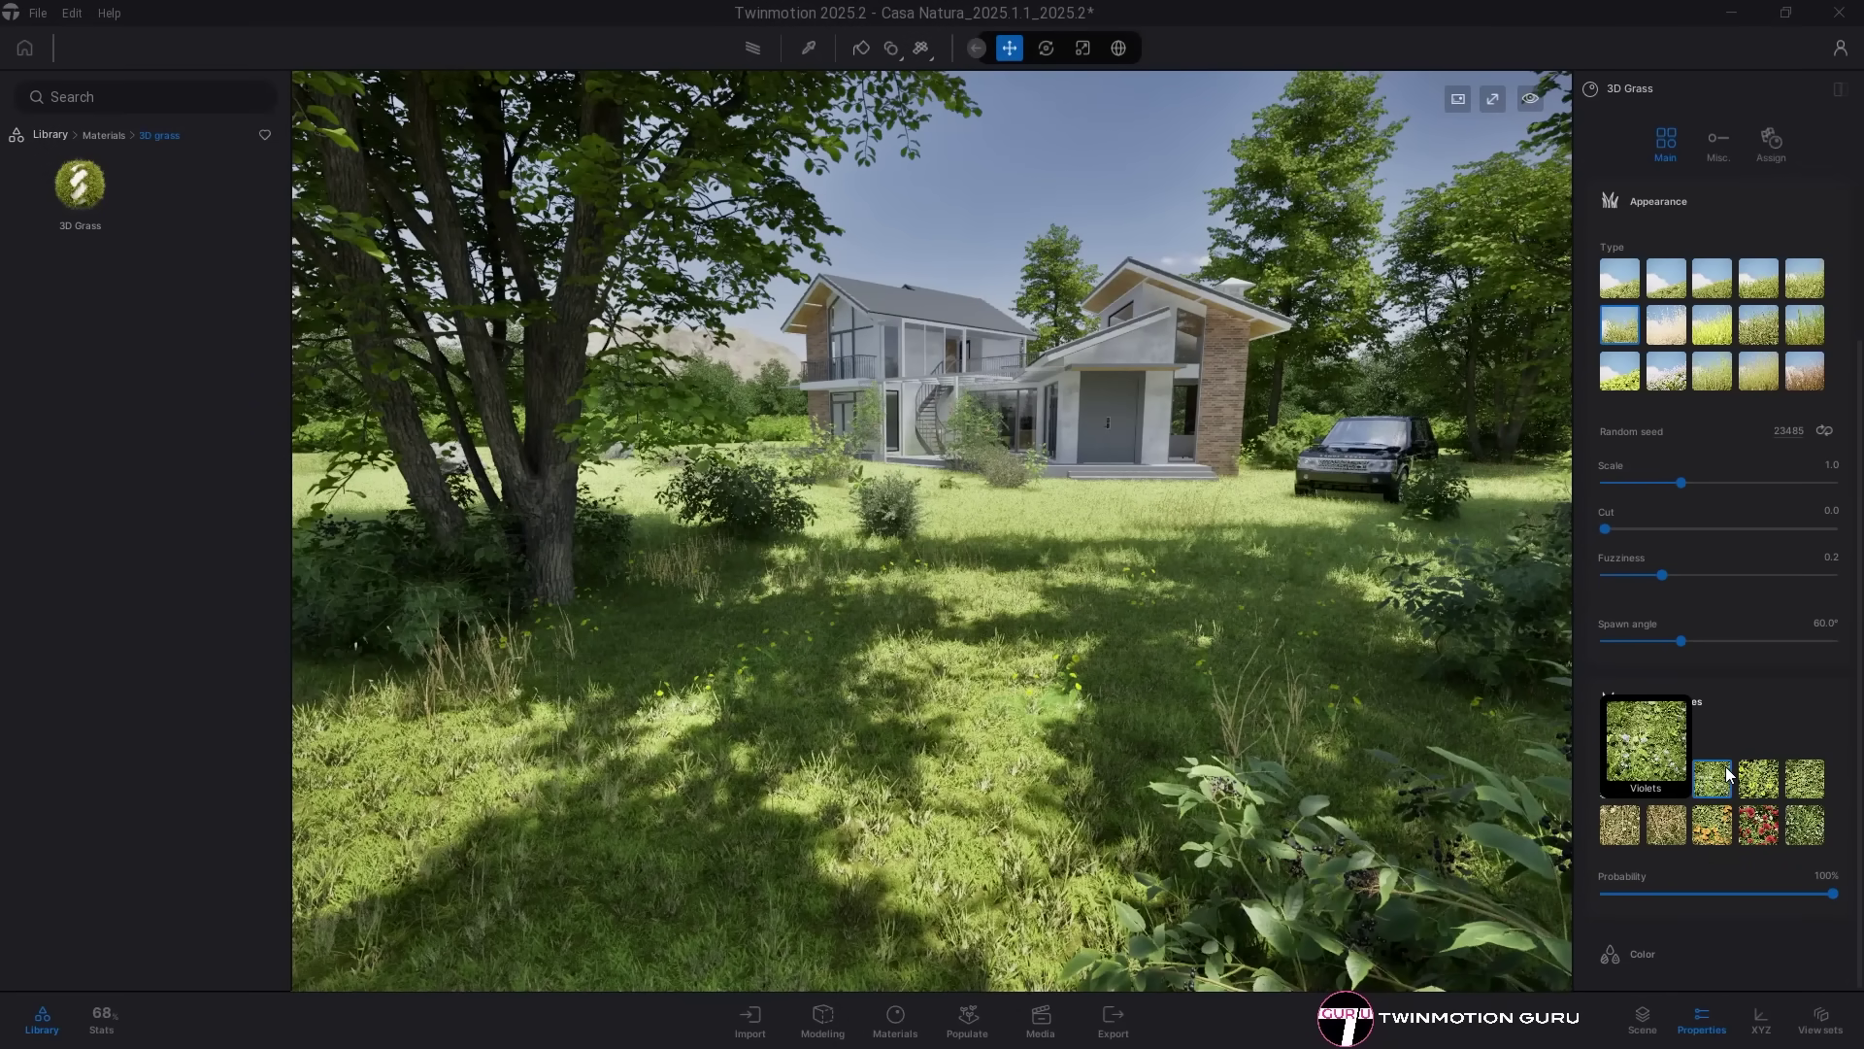
left_click(1759, 778)
left_click(1759, 824)
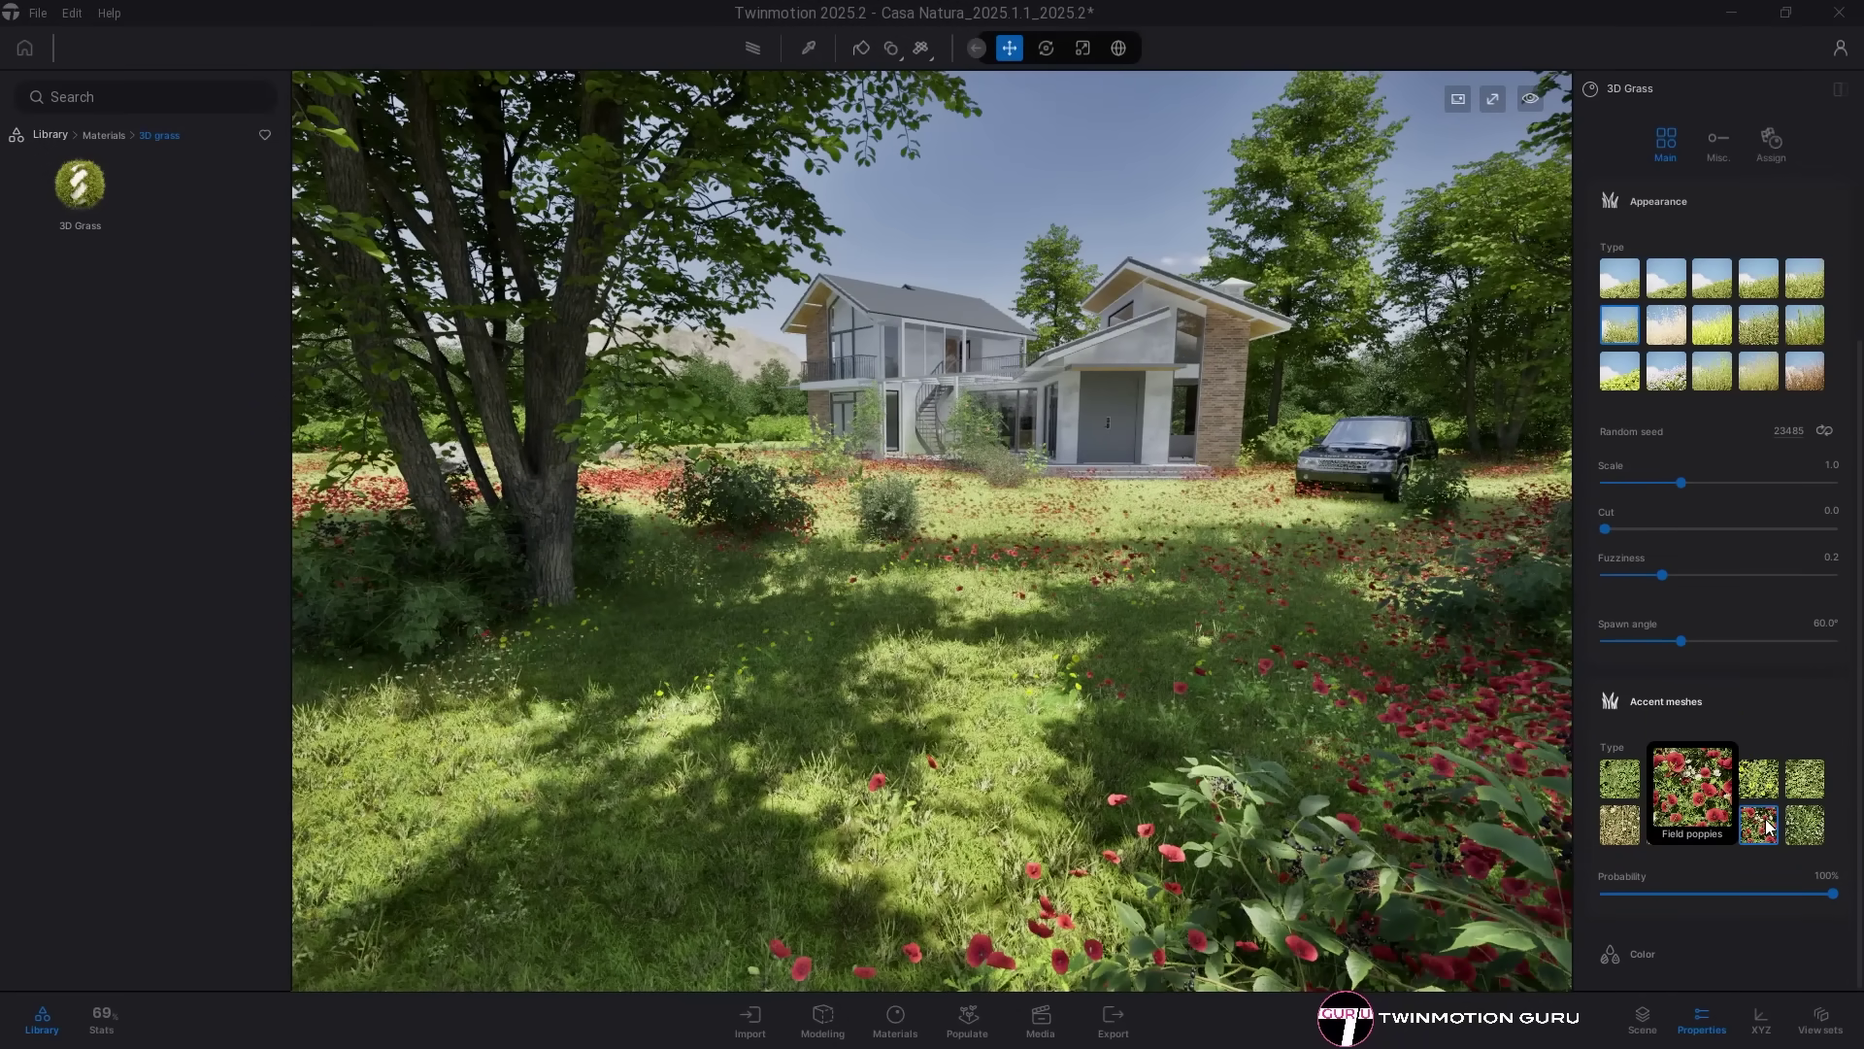
left_click(1709, 837)
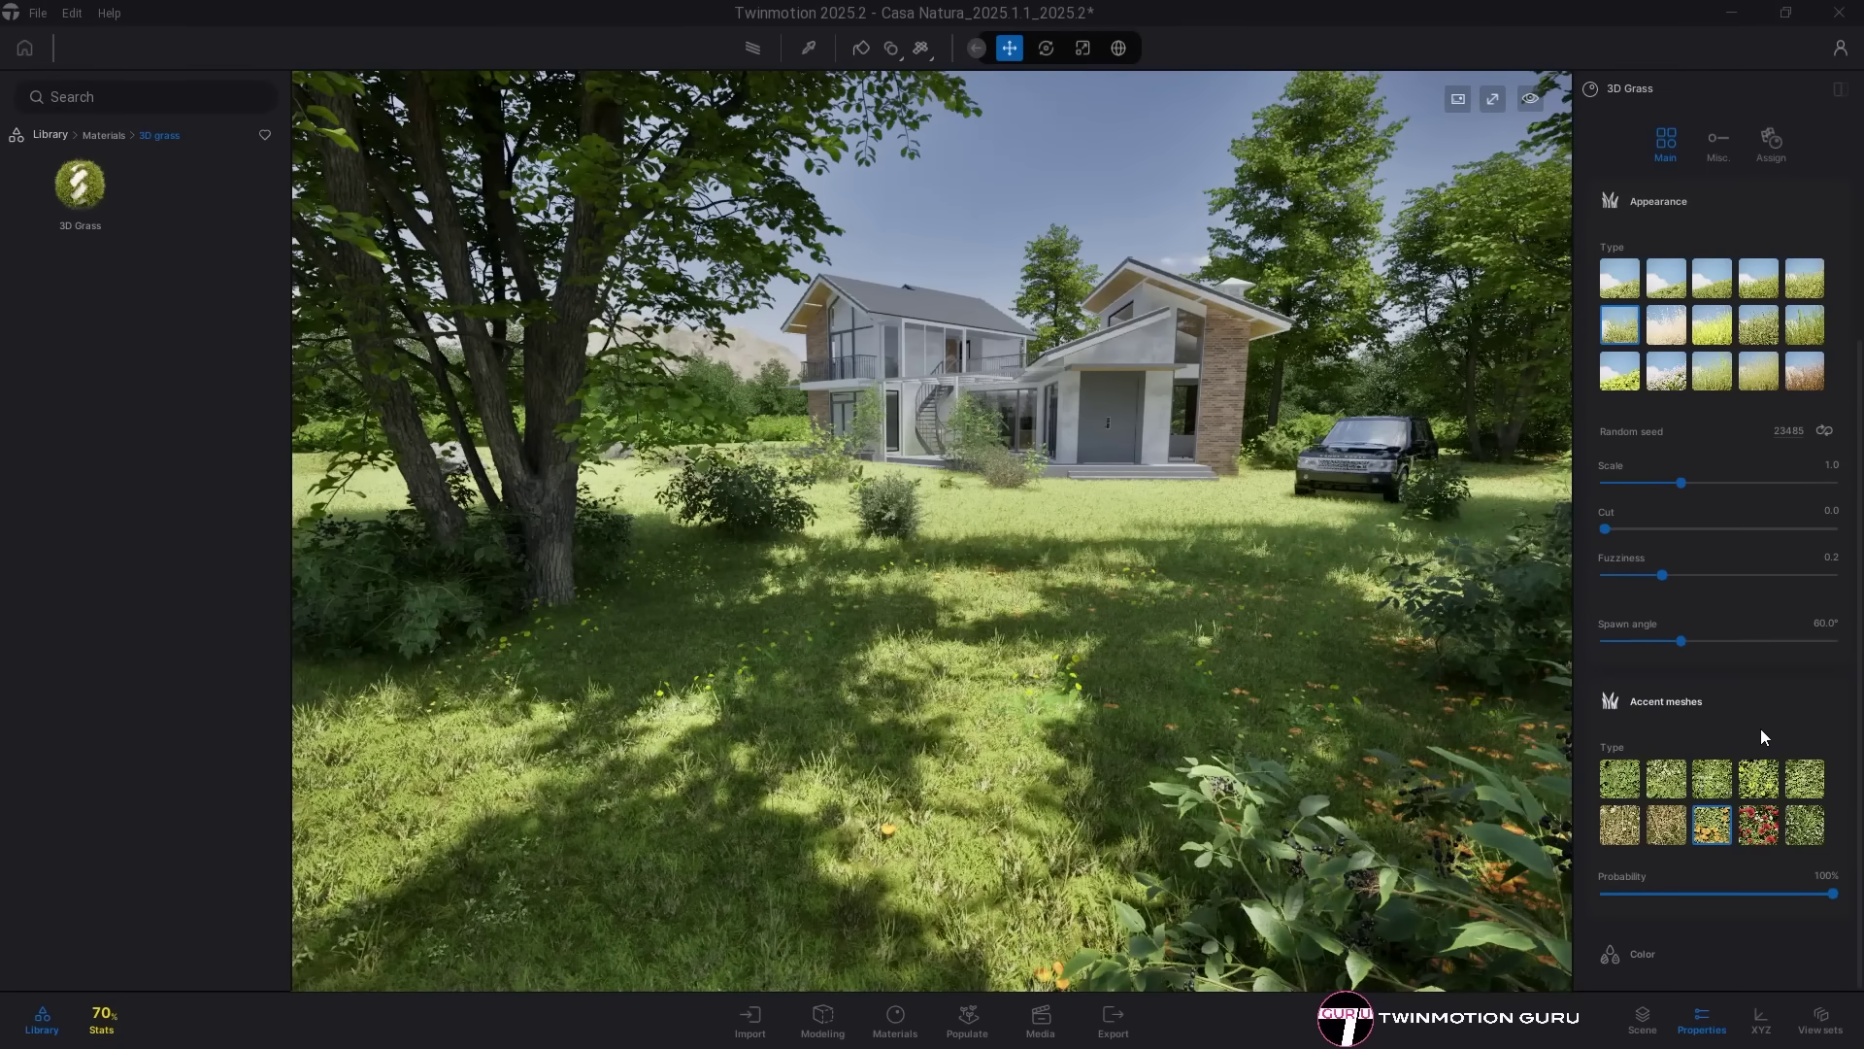
Step: Apply the Field, then After the fire grass presets, and lower the Dryness
scroll(1761, 729, "up", 3)
left_click(1814, 335)
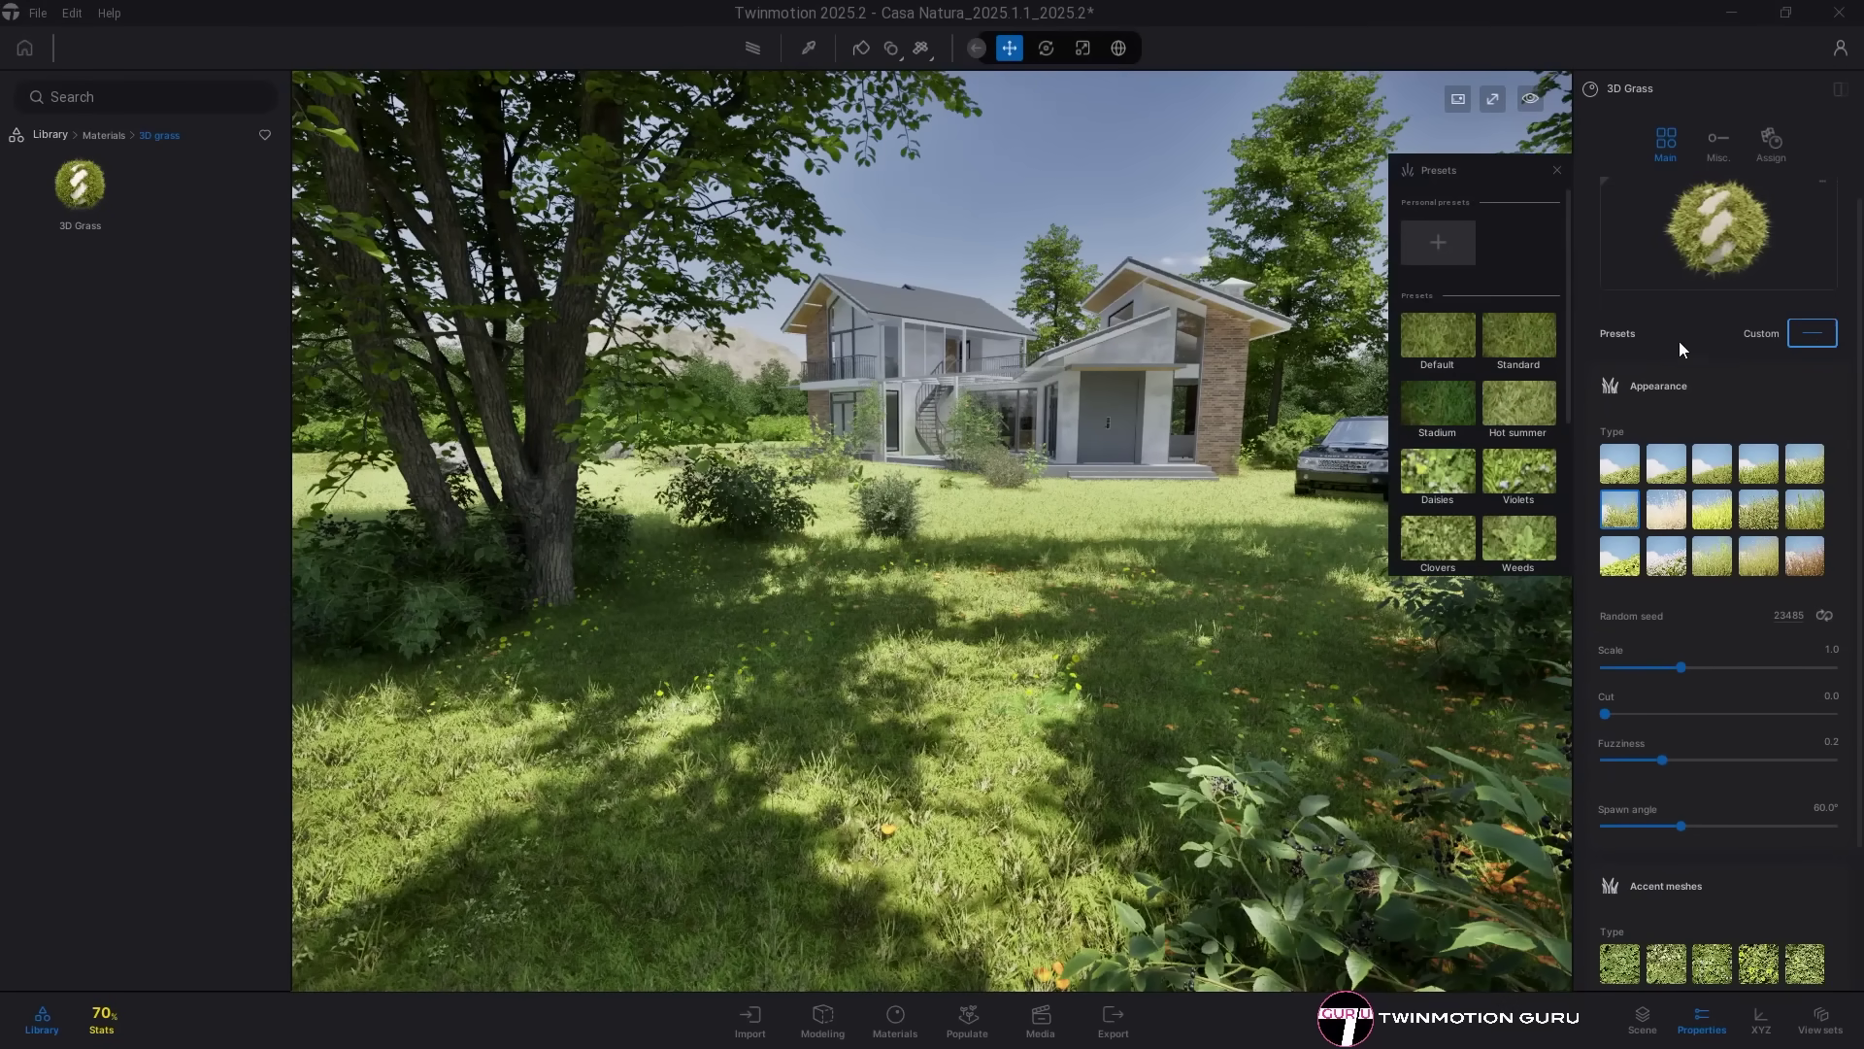
scroll(1493, 411, "down", 2)
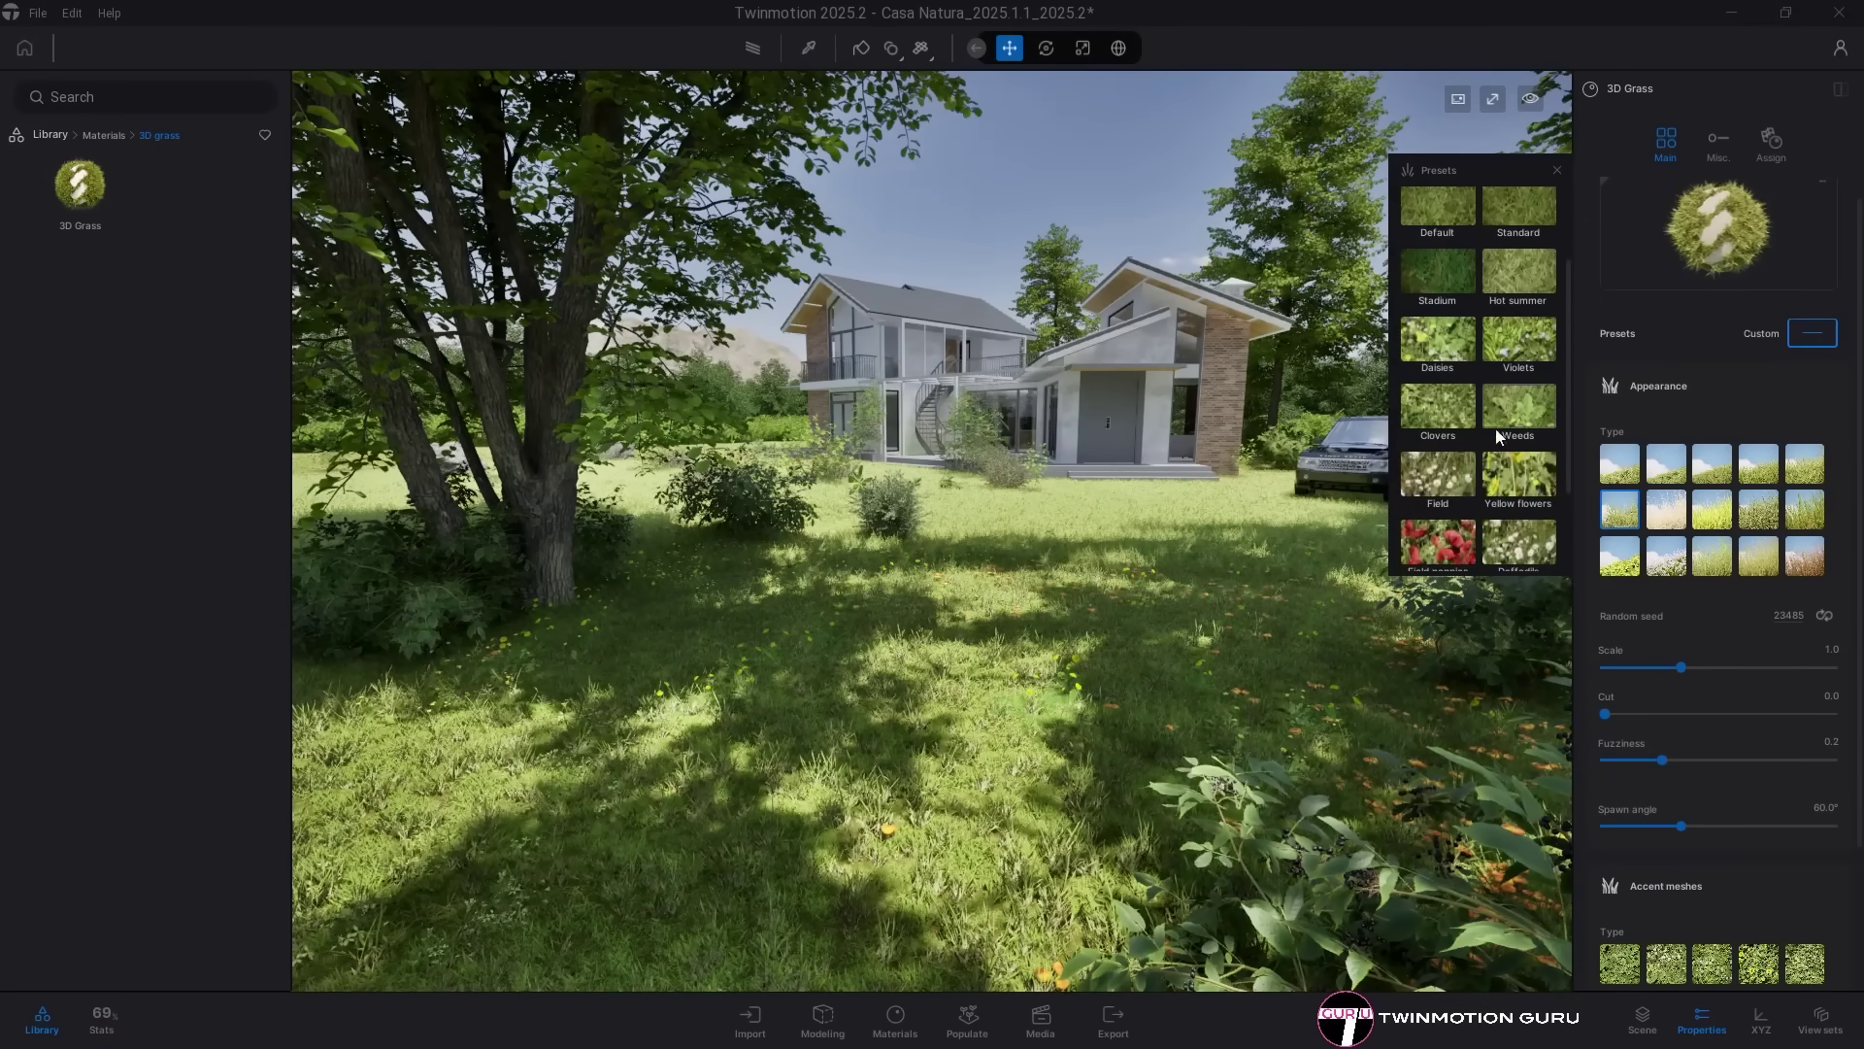
left_click(1462, 480)
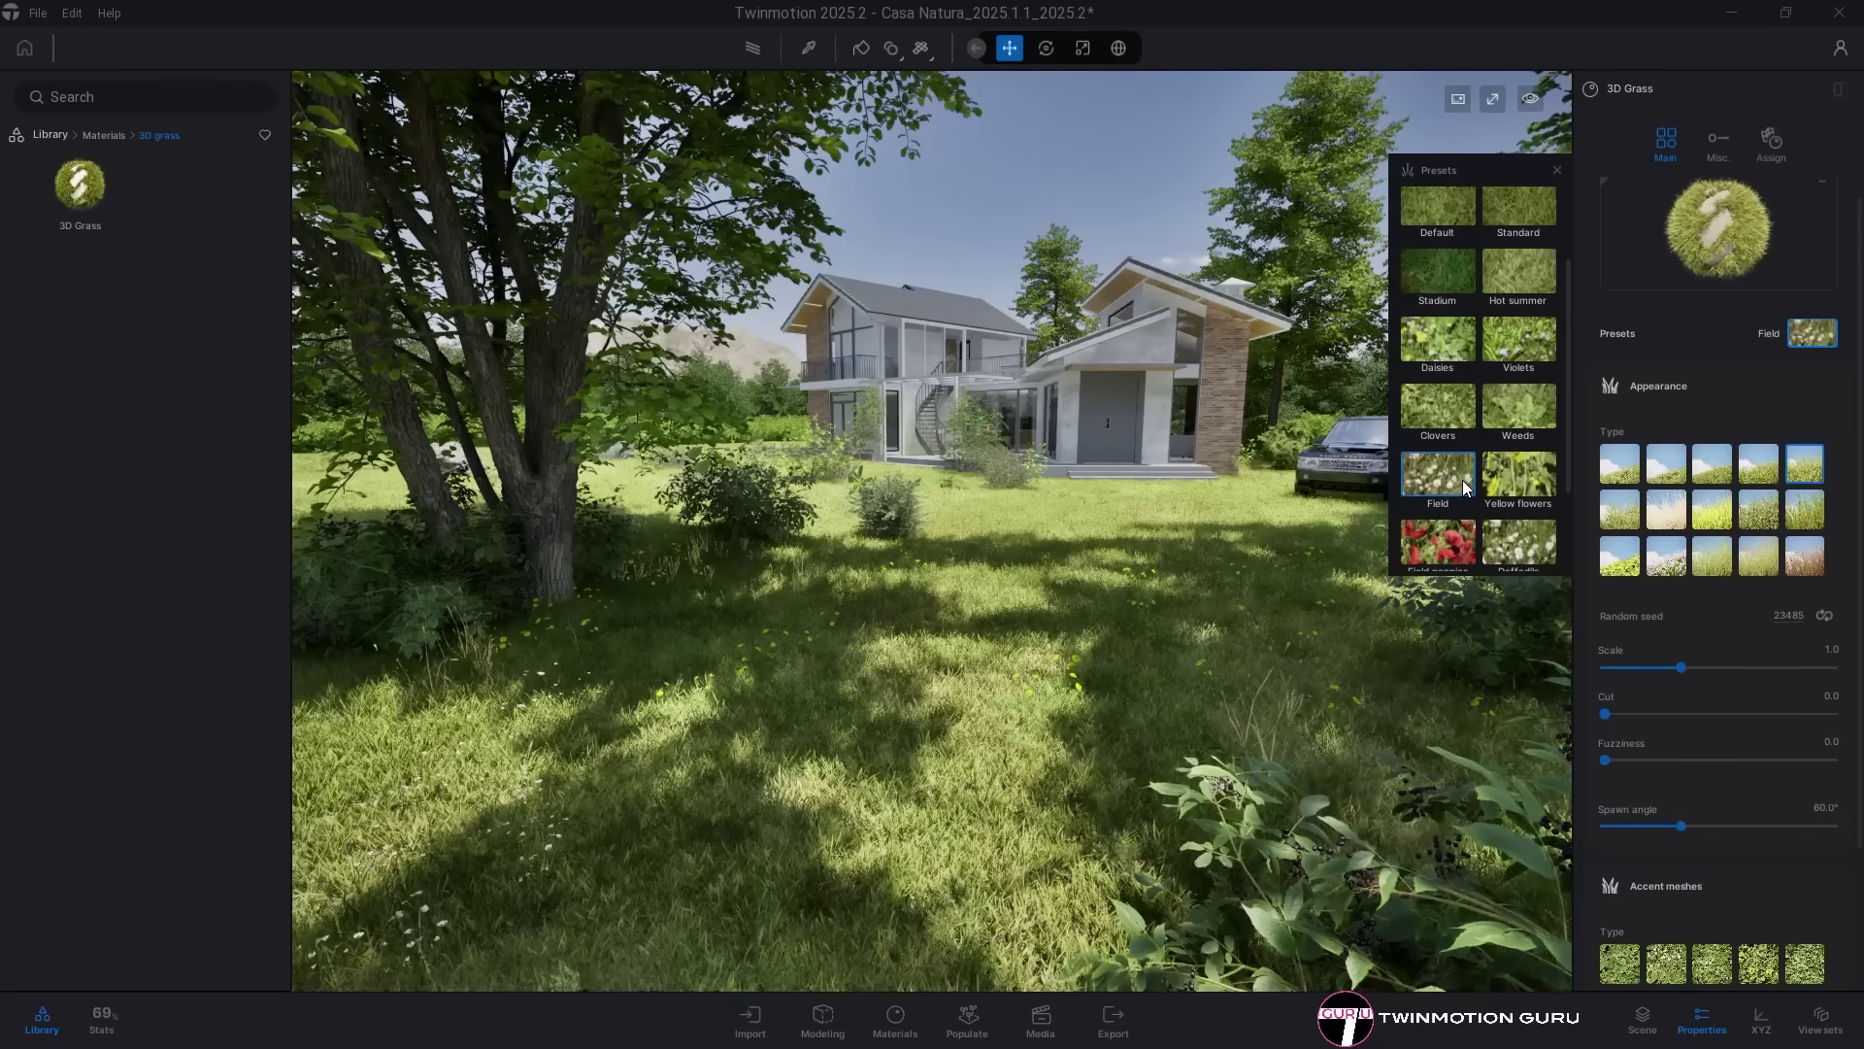
scroll(1462, 480, "down", 1)
left_click(1503, 503)
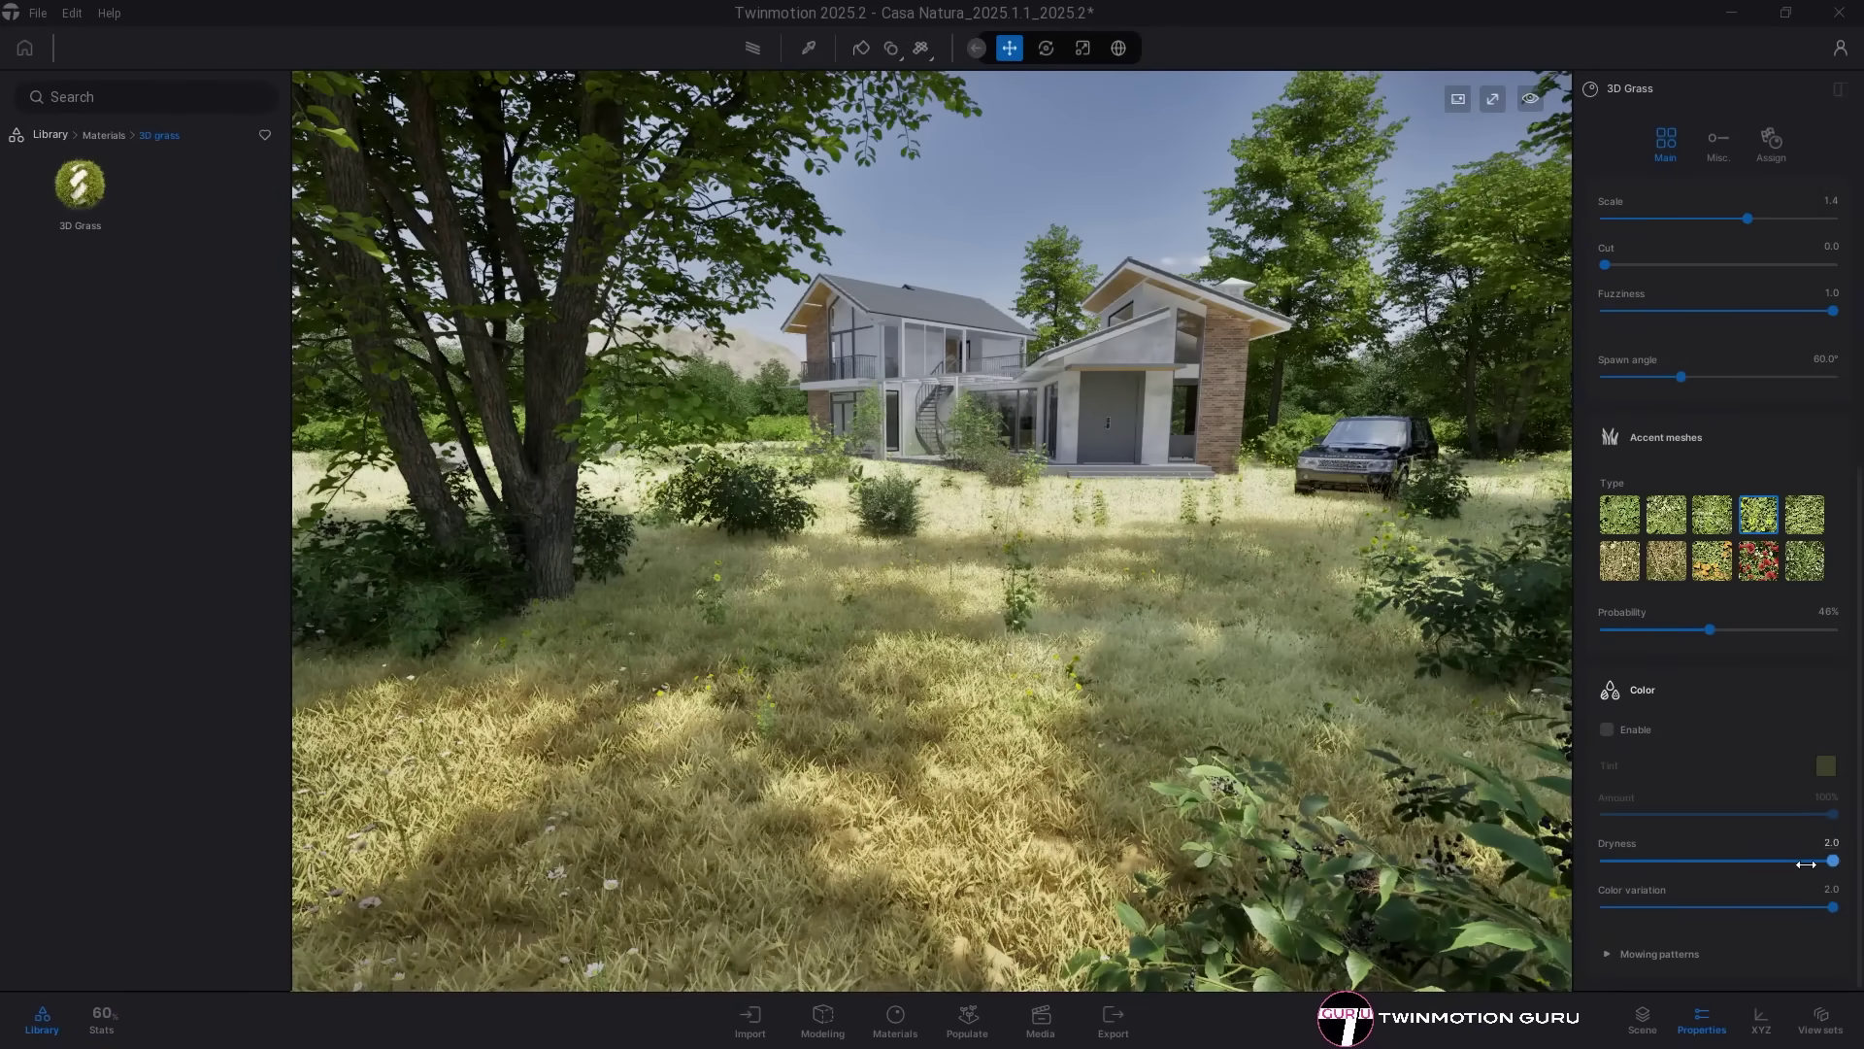
left_click_drag(1834, 860, 1677, 861)
scroll(1700, 847, "up", 4)
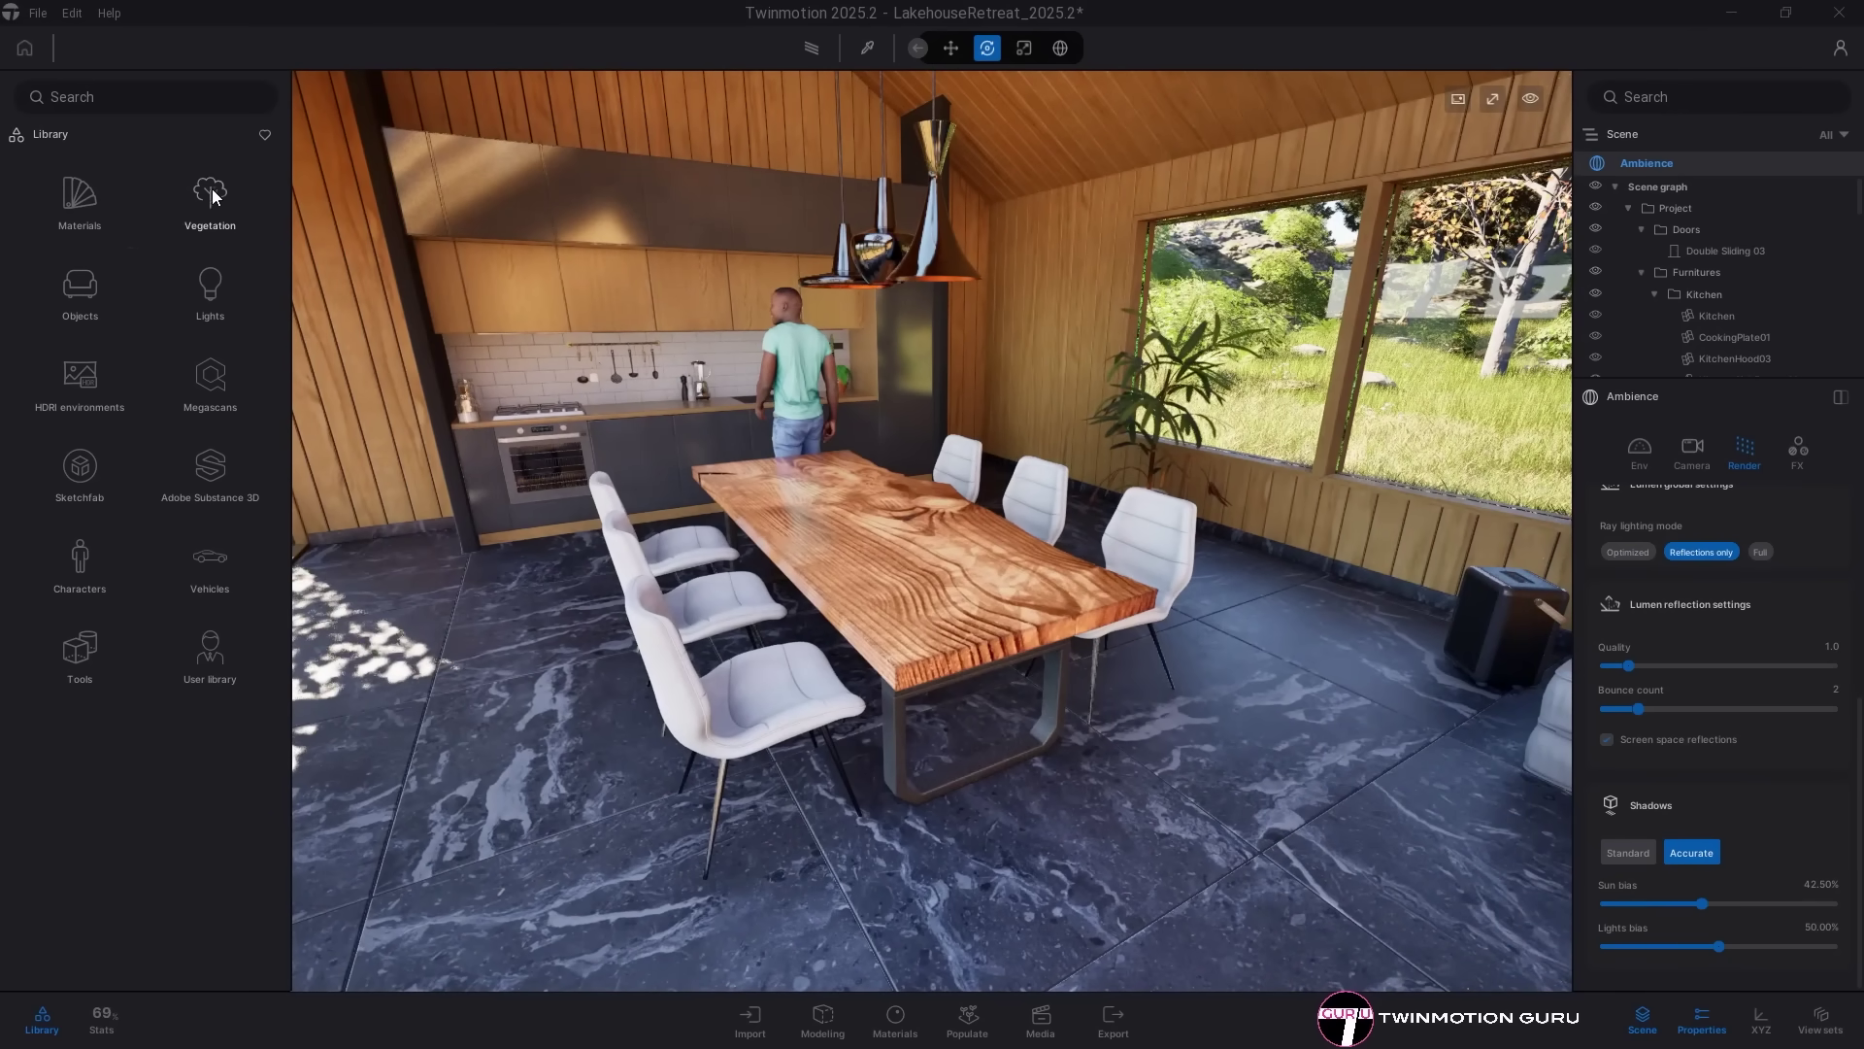
Step: Place a Brownie from Objects > Home > Kitchen > Food onto the dining table
left_click(89, 278)
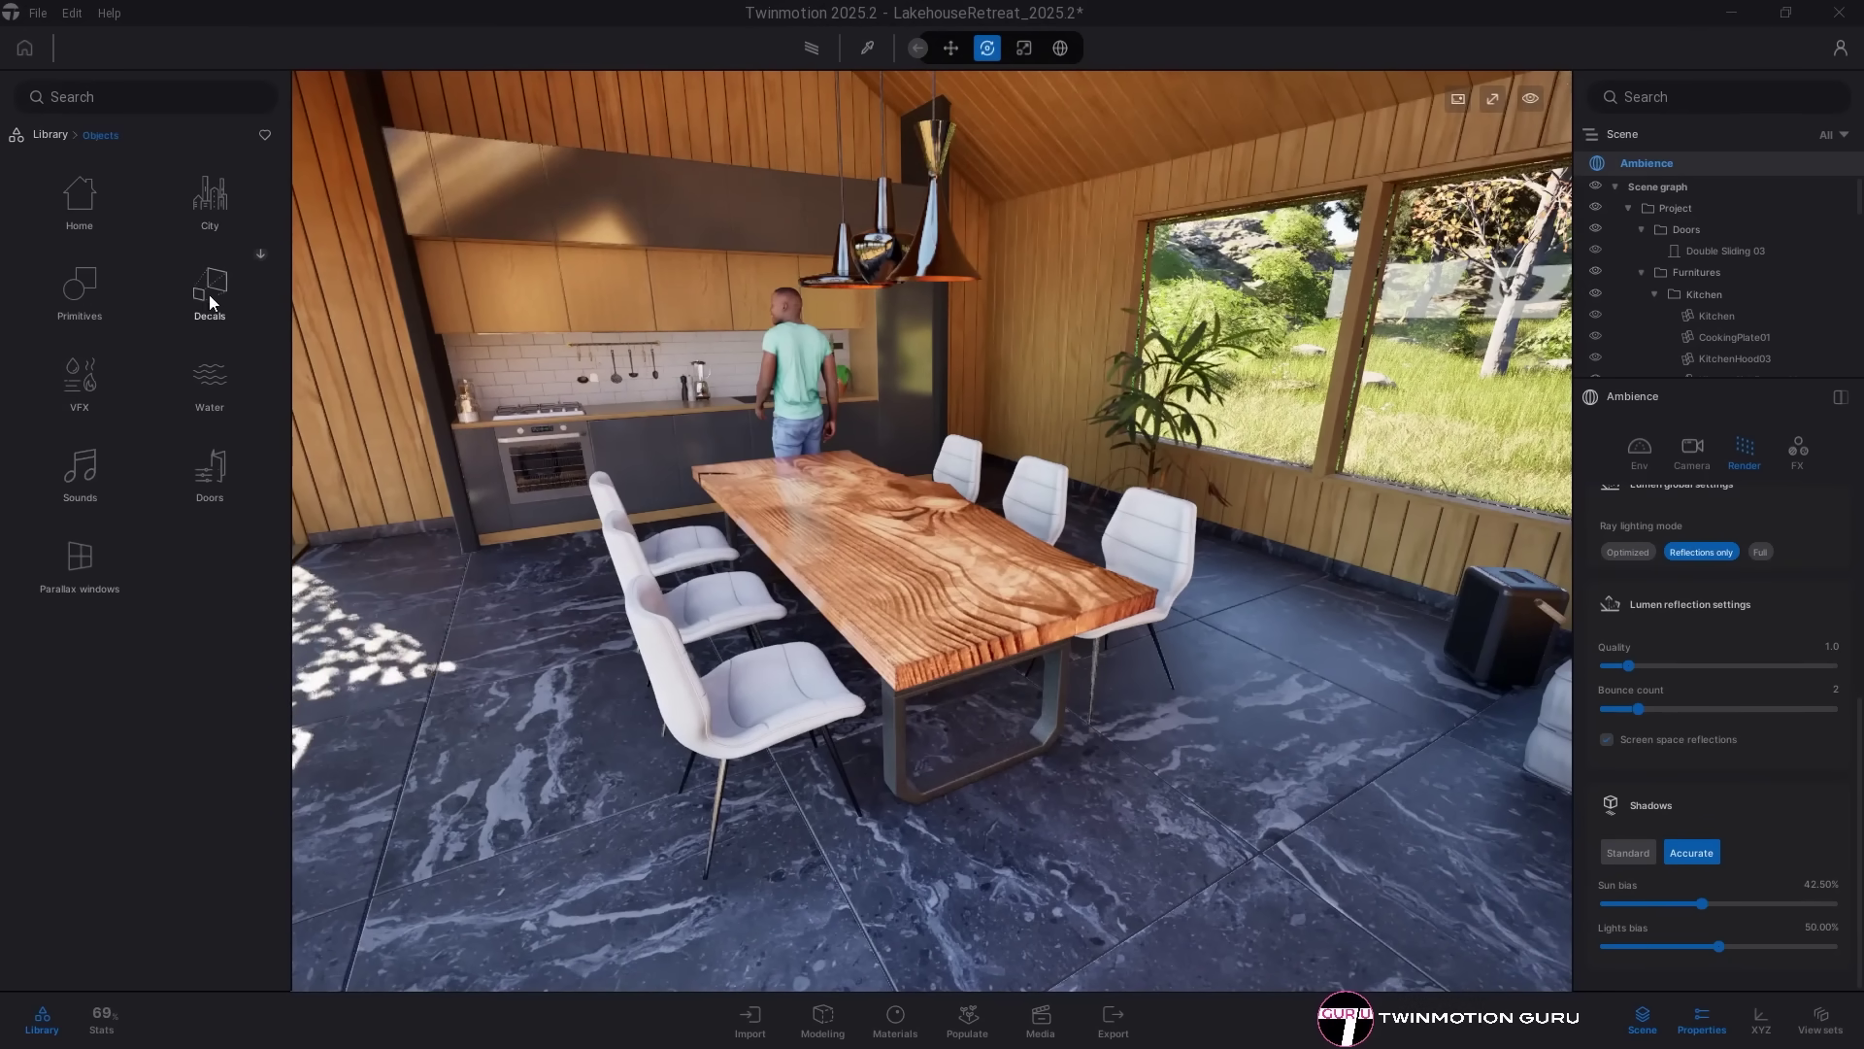
left_click(83, 209)
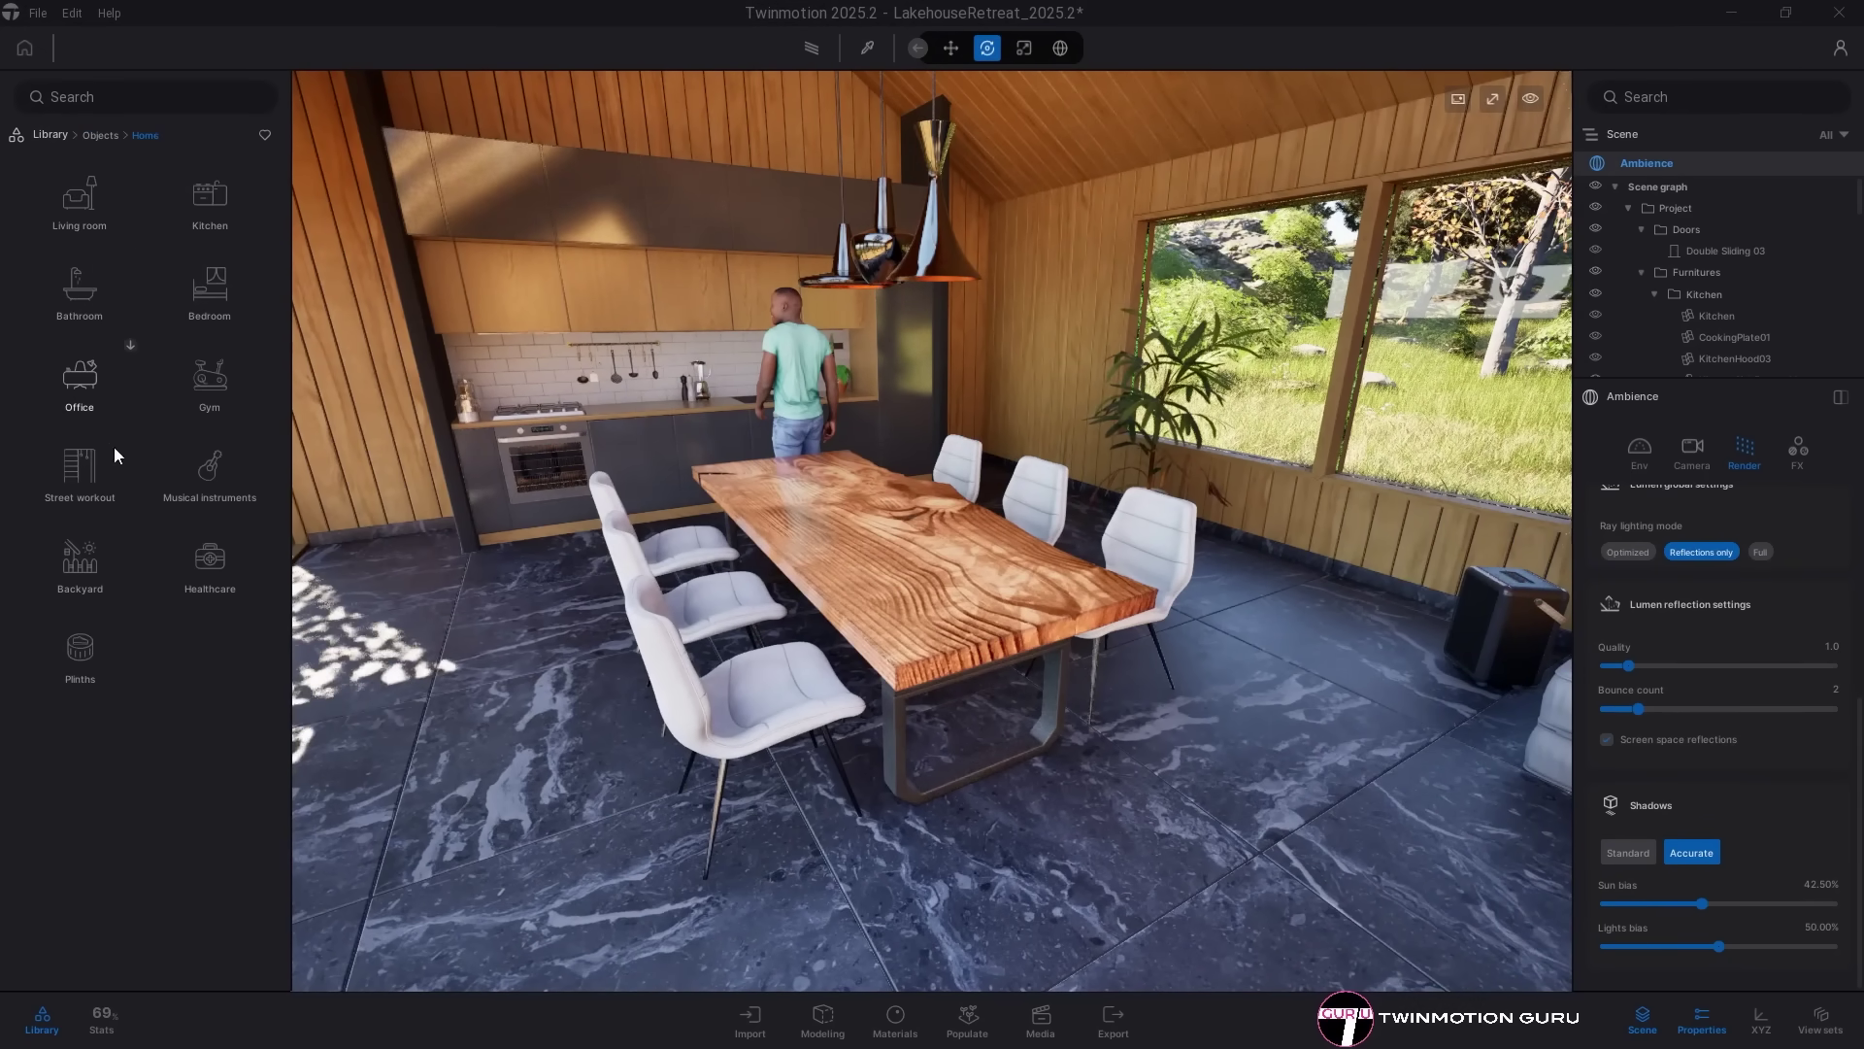
left_click(212, 206)
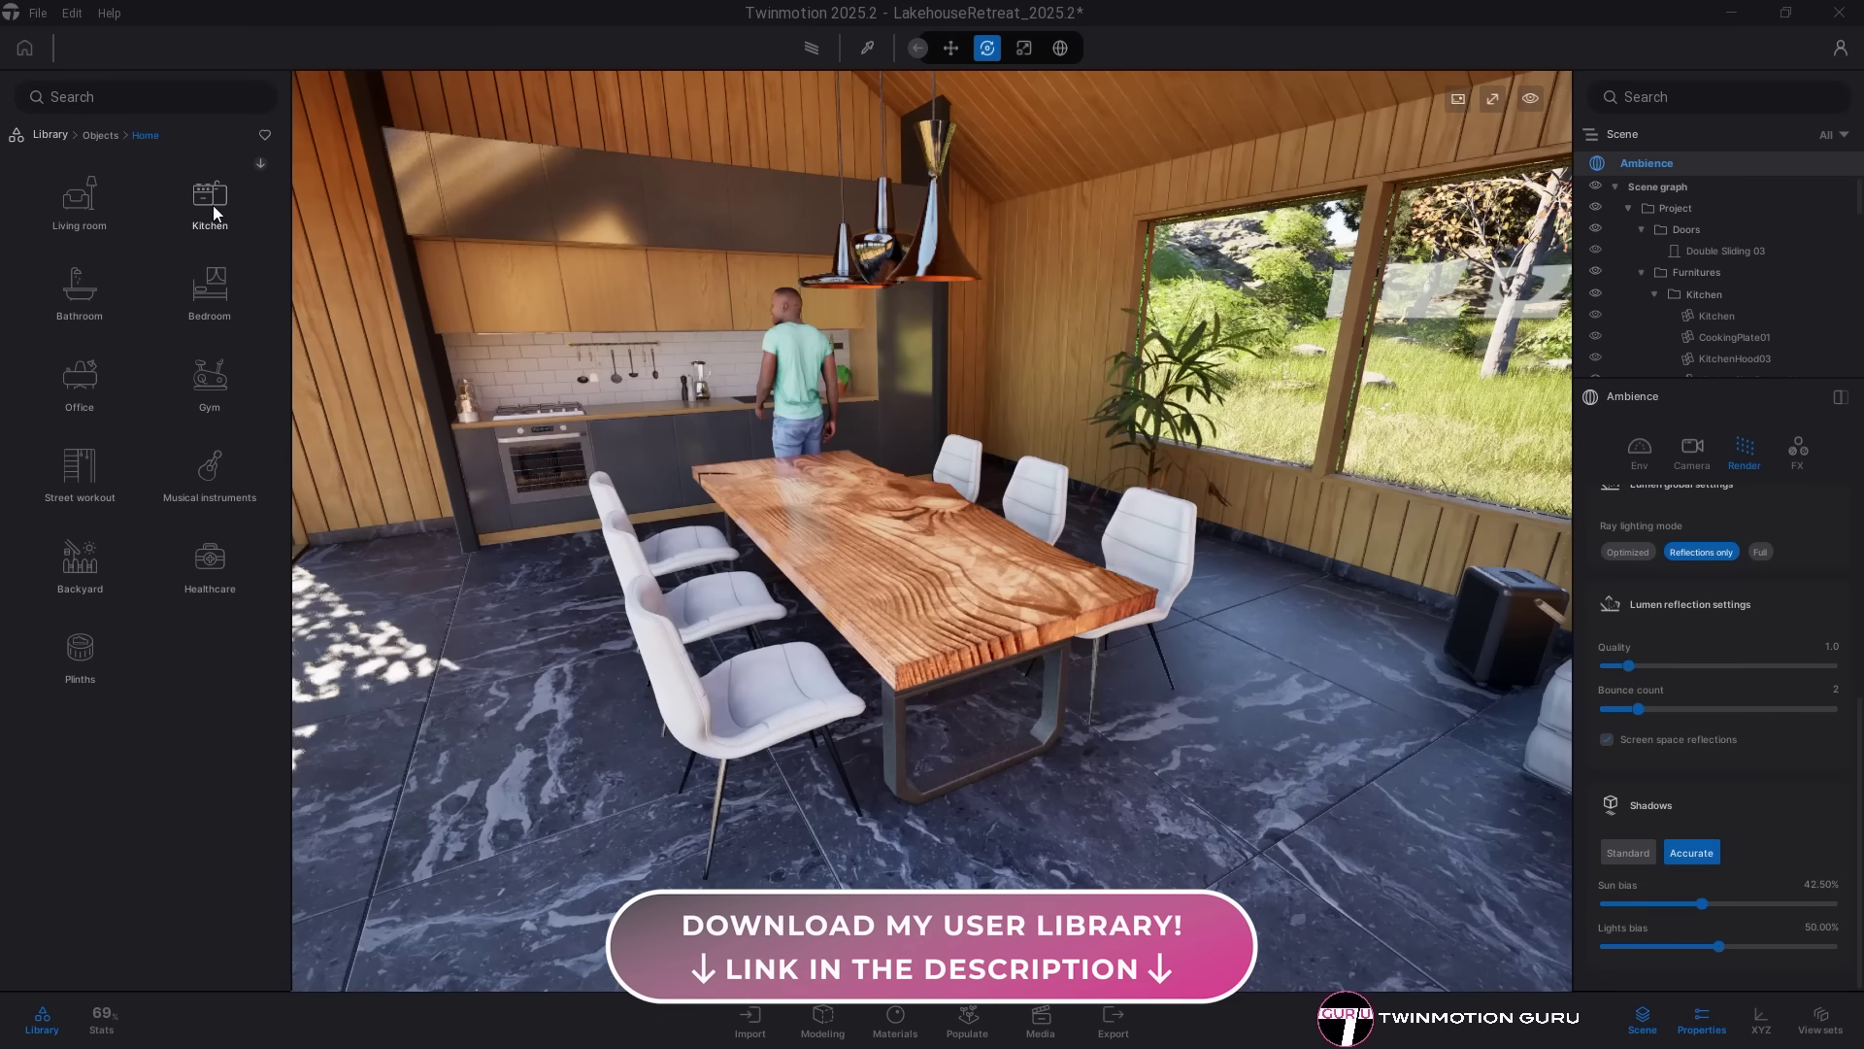
left_click(218, 283)
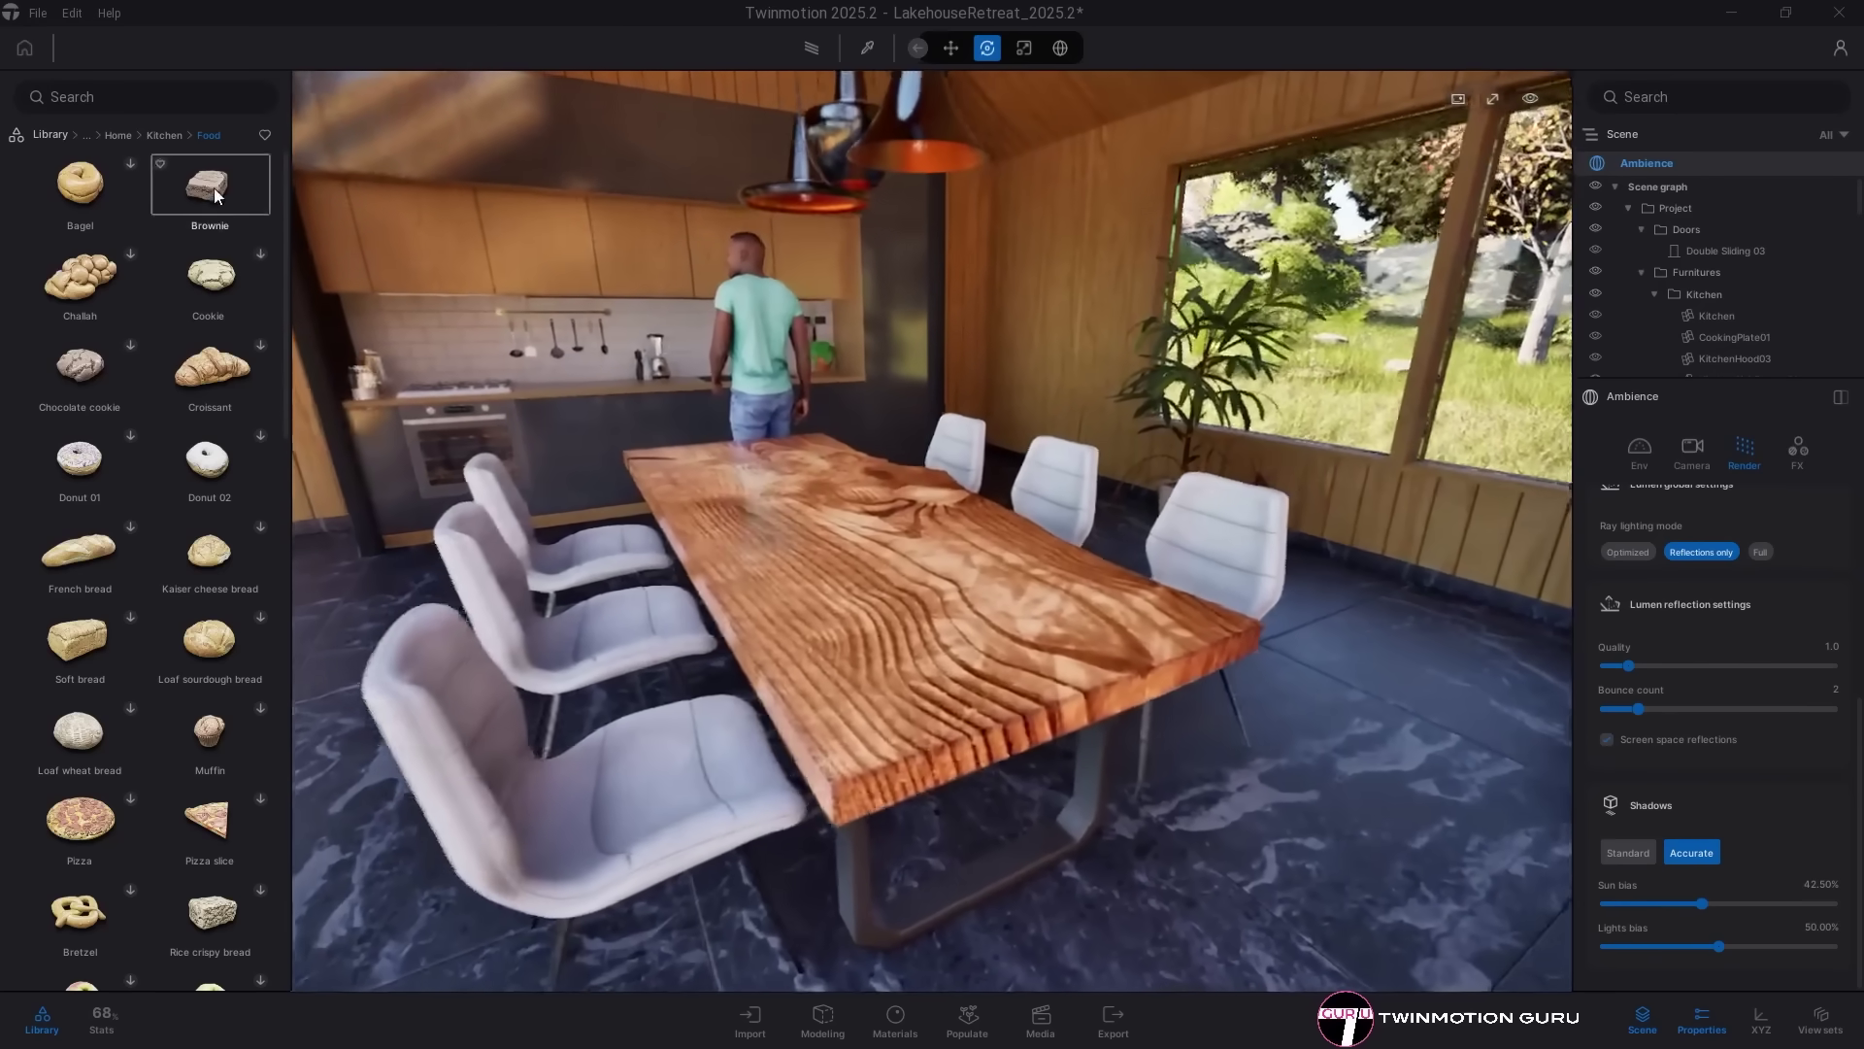
left_click_drag(213, 189, 790, 562)
Step: Add a Croissant and Chocolate cookie to the table, then show the Library packs page
scroll(871, 606, "up", 5)
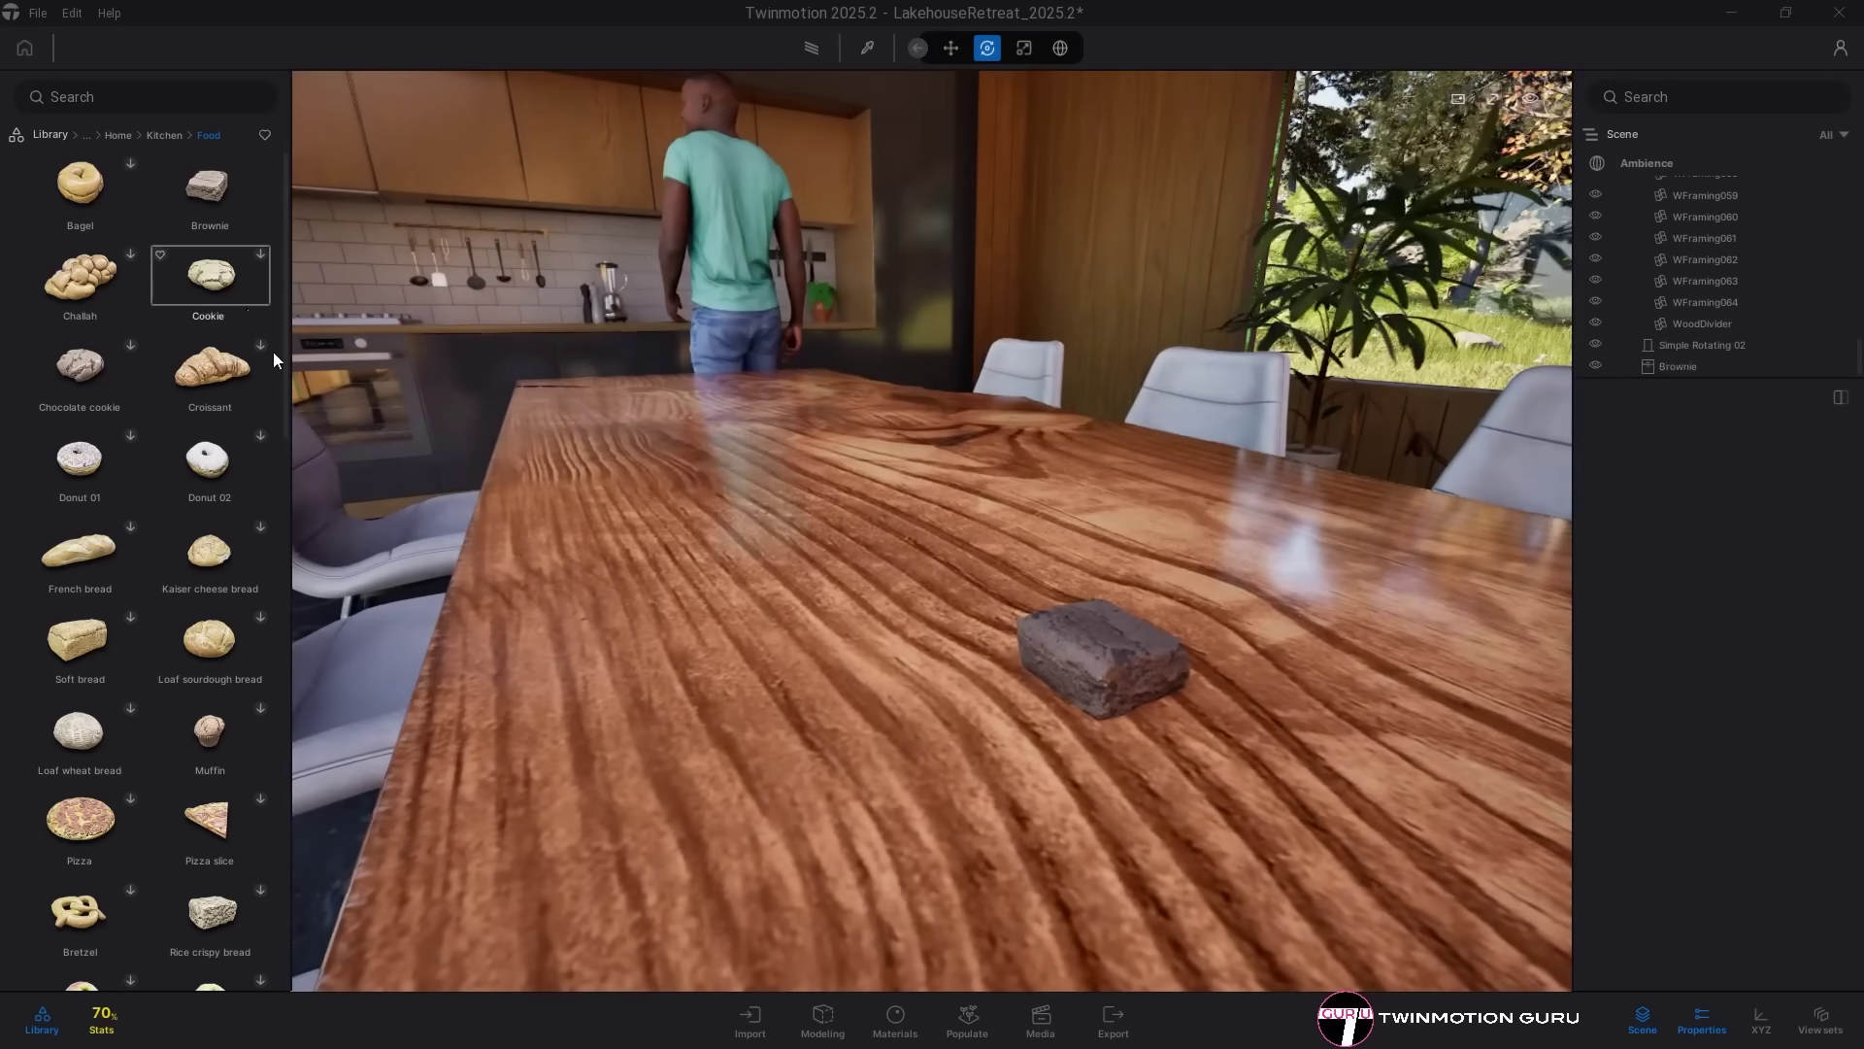
left_click_drag(219, 371, 855, 680)
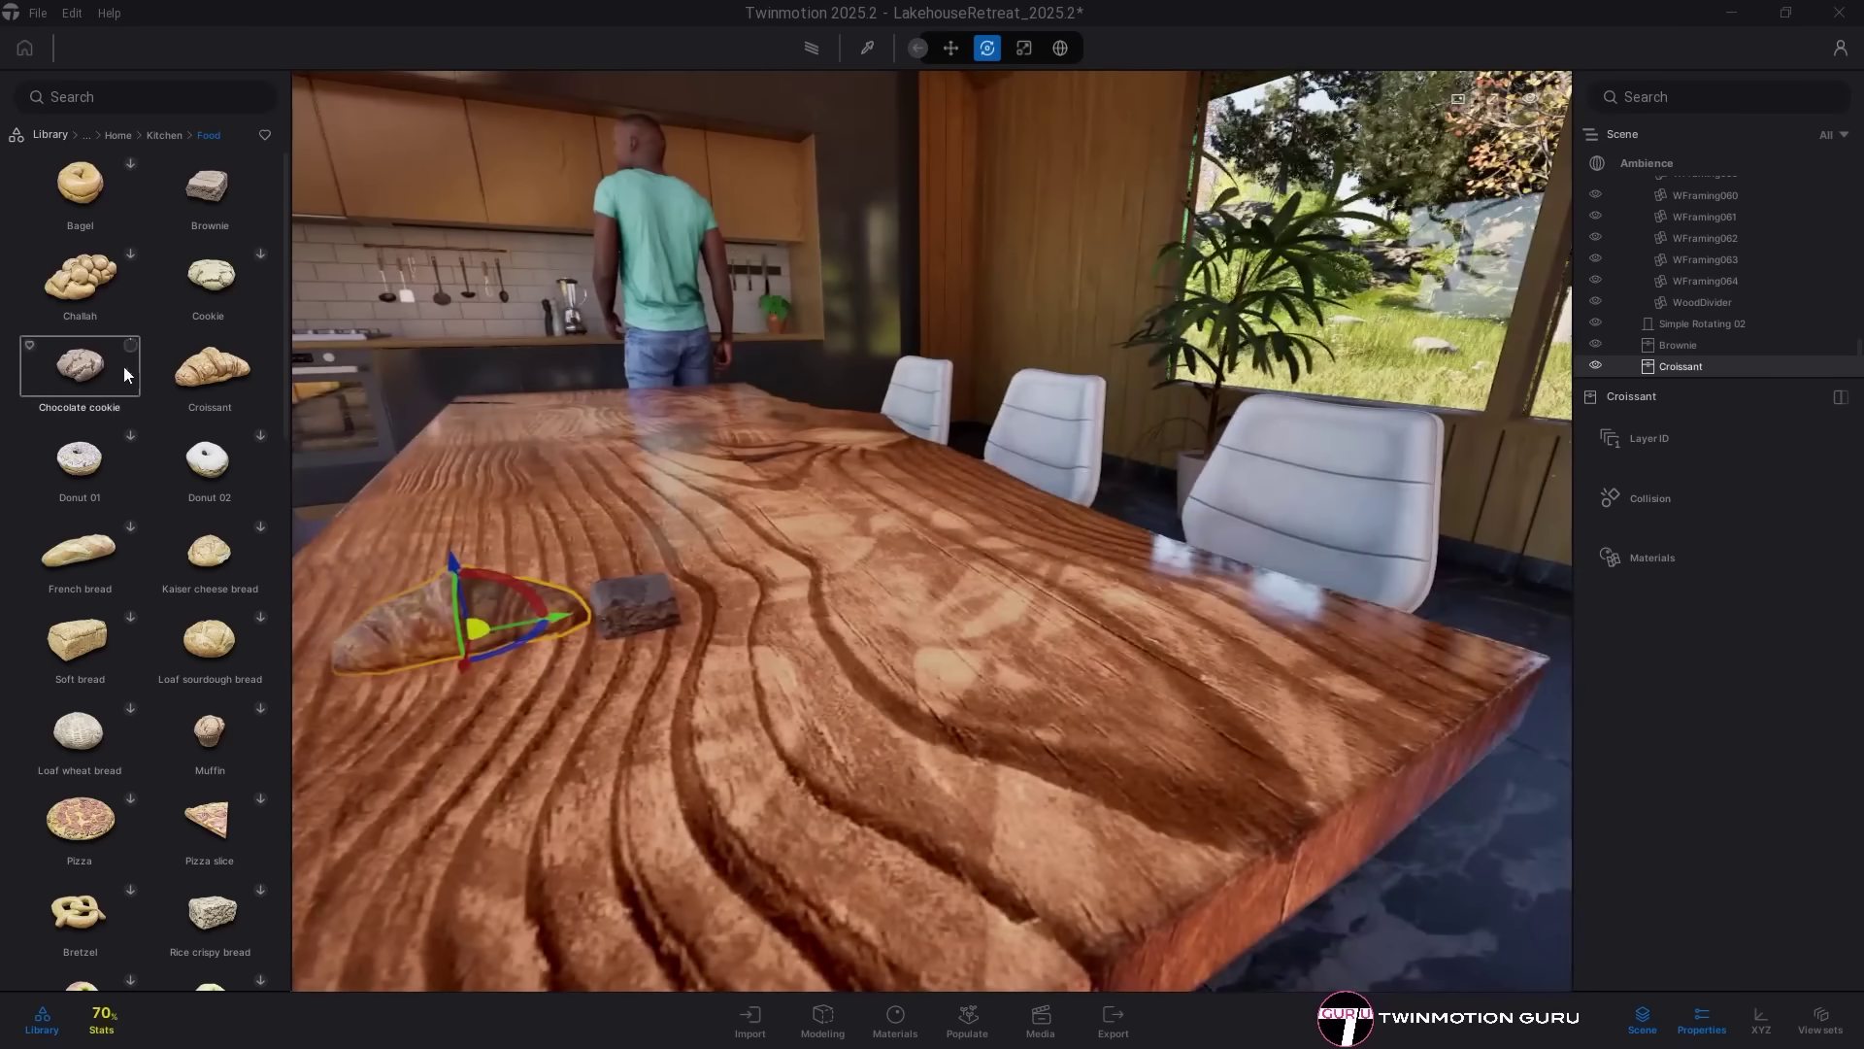
left_click_drag(97, 382, 788, 599)
left_click(610, 726)
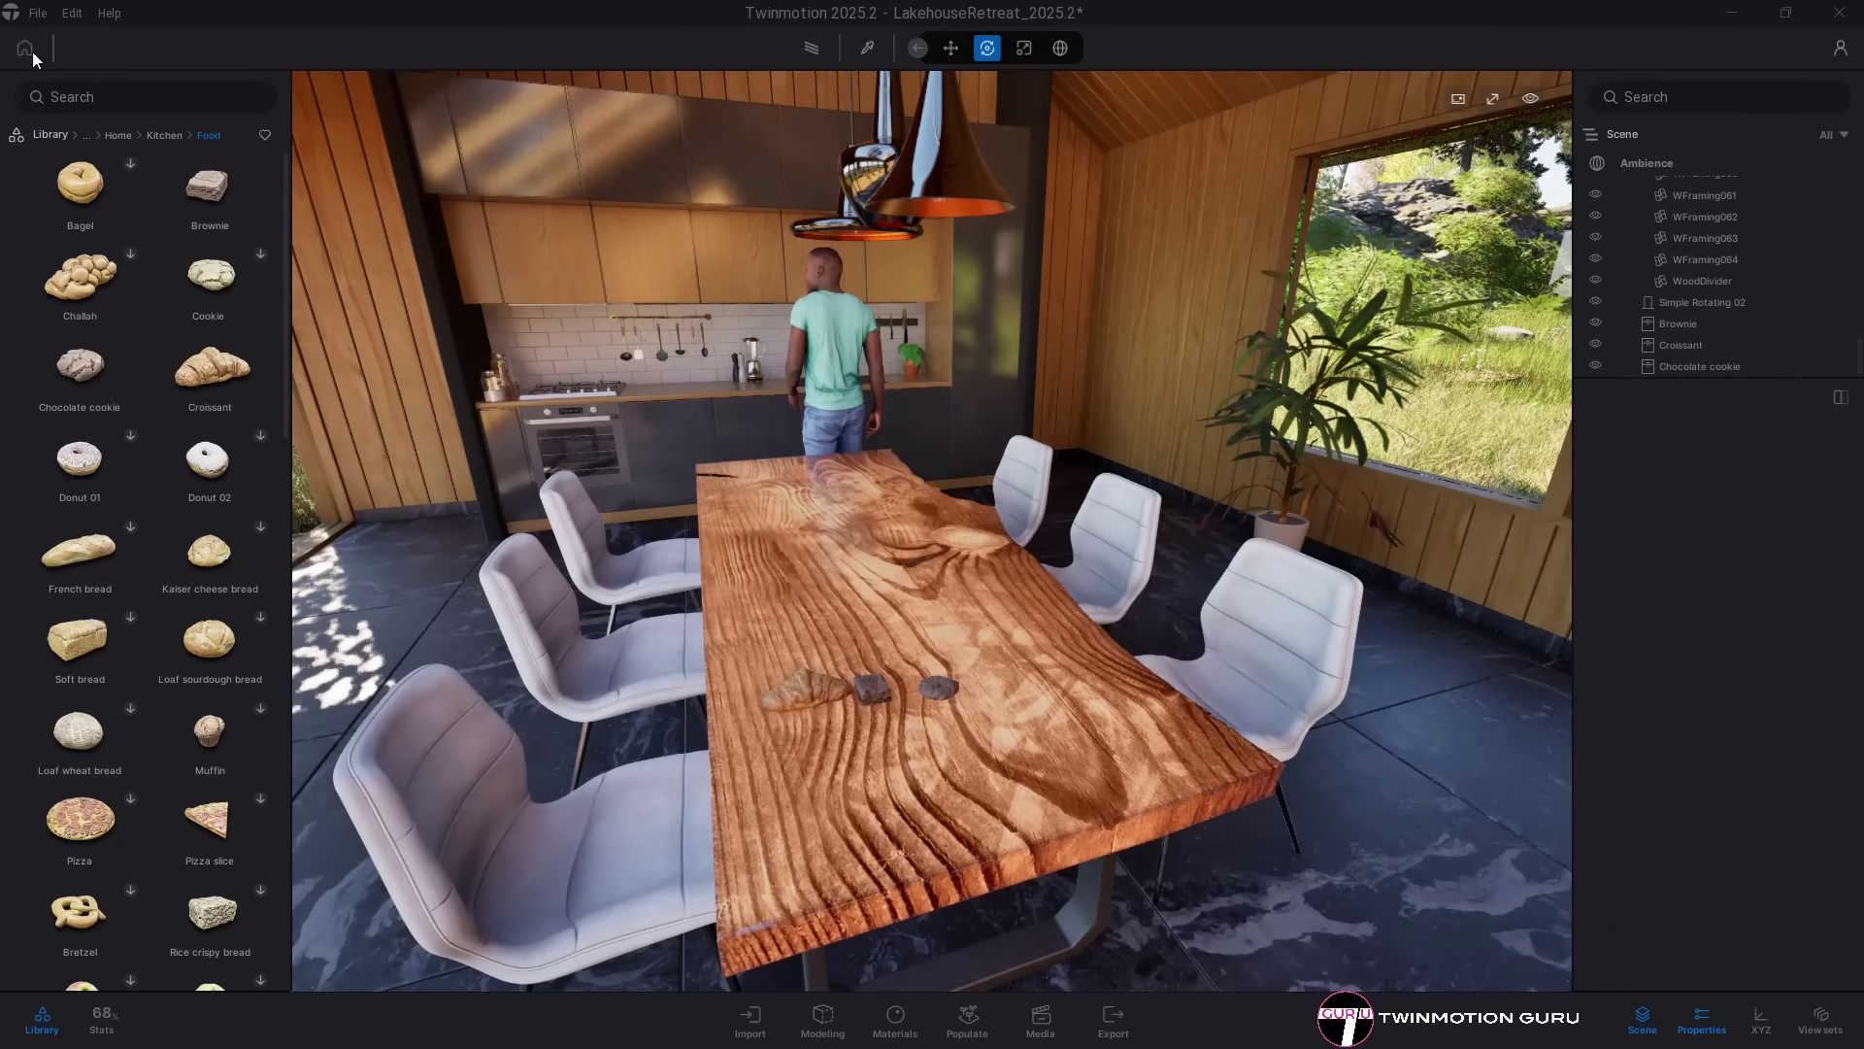
left_click(26, 47)
left_click(131, 371)
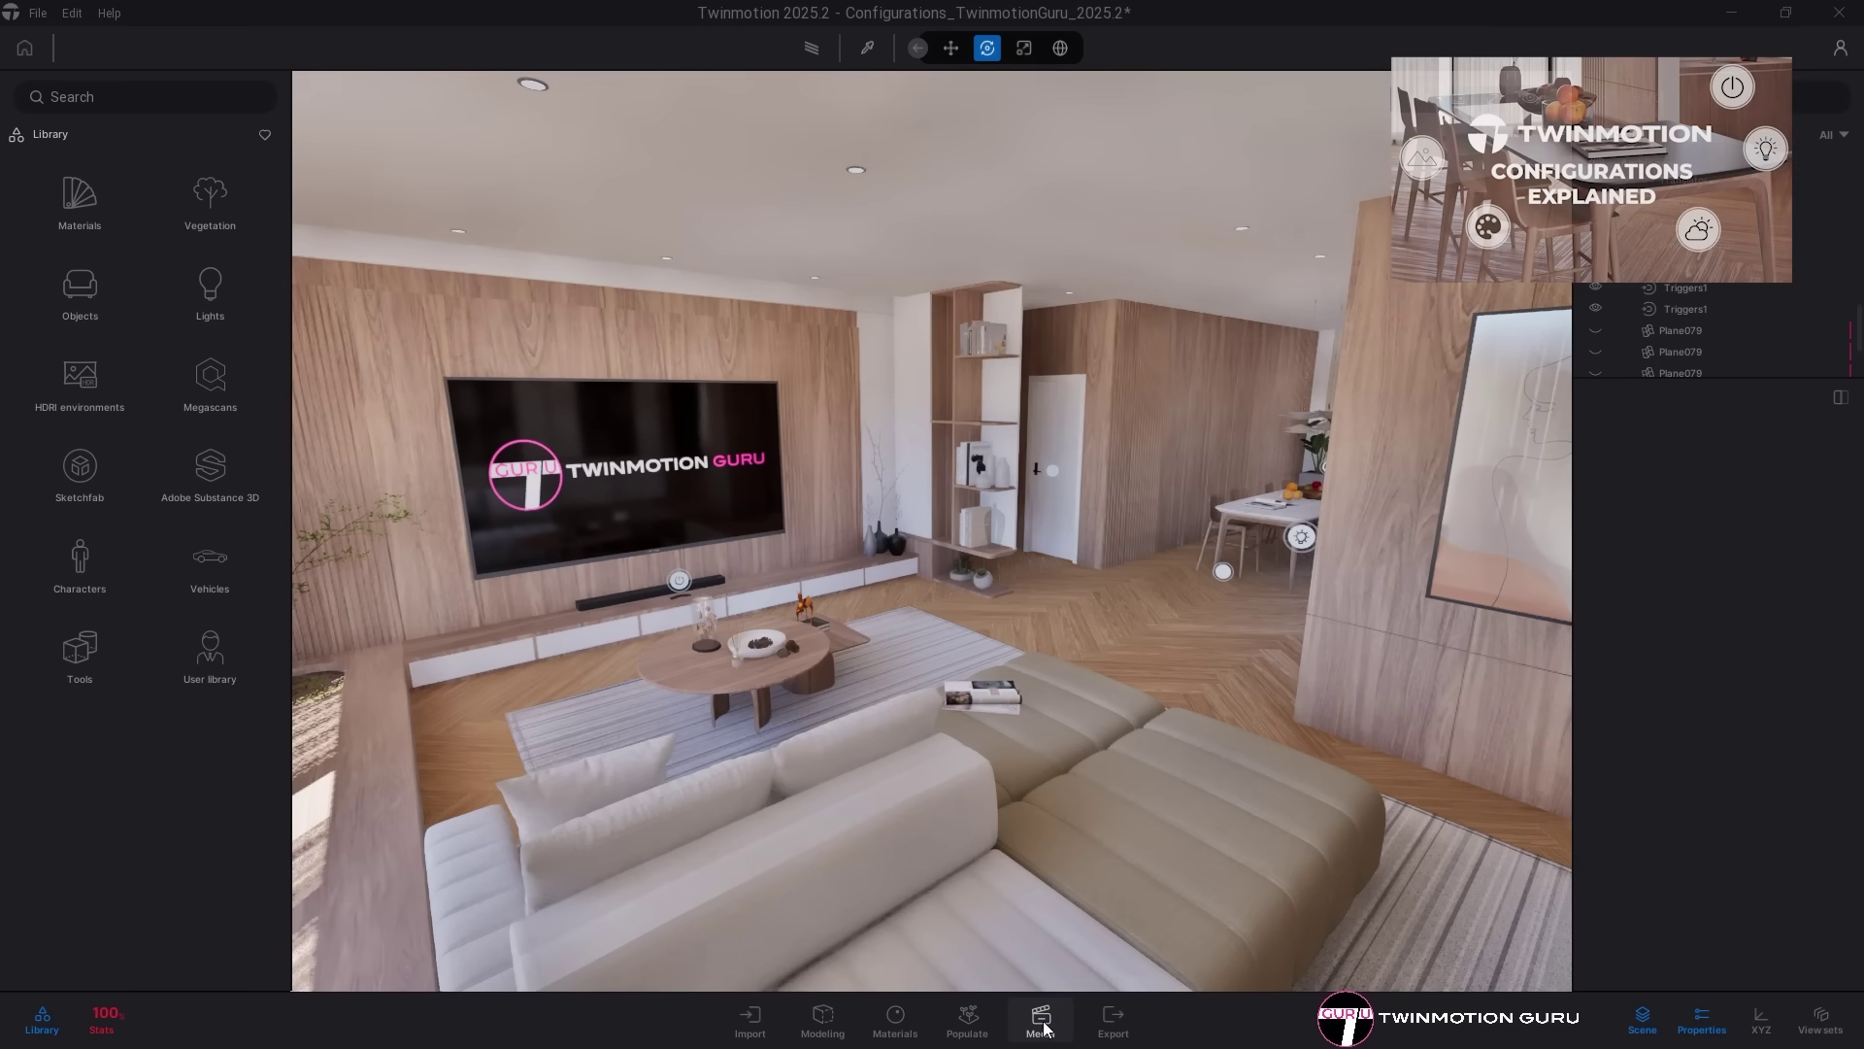
Step: Set global 2D trigger settings: opacity 100%, size 86%, bar offset 0%
left_click(1041, 1022)
double_click(480, 914)
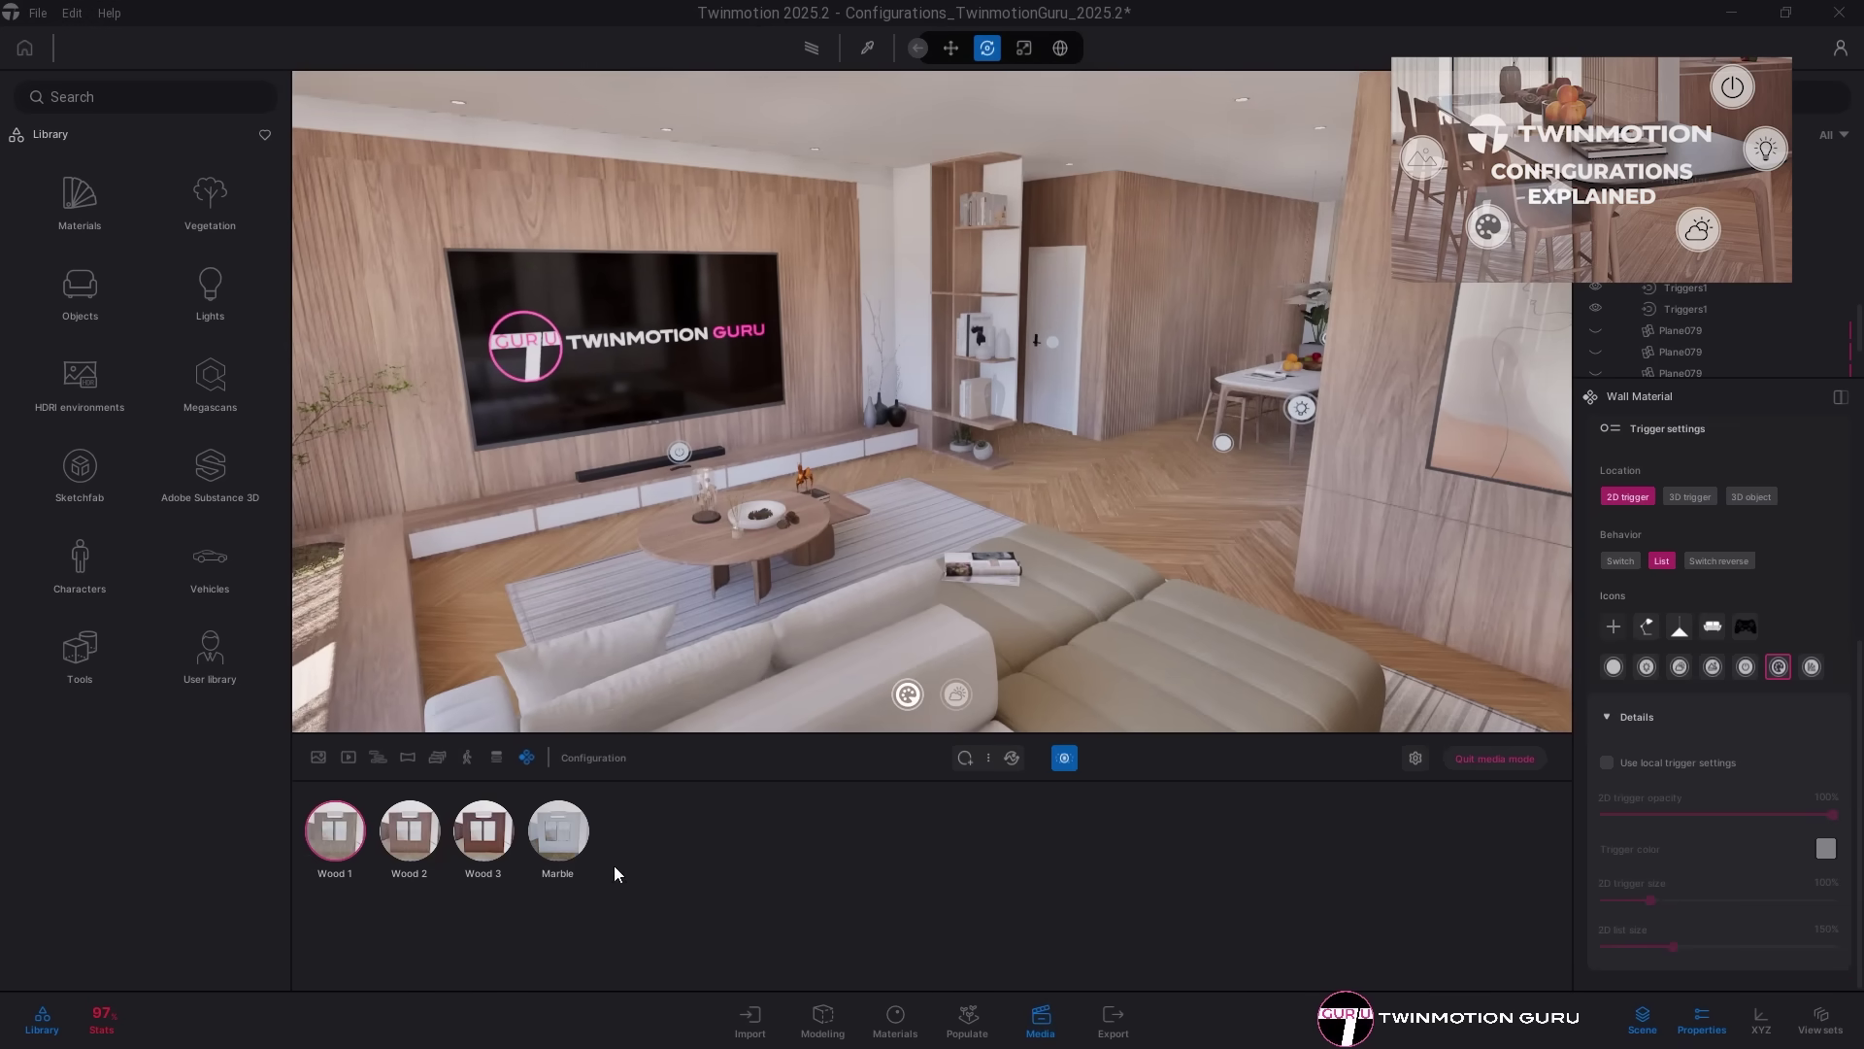
left_click(1415, 757)
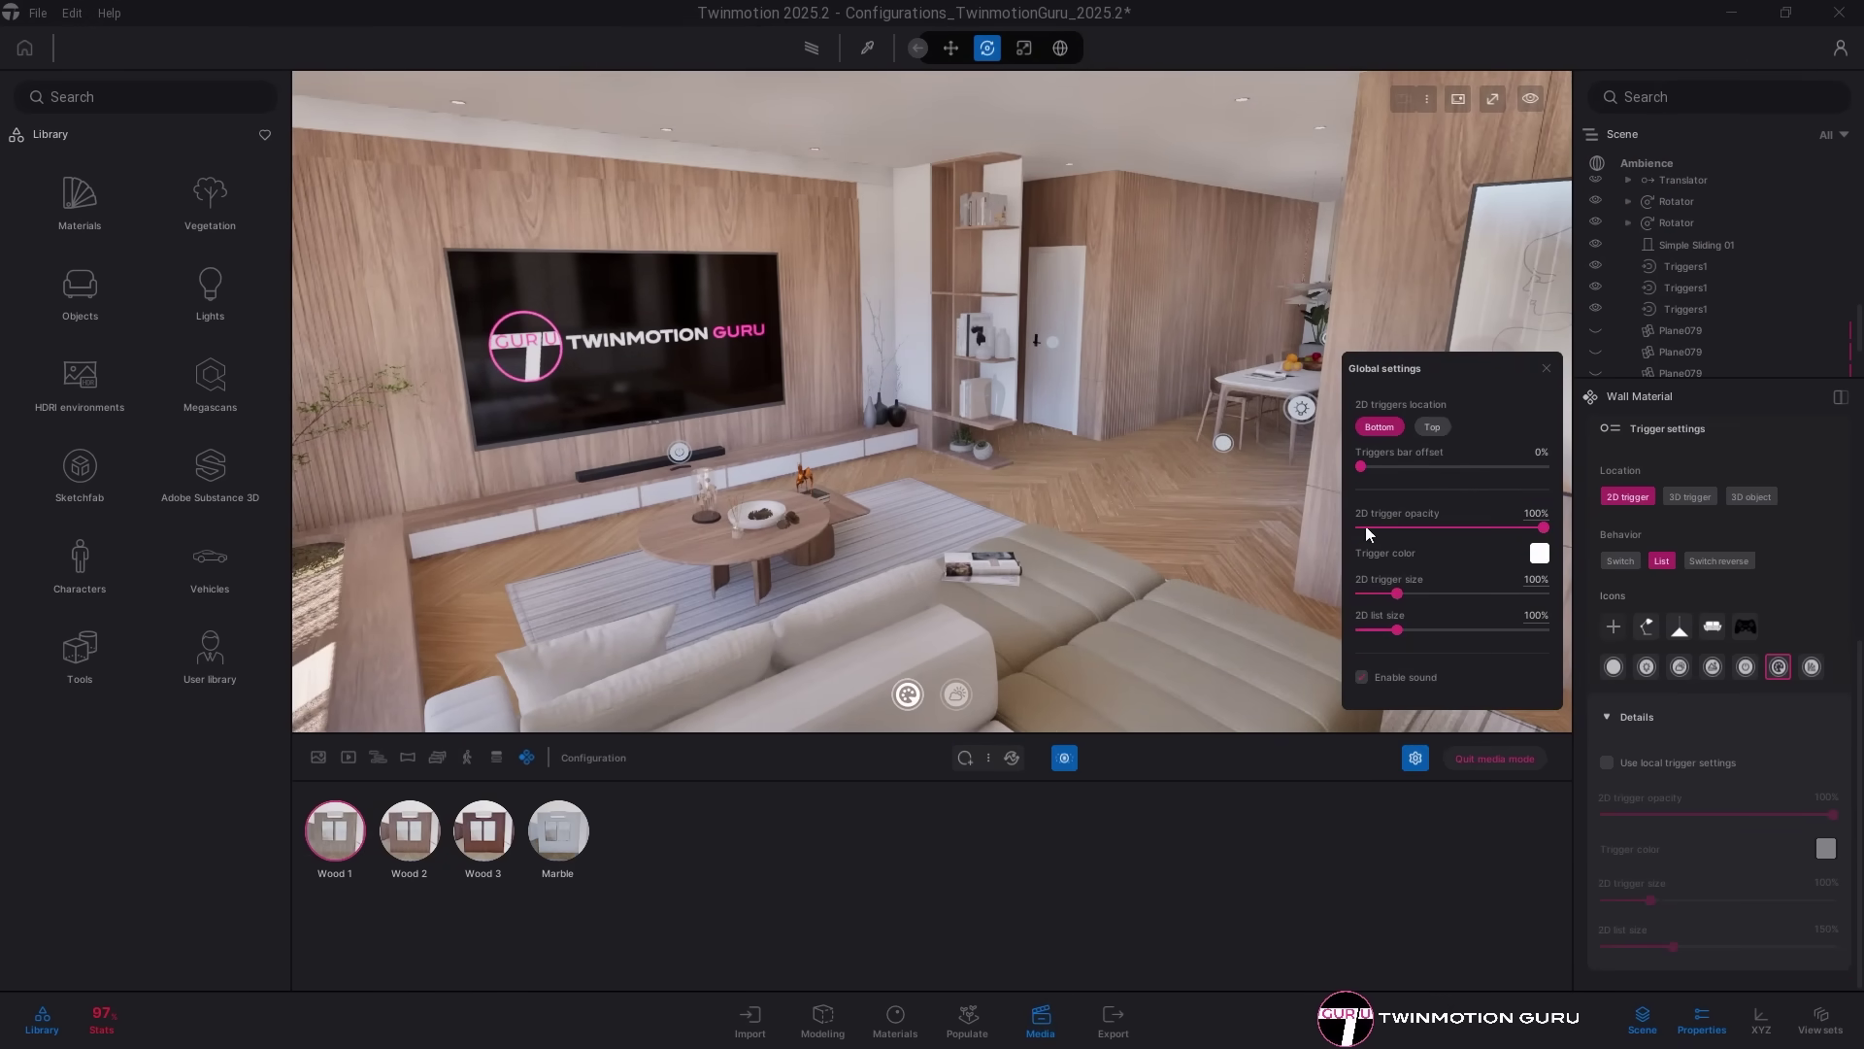
left_click_drag(1522, 527, 1601, 537)
mouse_move(1397, 593)
left_mouse_down()
mouse_move(1425, 594)
mouse_move(1392, 601)
left_mouse_up()
mouse_move(1374, 473)
left_mouse_down()
mouse_move(1439, 471)
mouse_move(1354, 473)
left_mouse_up()
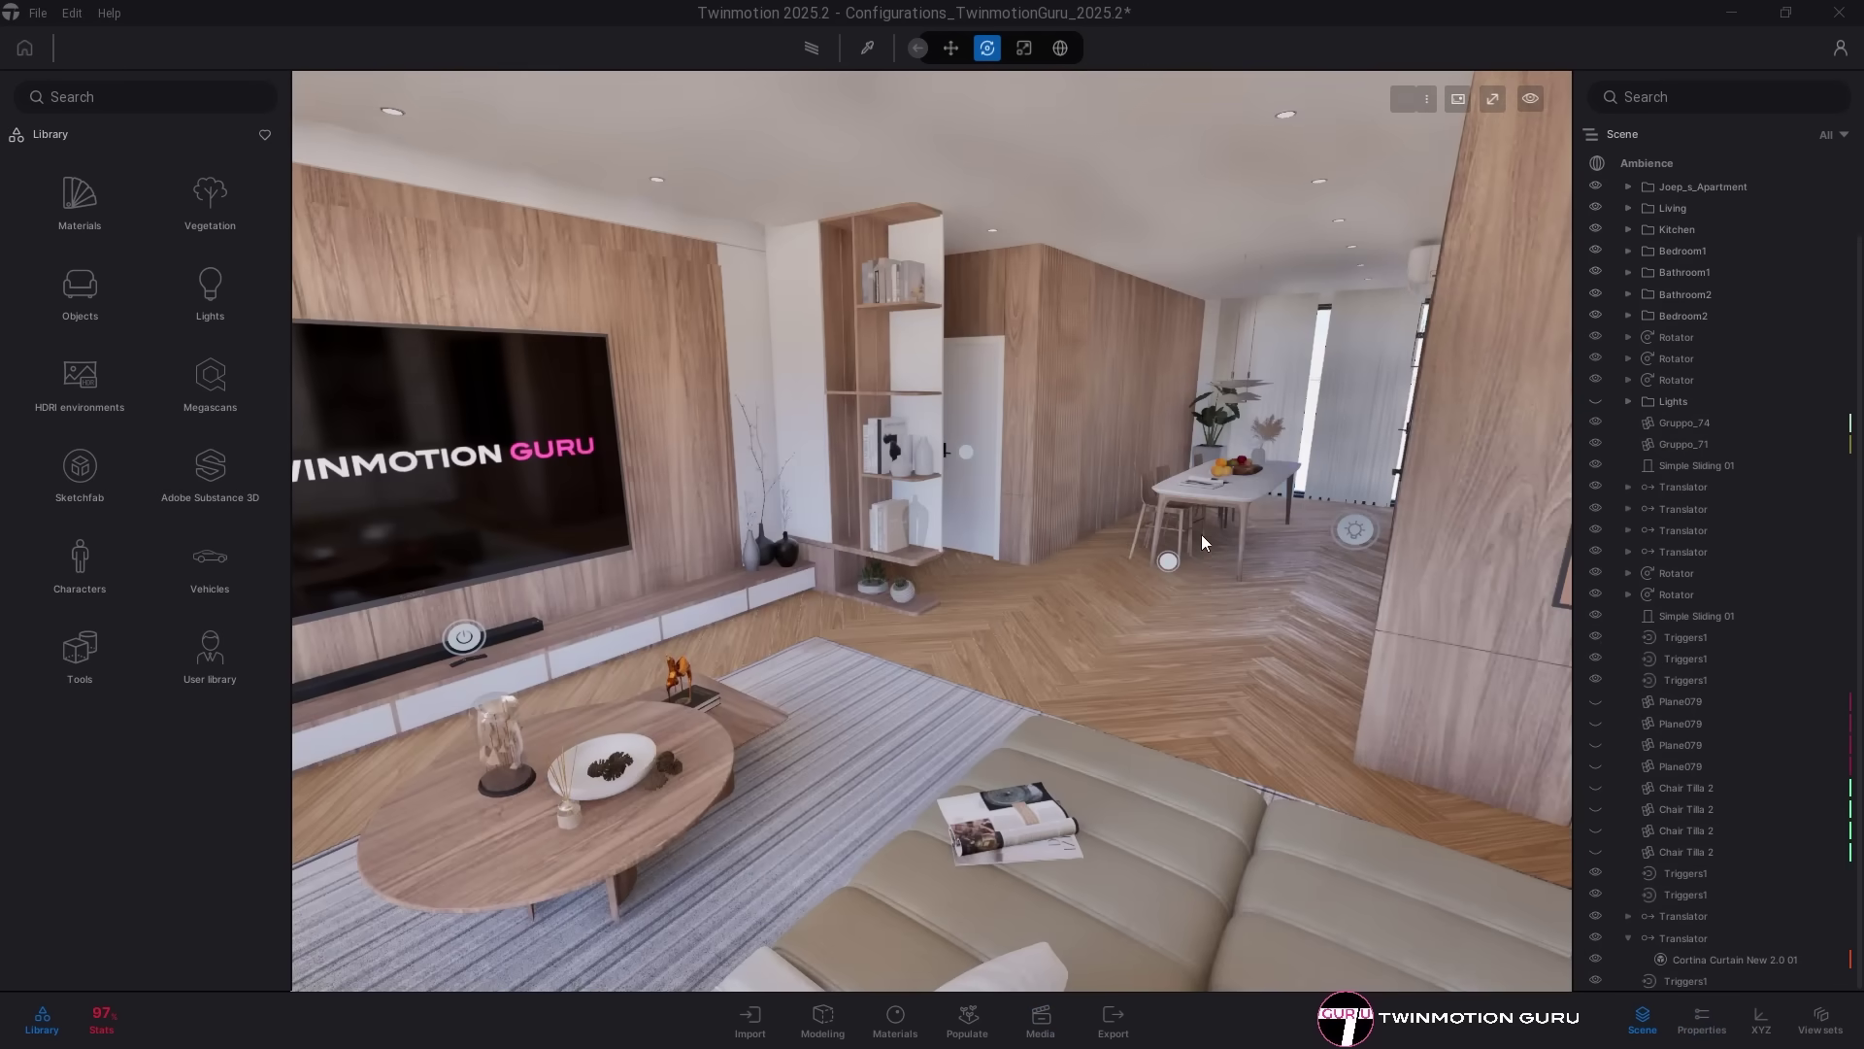
Step: Select three Triggers1 entries and nest them under another Triggers1 entry
left_click(1695, 875)
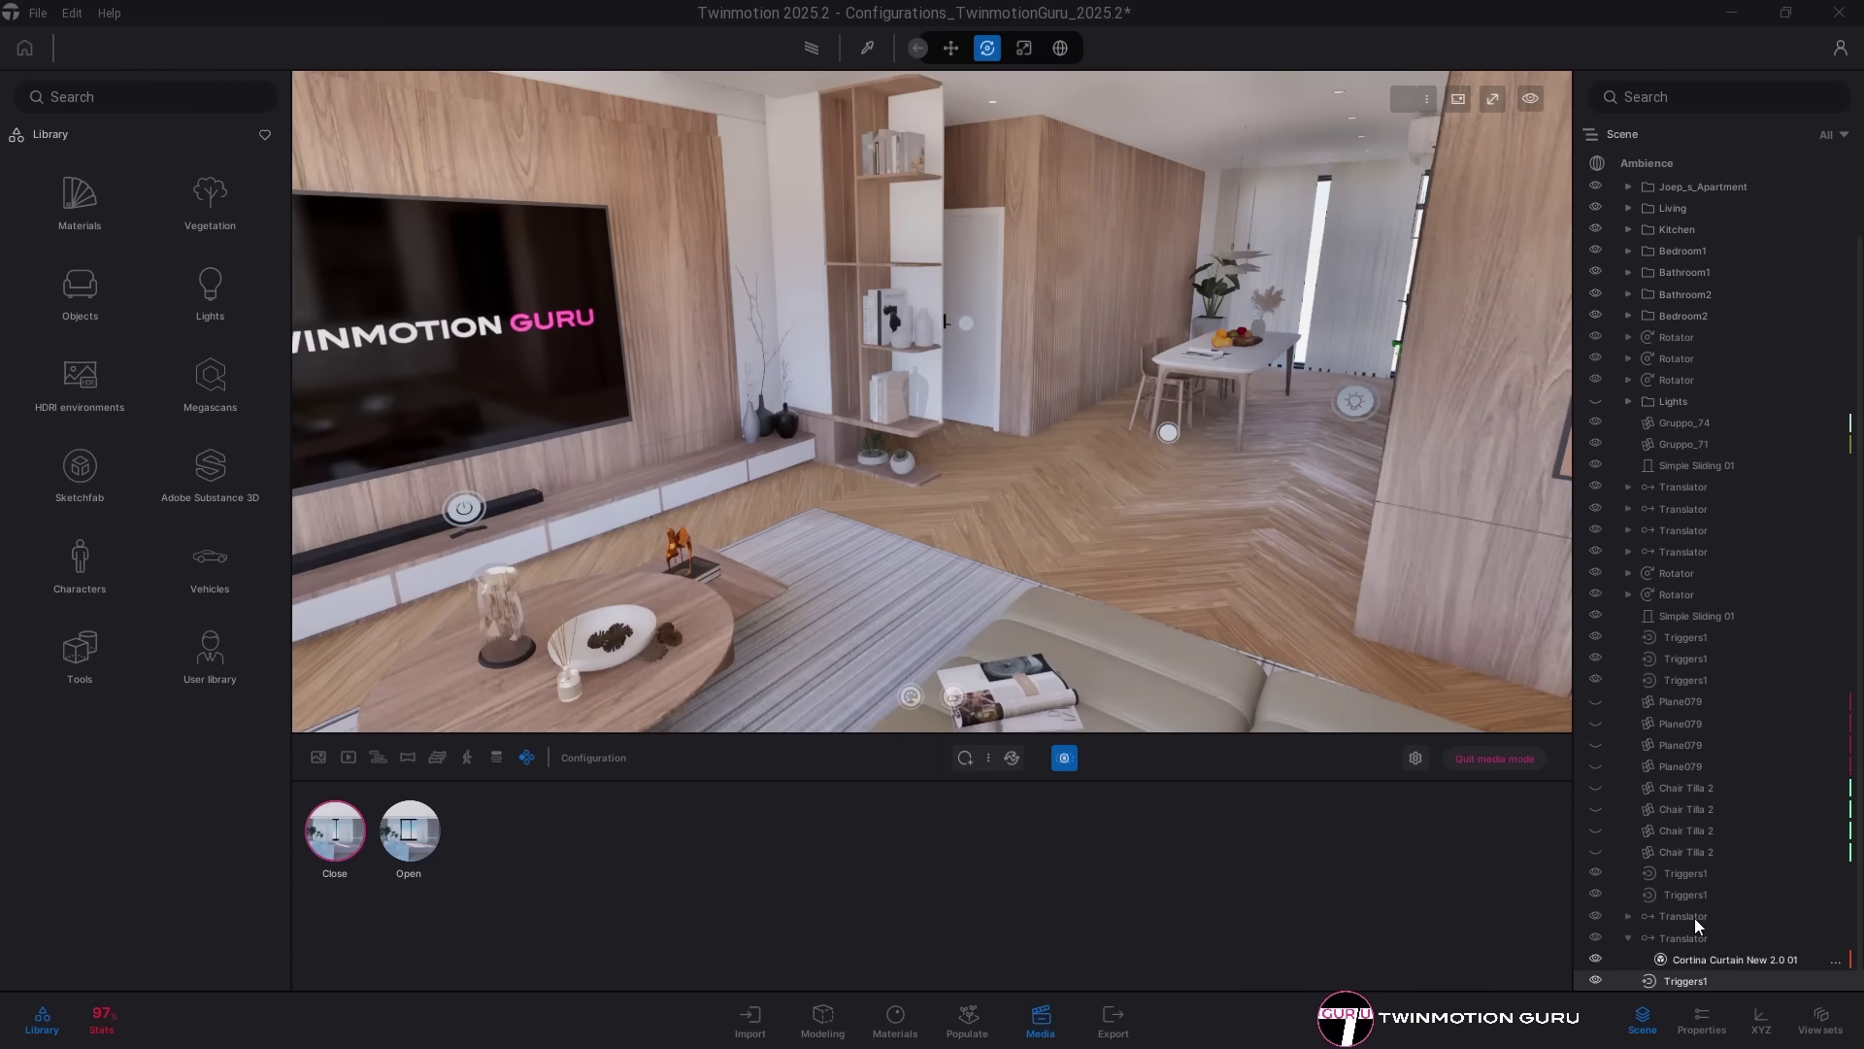
left_click(1695, 680)
left_click(1693, 659)
left_click(1693, 637)
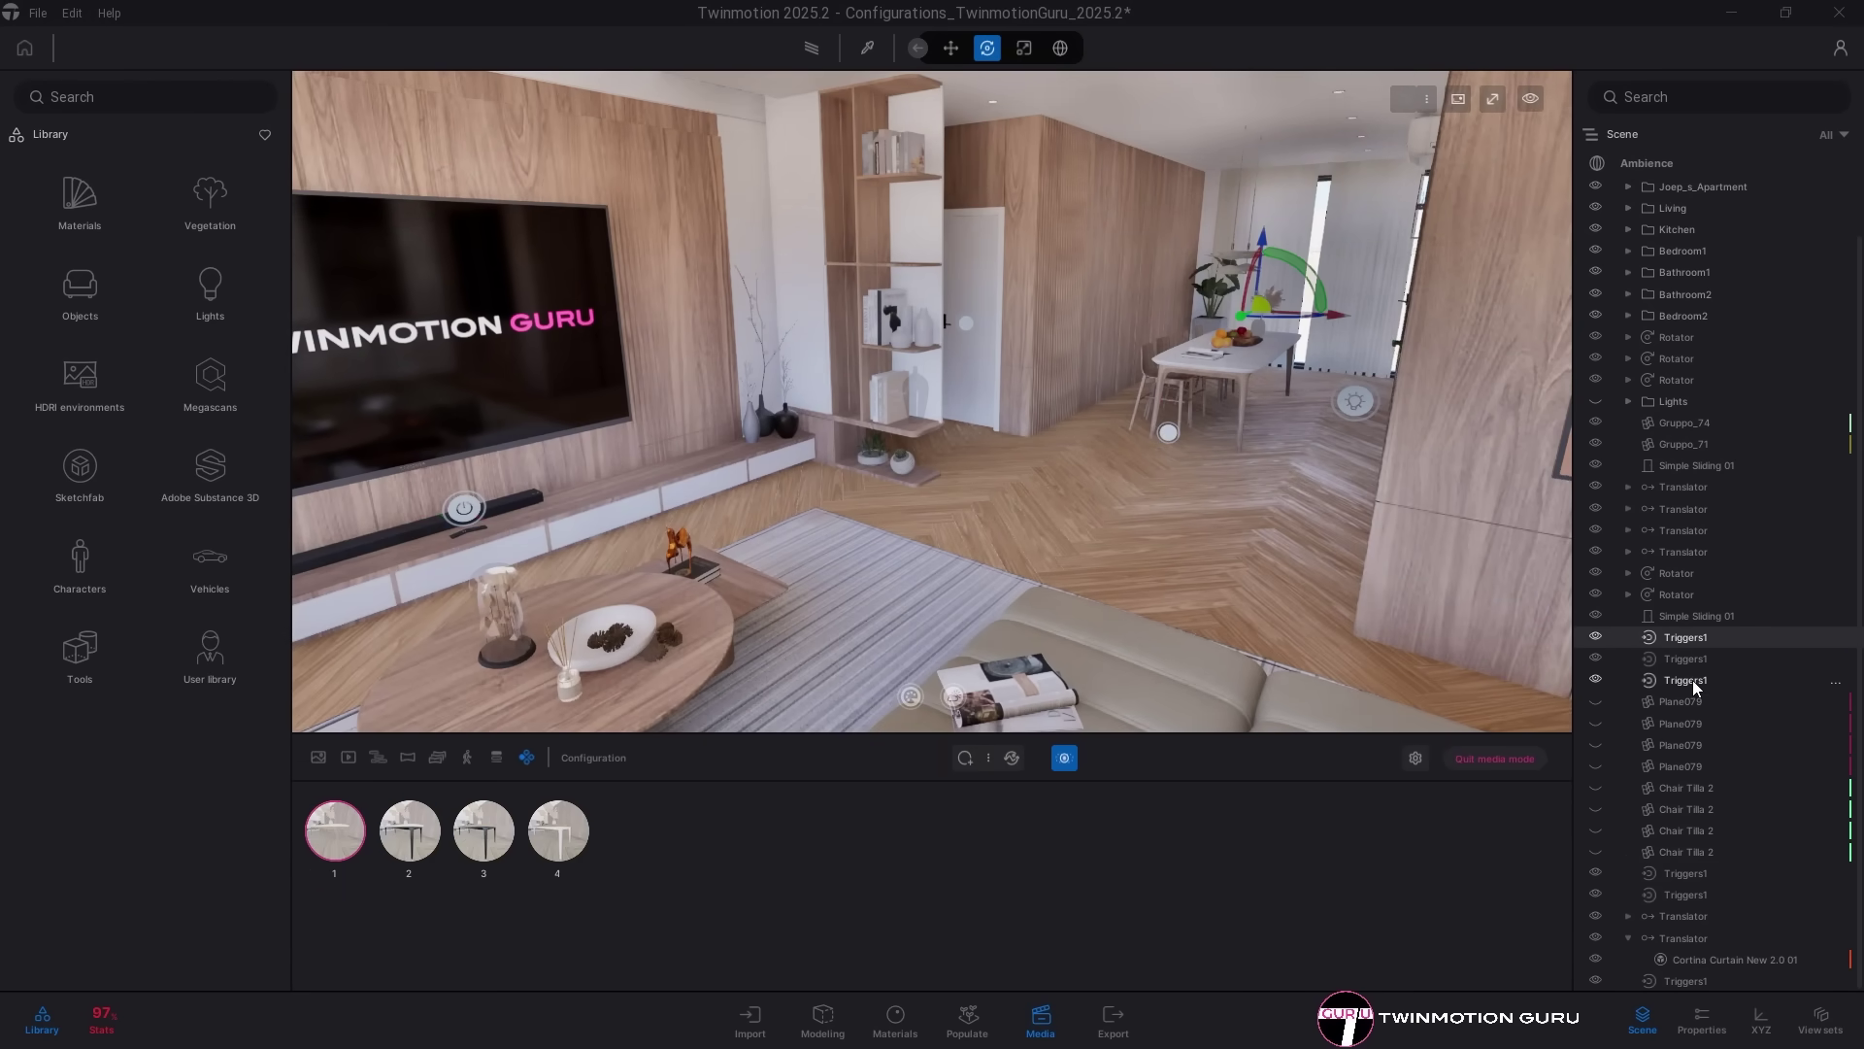
left_click_drag(1692, 680, 1698, 876)
Step: Create a new configuration with an active State2, then expand the Image export settings
left_click(1693, 896)
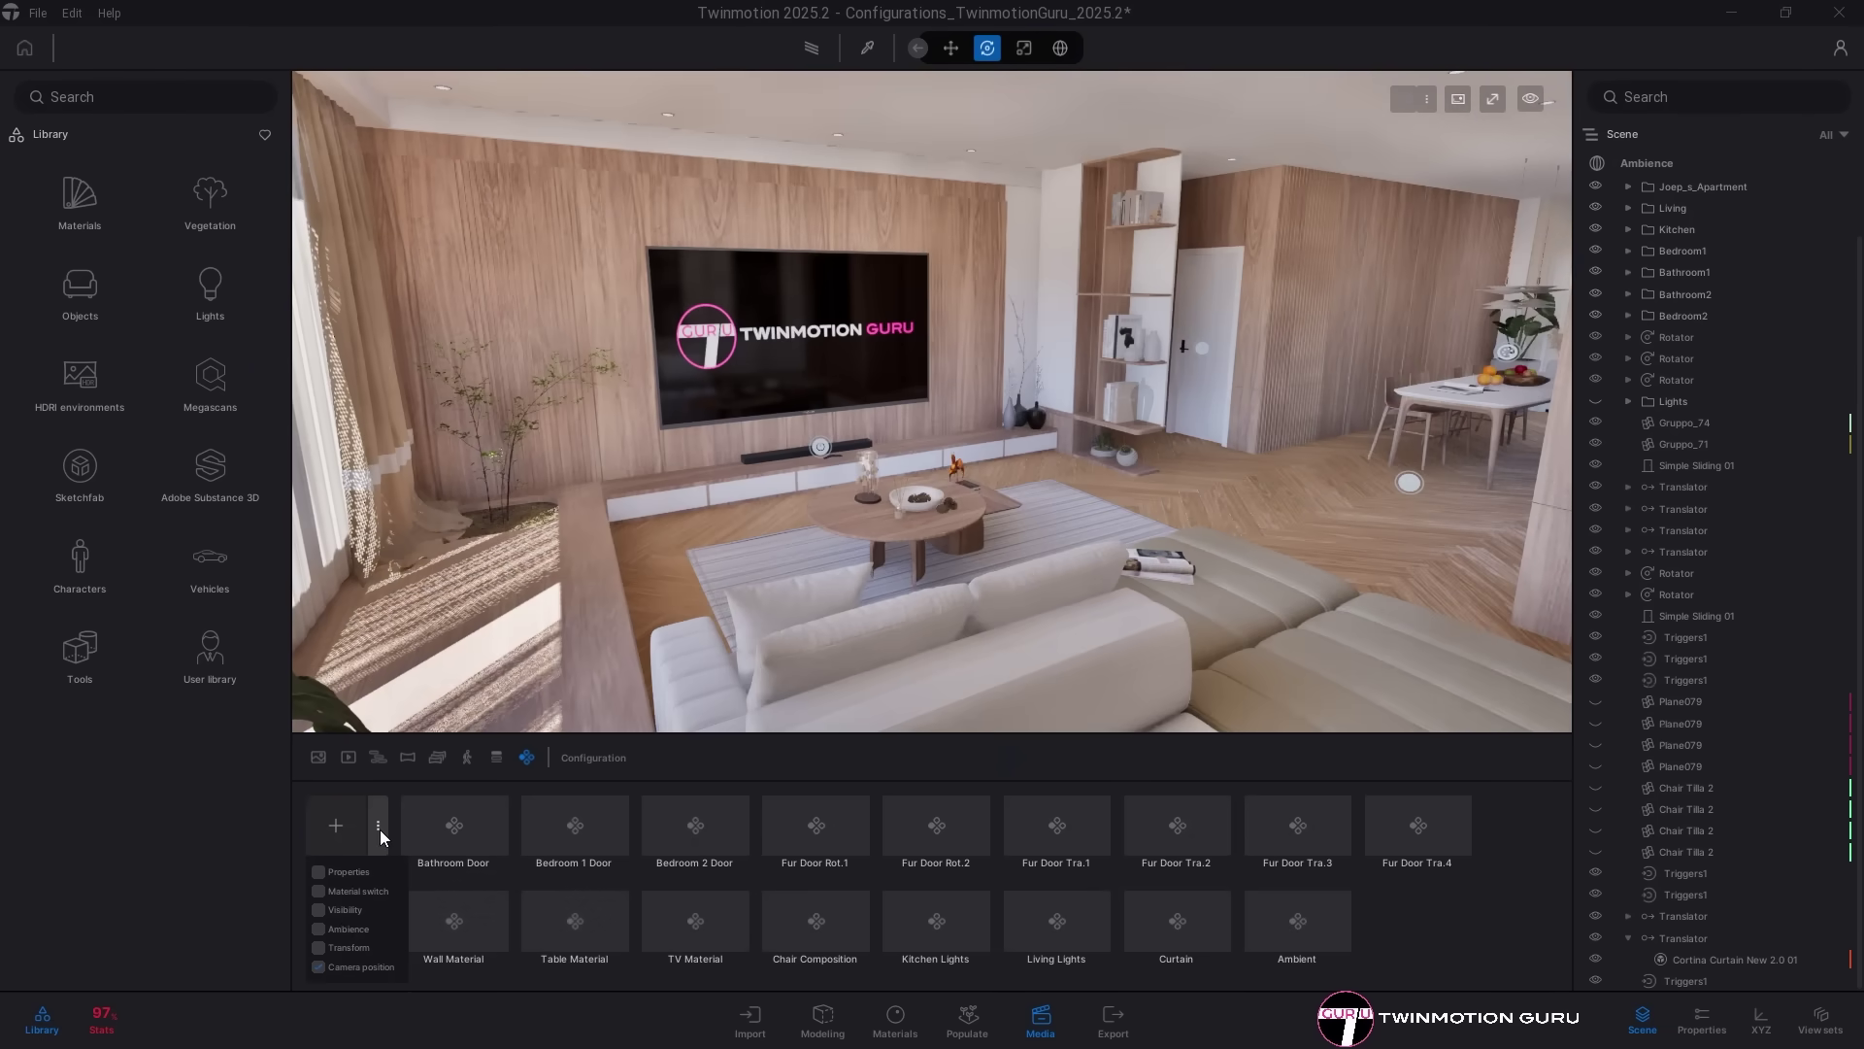
left_click(350, 826)
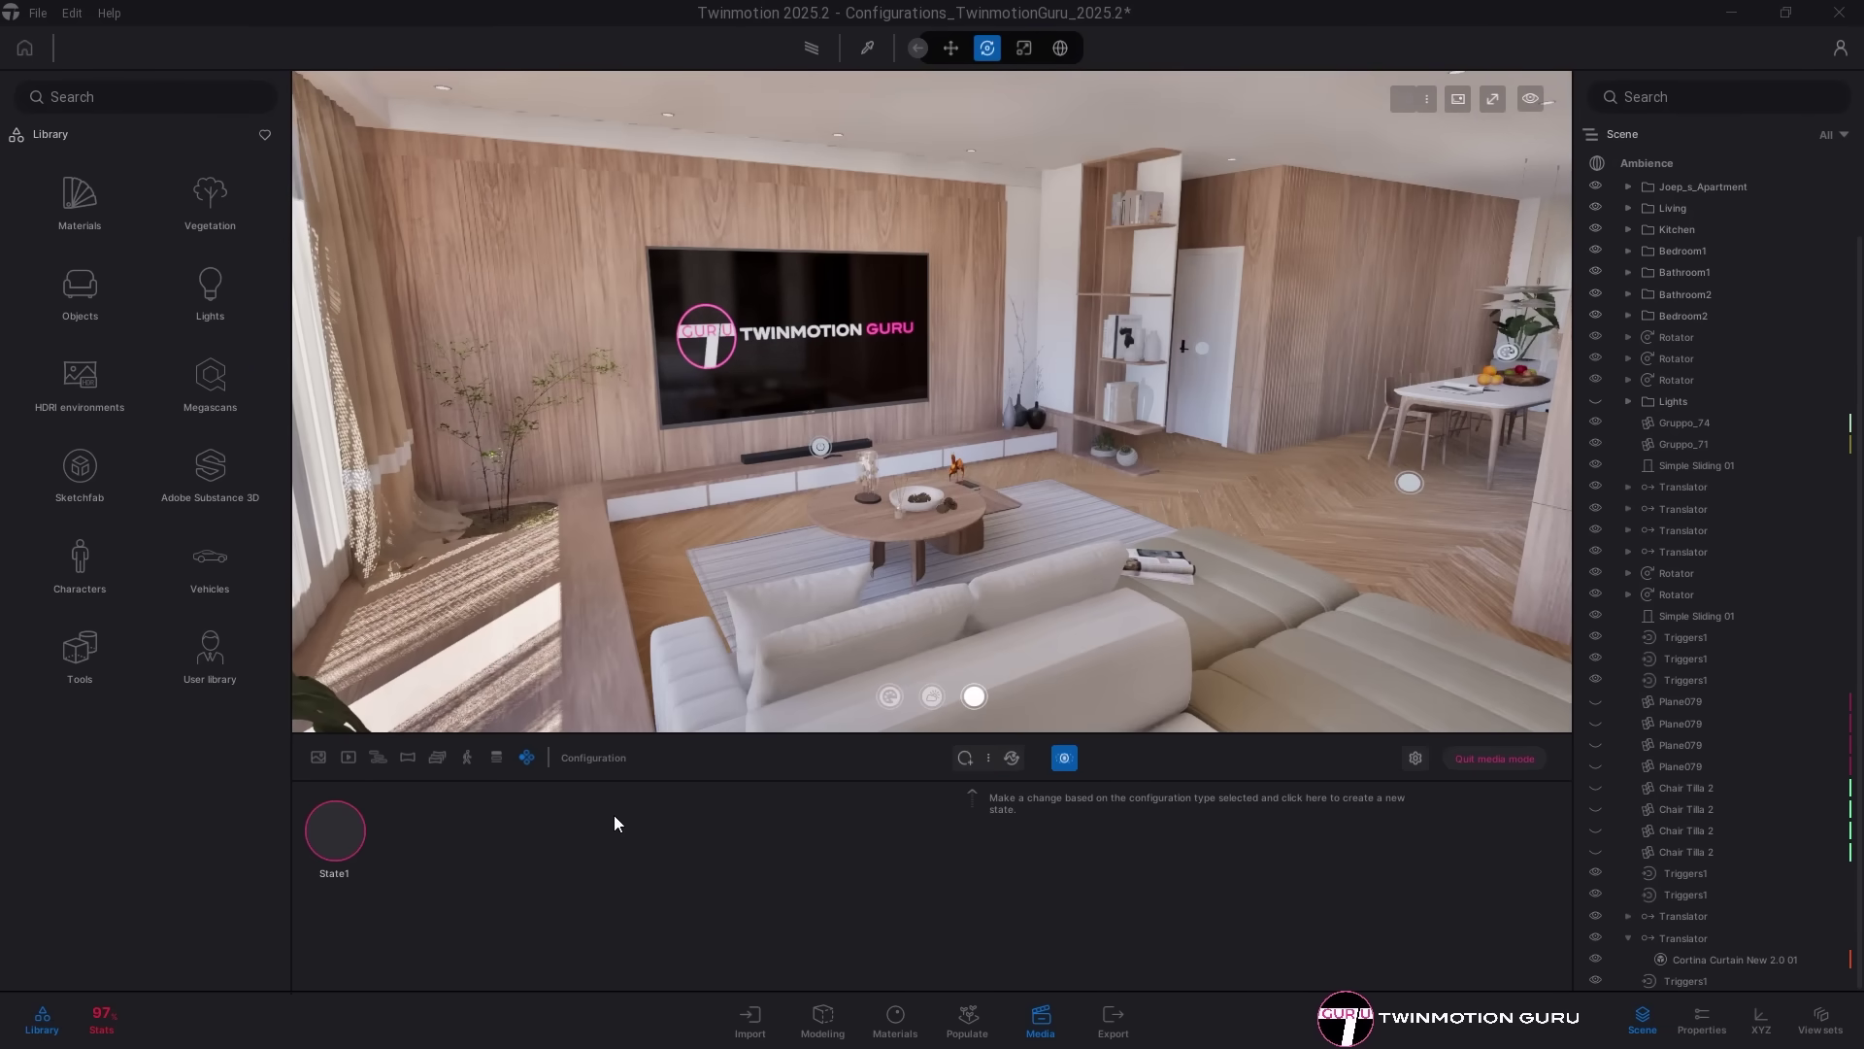
left_click_drag(873, 563, 1132, 561)
left_click(966, 757)
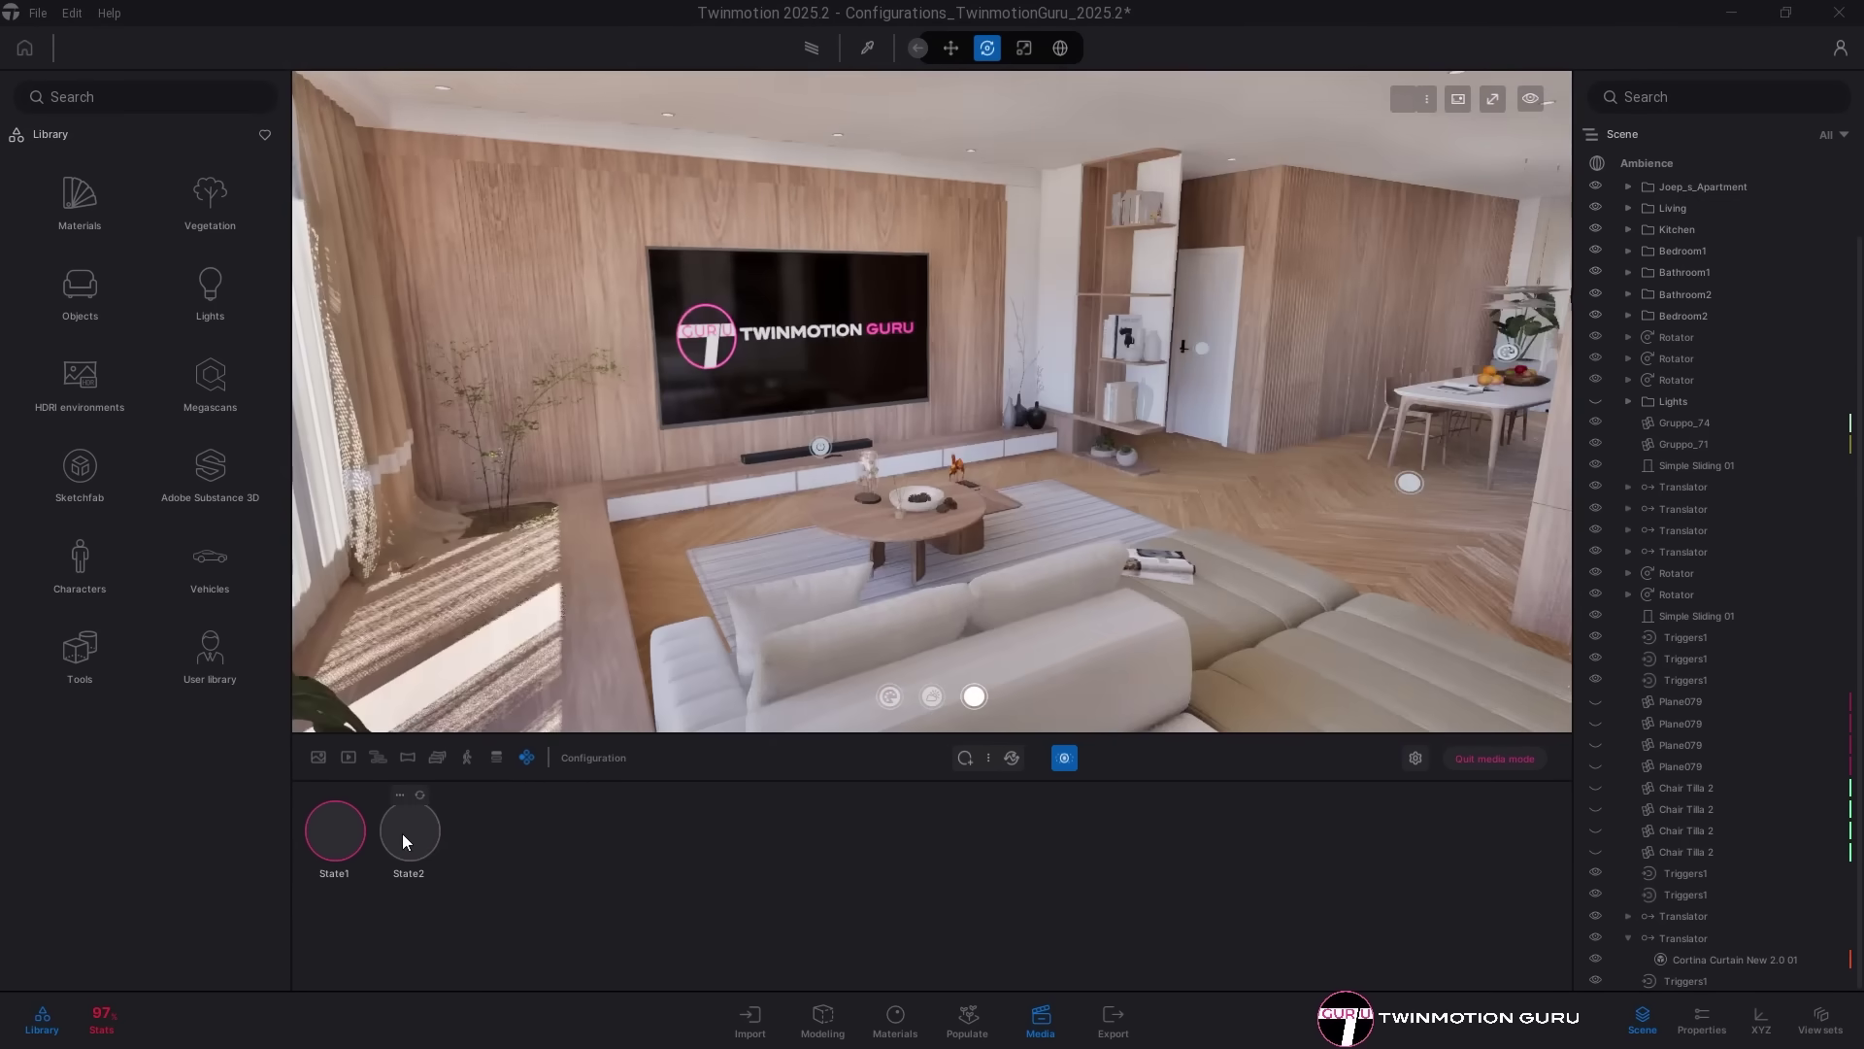
left_click(408, 835)
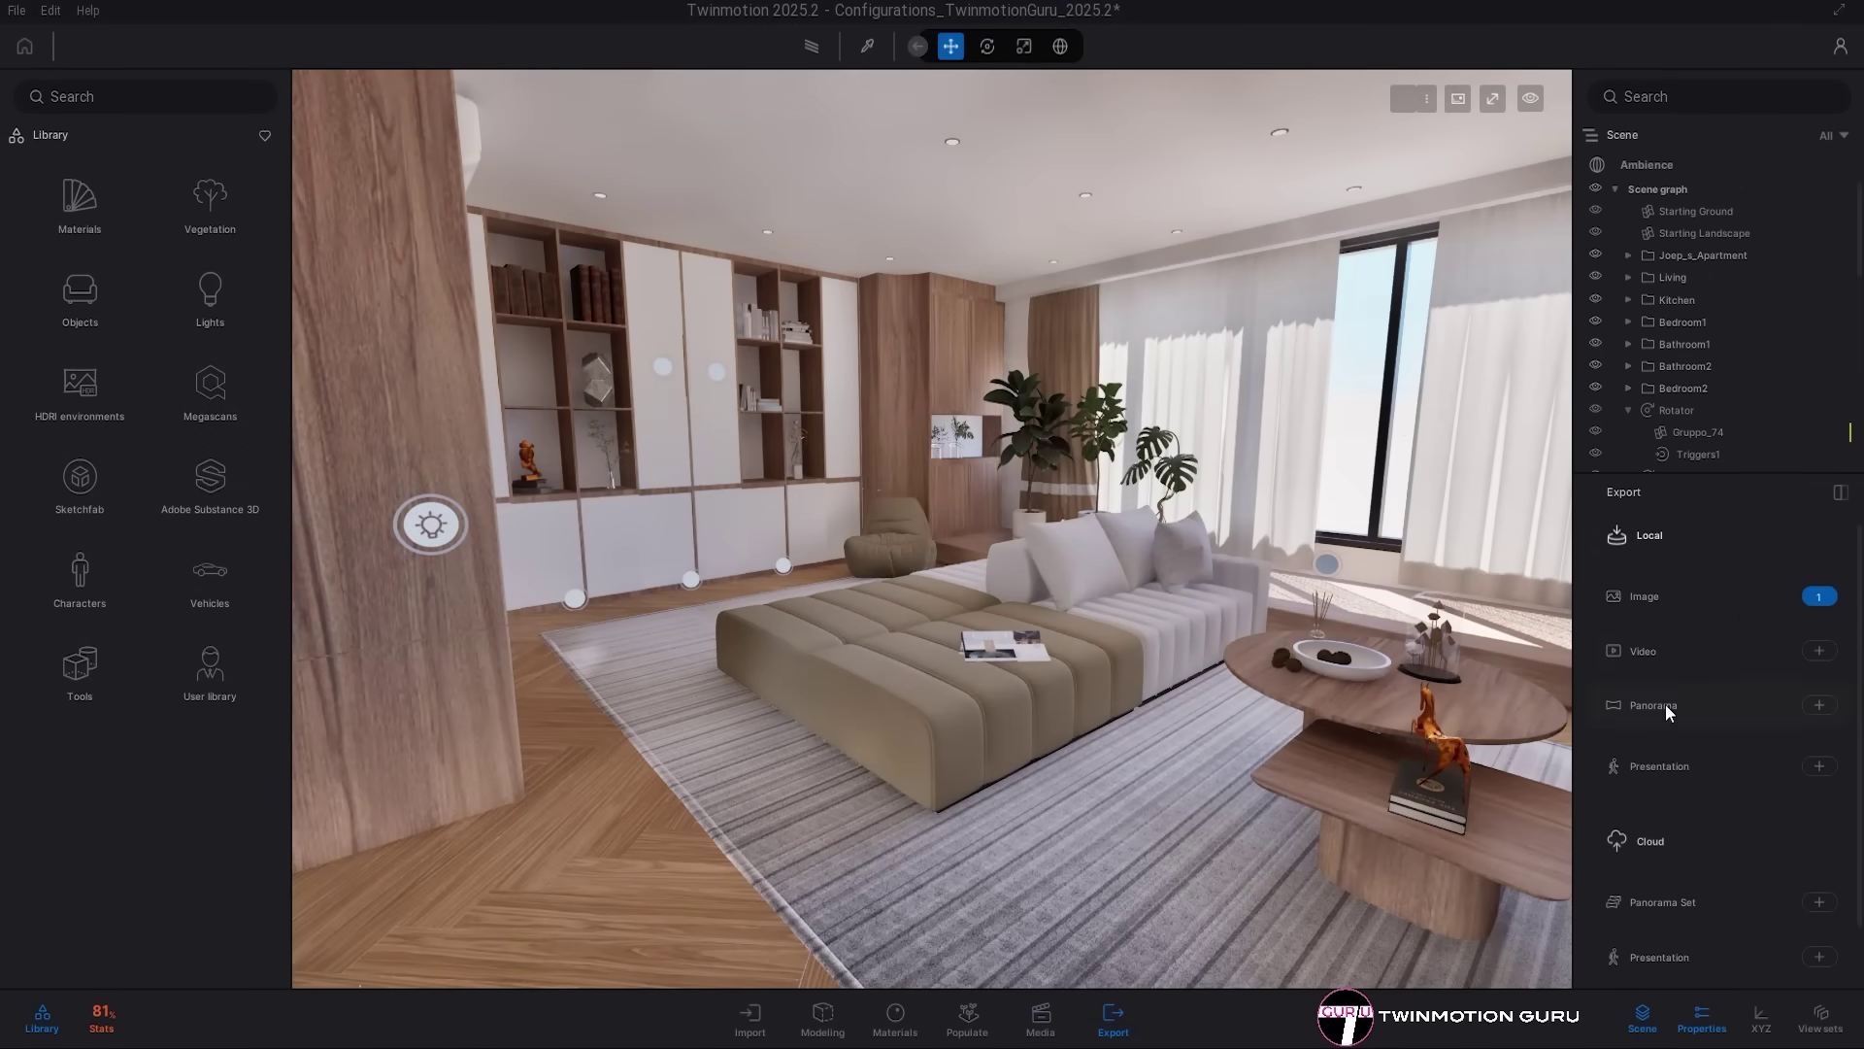
left_click(1683, 607)
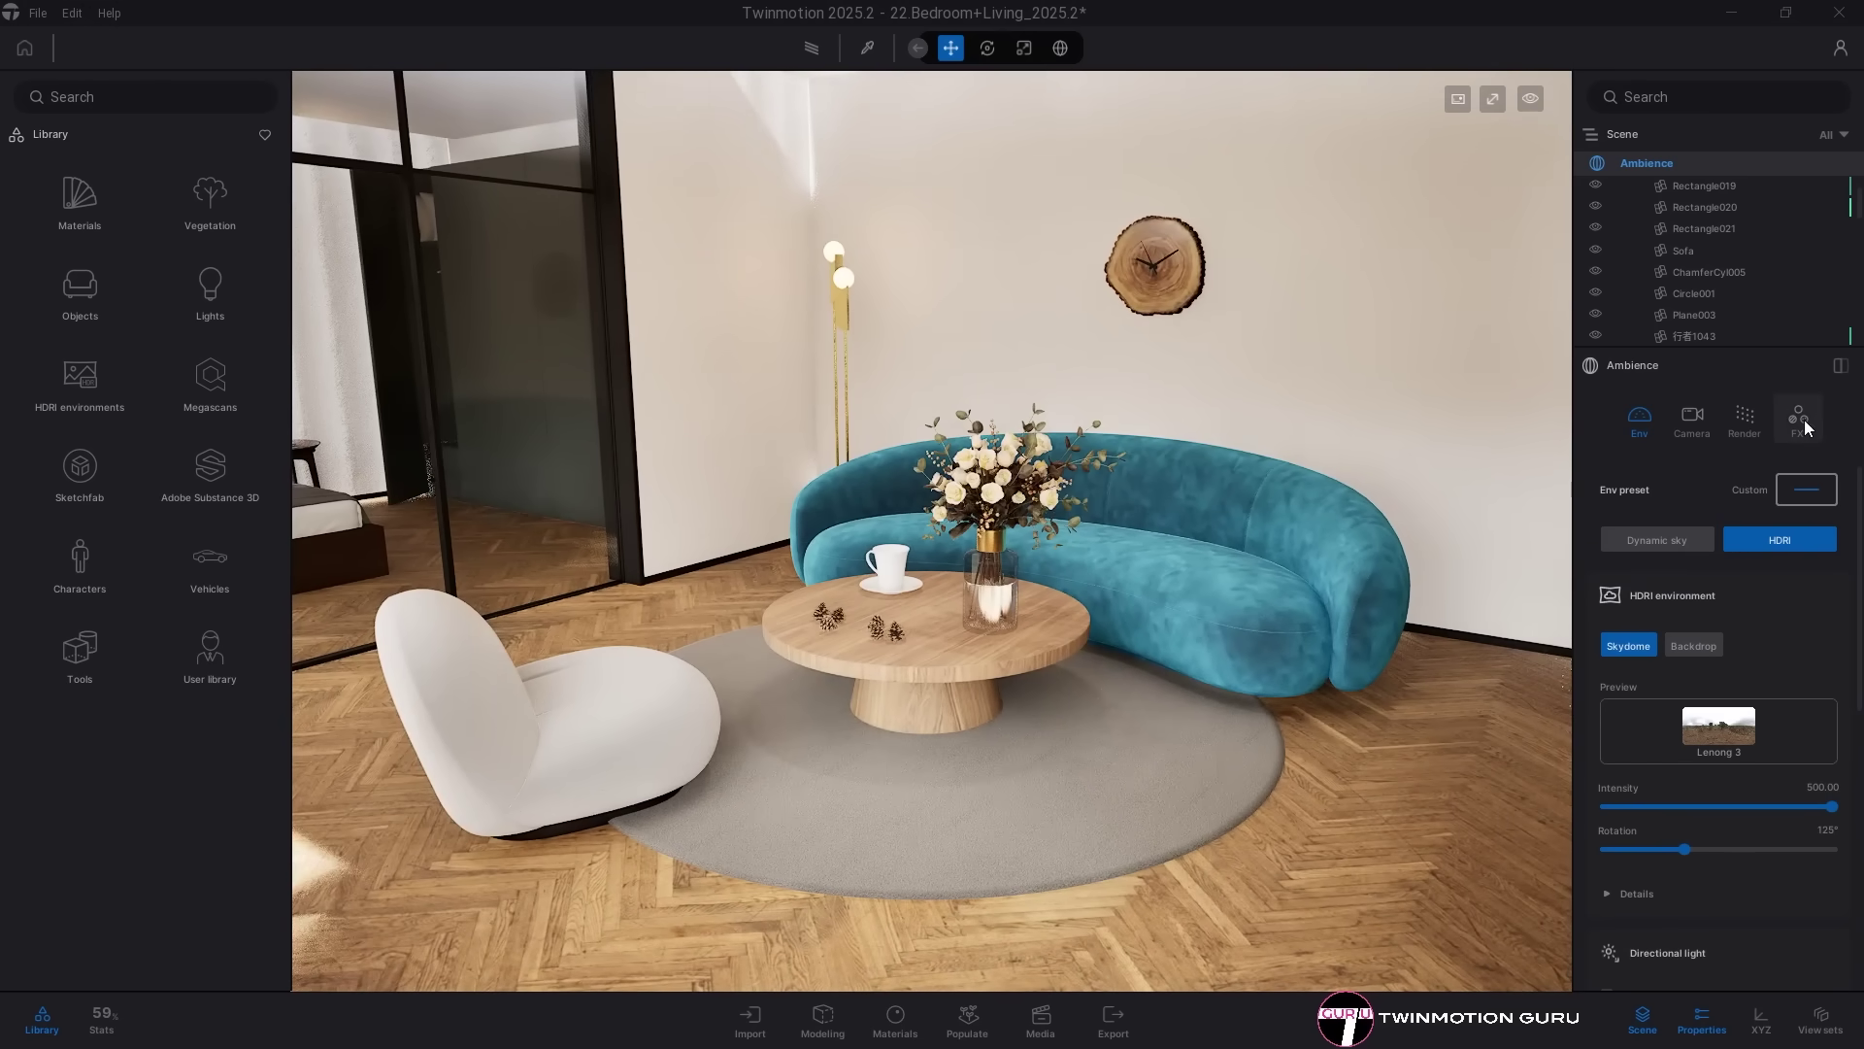
Step: Enable FX Effects and turn on Outline at 63% opacity
left_click(1802, 418)
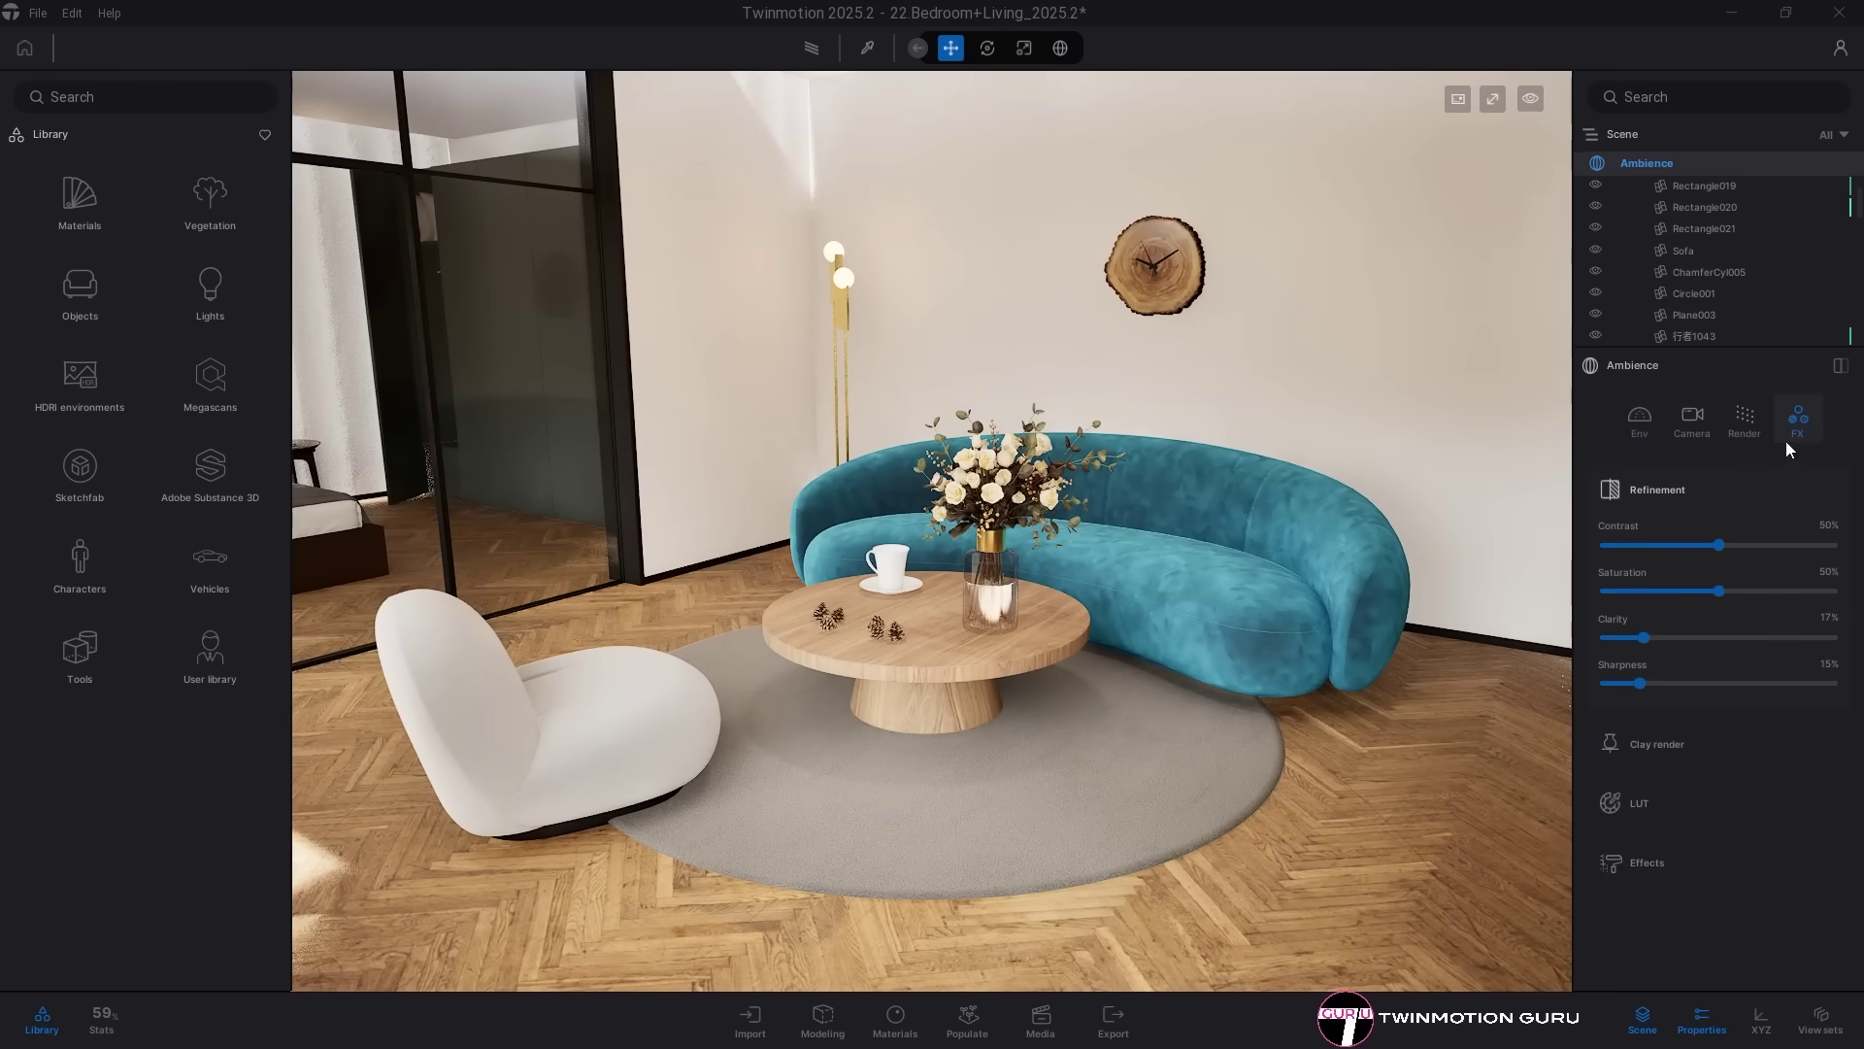
left_click(1637, 861)
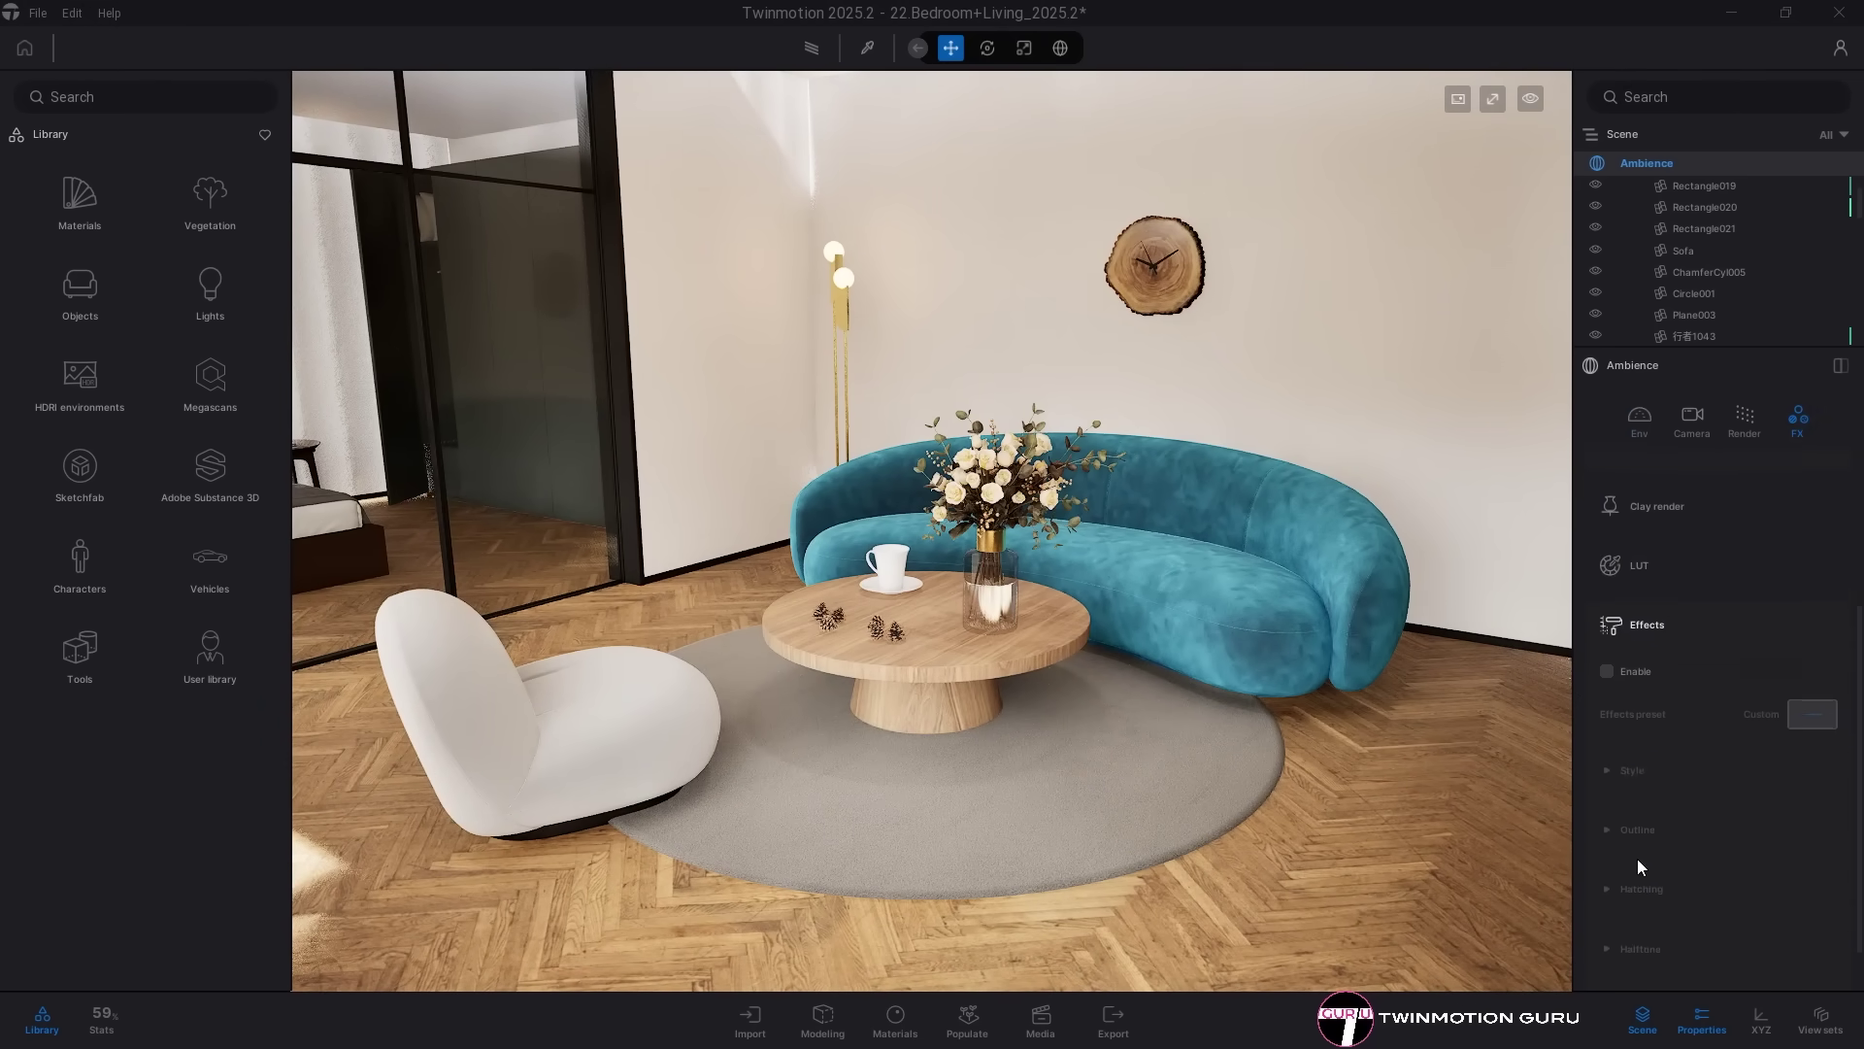
left_click(1631, 610)
left_click(1637, 769)
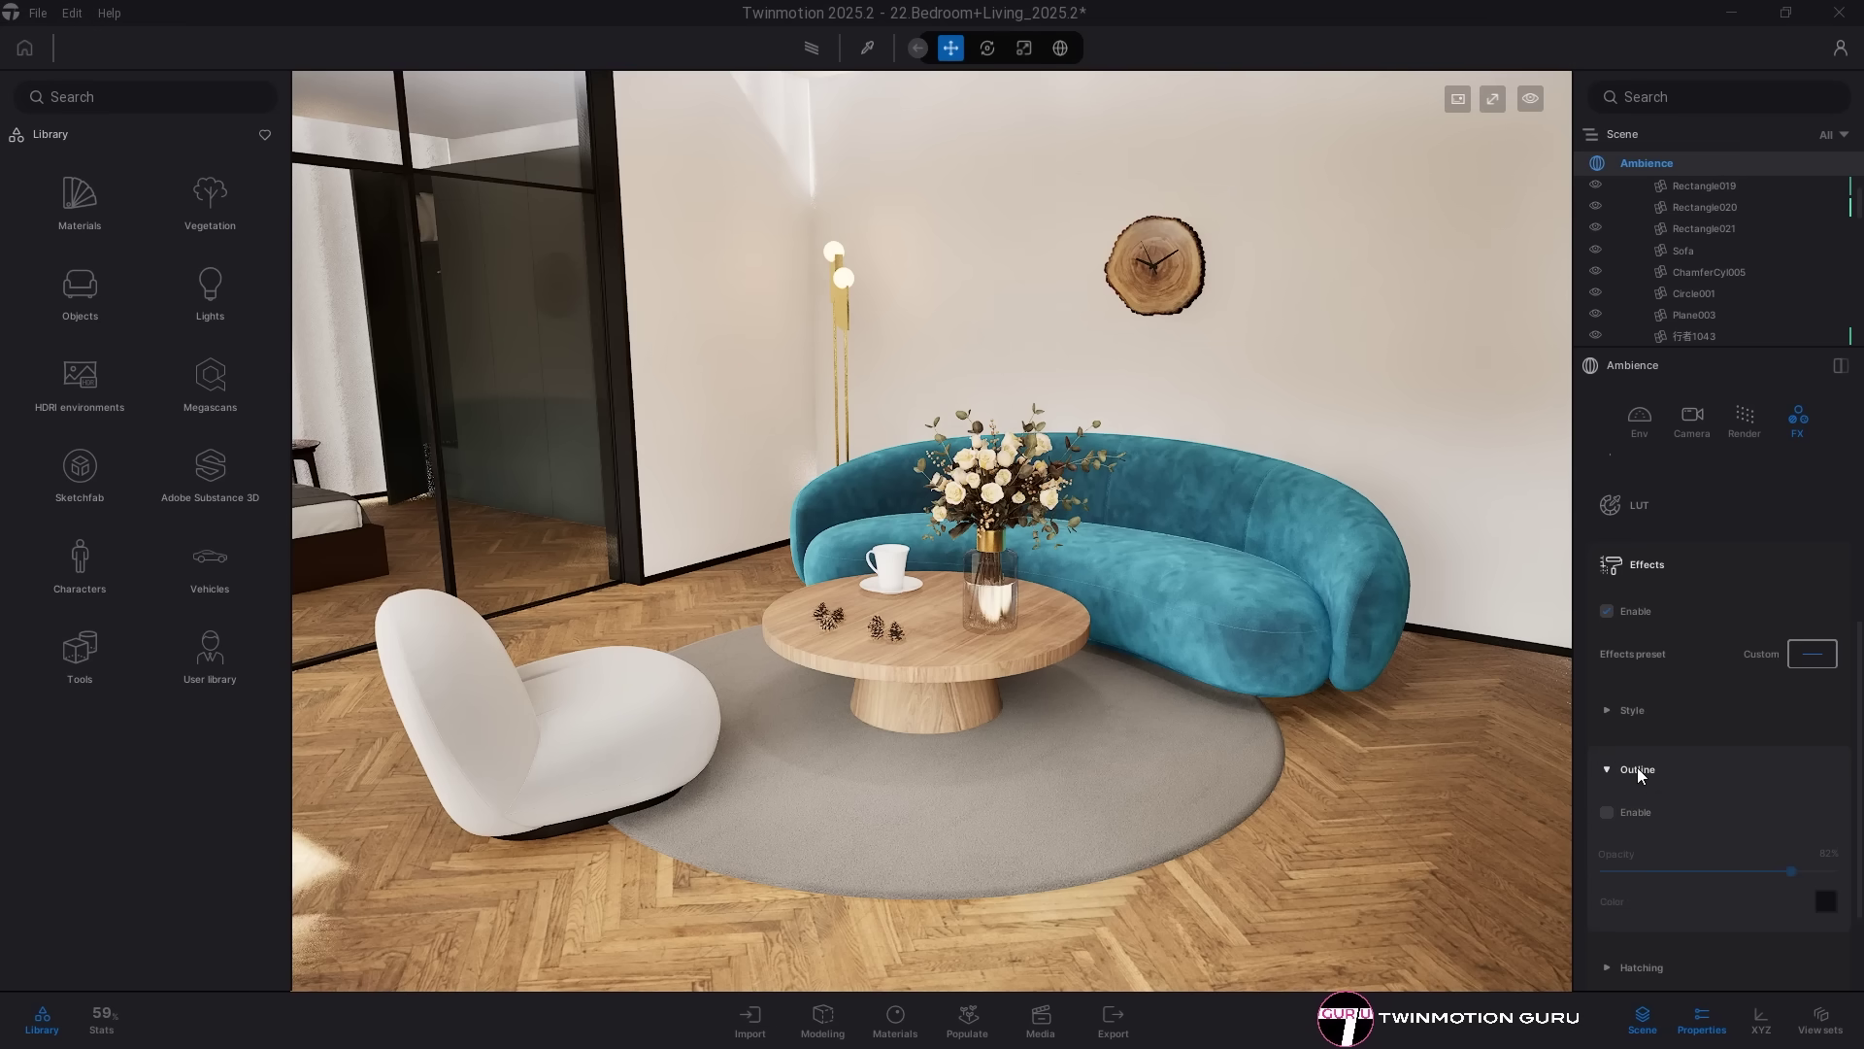
left_click(1608, 814)
left_click_drag(1791, 871, 1835, 881)
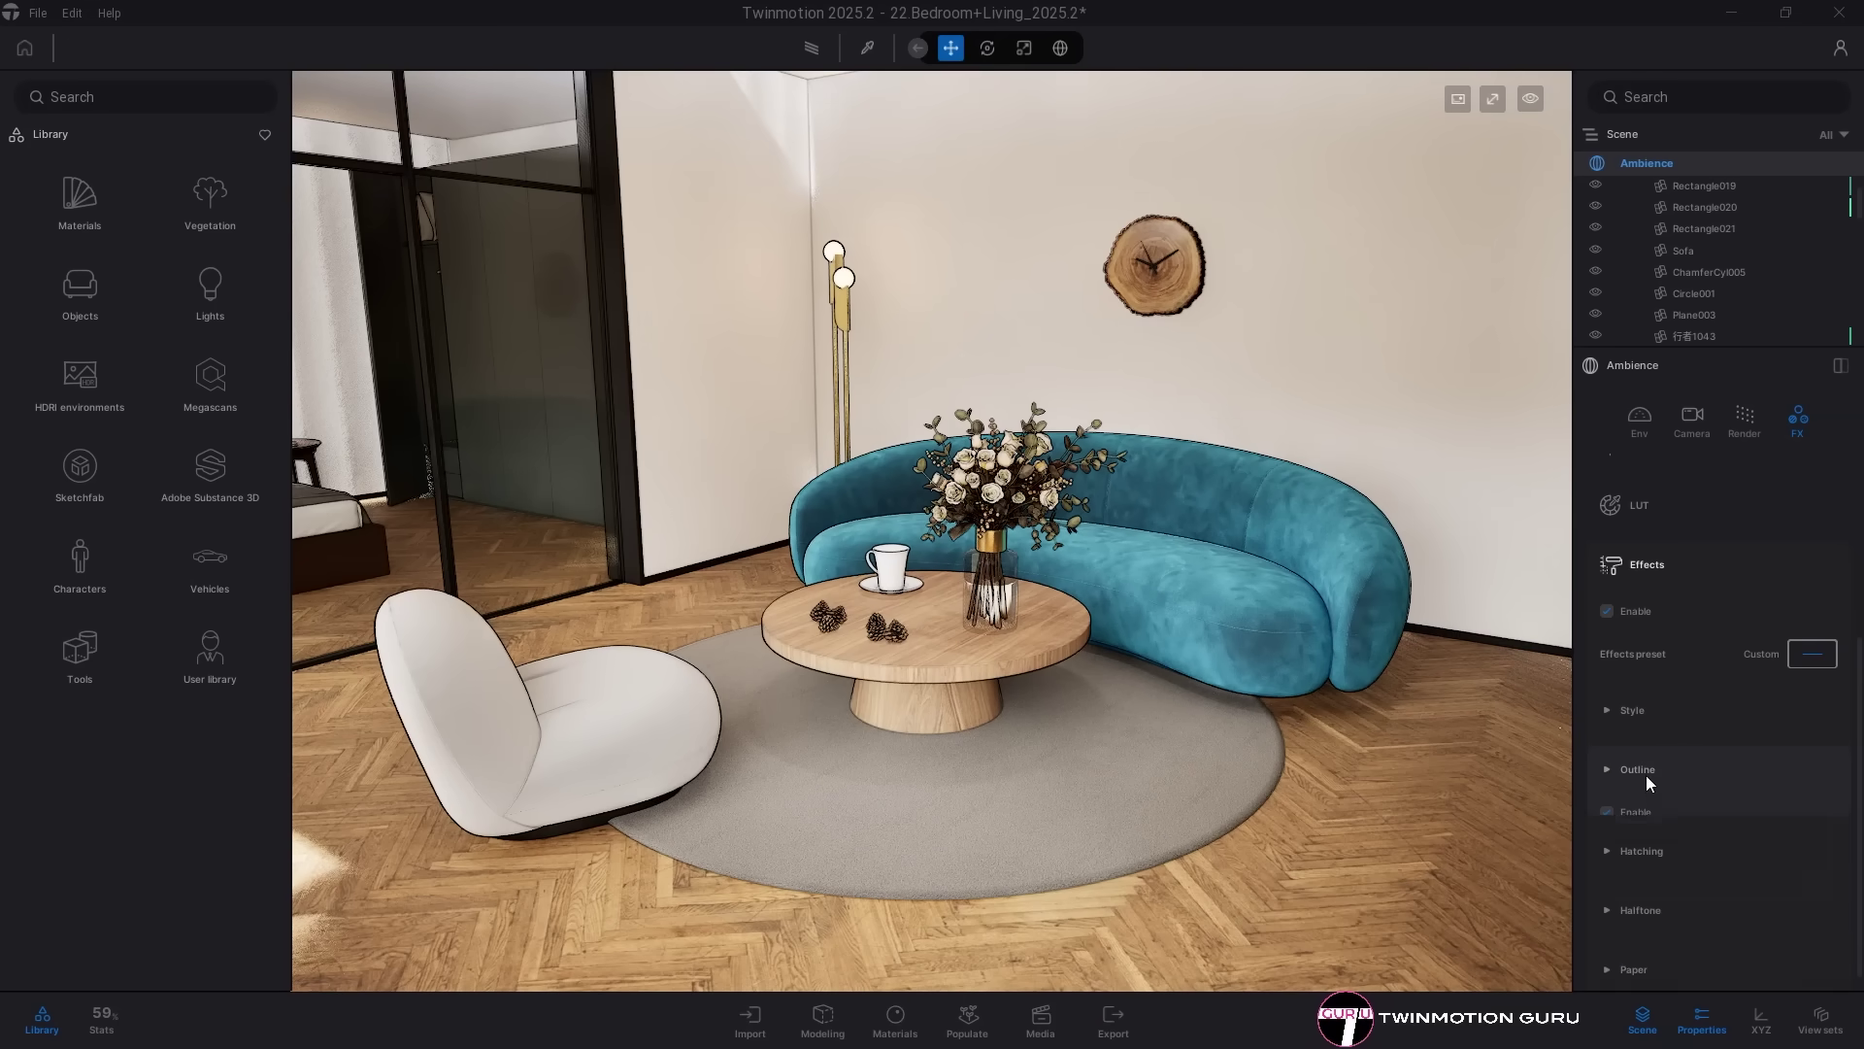
Step: Turn on Hatching and reduce its coverage to 30%
left_click(1652, 835)
scroll(1658, 824, "down", 4)
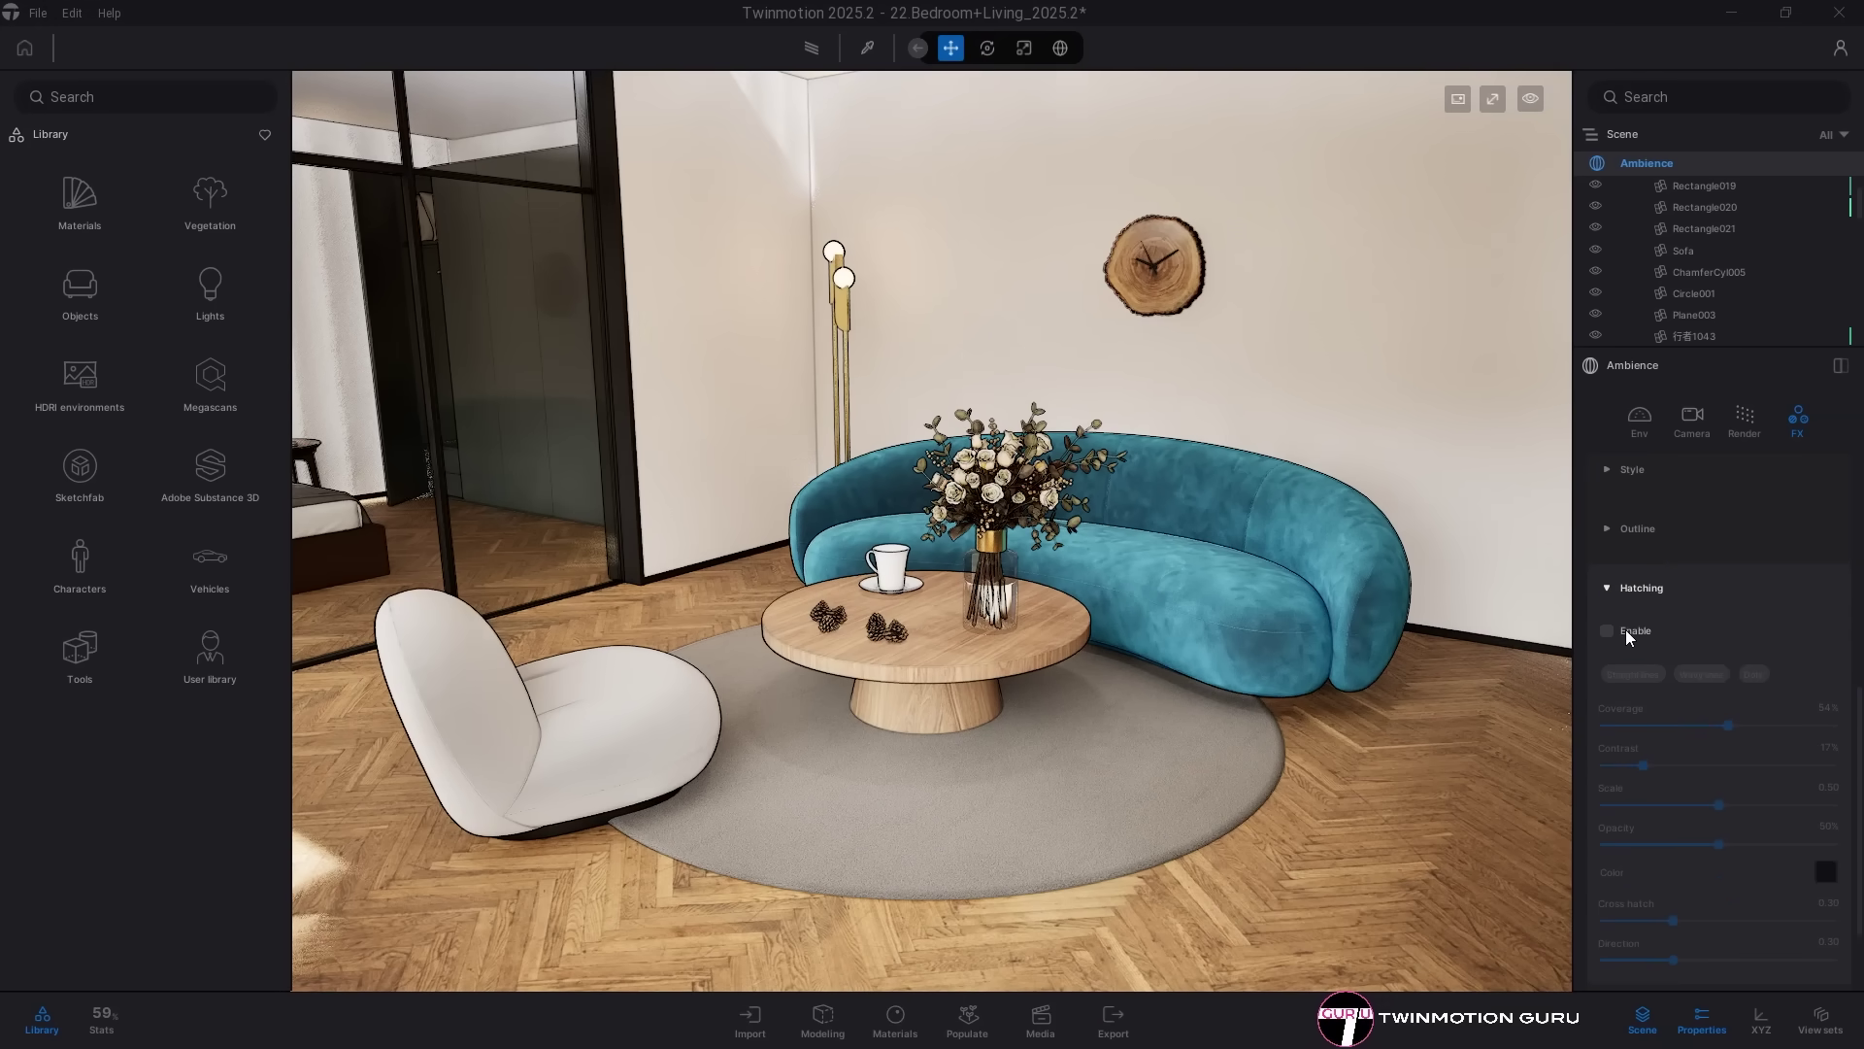
left_click(1619, 630)
left_click_drag(1728, 726, 1671, 725)
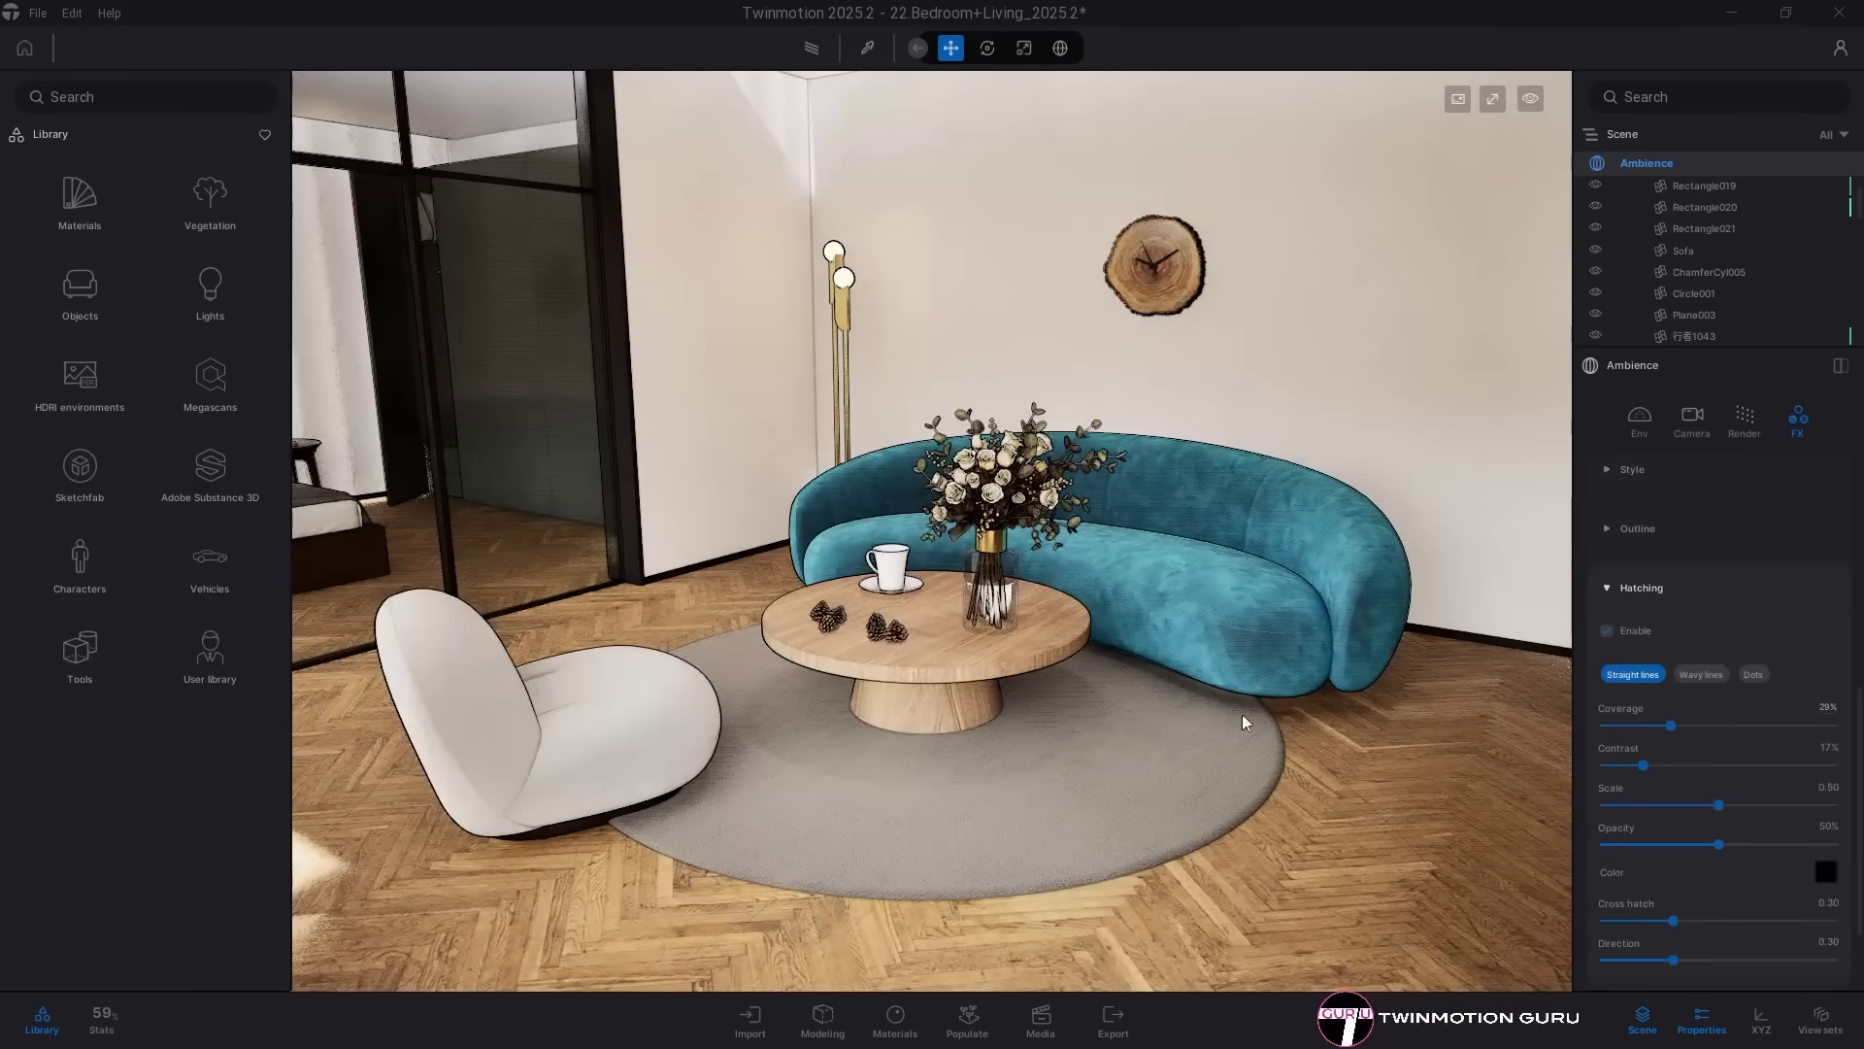
mouse_move(1223, 717)
right_mouse_down()
mouse_move(952, 721)
mouse_move(1233, 719)
right_mouse_up()
scroll(1818, 738, "up", 3)
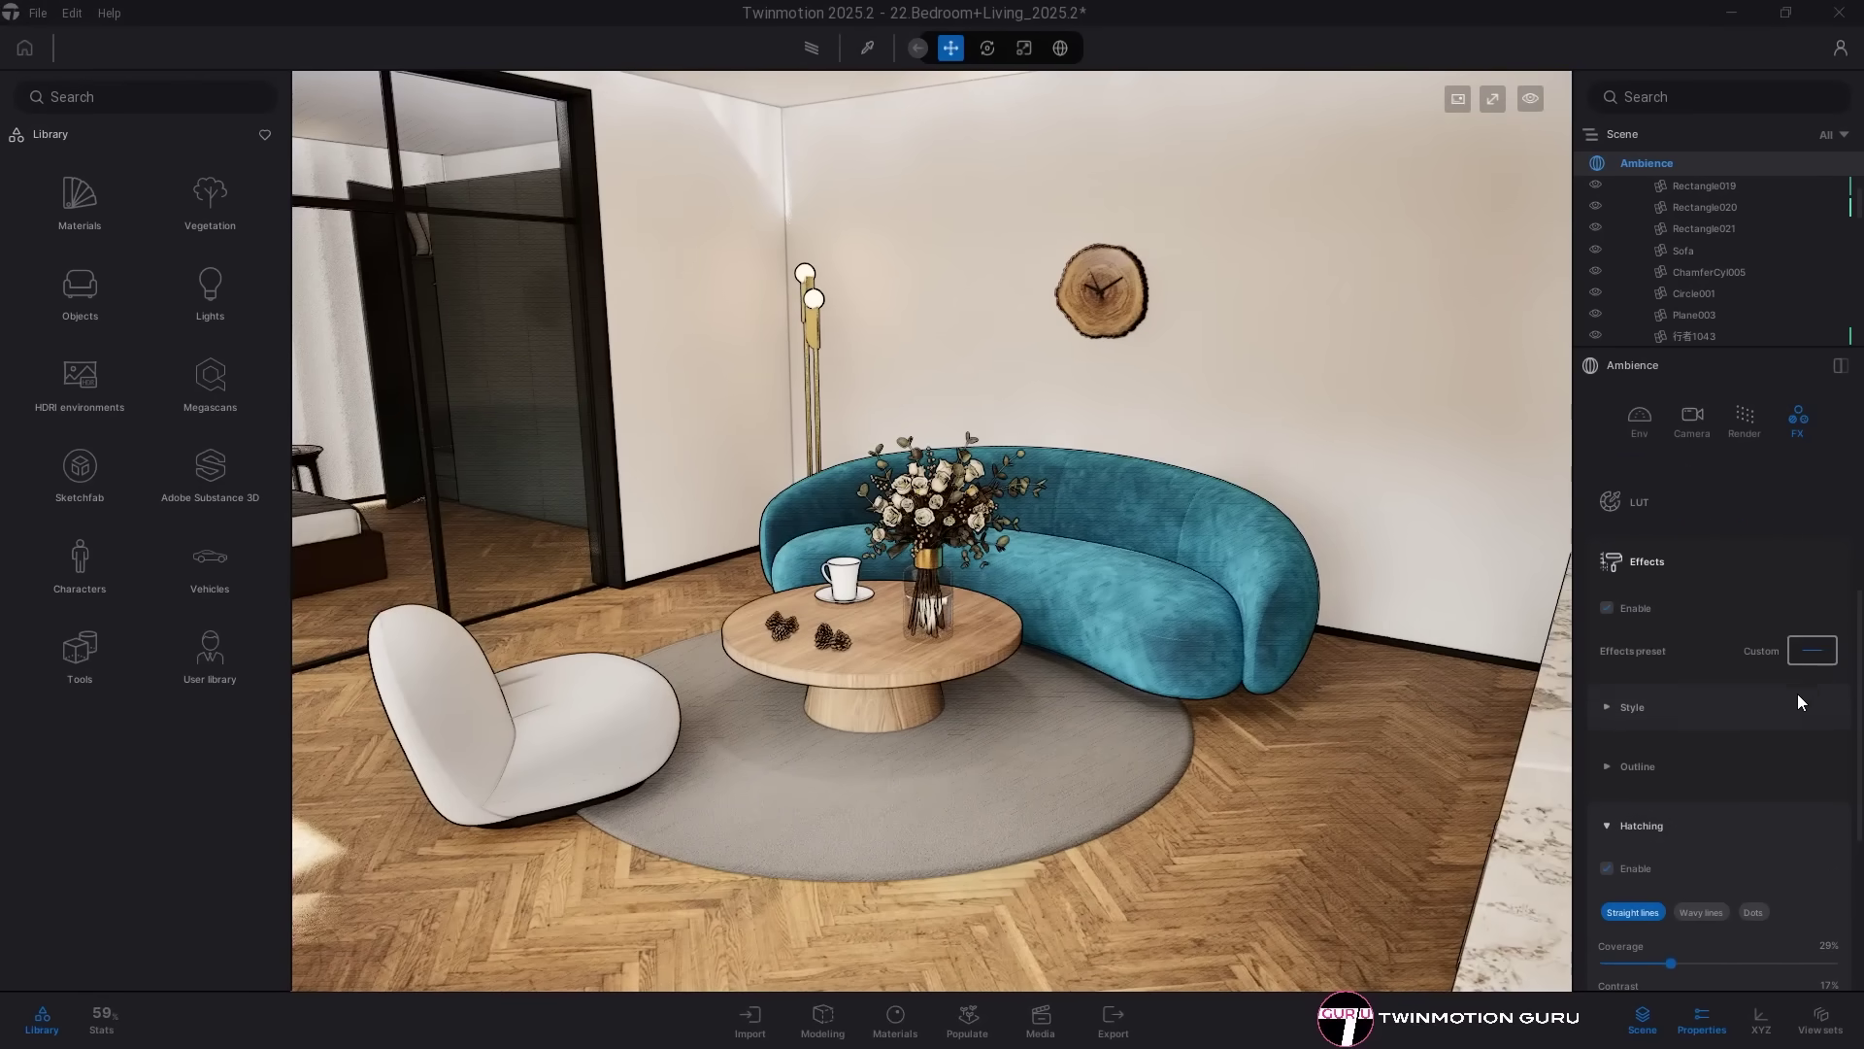
Step: Save the look as personal Effects preset 01, then apply the Shaded outline preset
left_click(1807, 659)
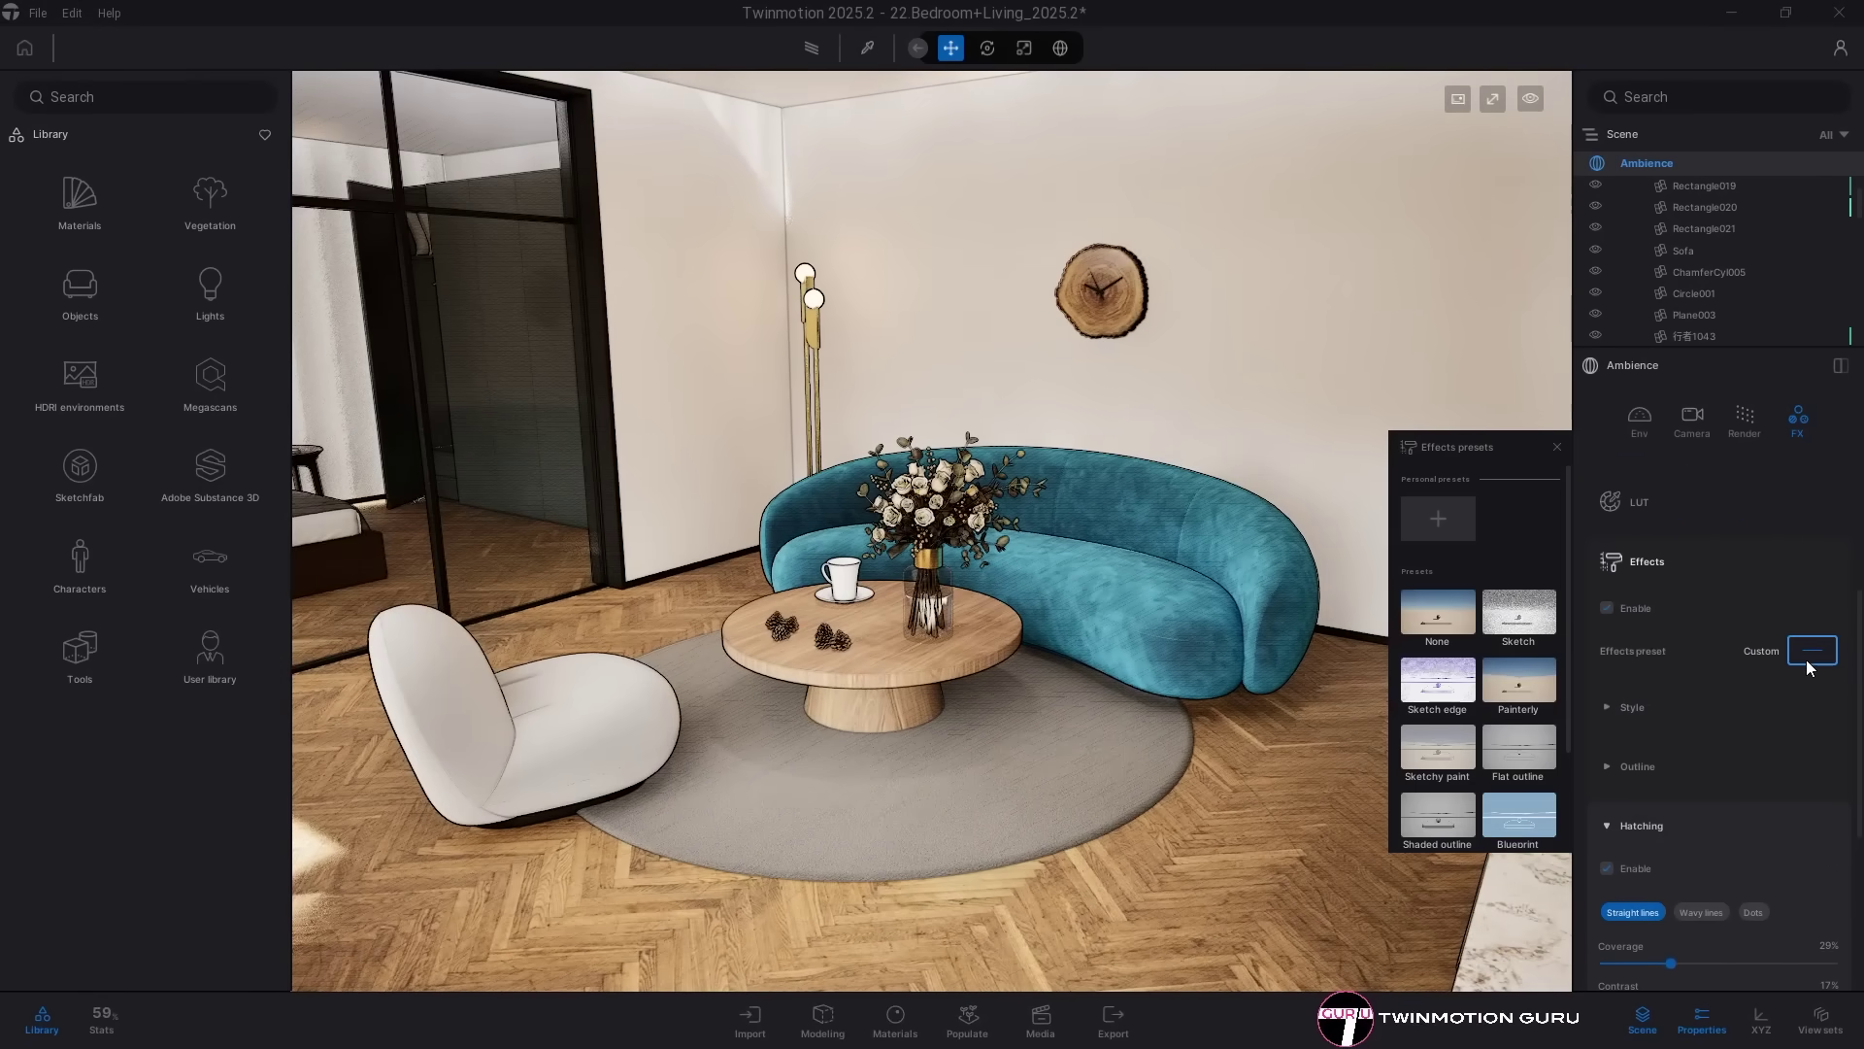
left_click(1439, 518)
scroll(1448, 735, "down", 2)
left_click(1431, 684)
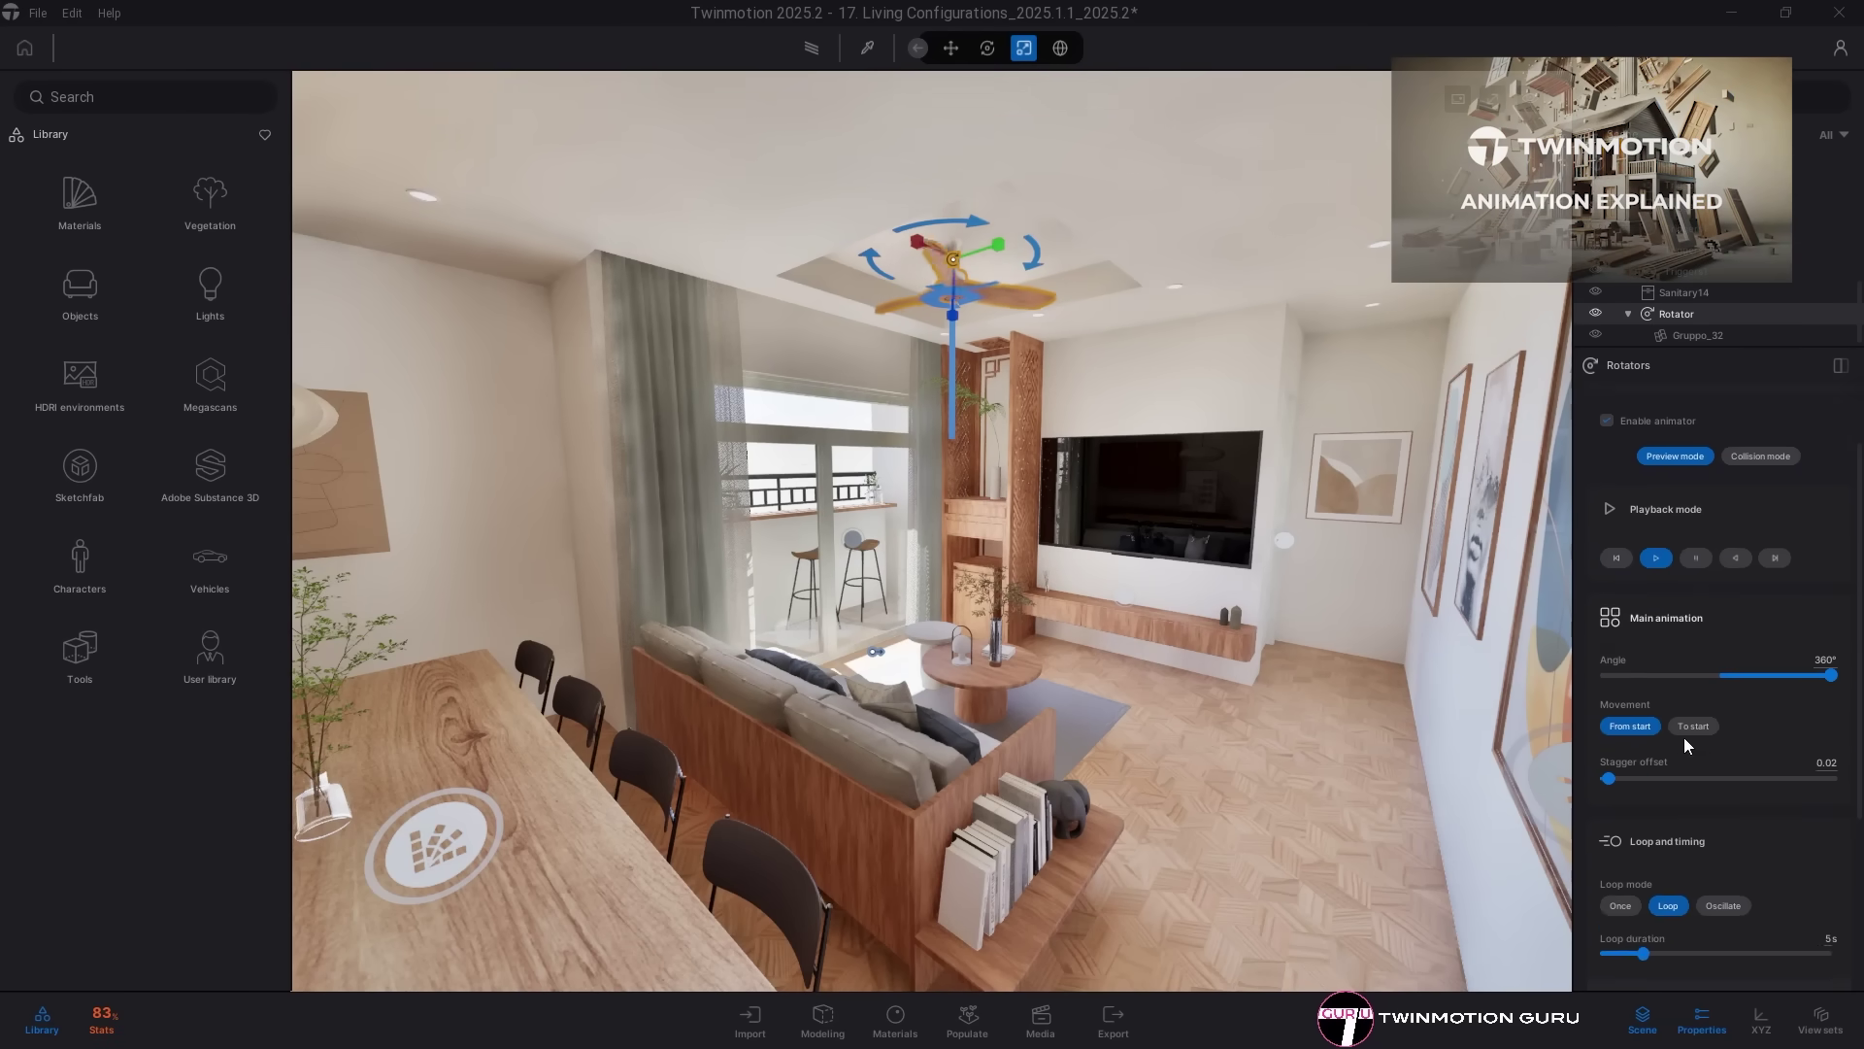
Step: Open Sequence1 and set the Rotator clip's stagger offset to 0.84
scroll(1683, 744, "down", 2)
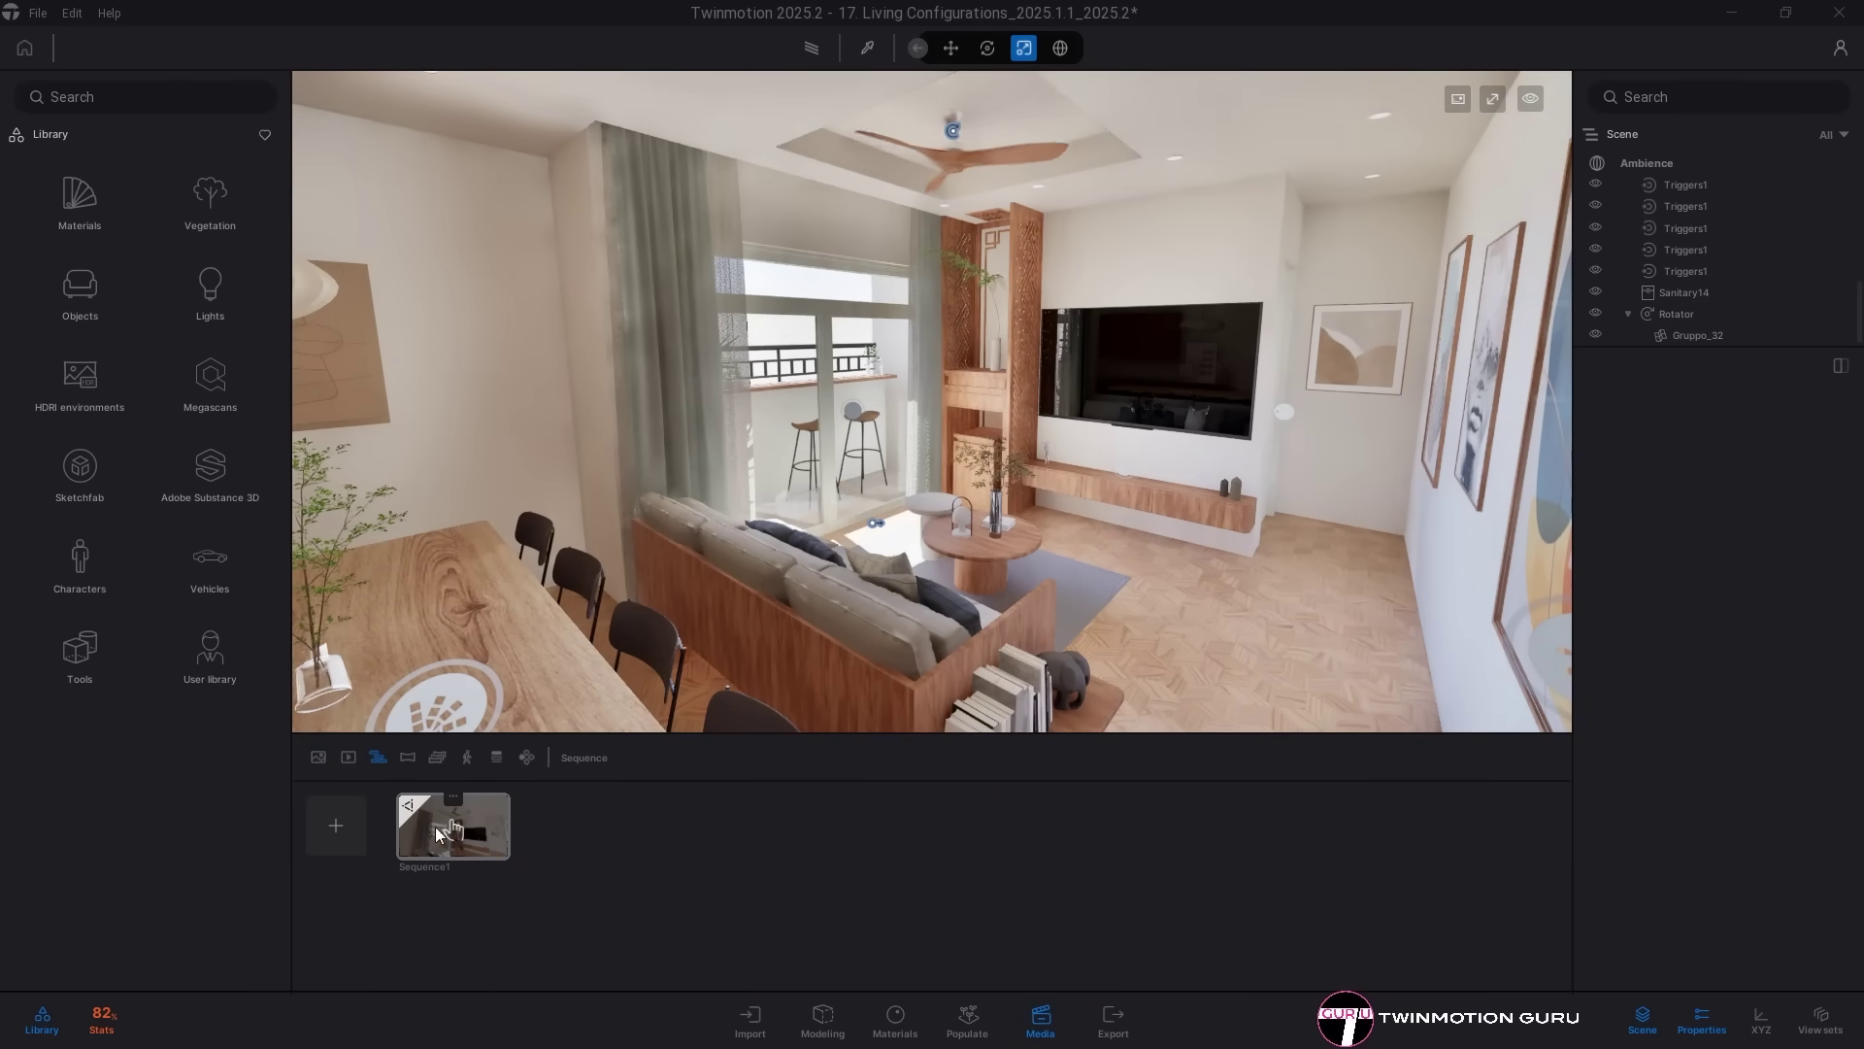
double_click(452, 831)
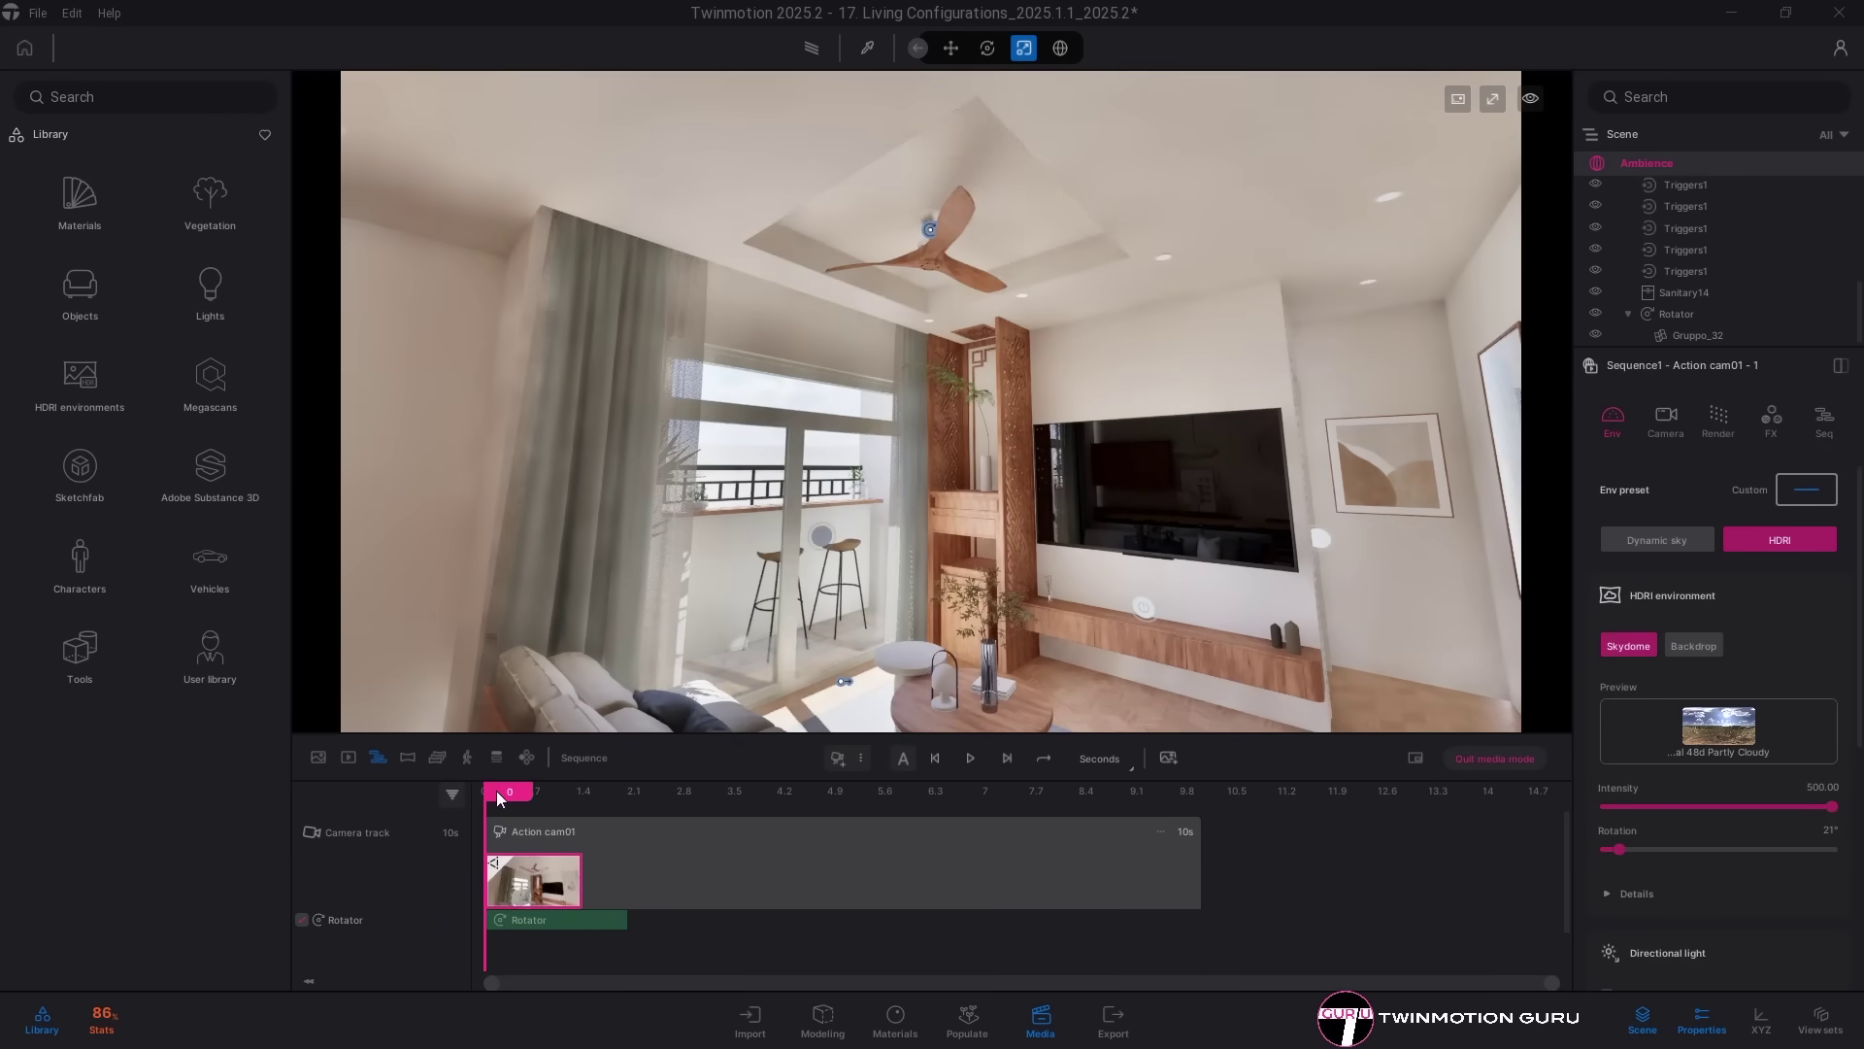
left_click(548, 920)
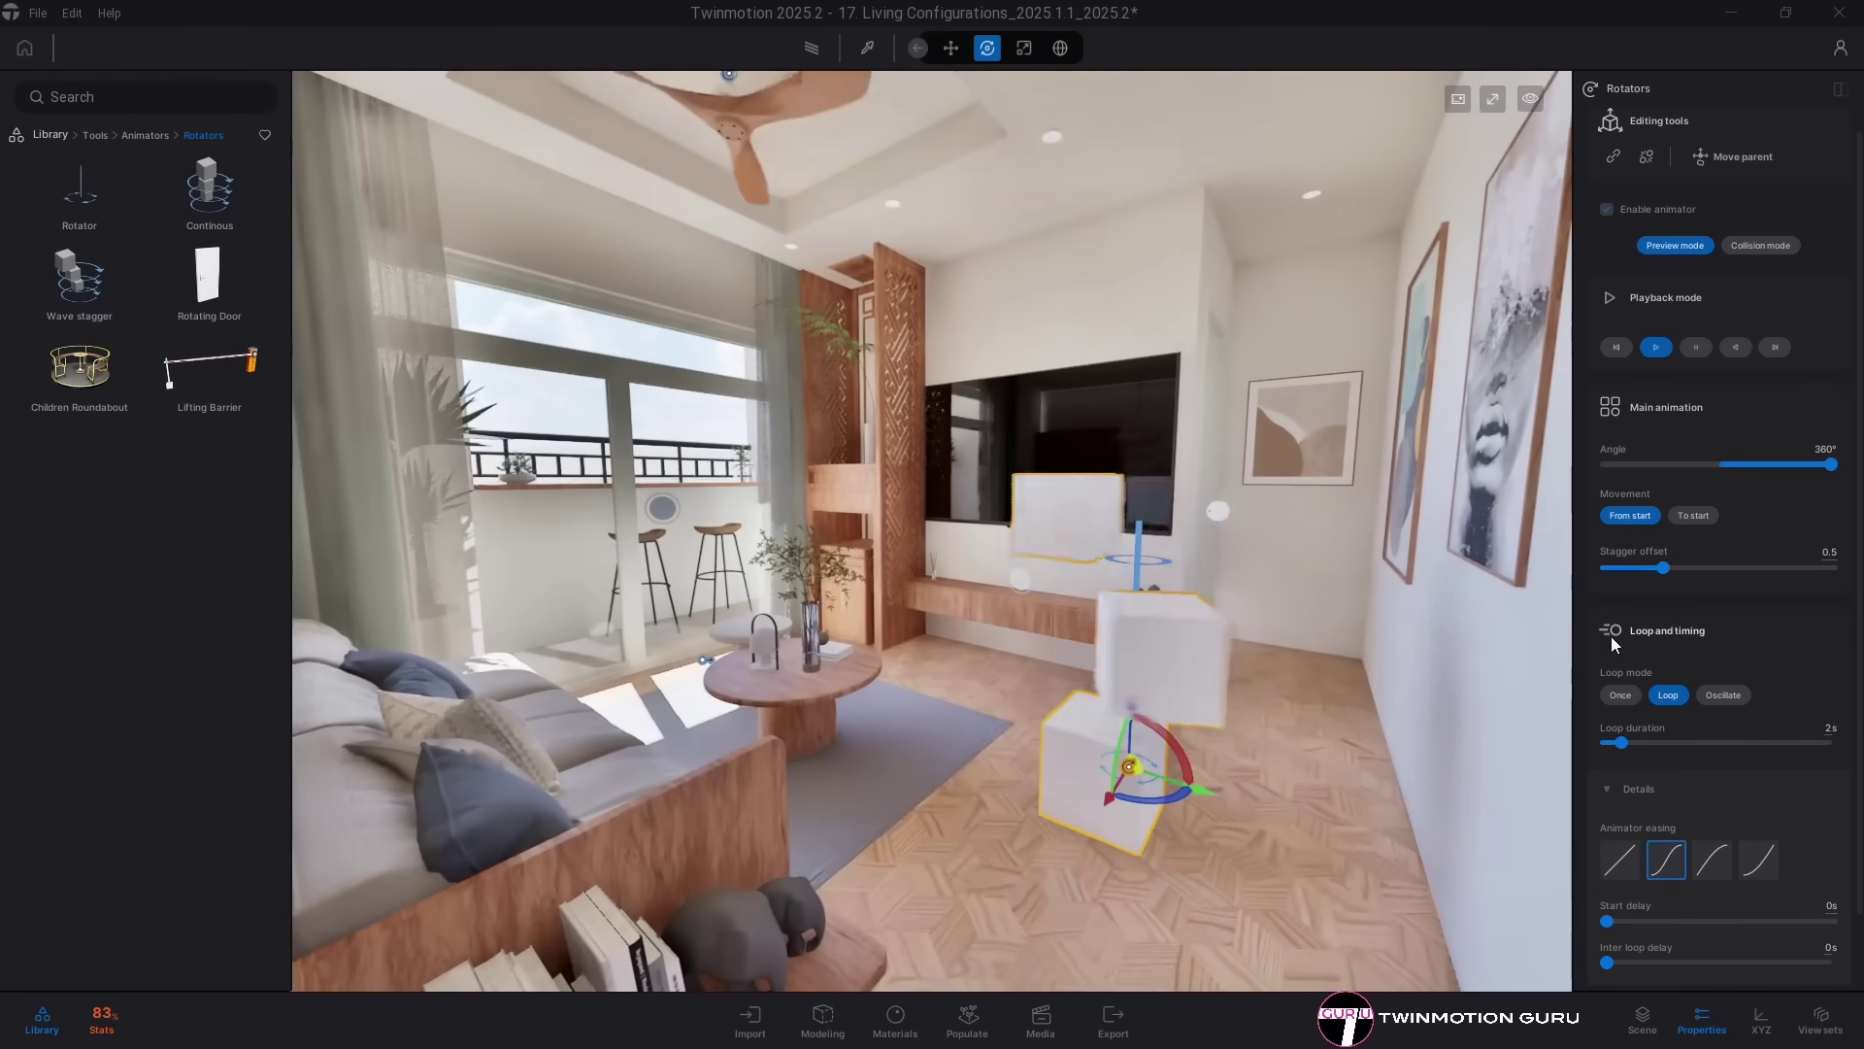
left_click_drag(1663, 568, 1714, 580)
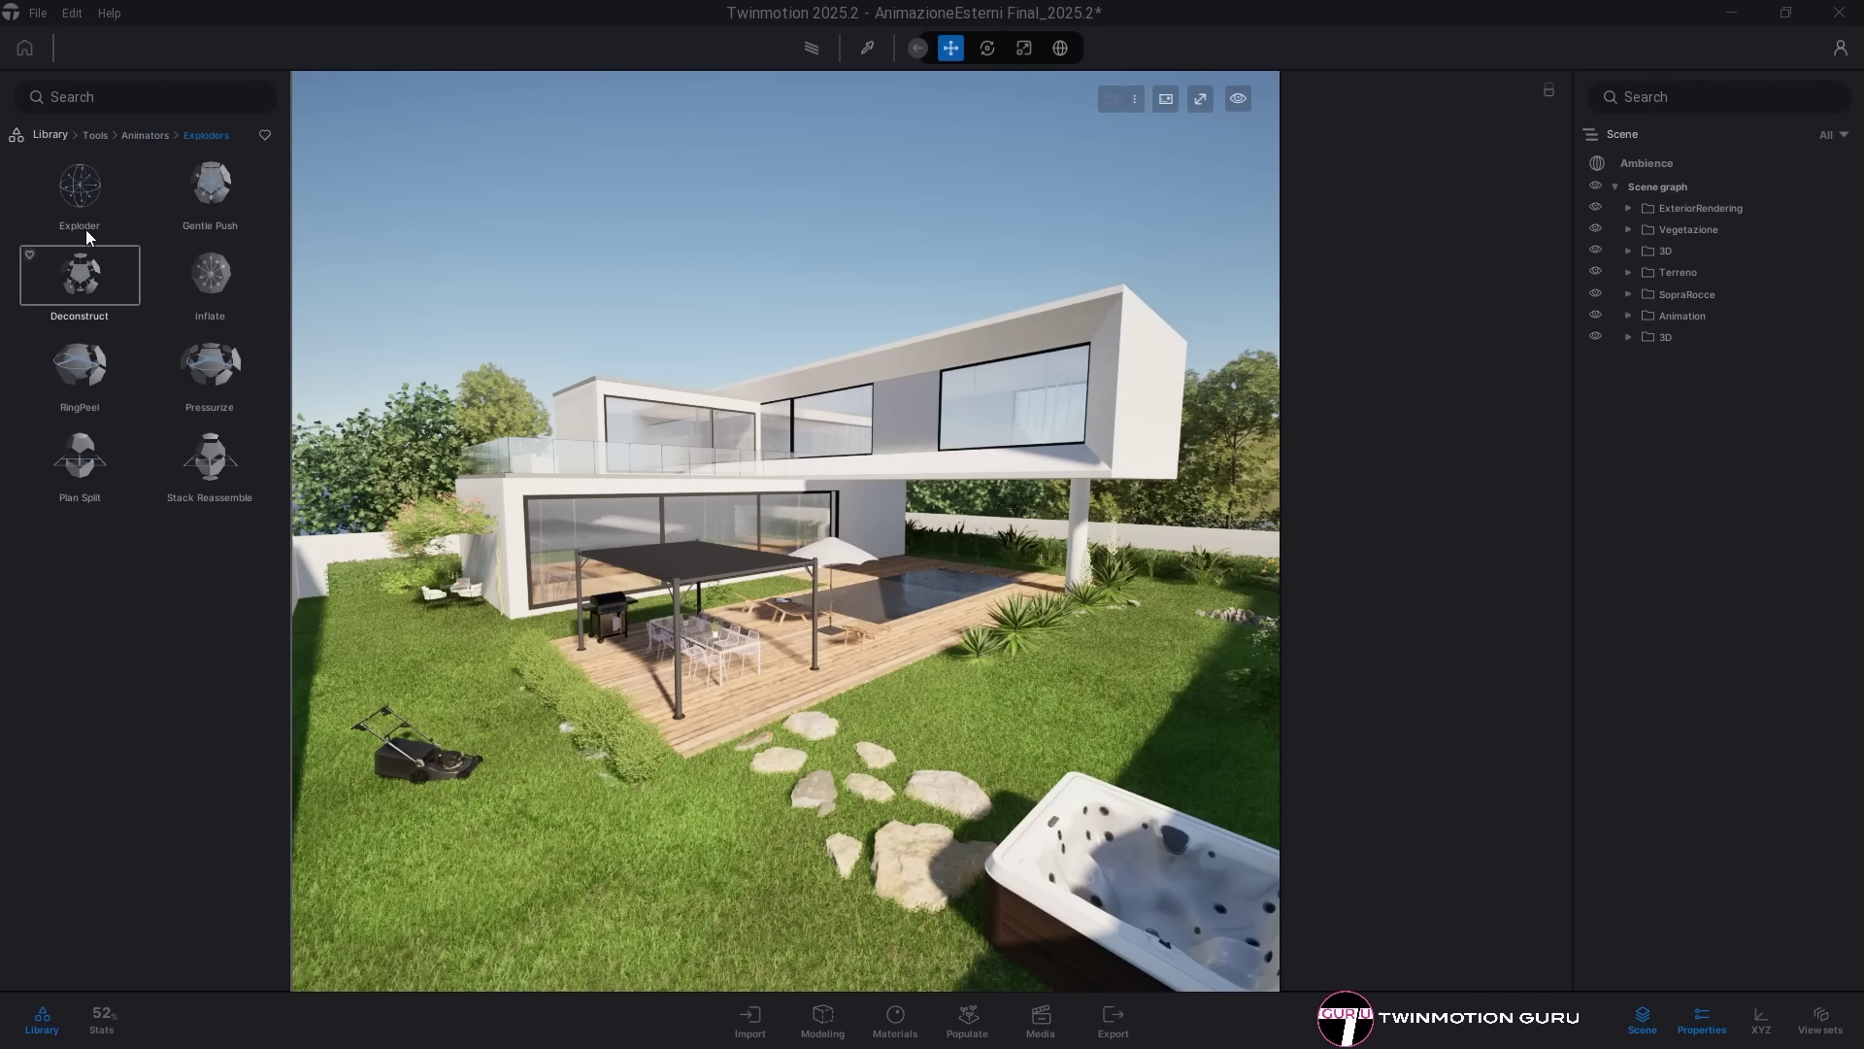
Step: Add an Exploder, parent the house groups to it, and adjust amplification, direction and loop duration
left_click_drag(717, 714, 696, 736)
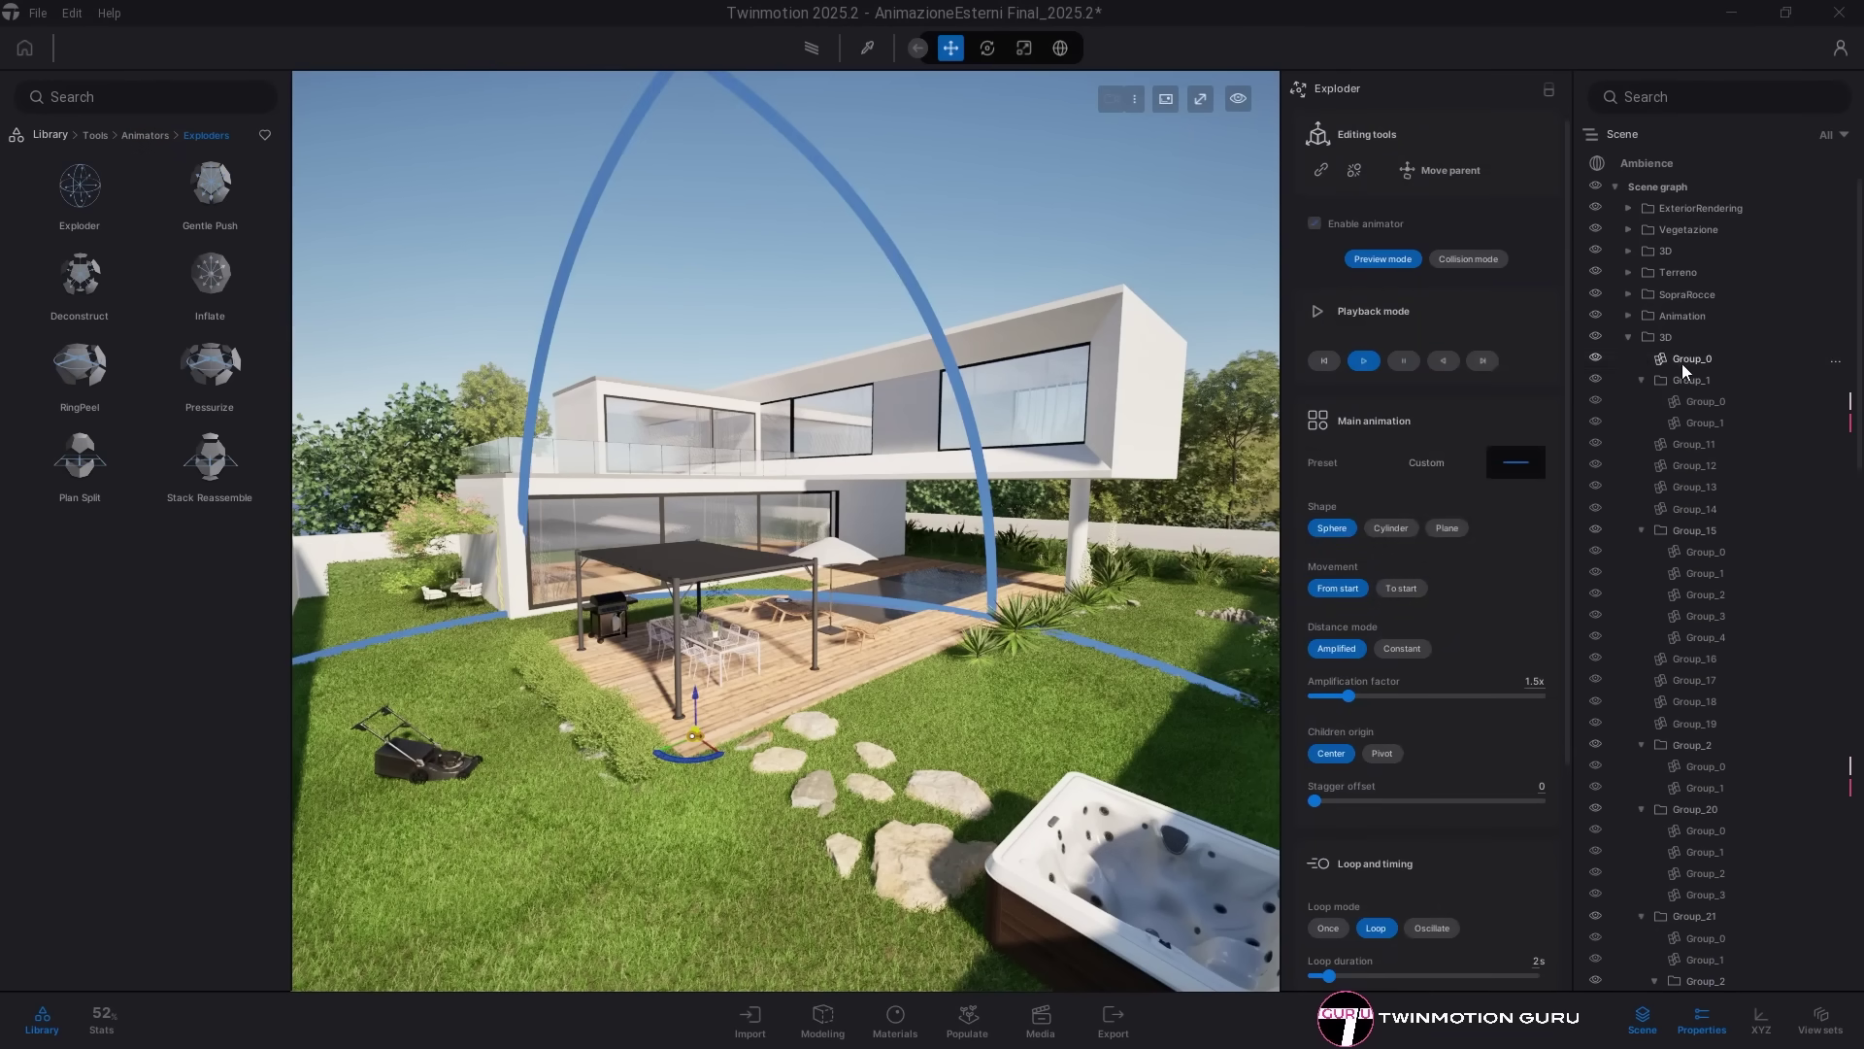
left_click_drag(1682, 361, 1679, 977)
left_click(1341, 695)
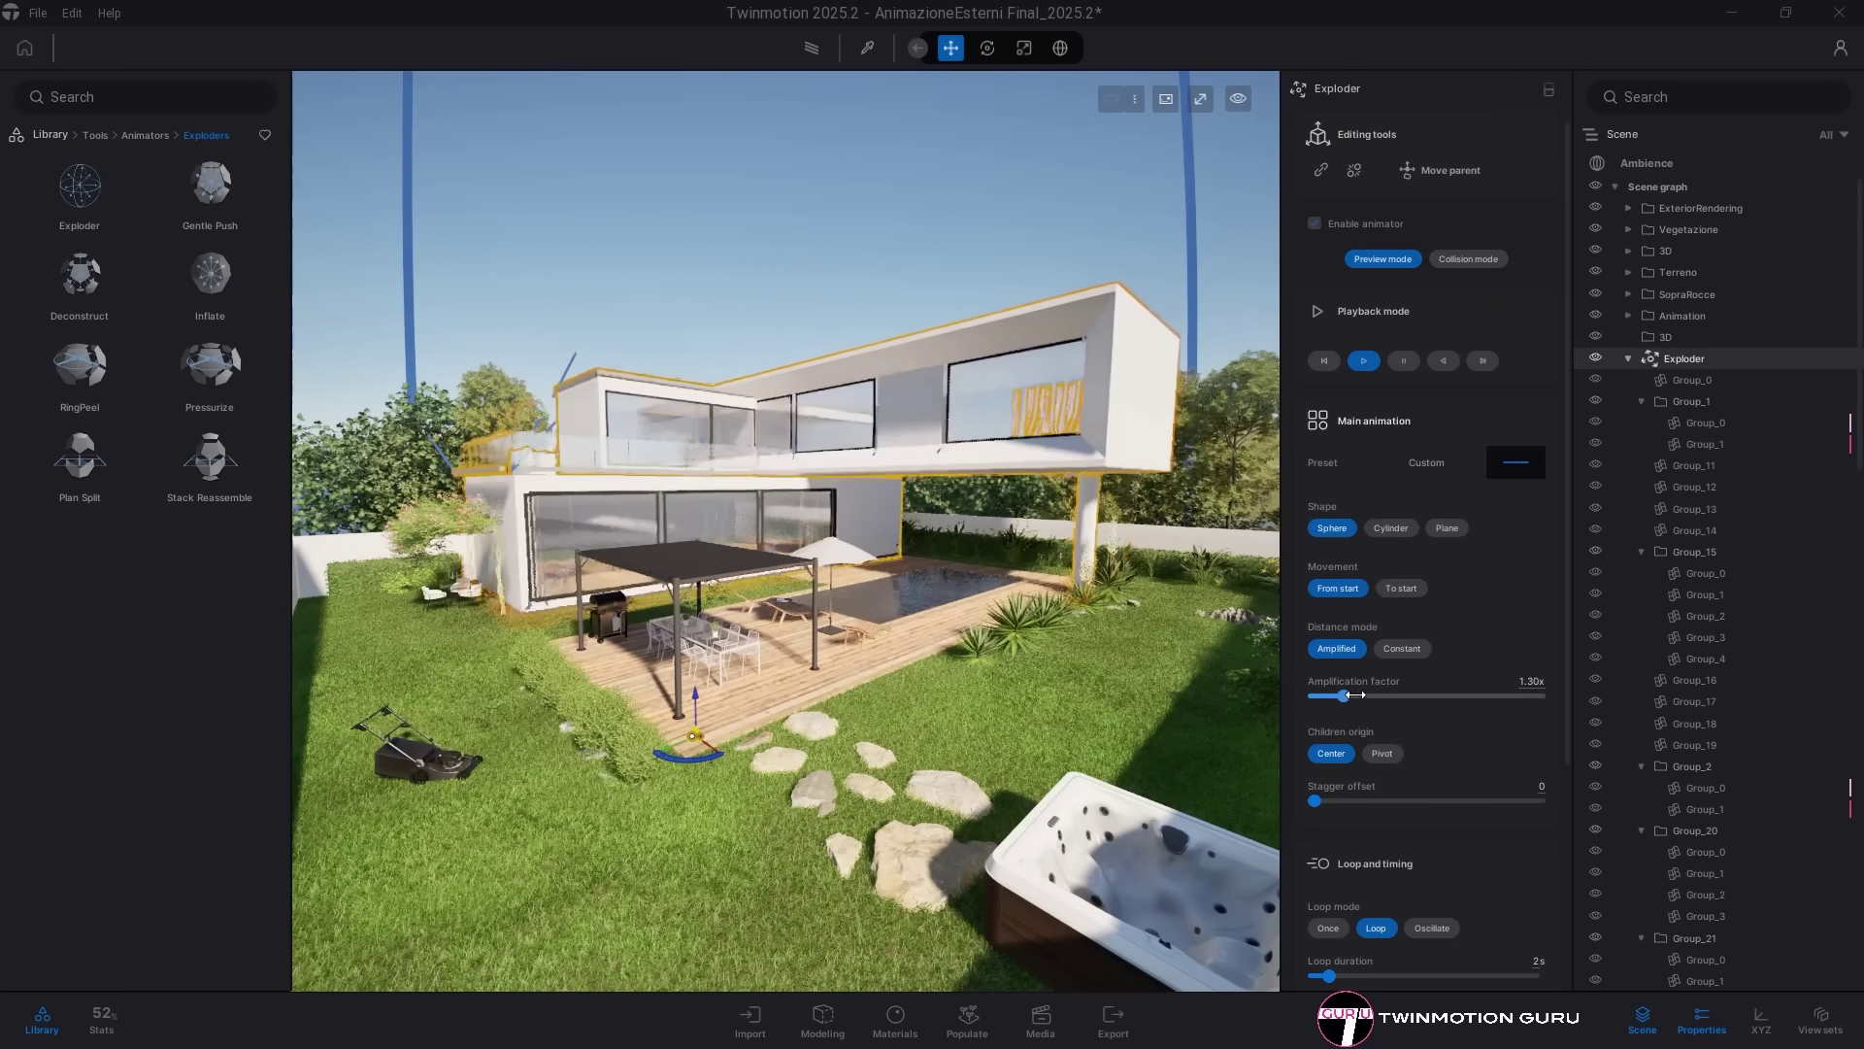
left_click(1401, 588)
scroll(1438, 582, "down", 2)
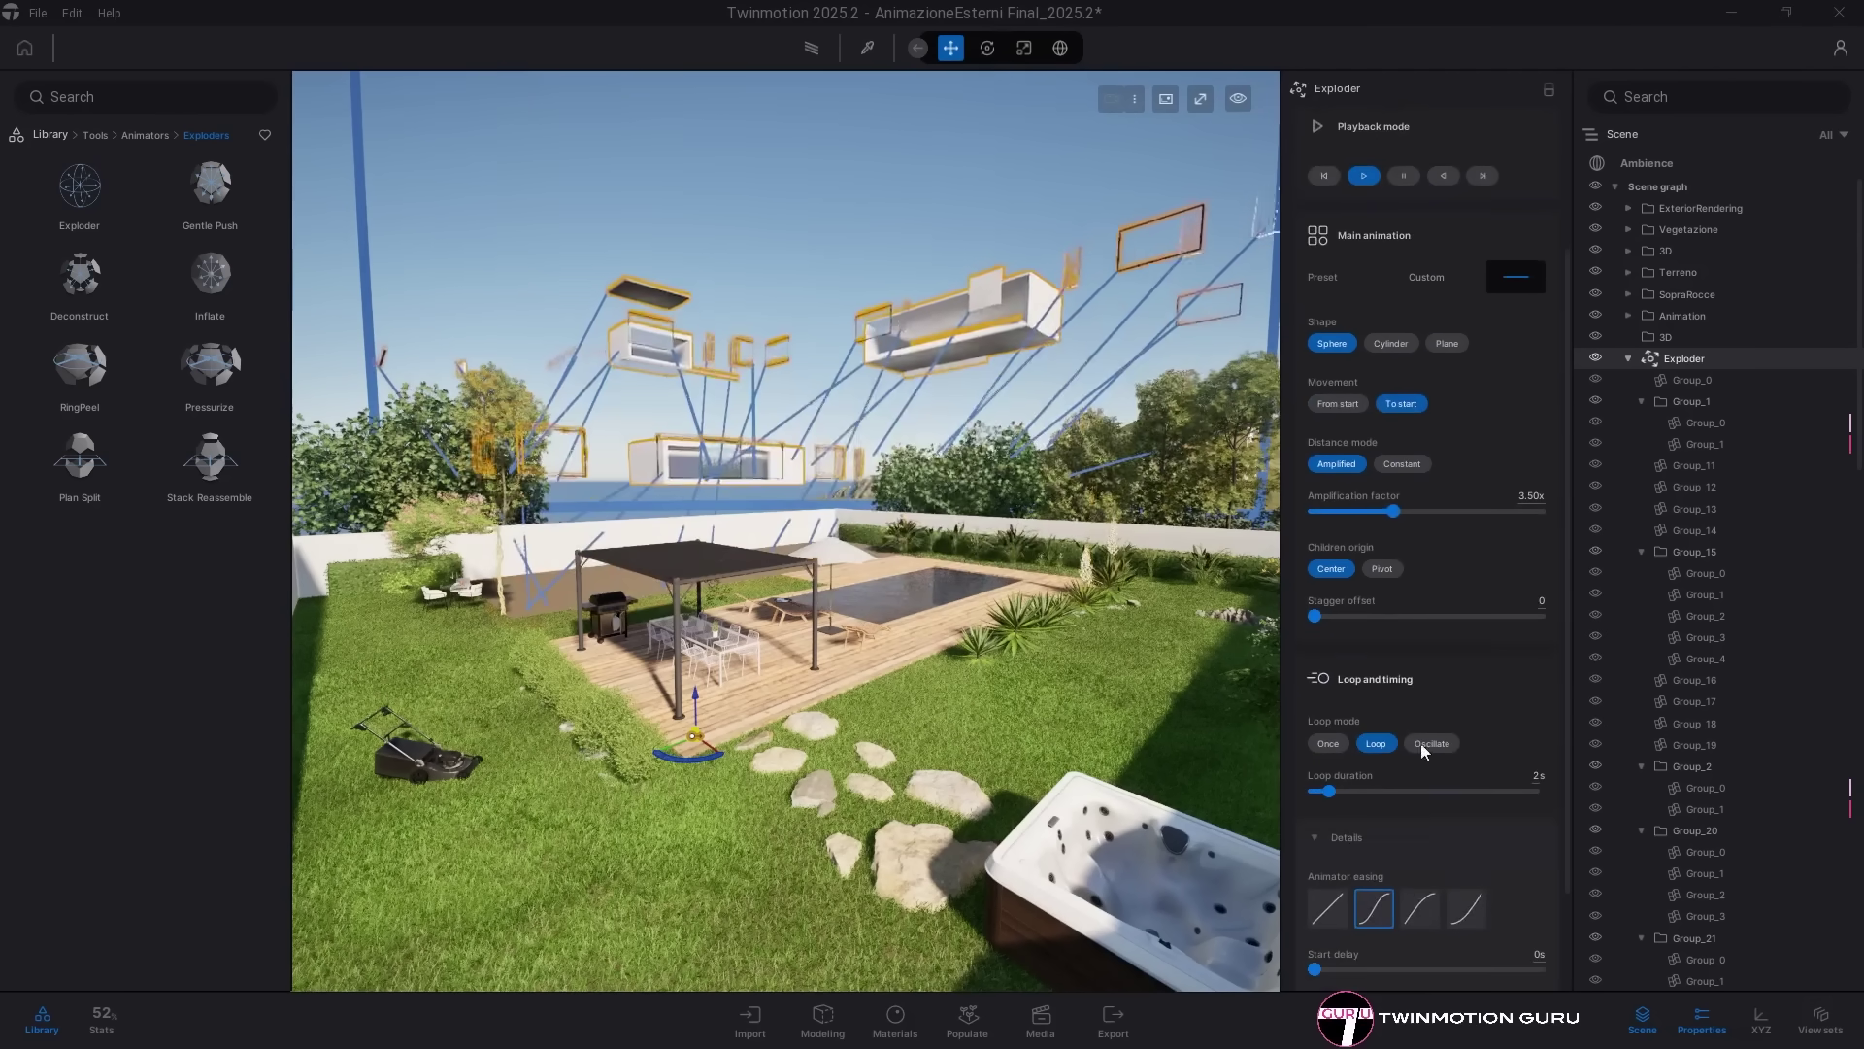
left_click_drag(1329, 794, 1332, 794)
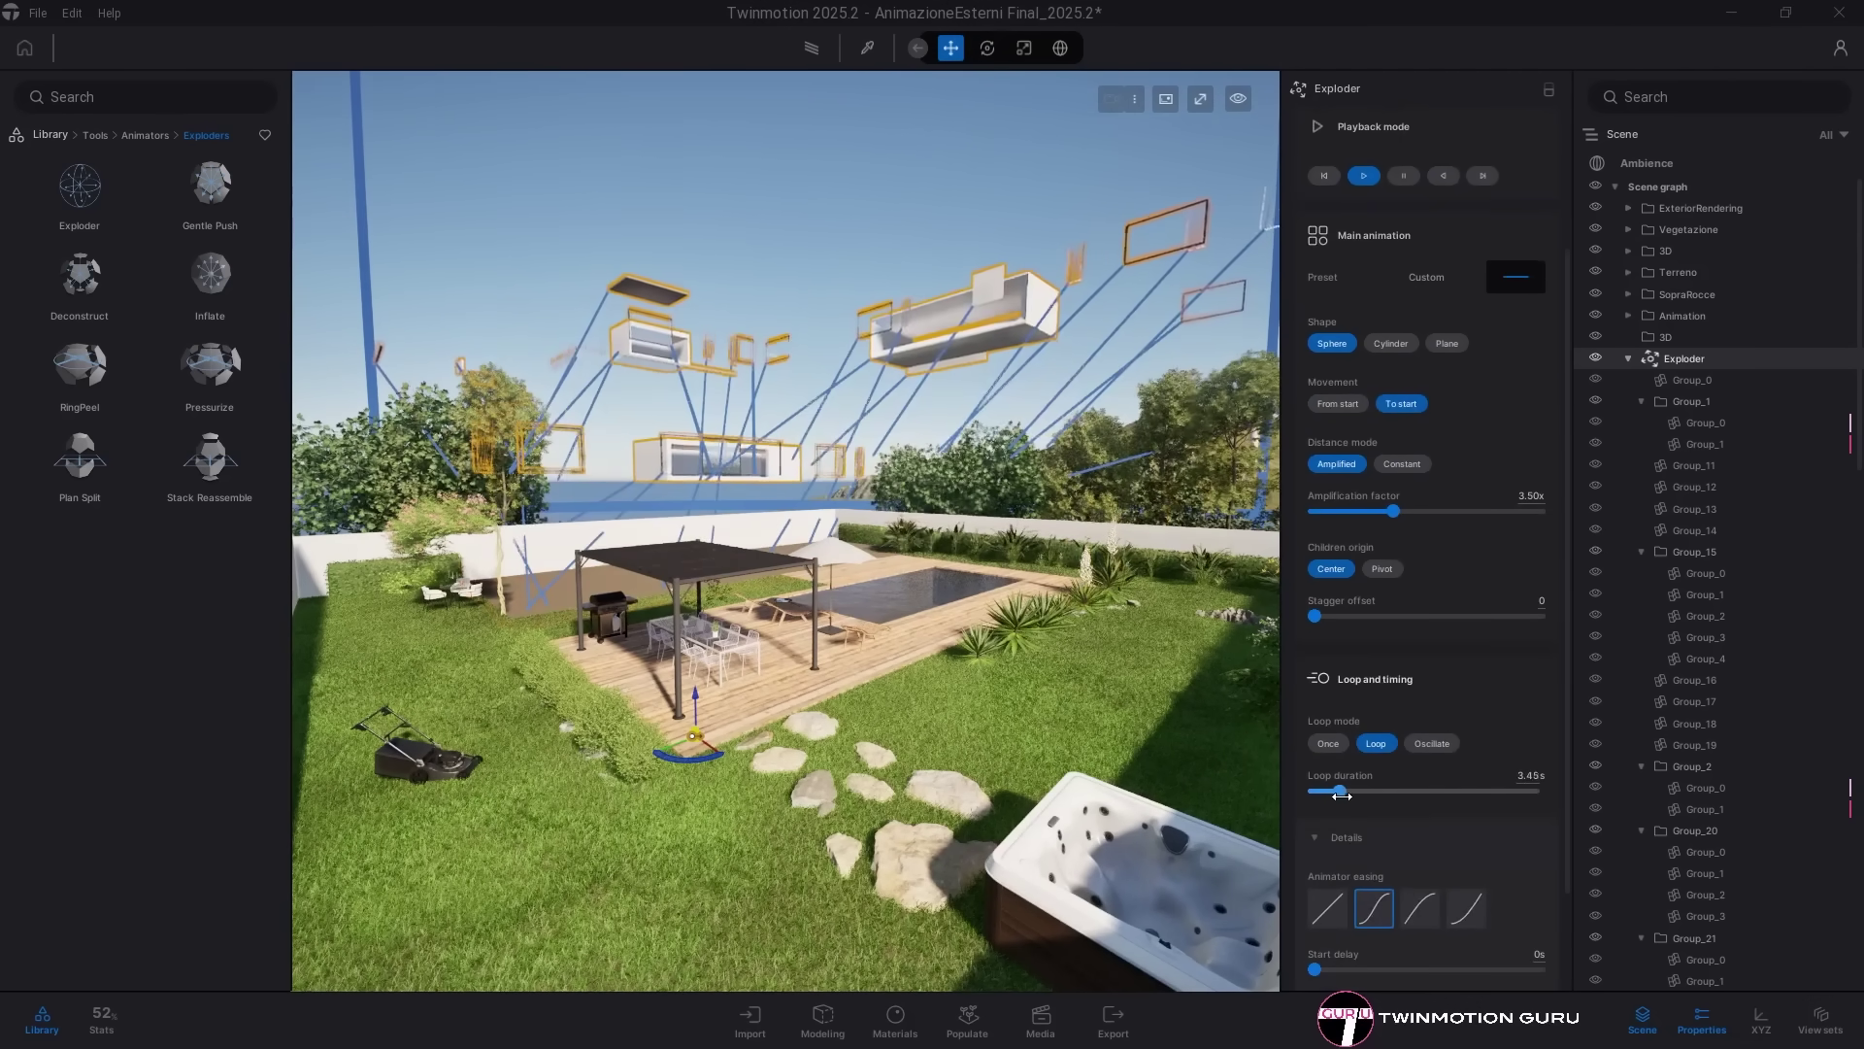
scroll(1418, 724, "up", 2)
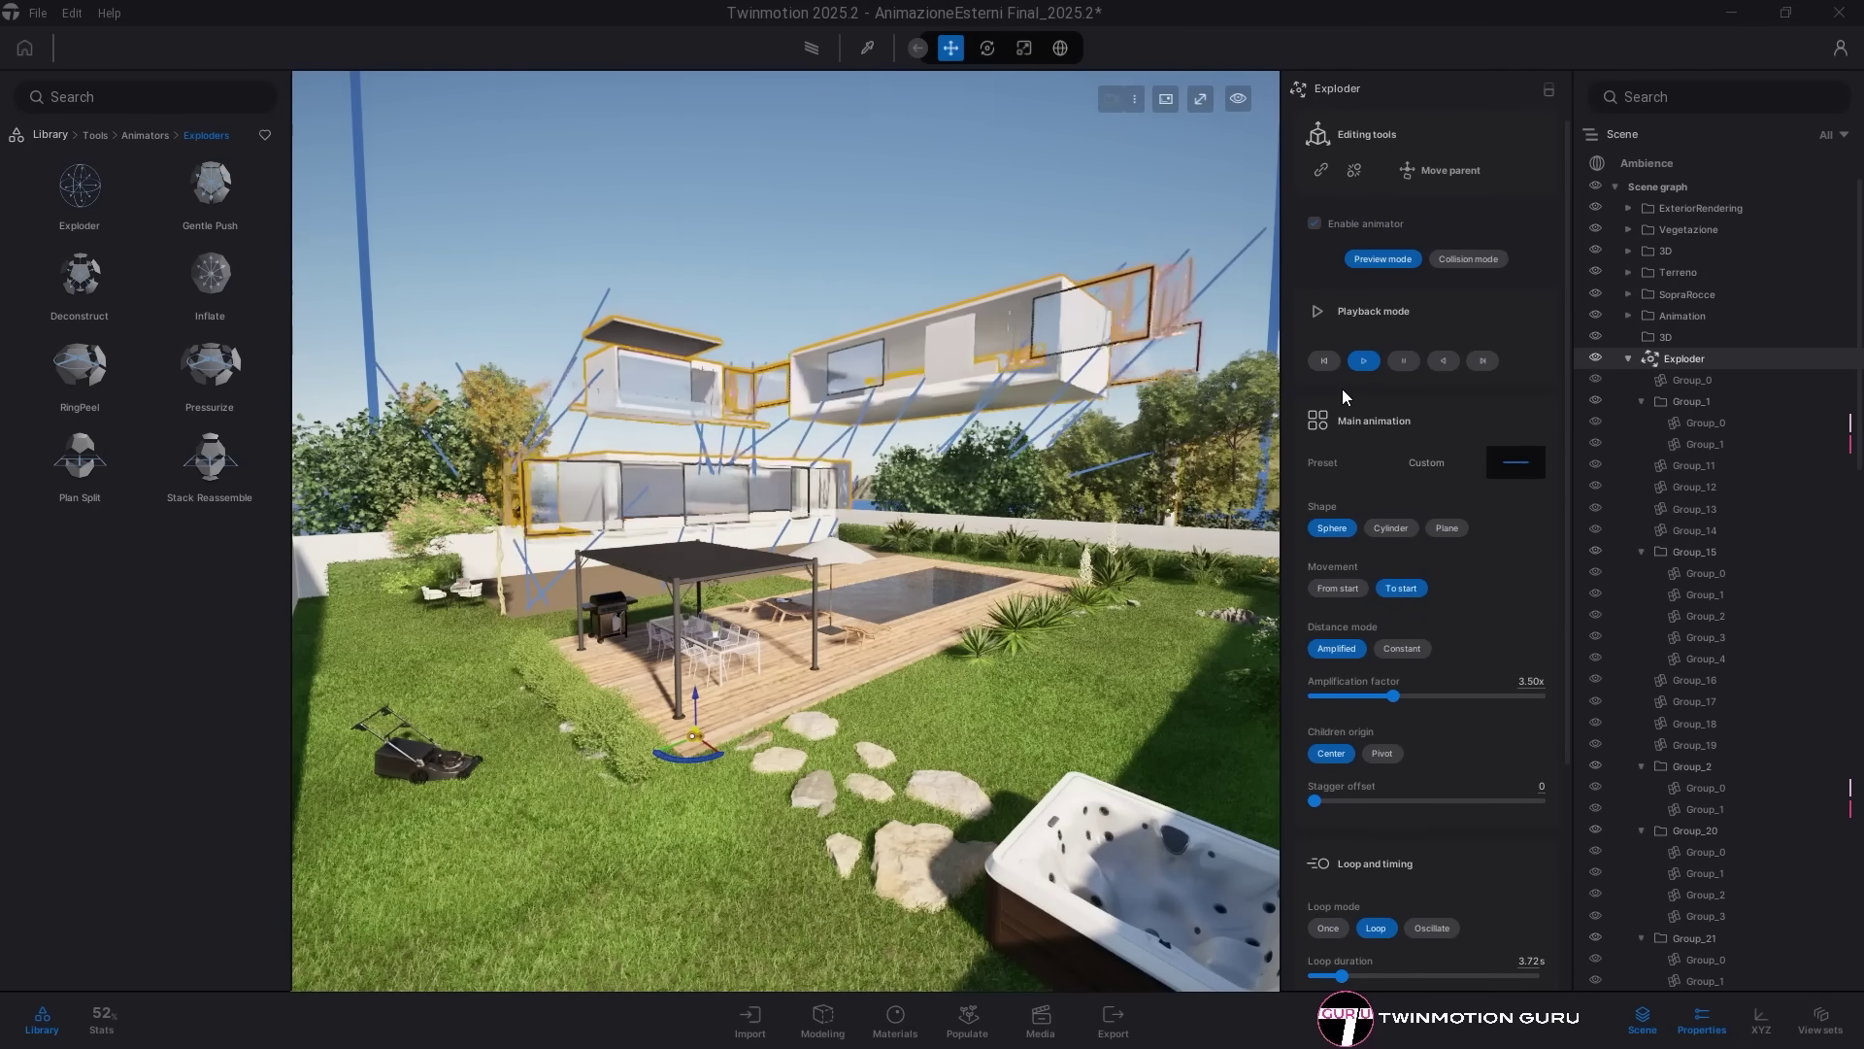
Step: Apply the Ring peel Exploder preset, then the Stack reassemble preset
left_click(1515, 463)
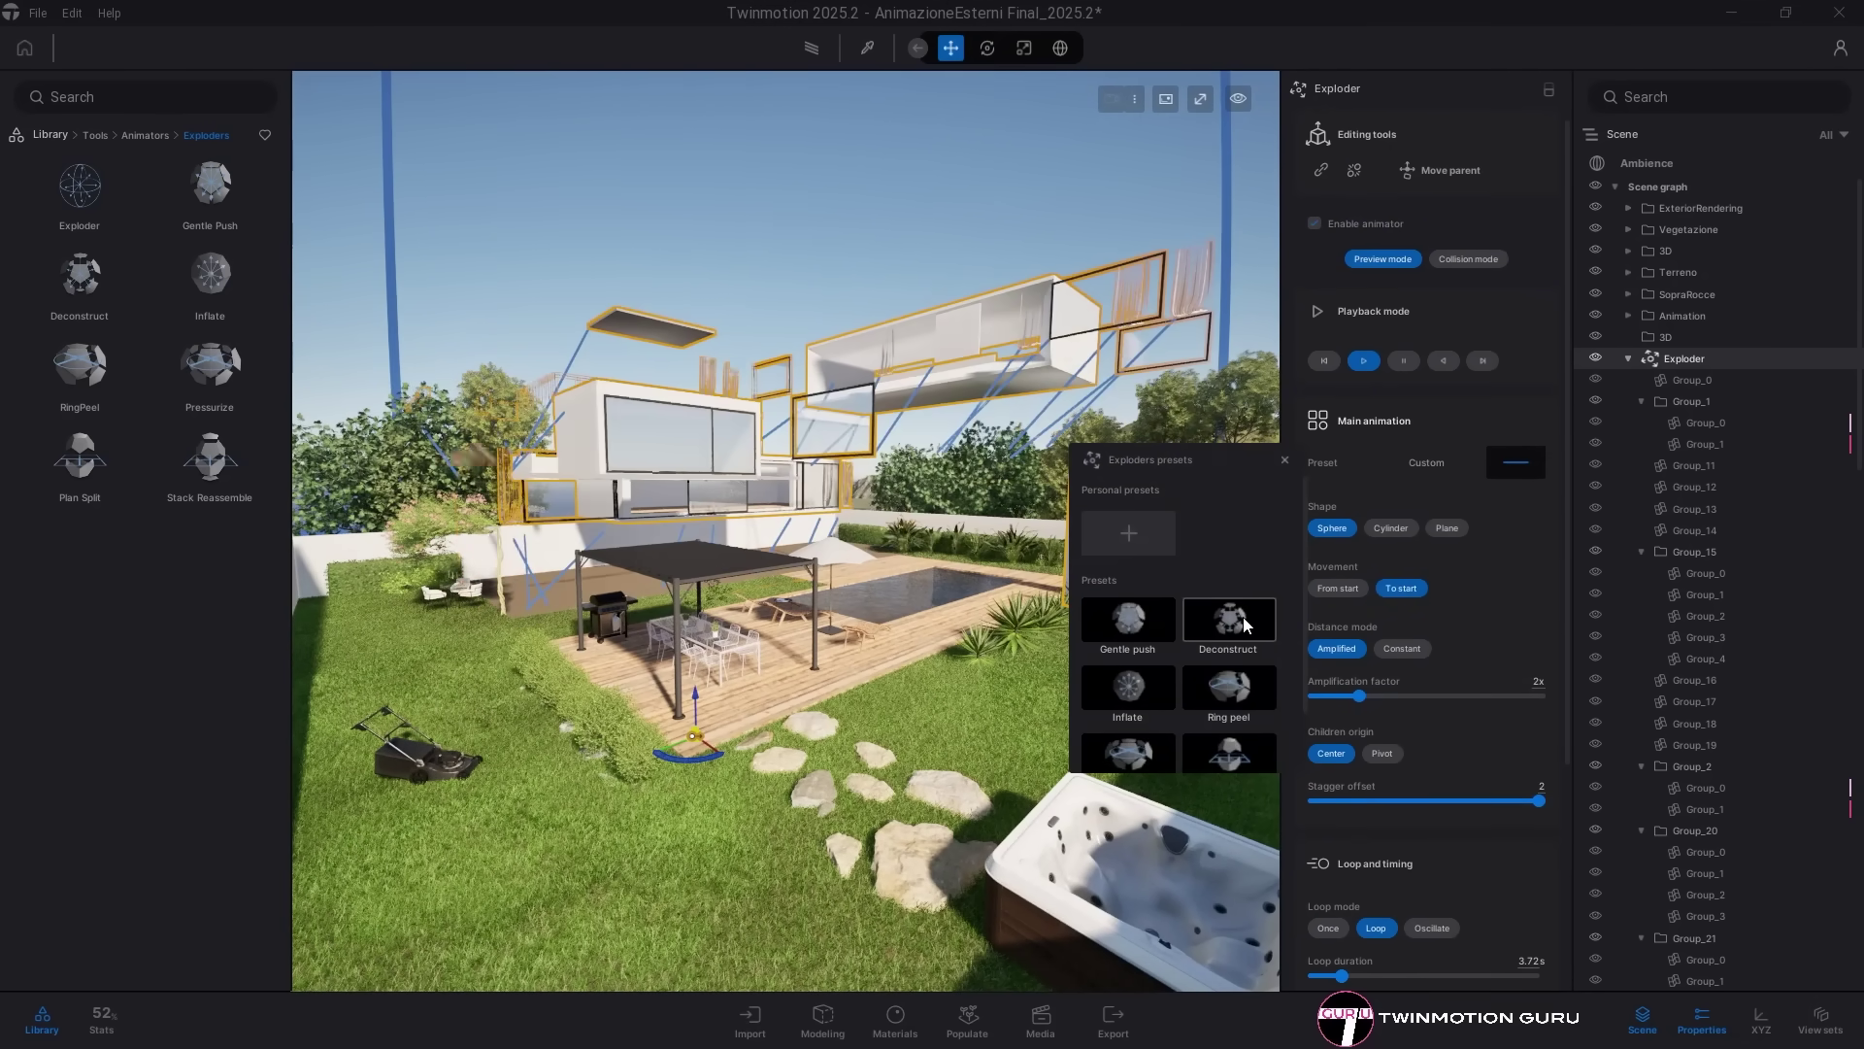
left_click(1238, 699)
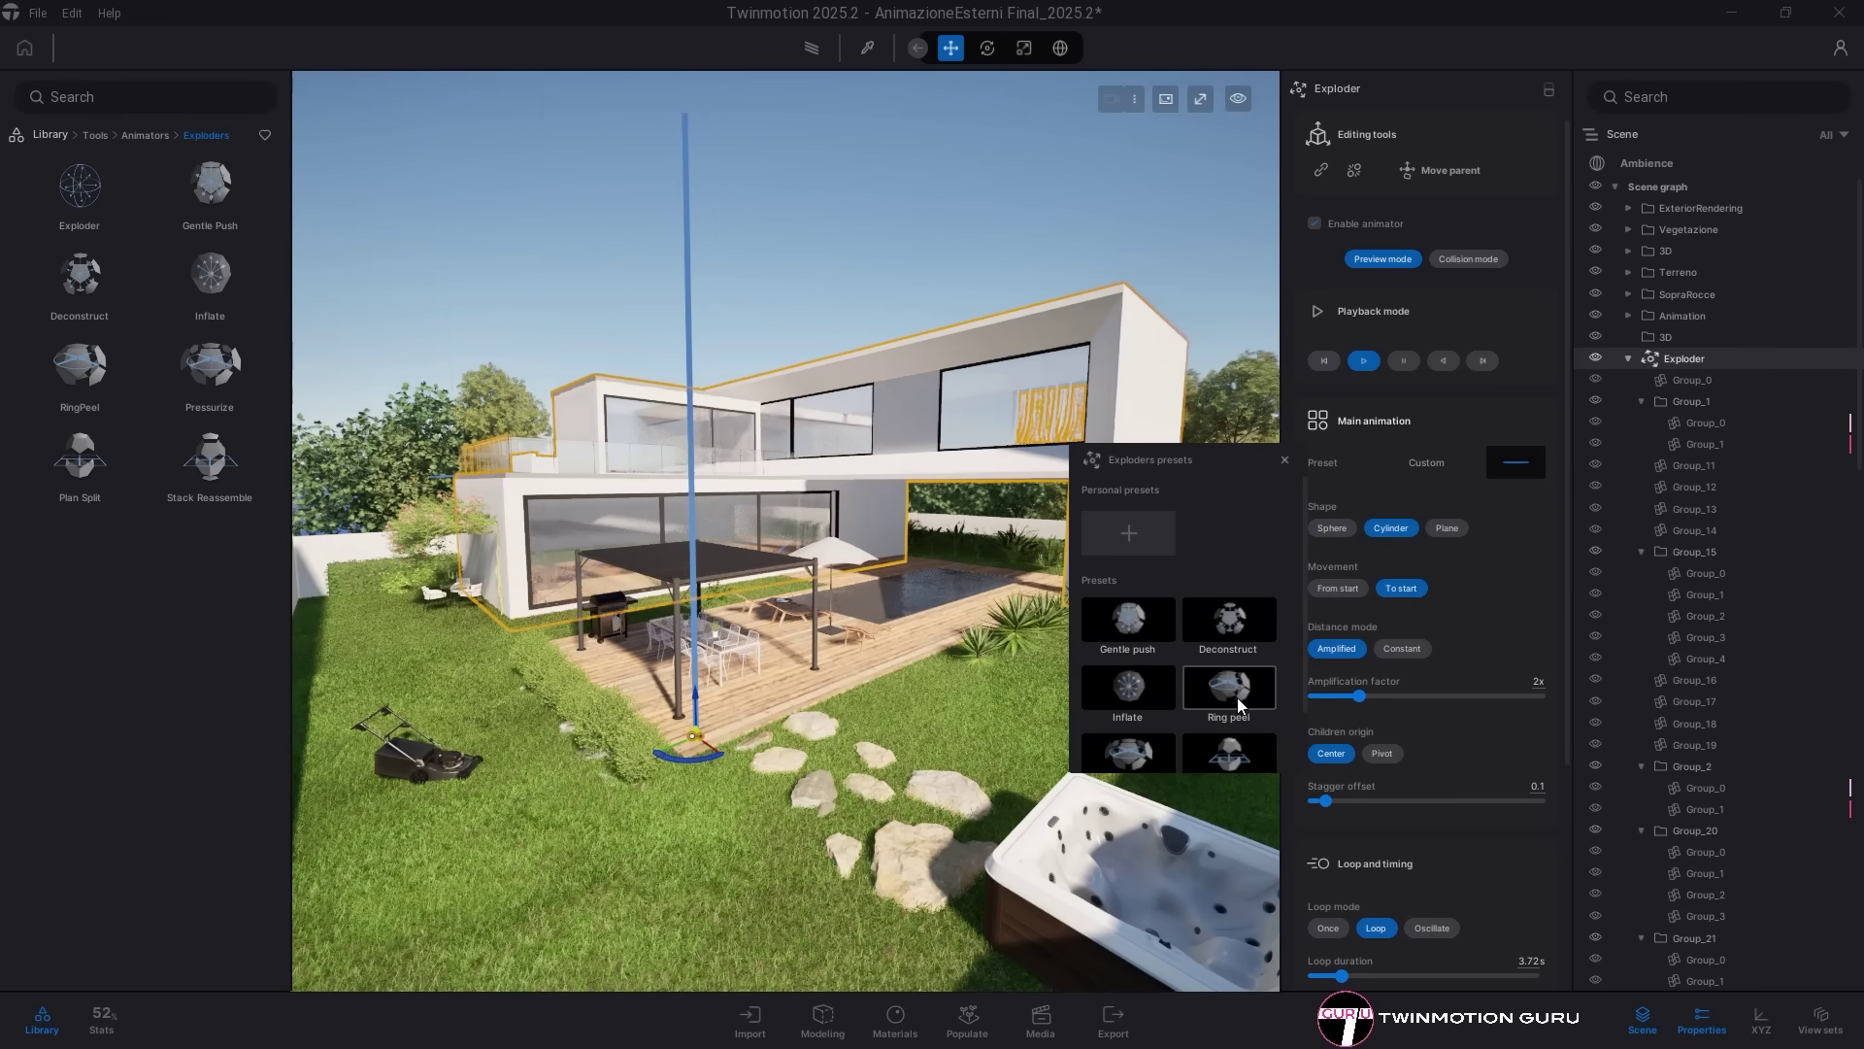
scroll(1237, 697, "down", 3)
left_click(1153, 689)
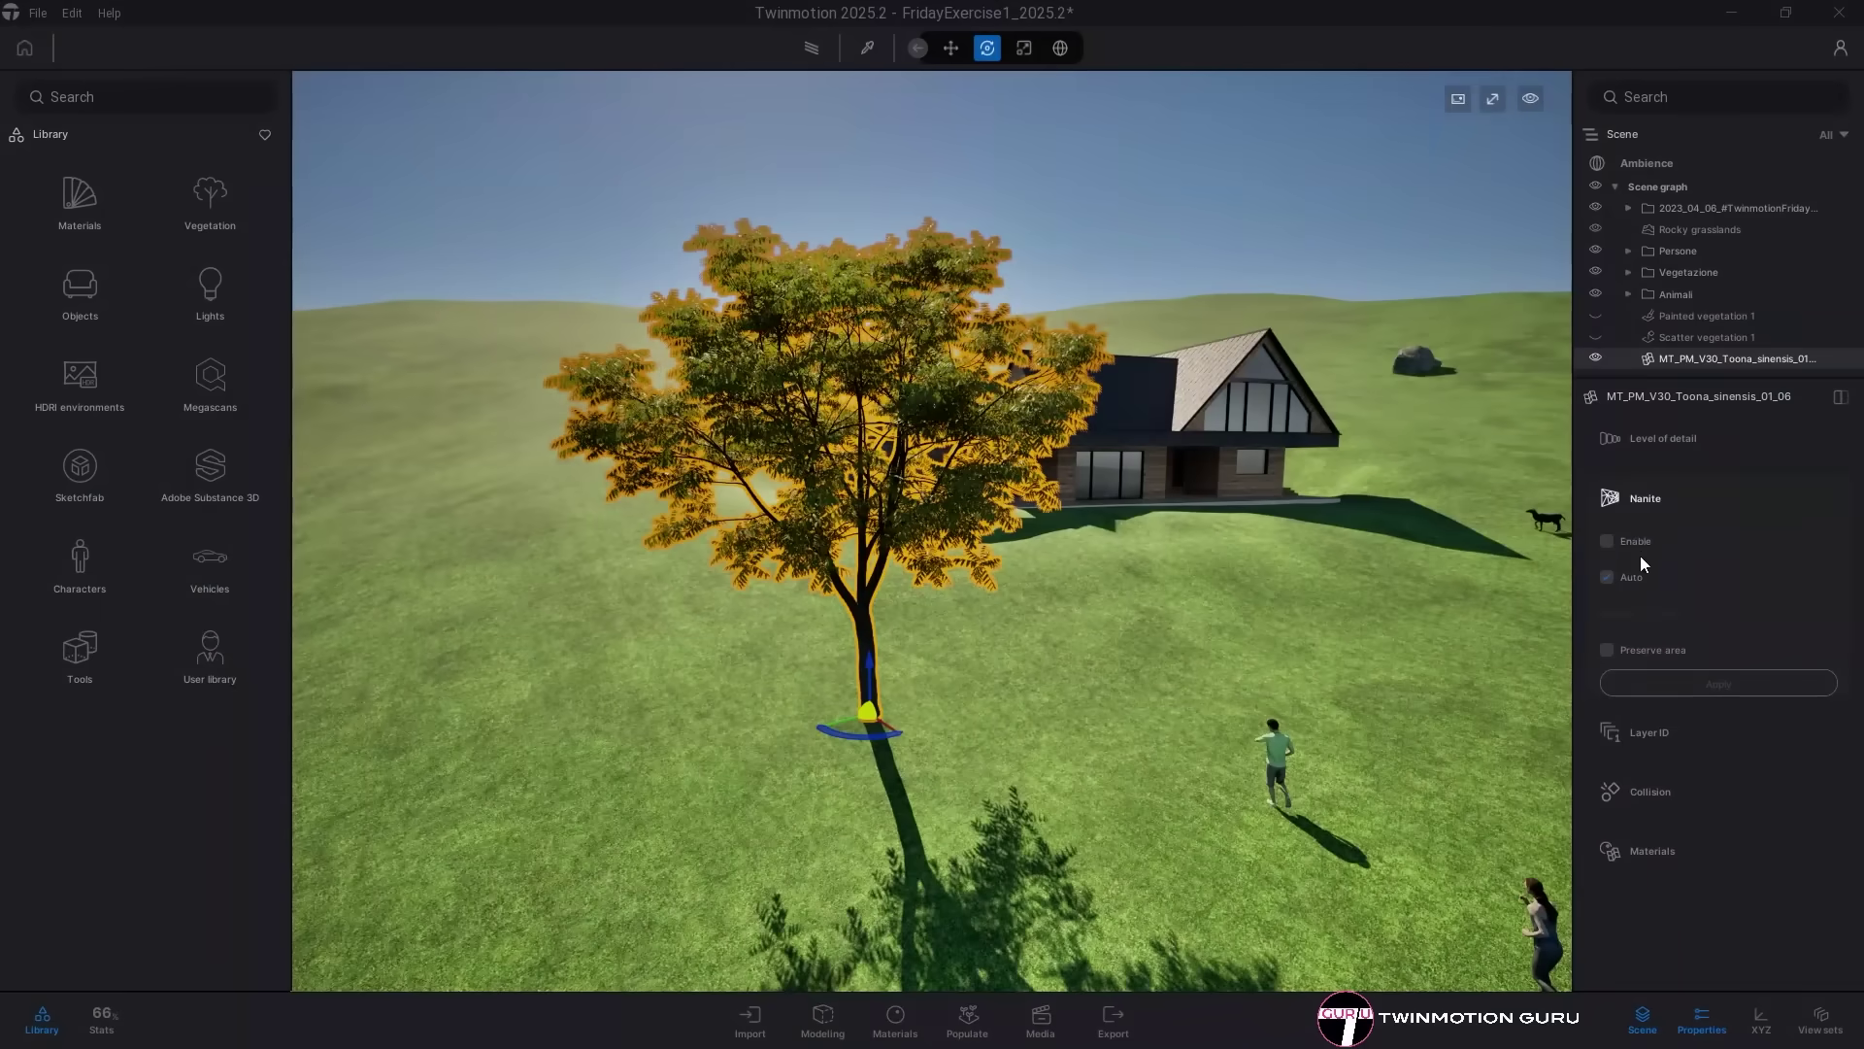
Step: Enable and apply Nanite on the tree, then switch the viewport to Nanite triangles
left_click(1640, 550)
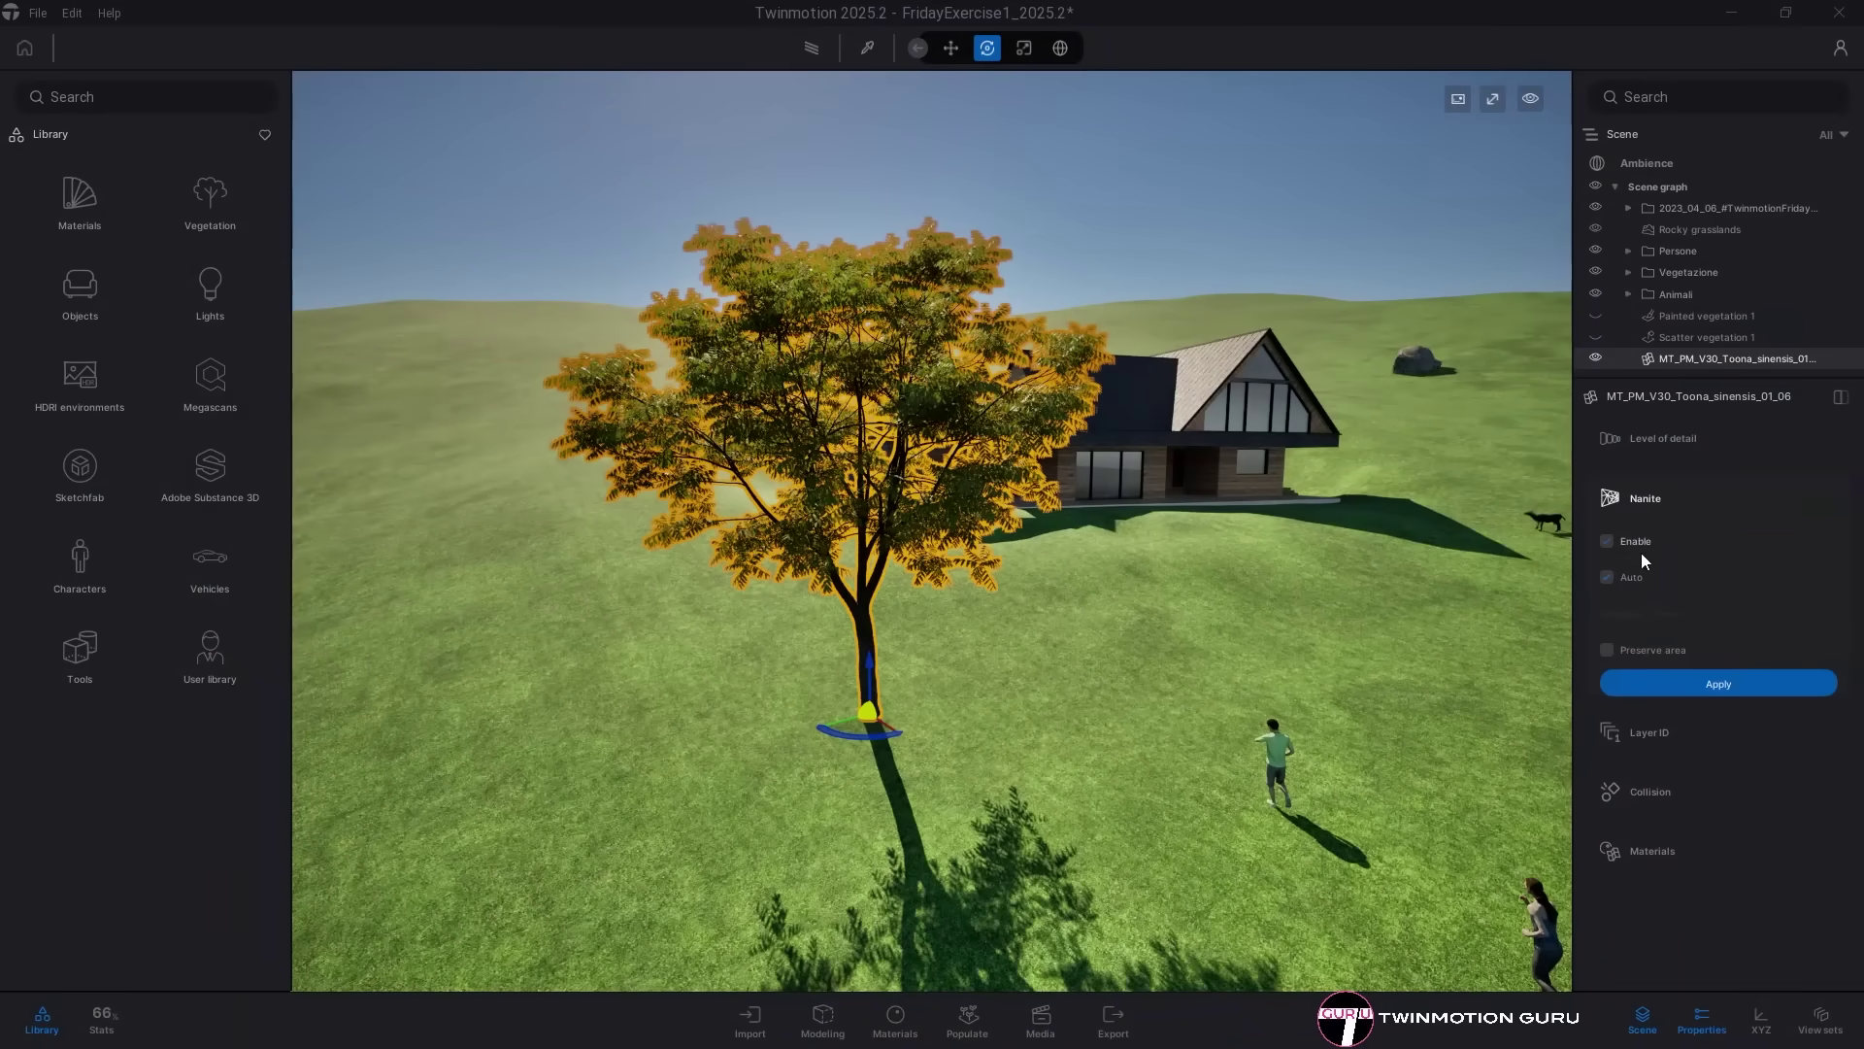
left_click(1658, 684)
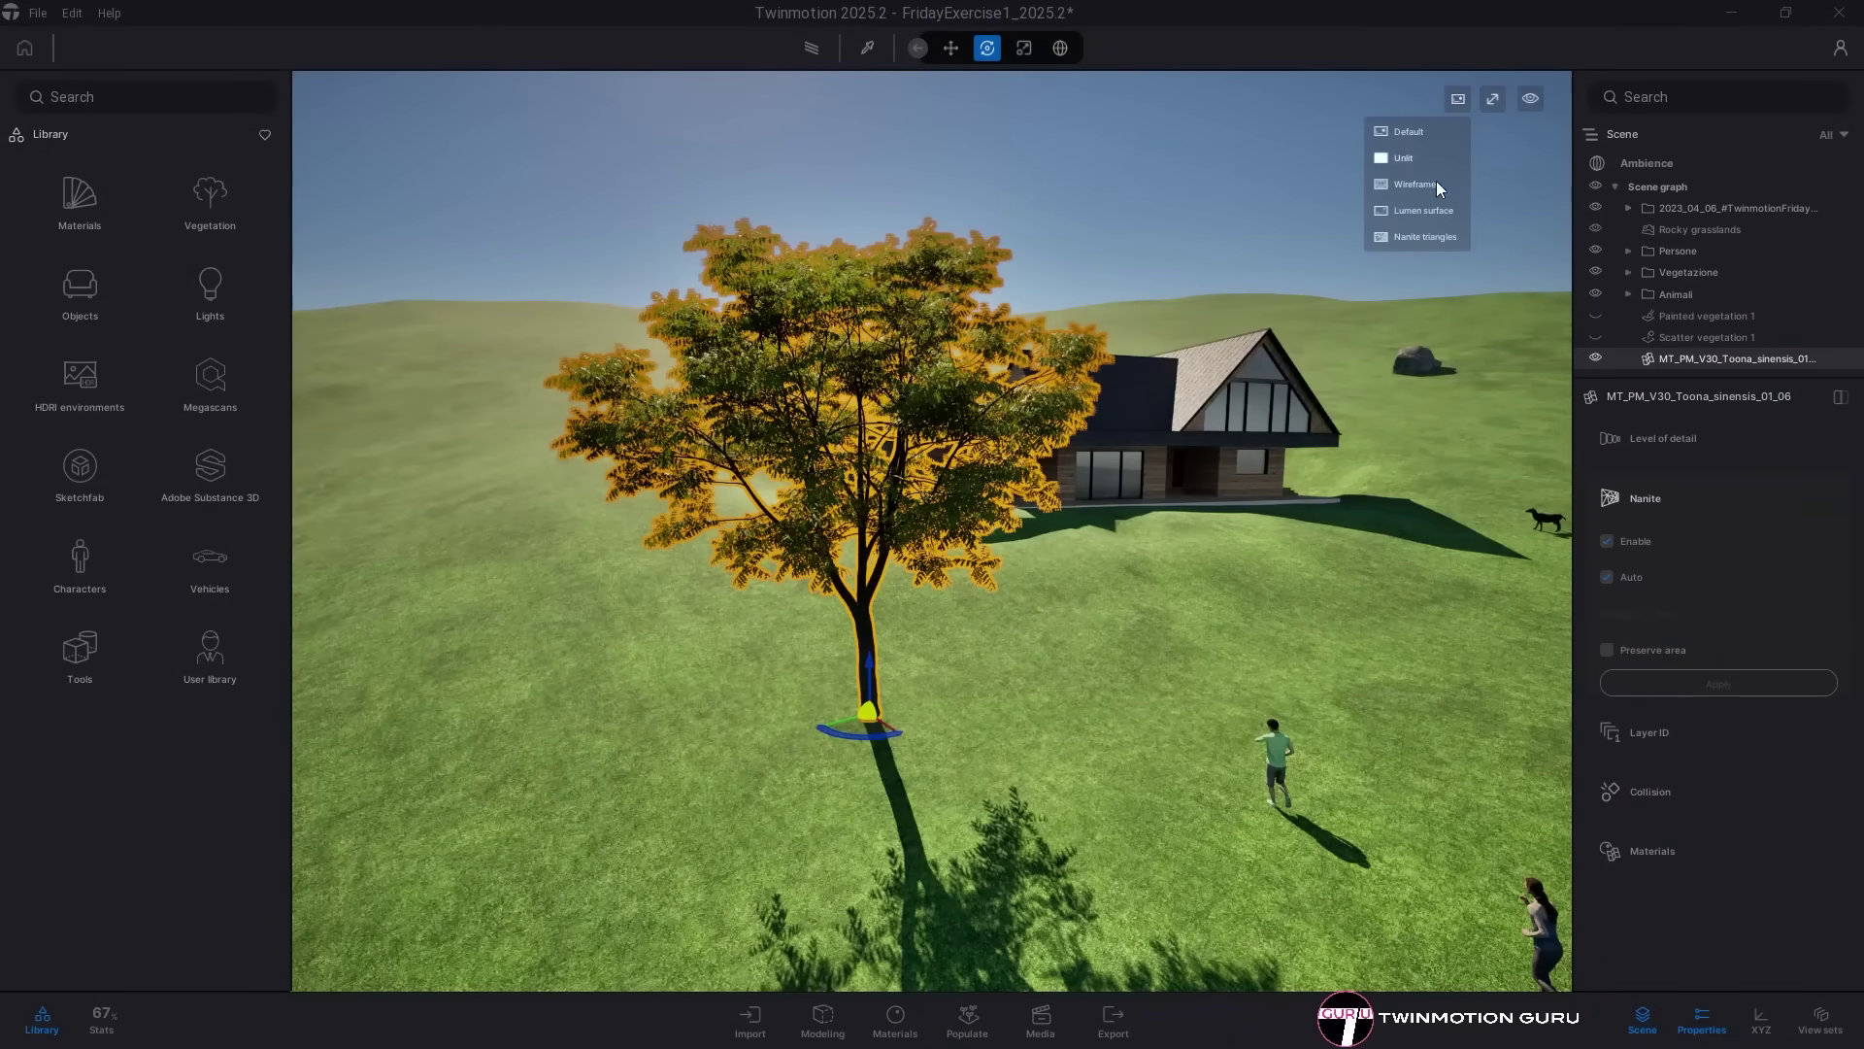
left_click(1419, 236)
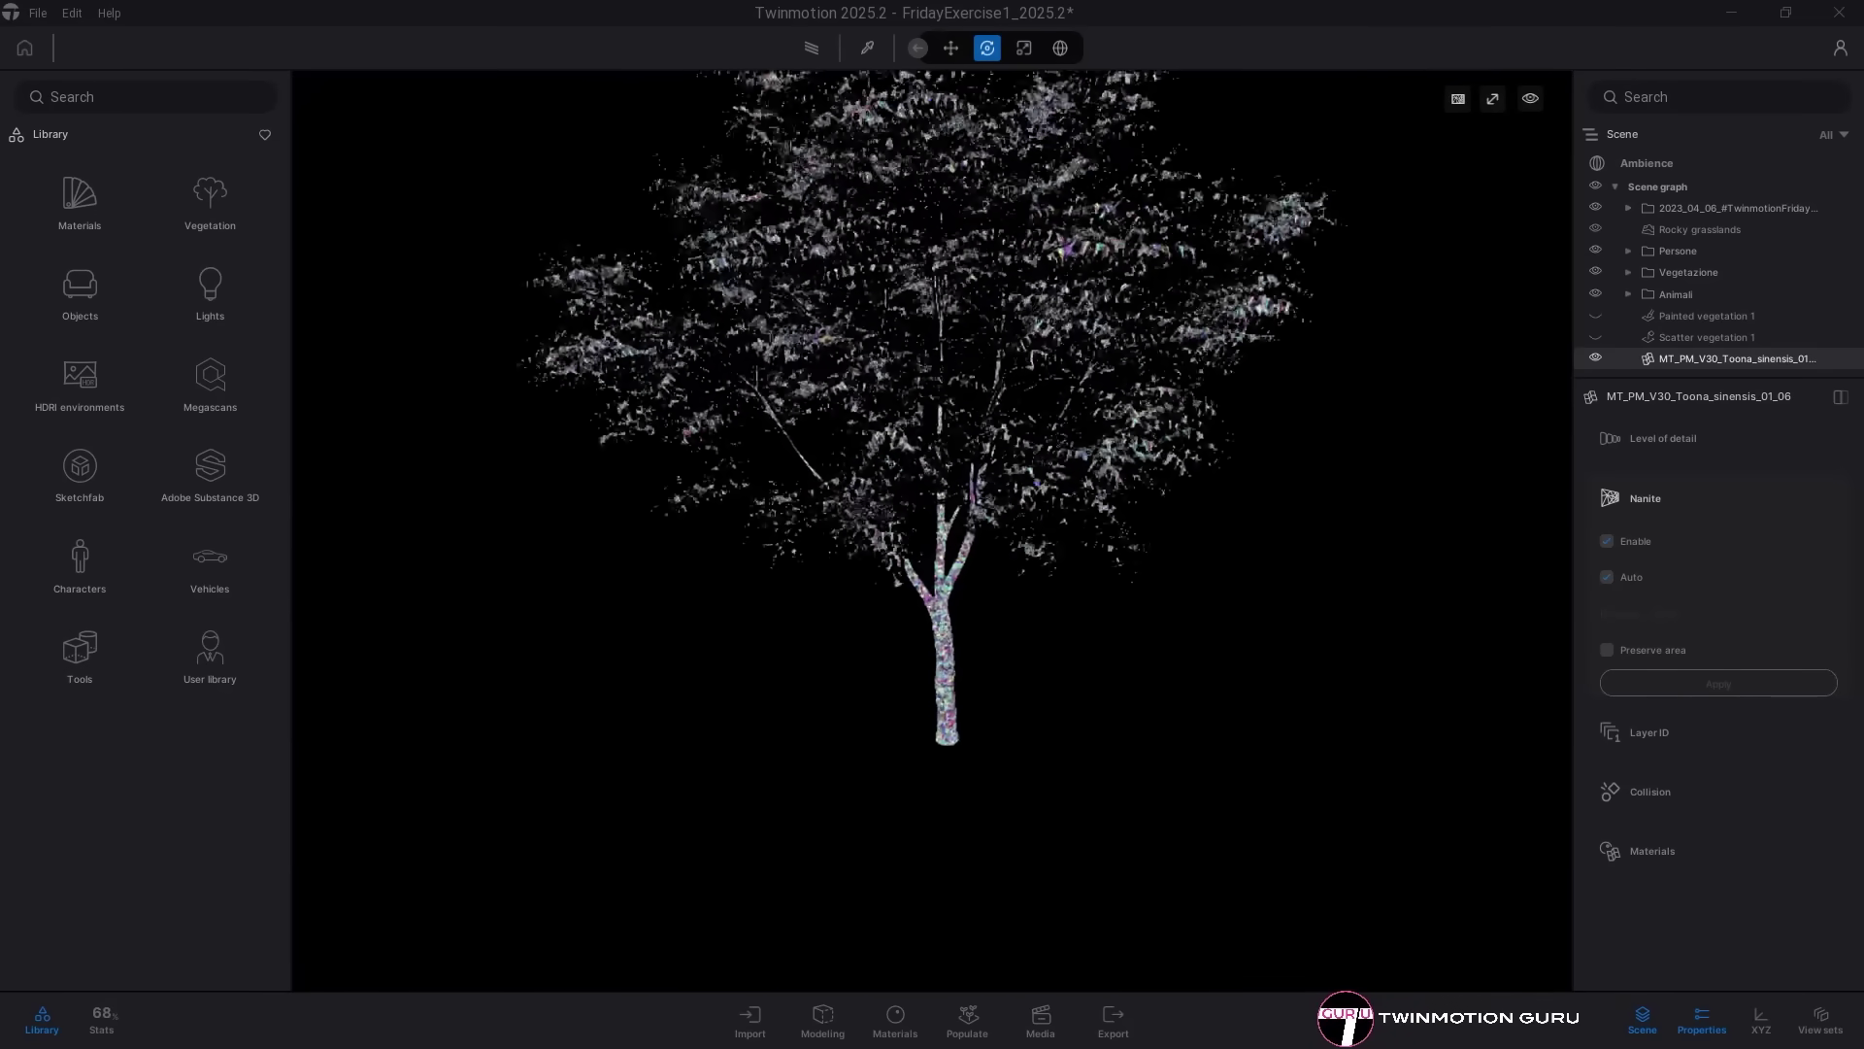
scroll(932, 486, "up", 5)
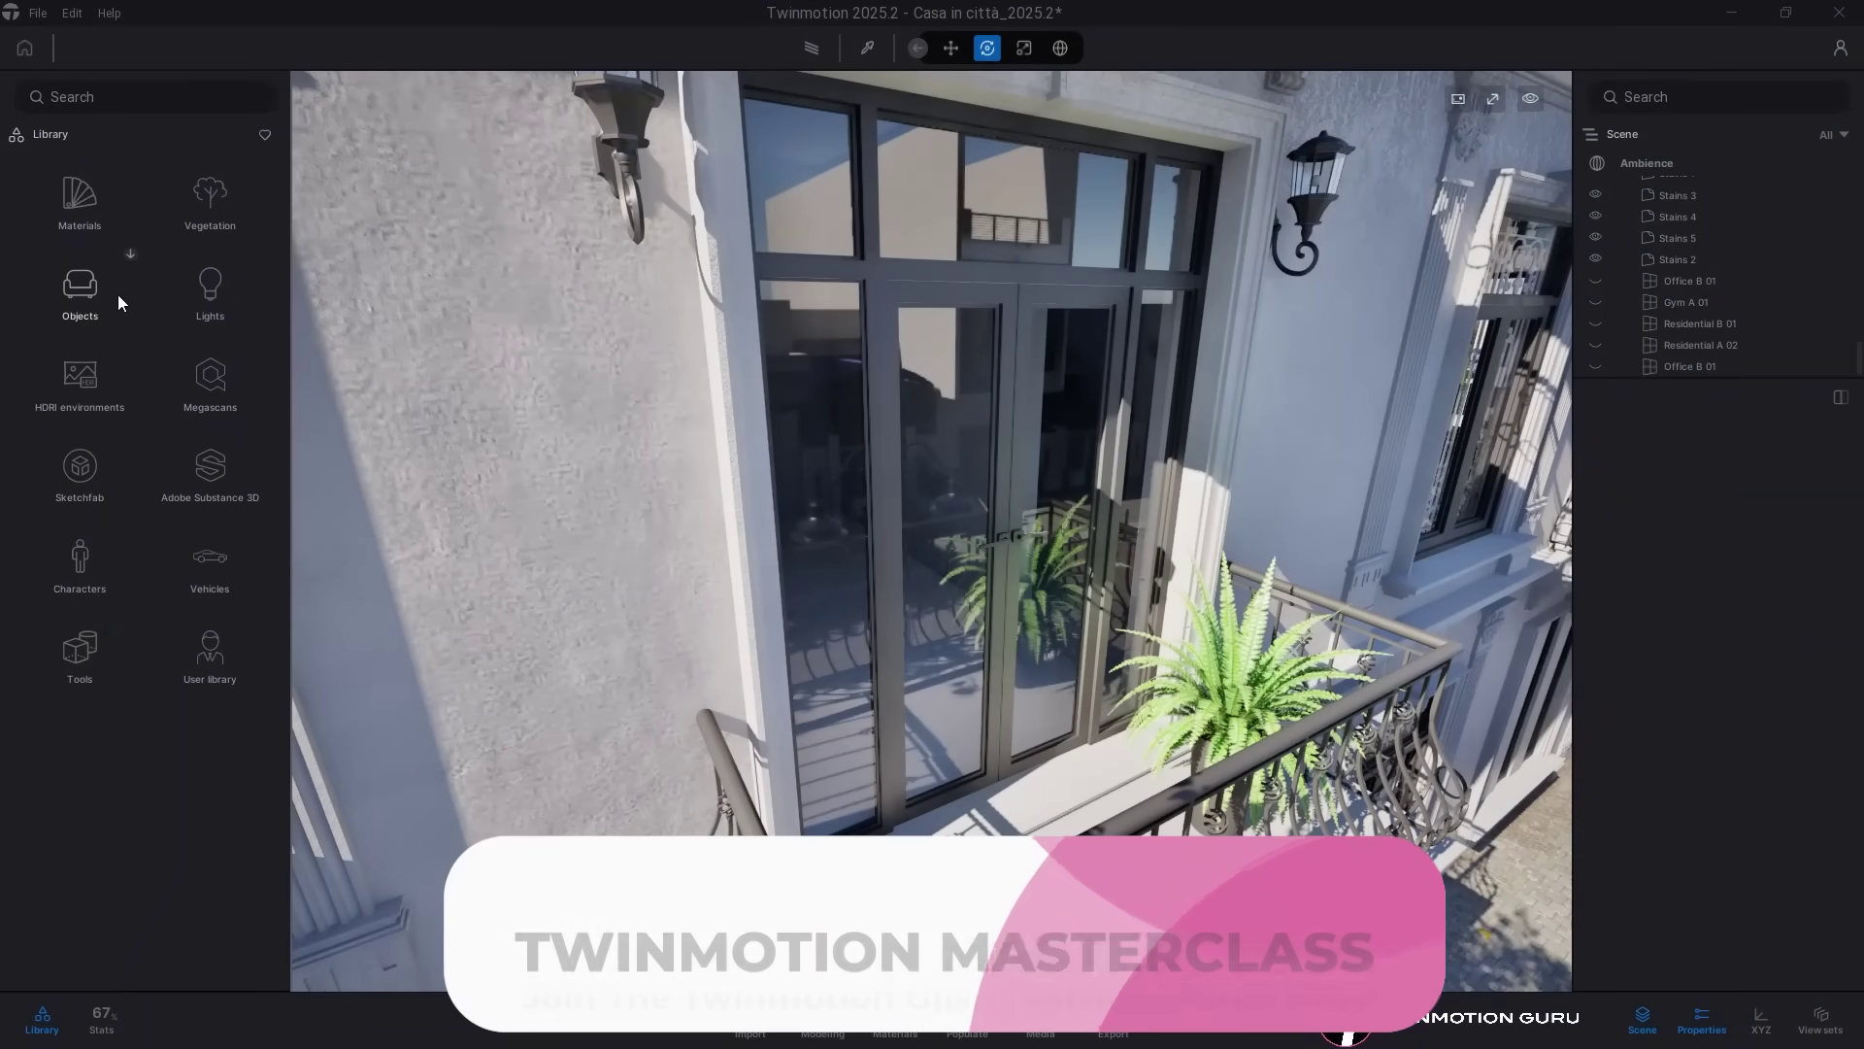
Step: Place the Residential B 01 parallax interior from the Parallax windows library on the balcony window
left_click(82, 560)
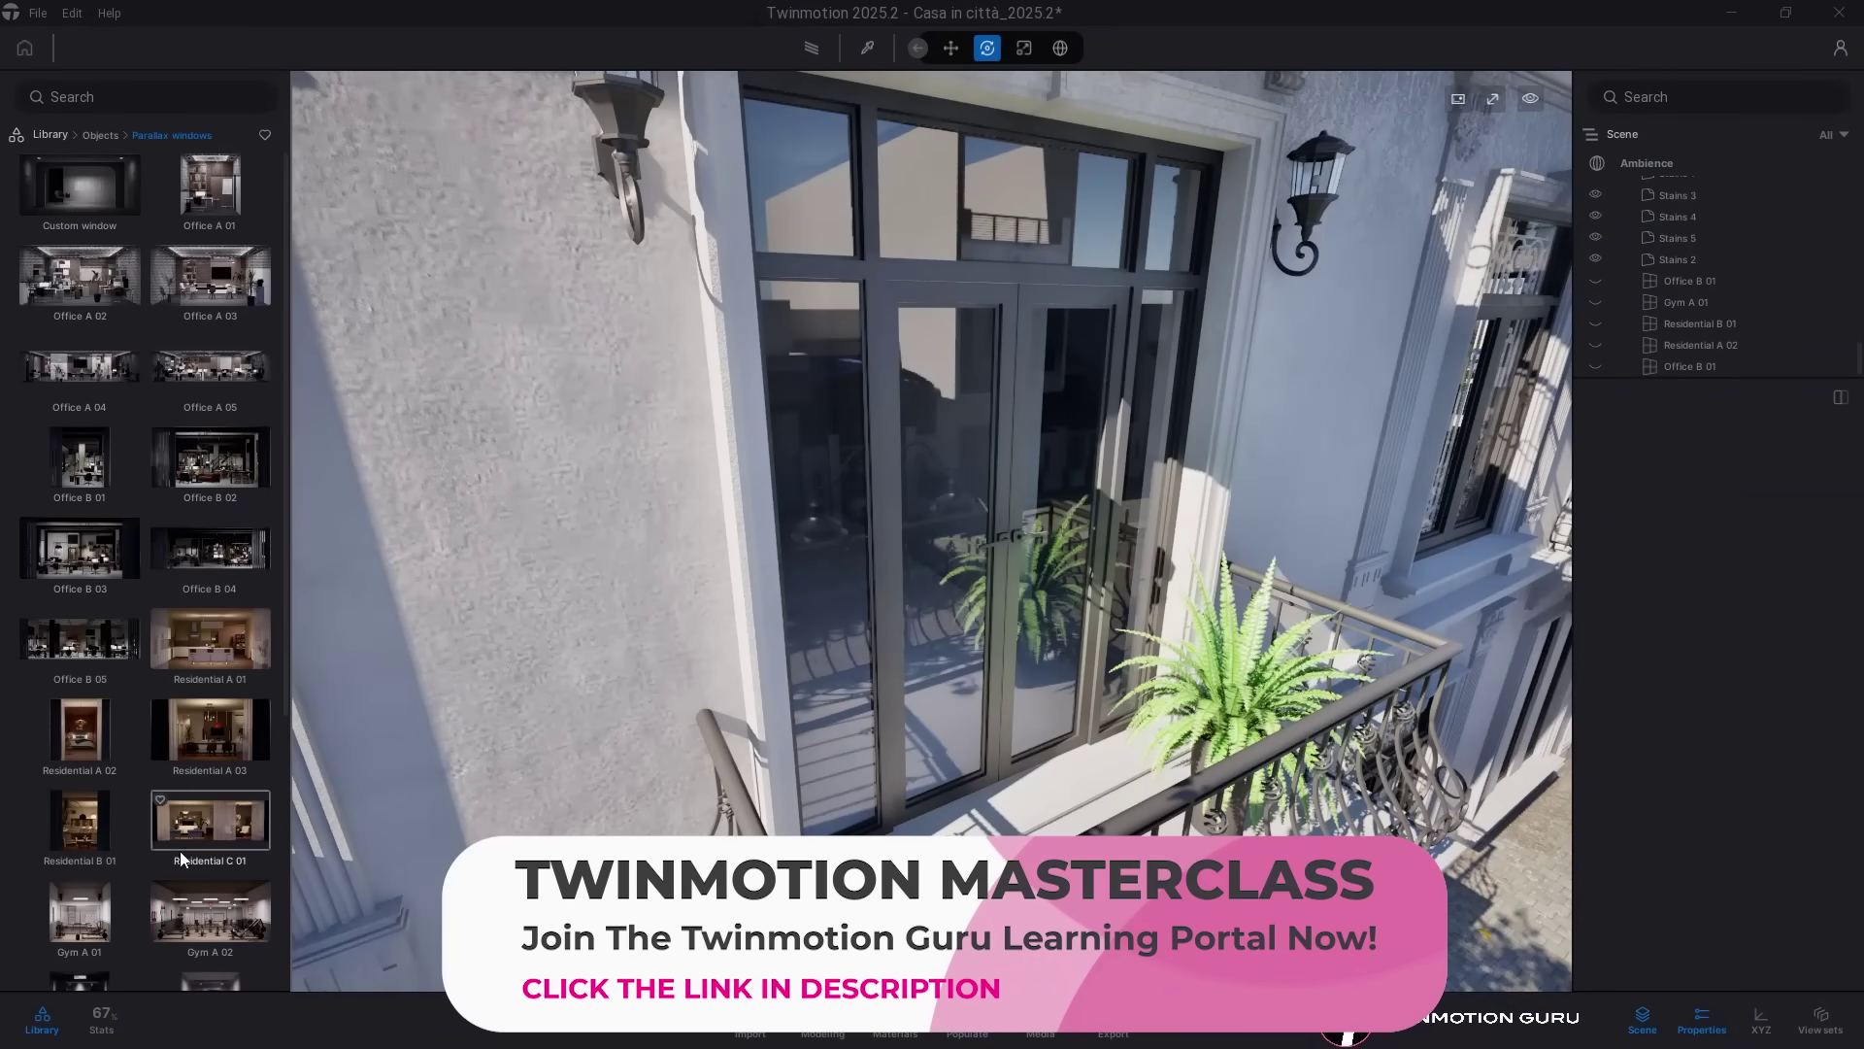
scroll(185, 865, "down", 1)
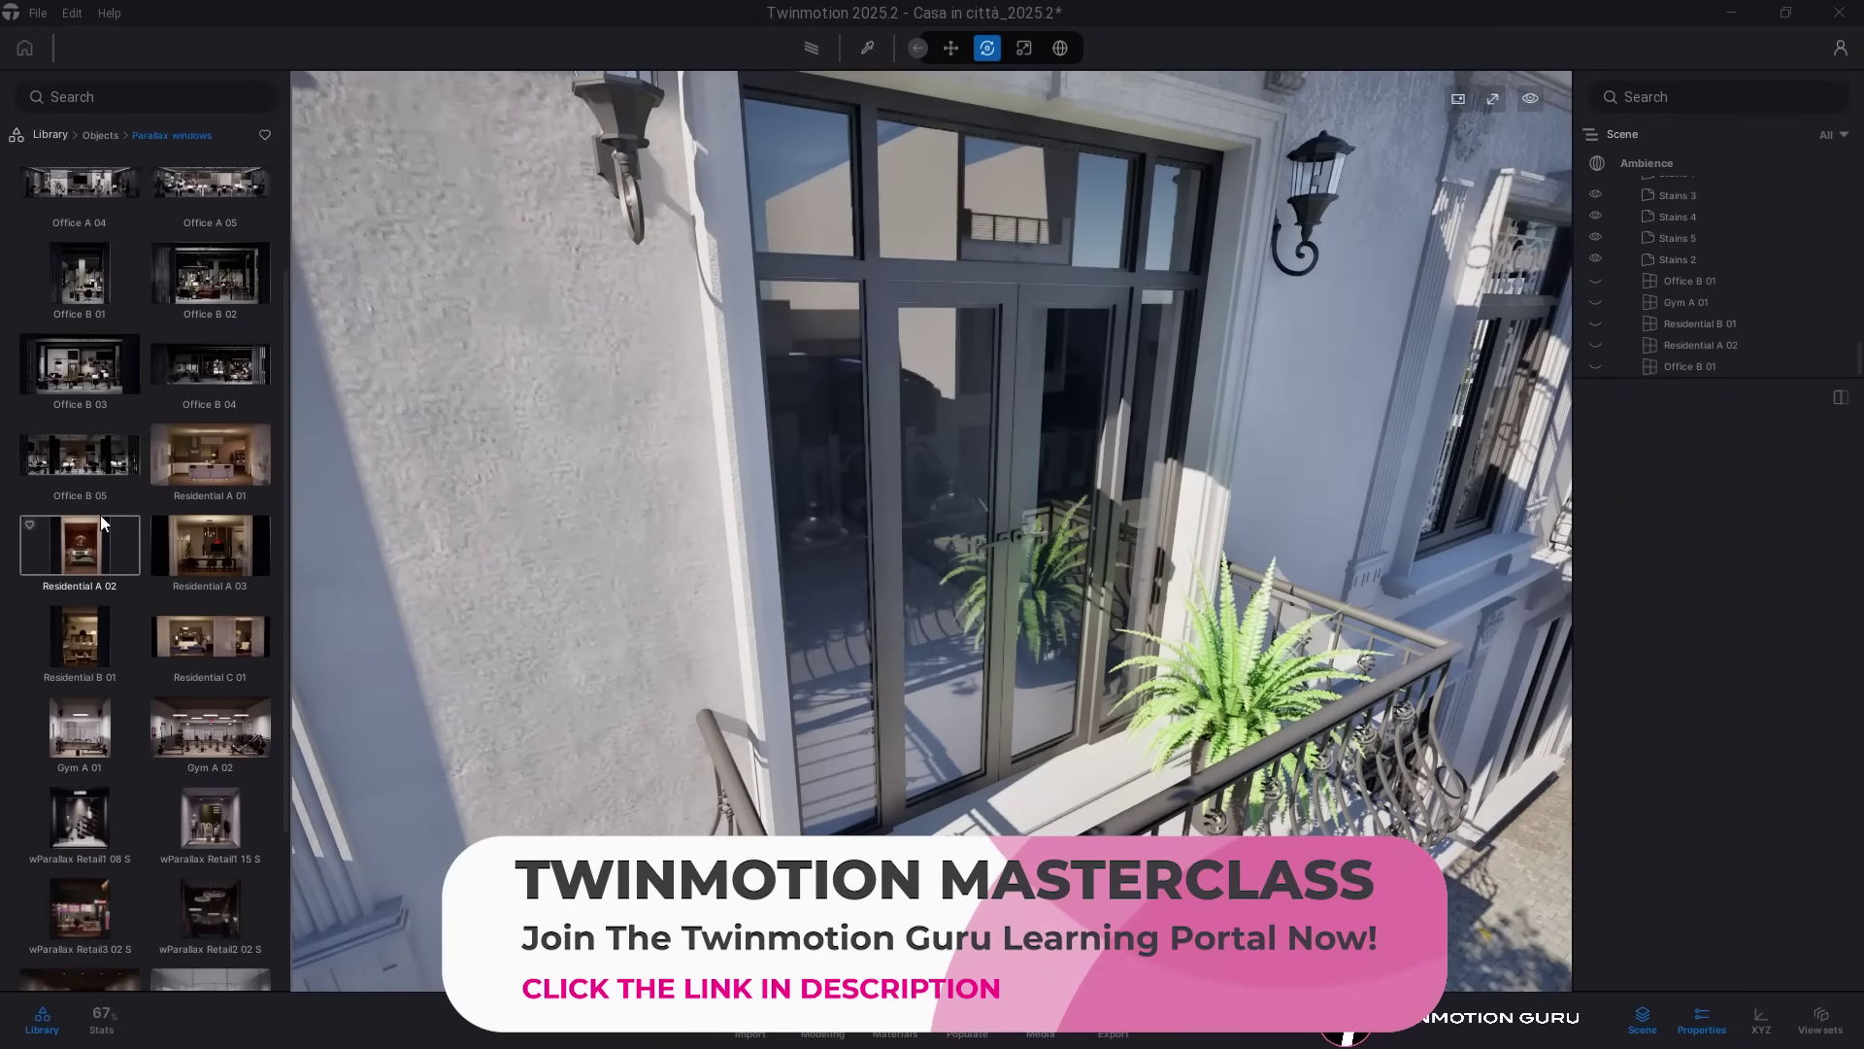
left_click_drag(78, 649, 1004, 788)
right_click_drag(1004, 788, 855, 781)
Step: Select the placed parallax window and give its Layers 3 interior layer some depth
left_click(1675, 367)
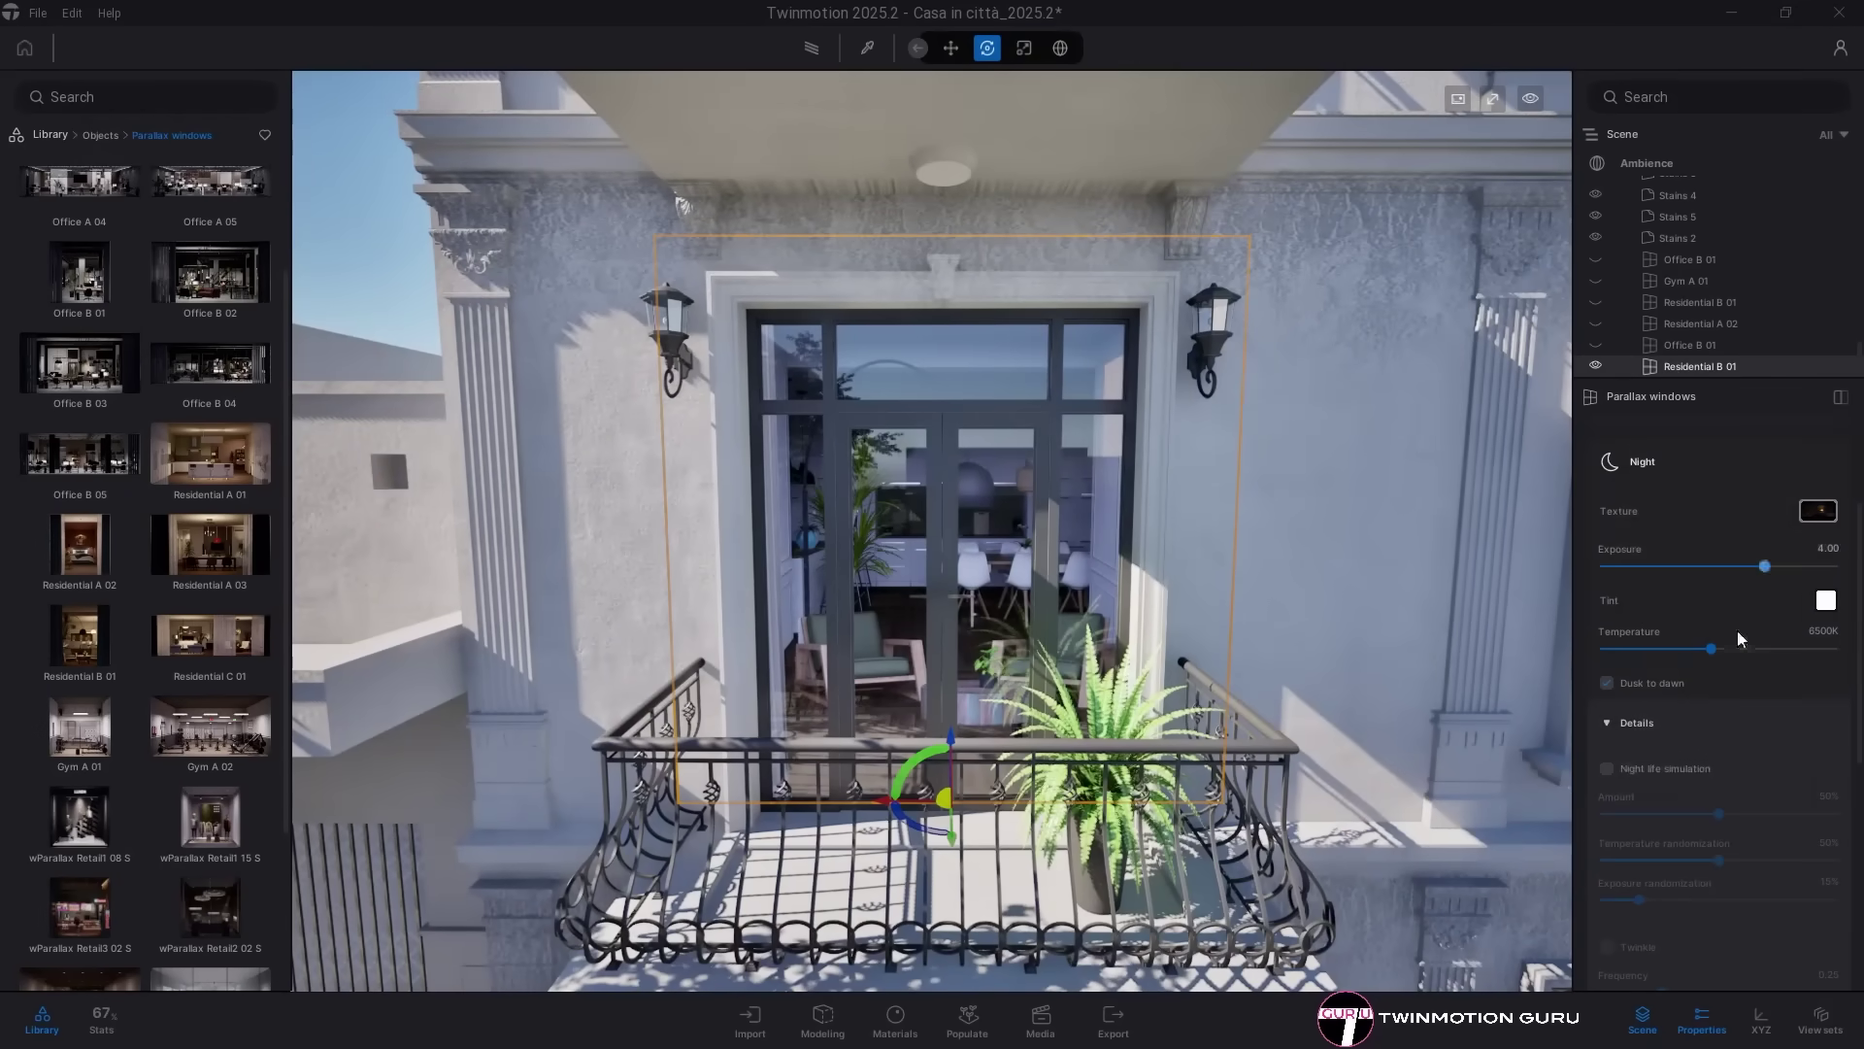
left_click(1628, 1026)
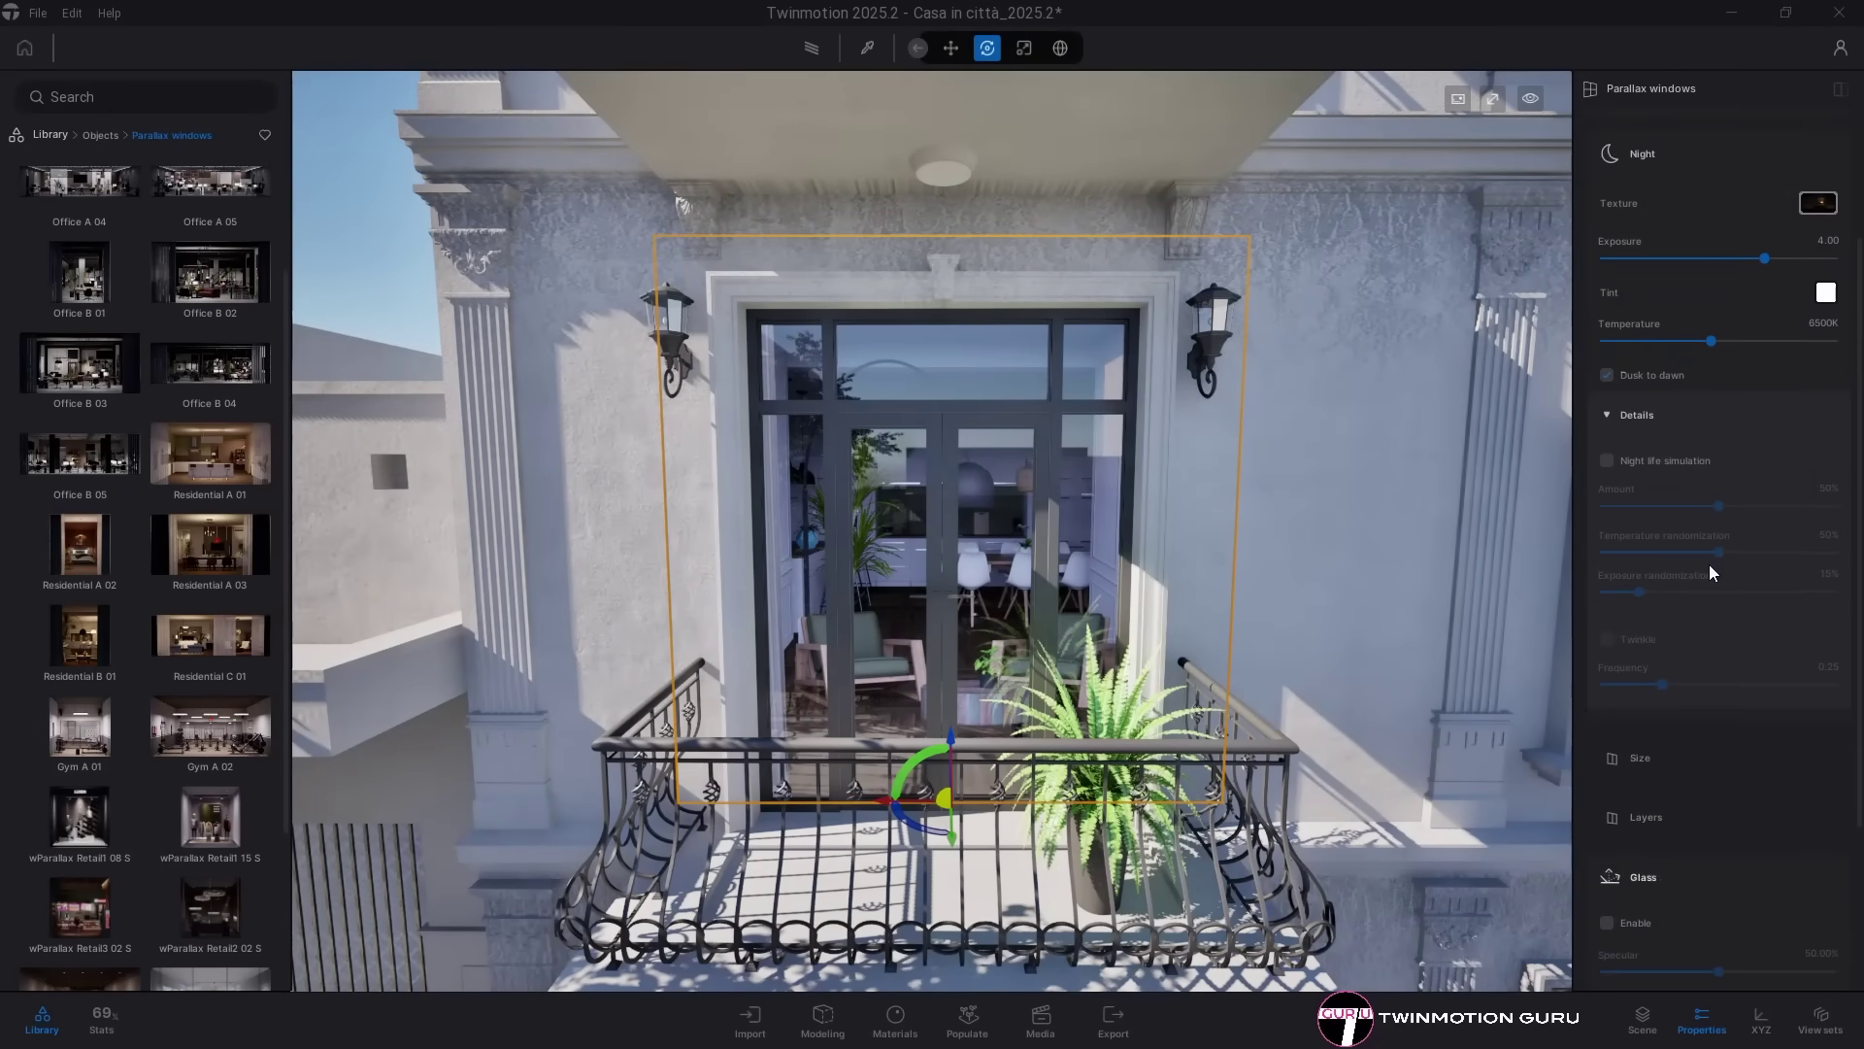
left_click(1625, 415)
left_click(1750, 596)
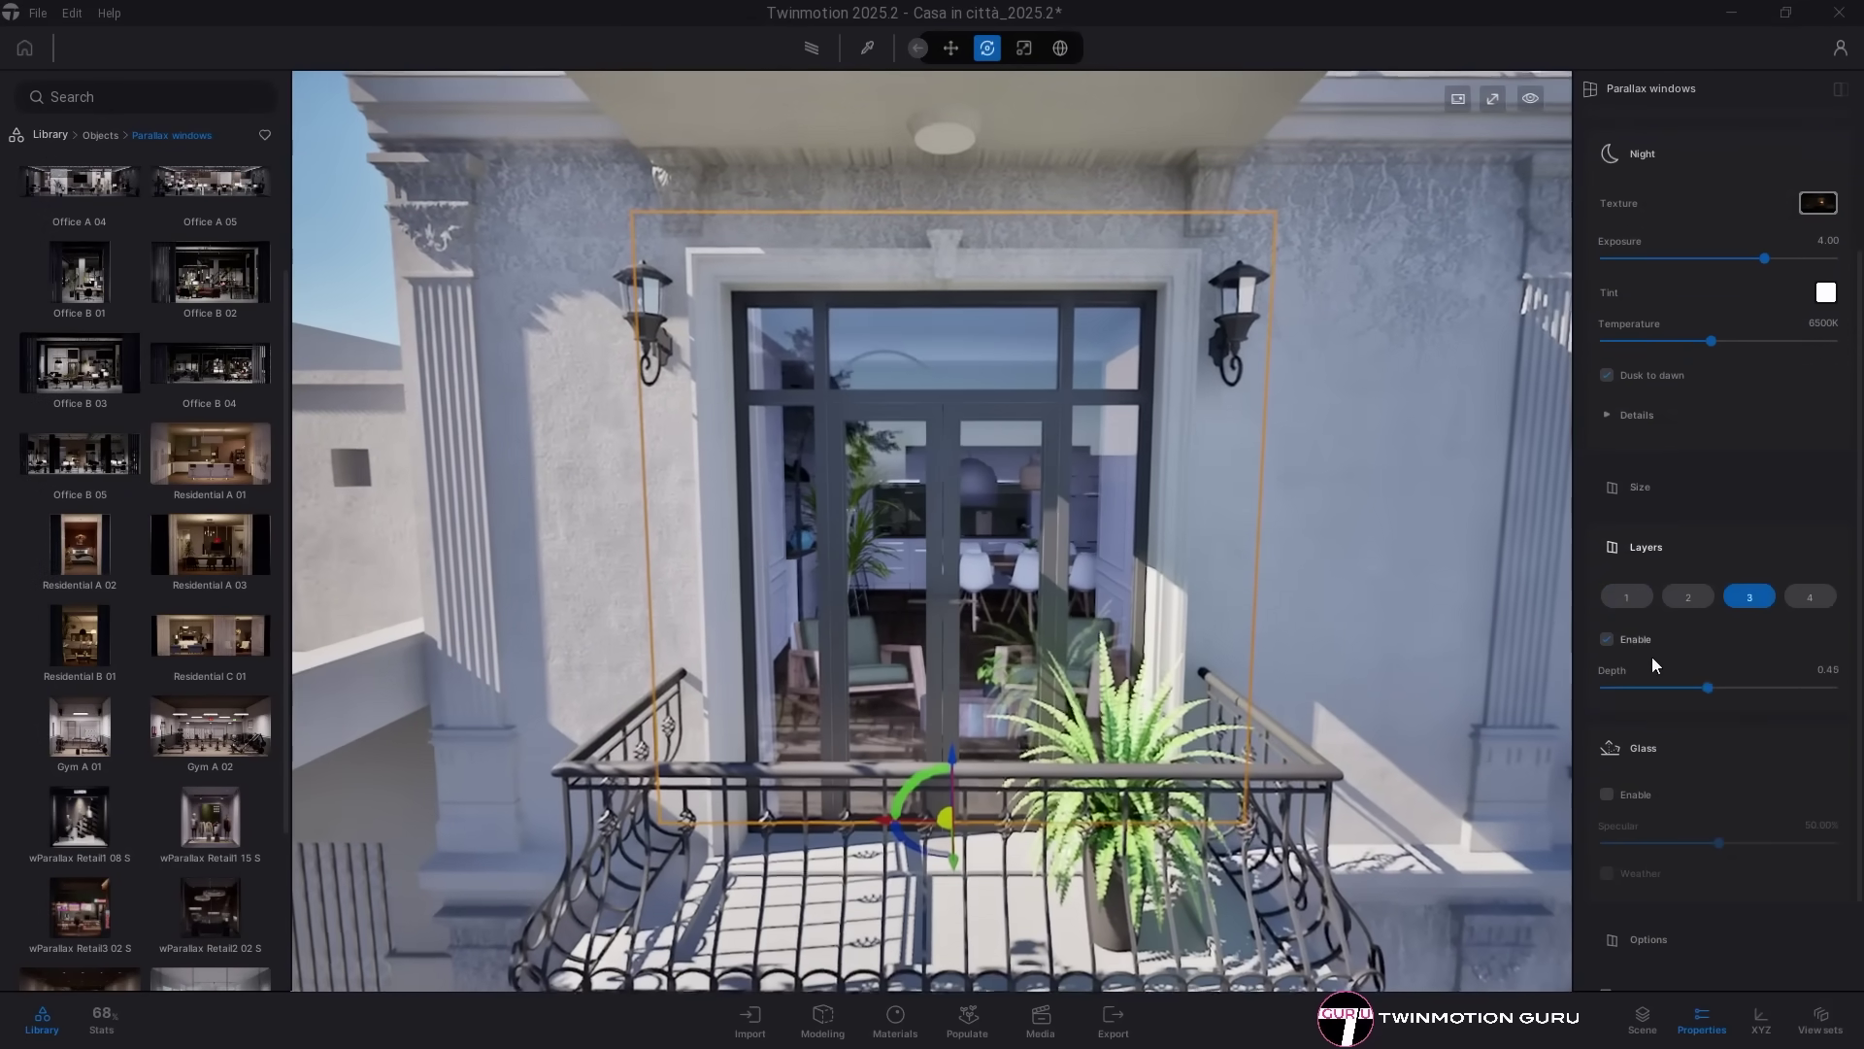
left_click(1709, 687)
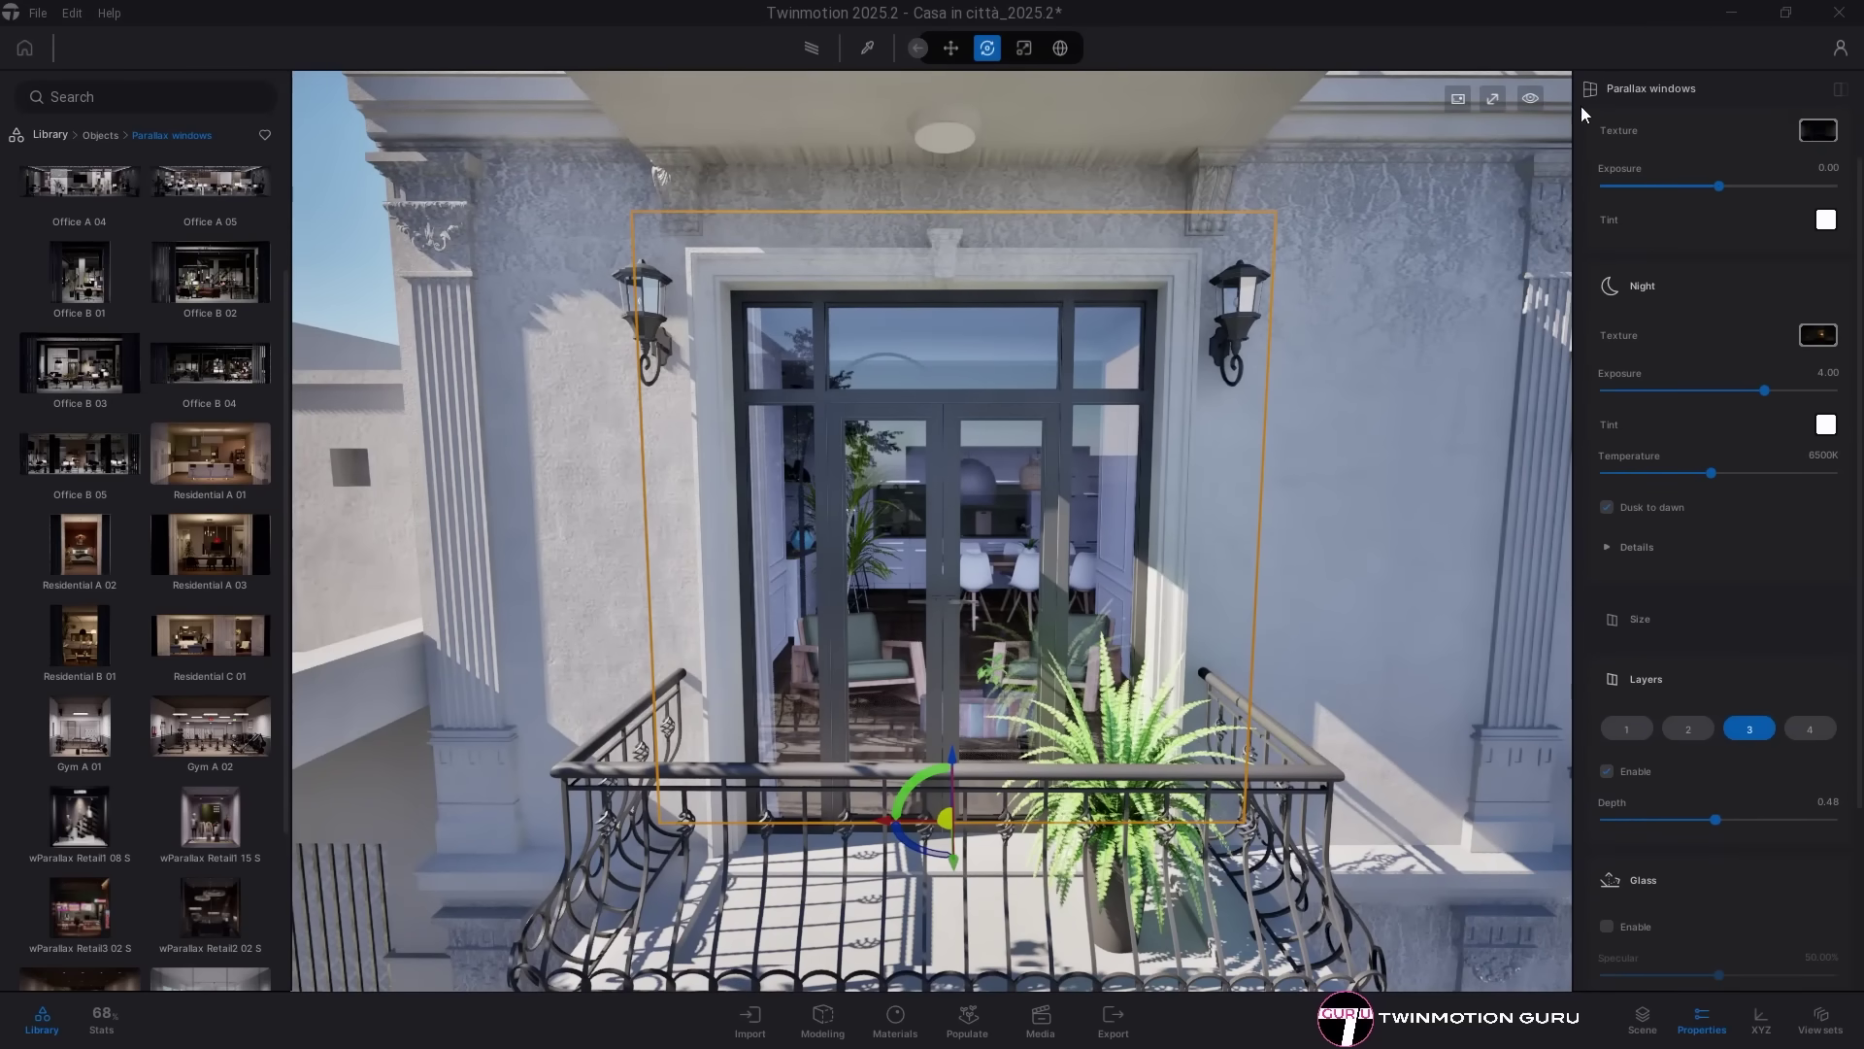
Step: Set the time of day to night and pull back to see the lit facade
mouse_move(1522, 149)
left_click_drag(1437, 289, 1438, 288)
right_click_drag(1378, 391, 1068, 399)
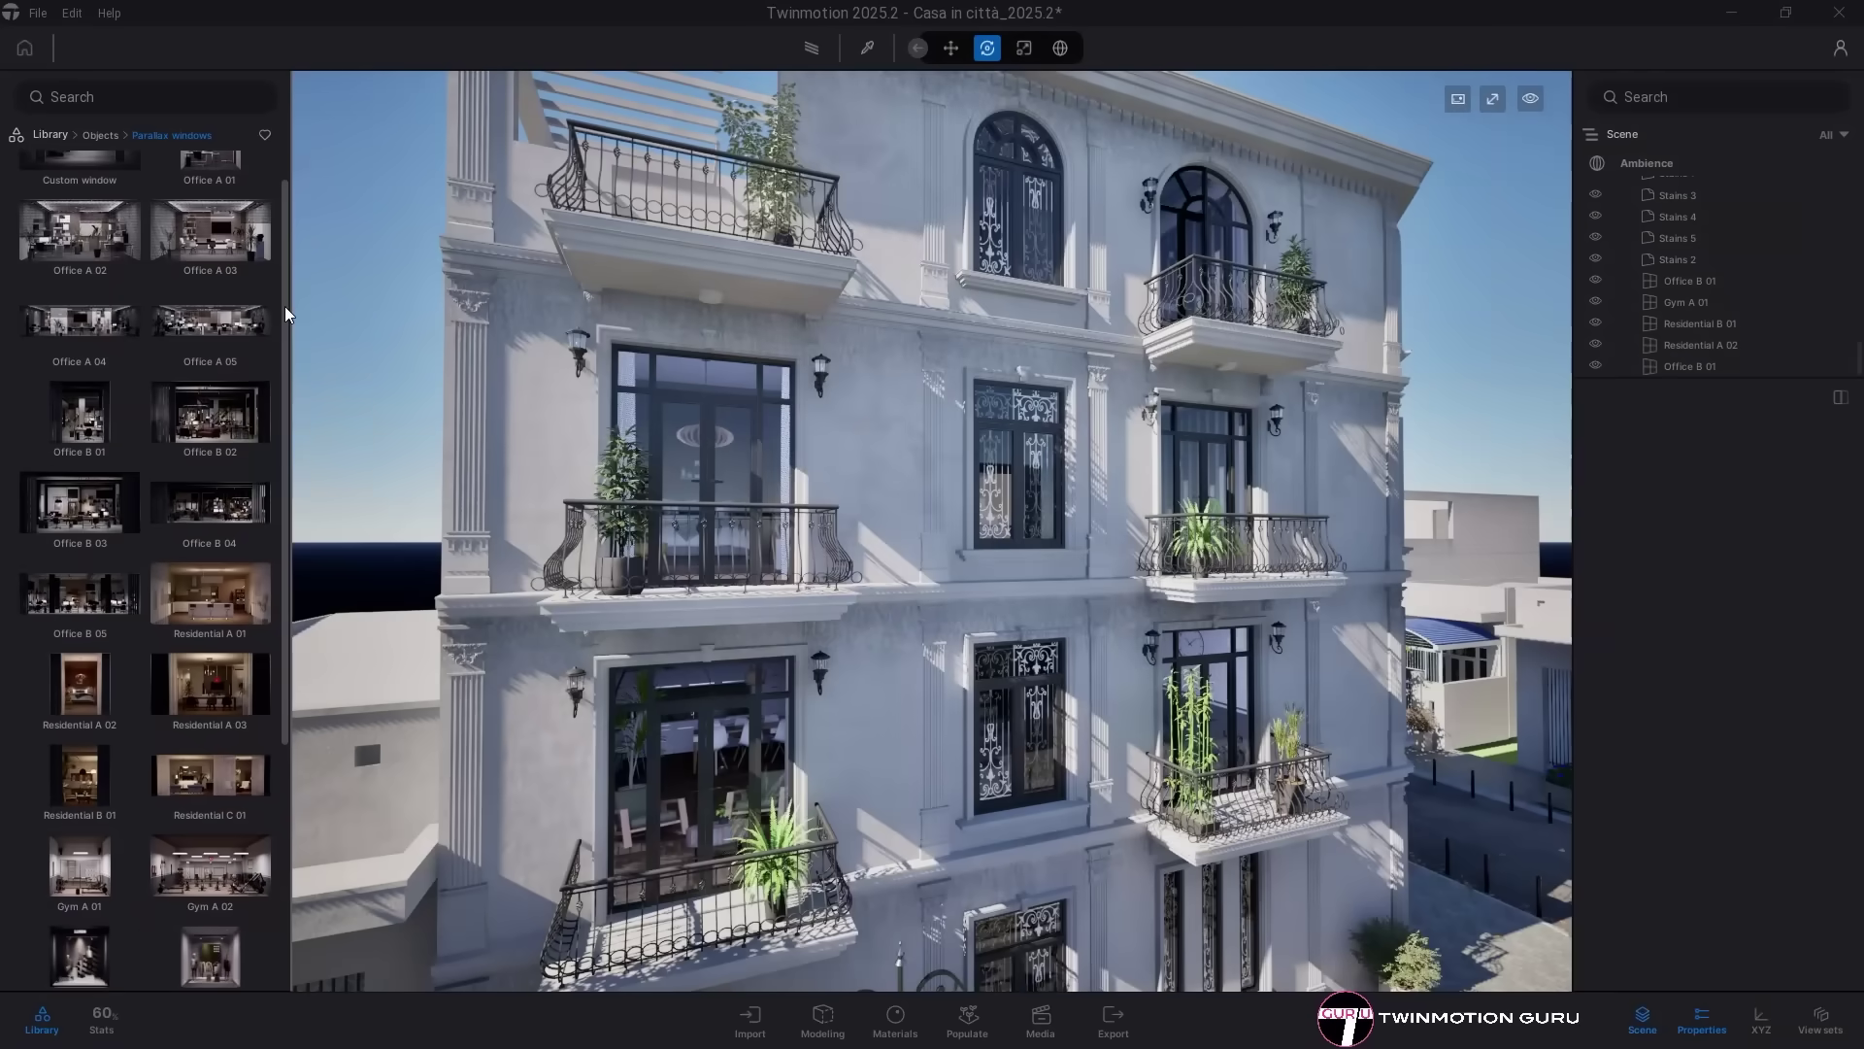
left_click_drag(283, 306, 283, 268)
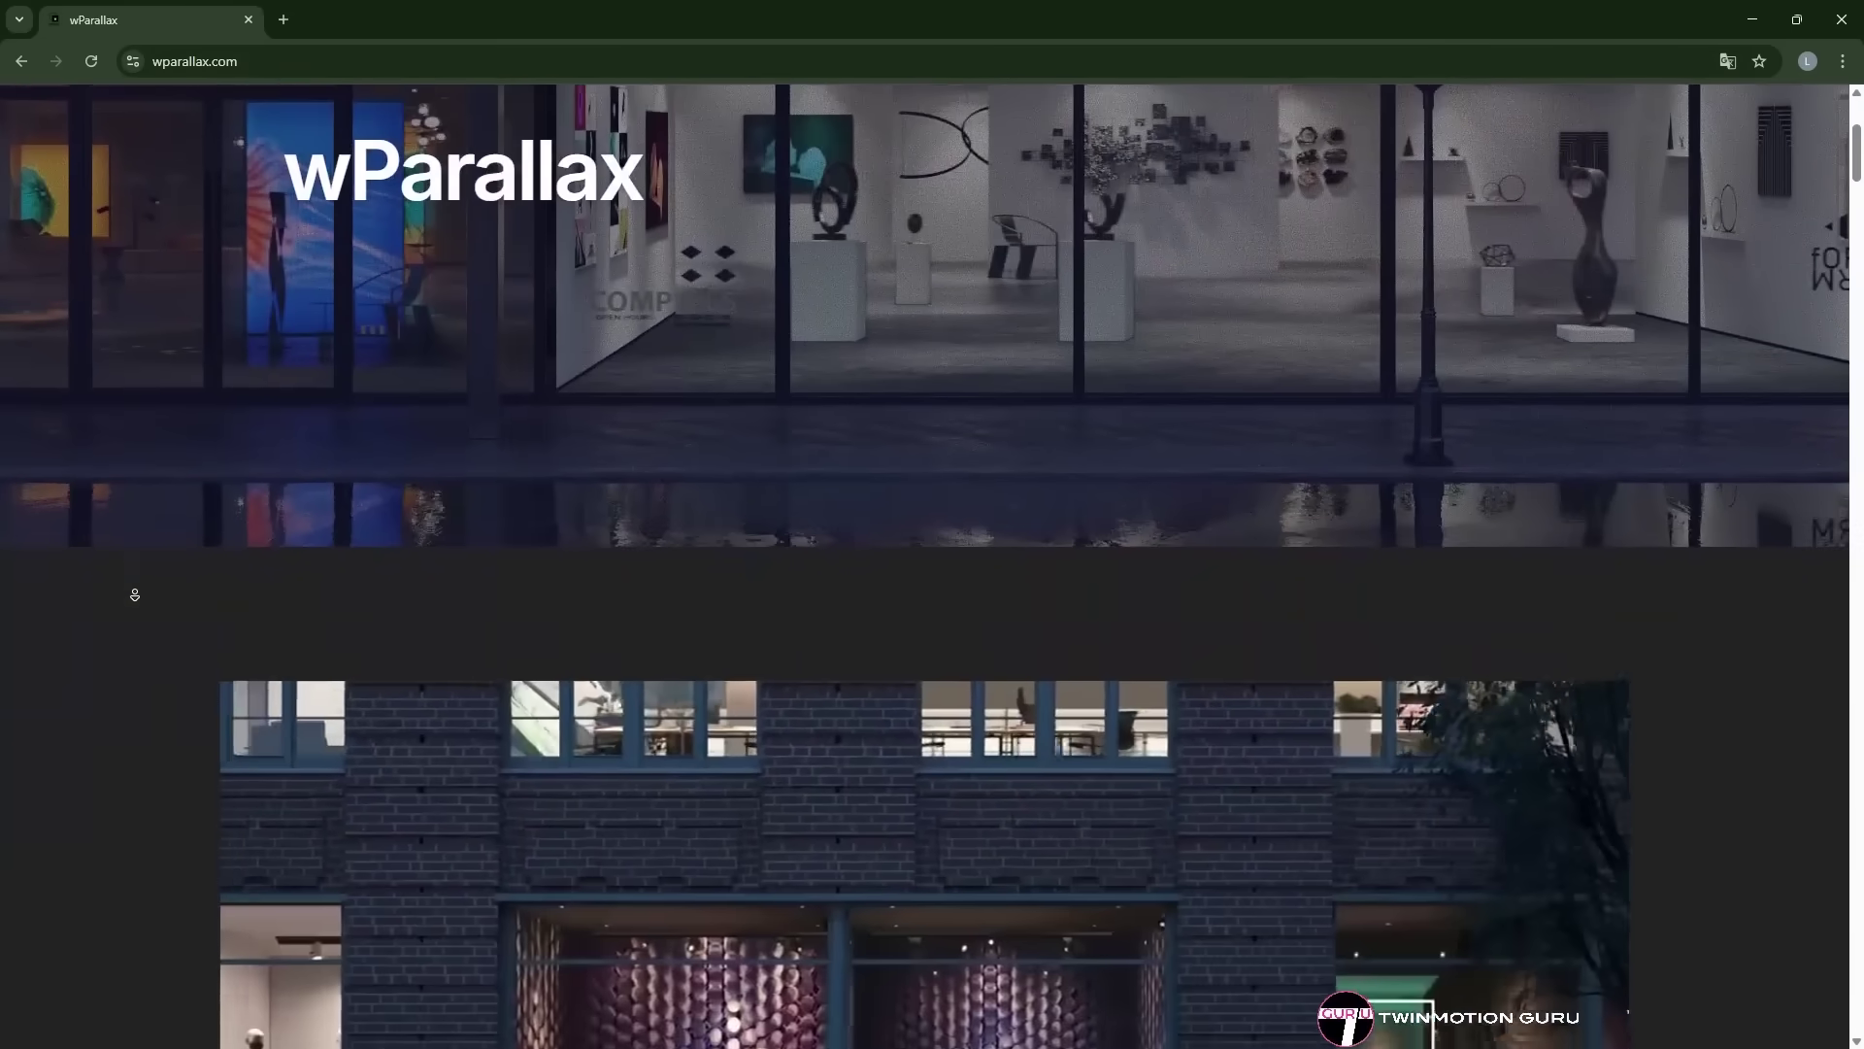
Step: Scroll the wParallax.com page past 'What is it?' to the Rooms, Offices, Retail packs and Bundle Pack 1
scroll(135, 594, "down", 10)
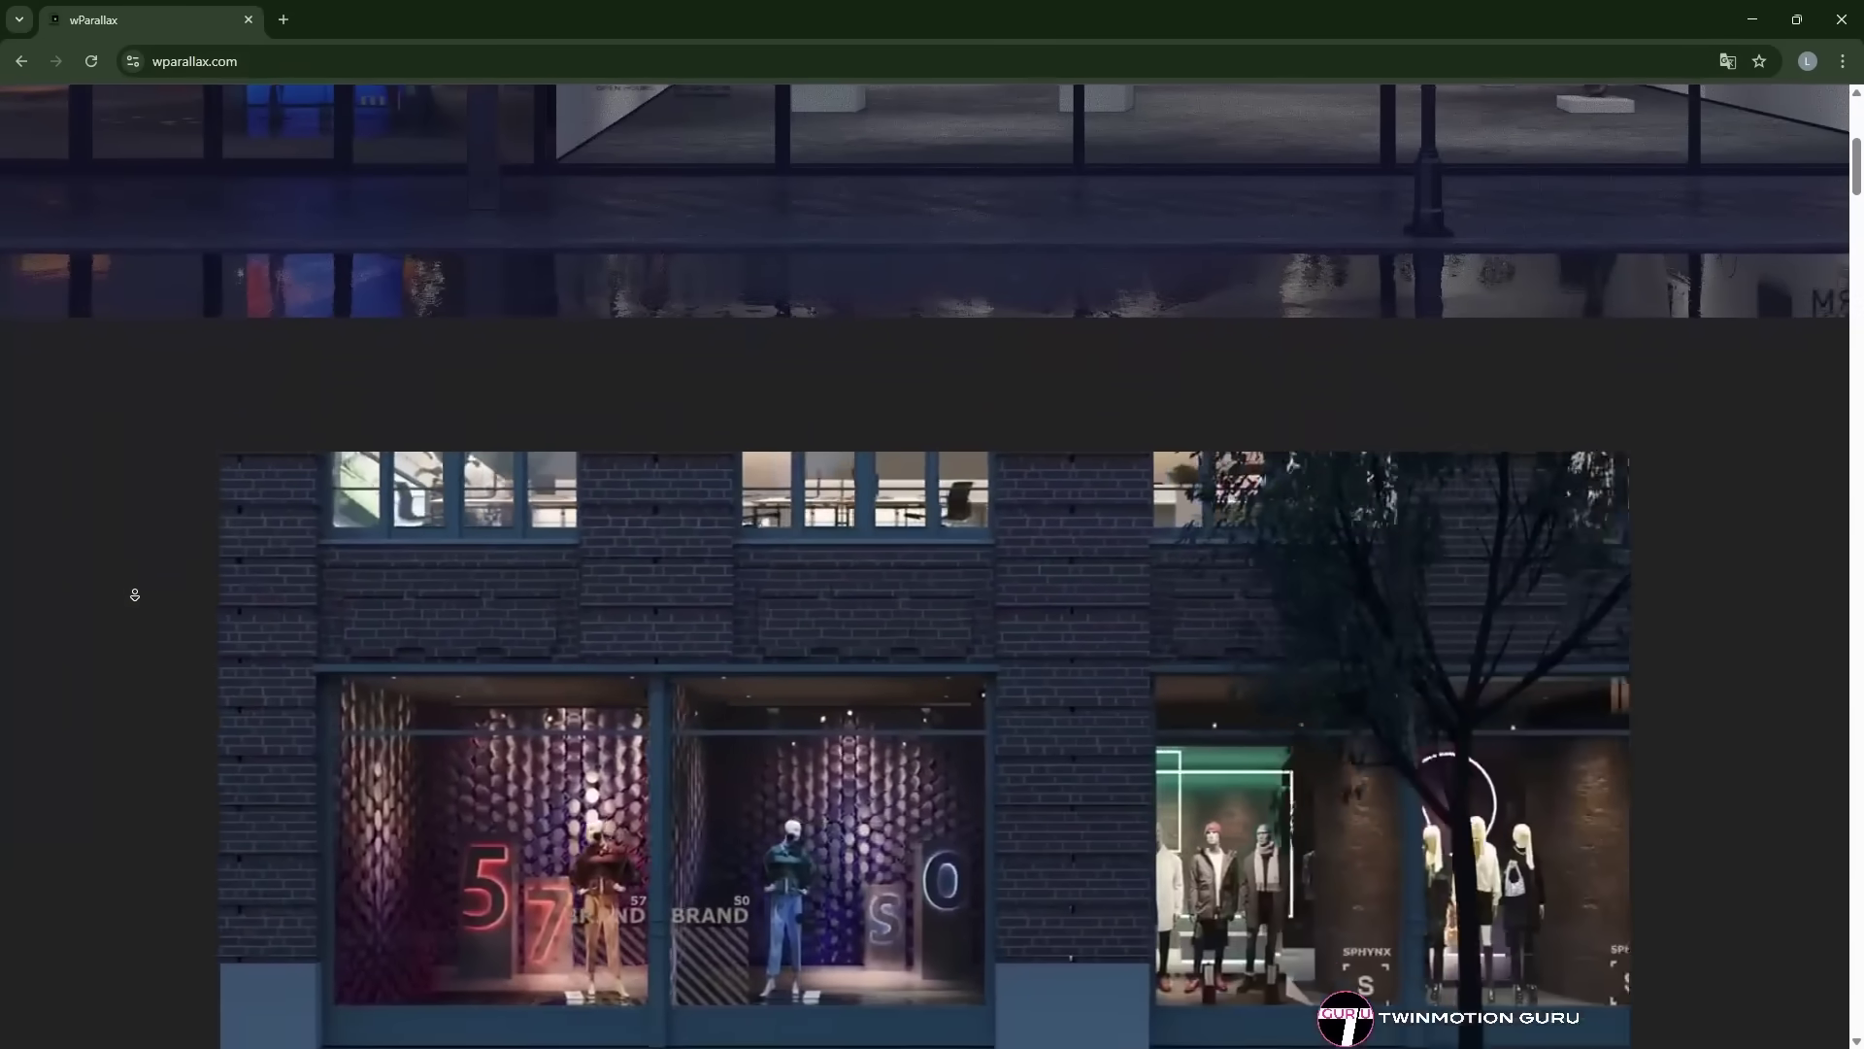
scroll(135, 594, "down", 10)
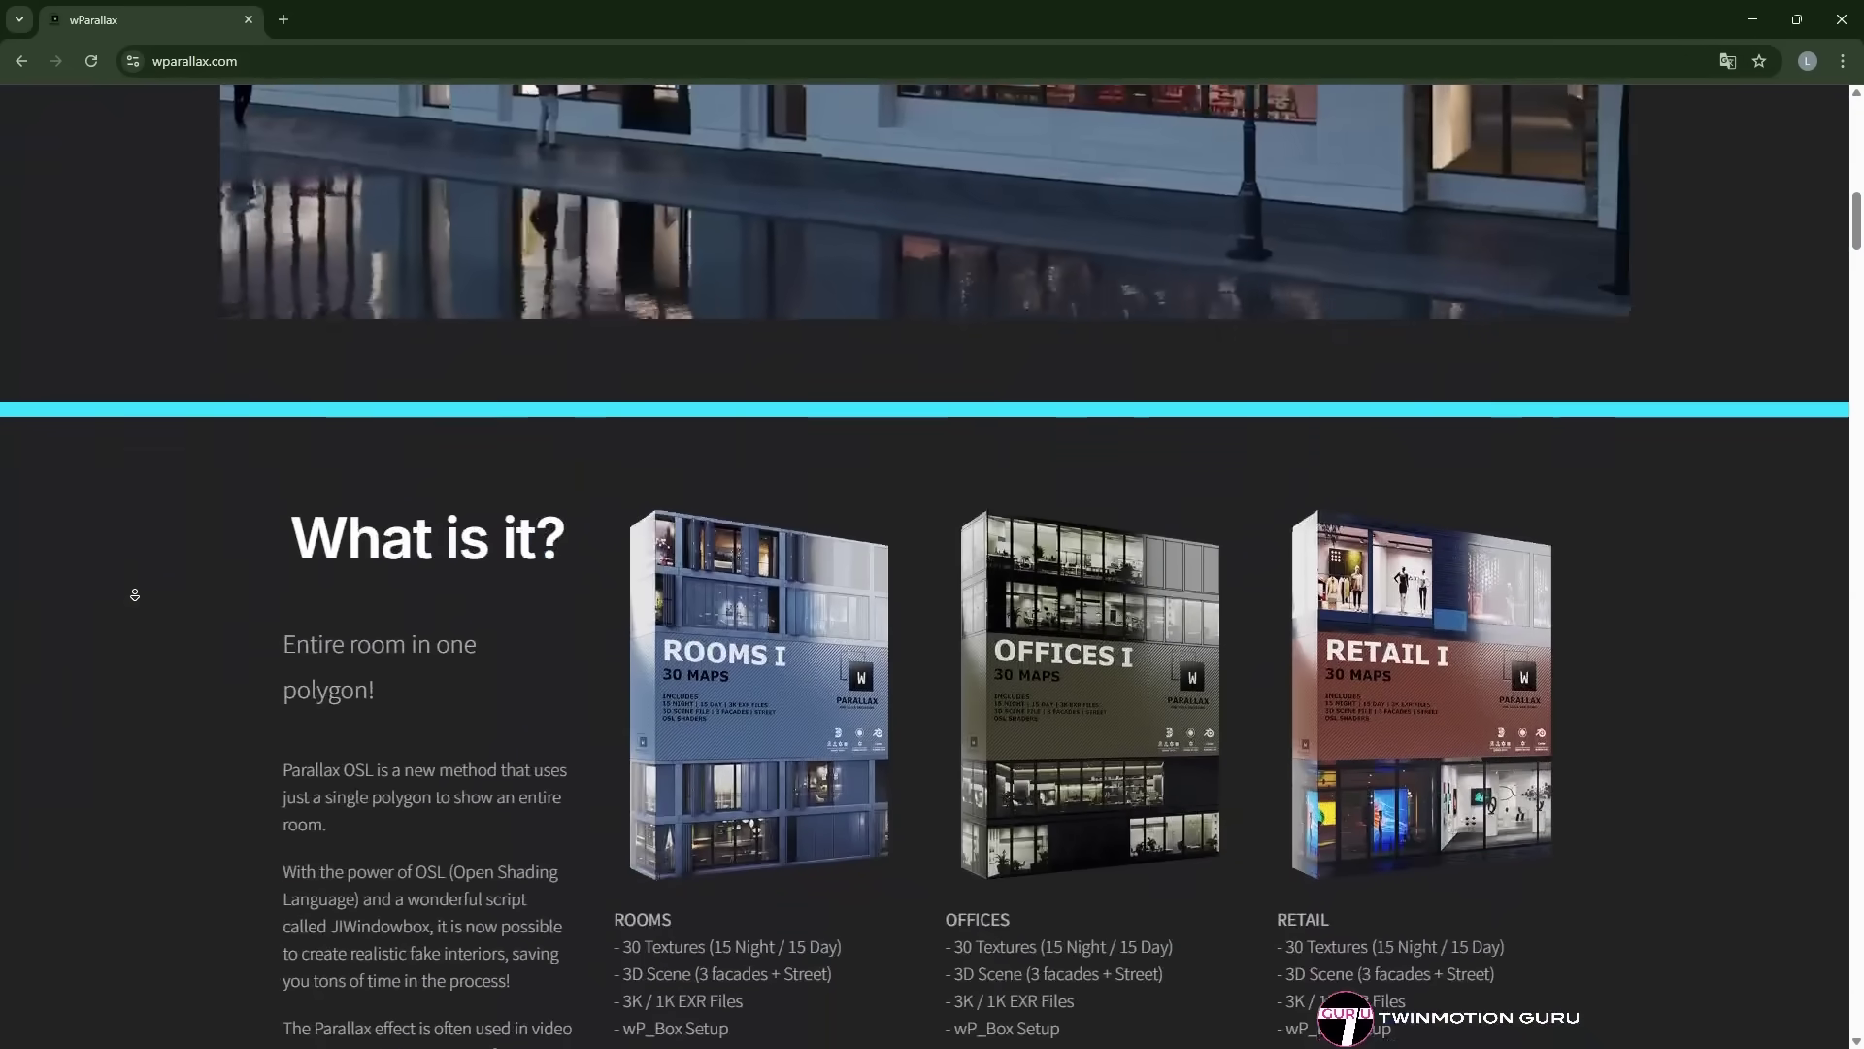
scroll(135, 594, "down", 8)
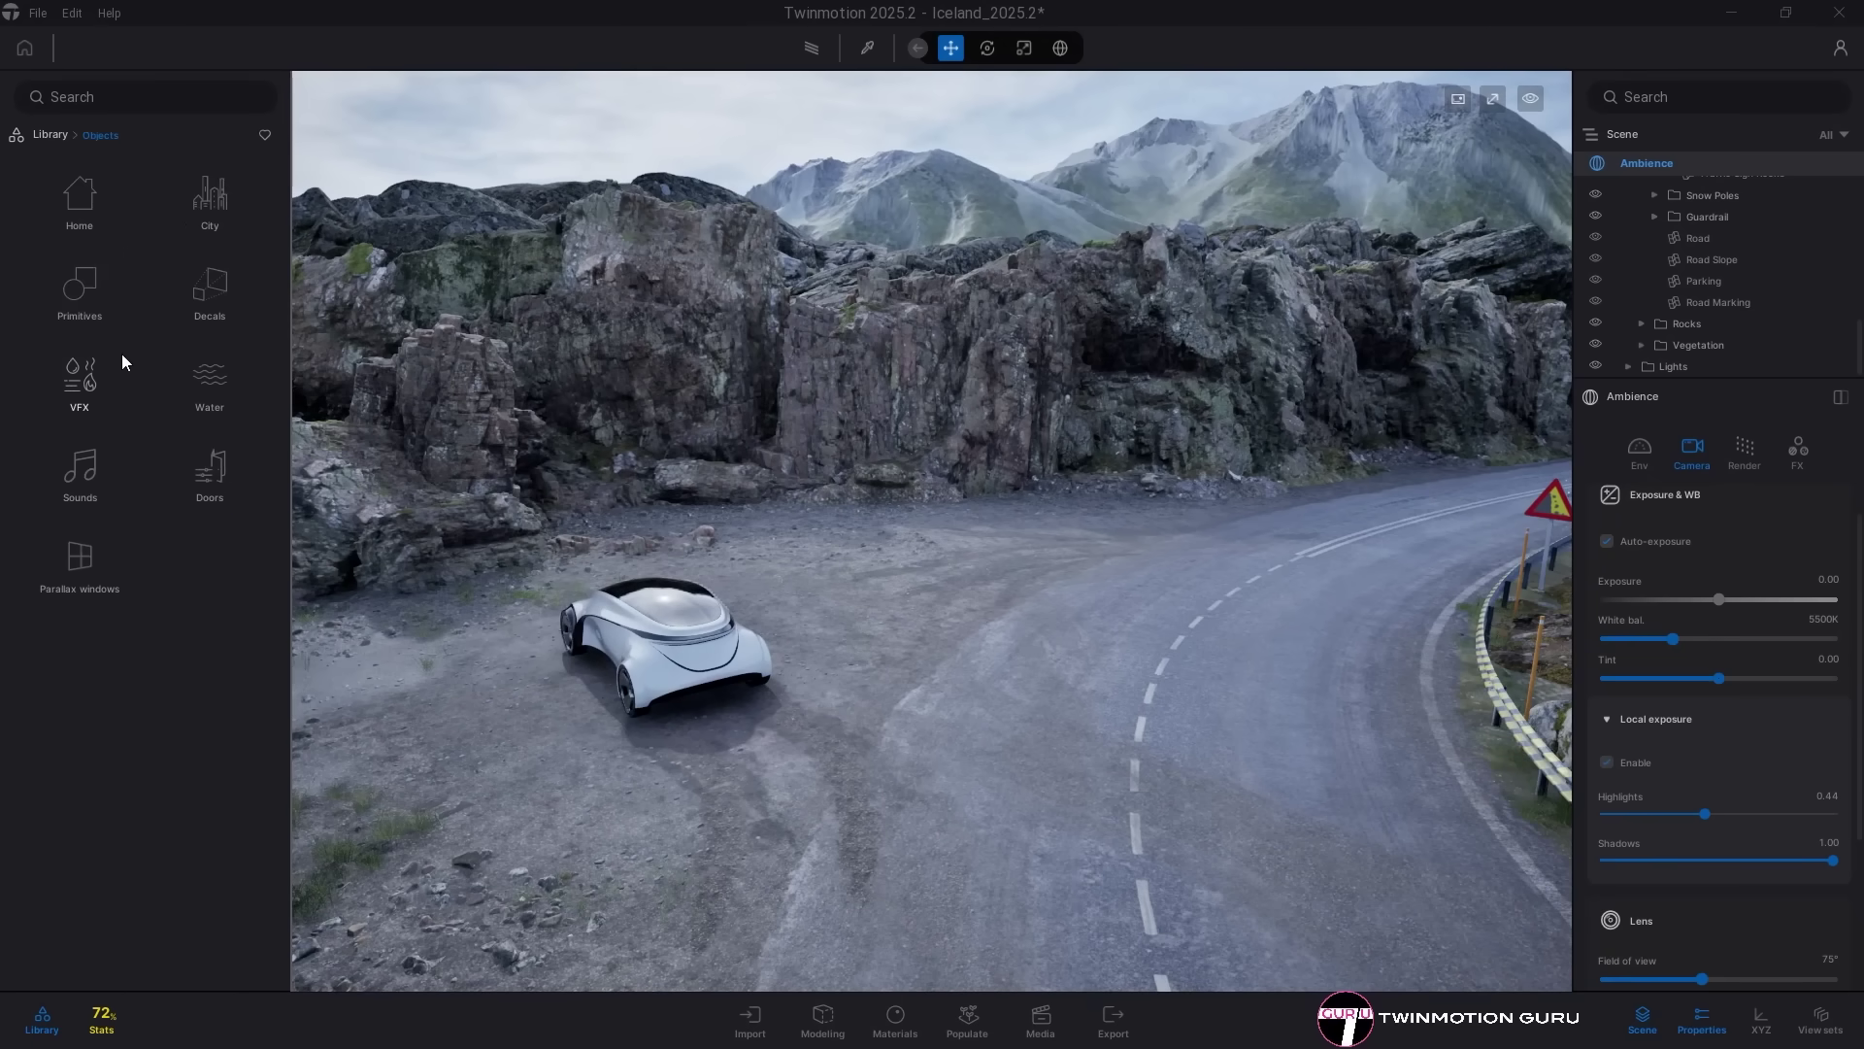
Step: Place a round fog card from the VFX Fog card library and raise its Density
left_click(86, 384)
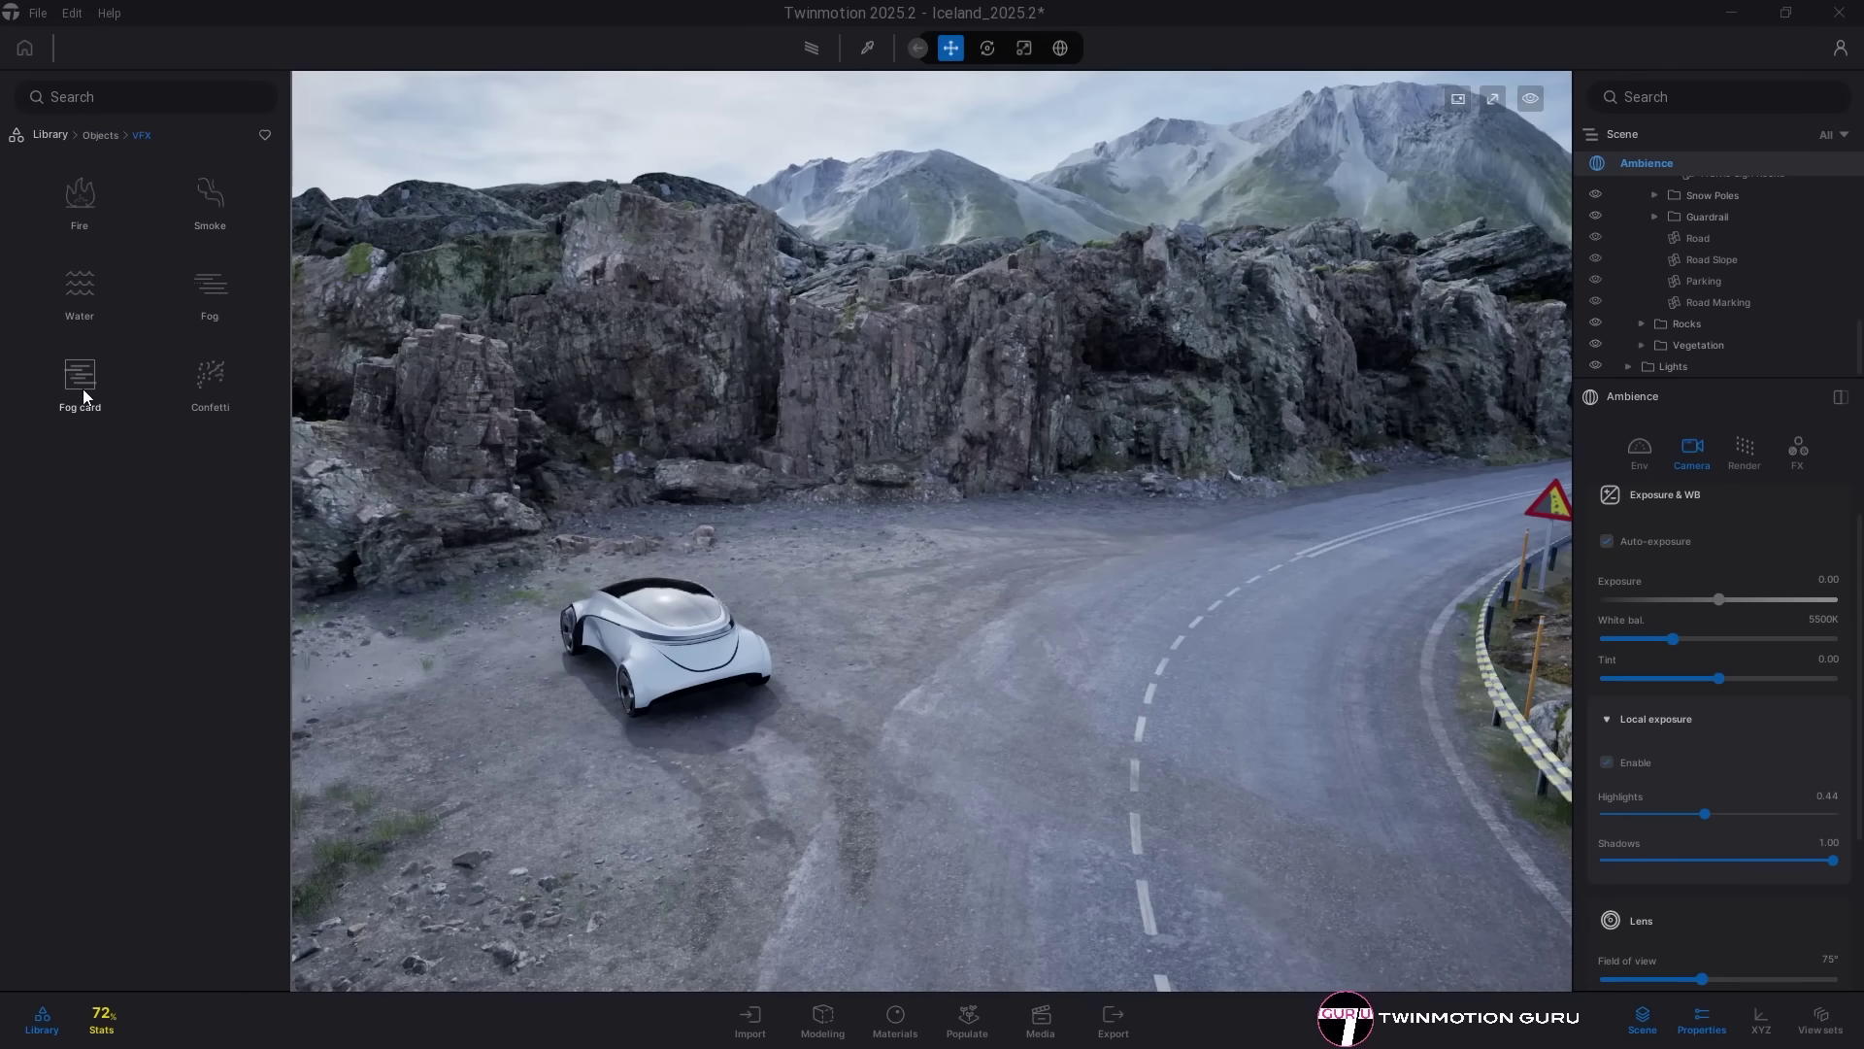
left_click(82, 386)
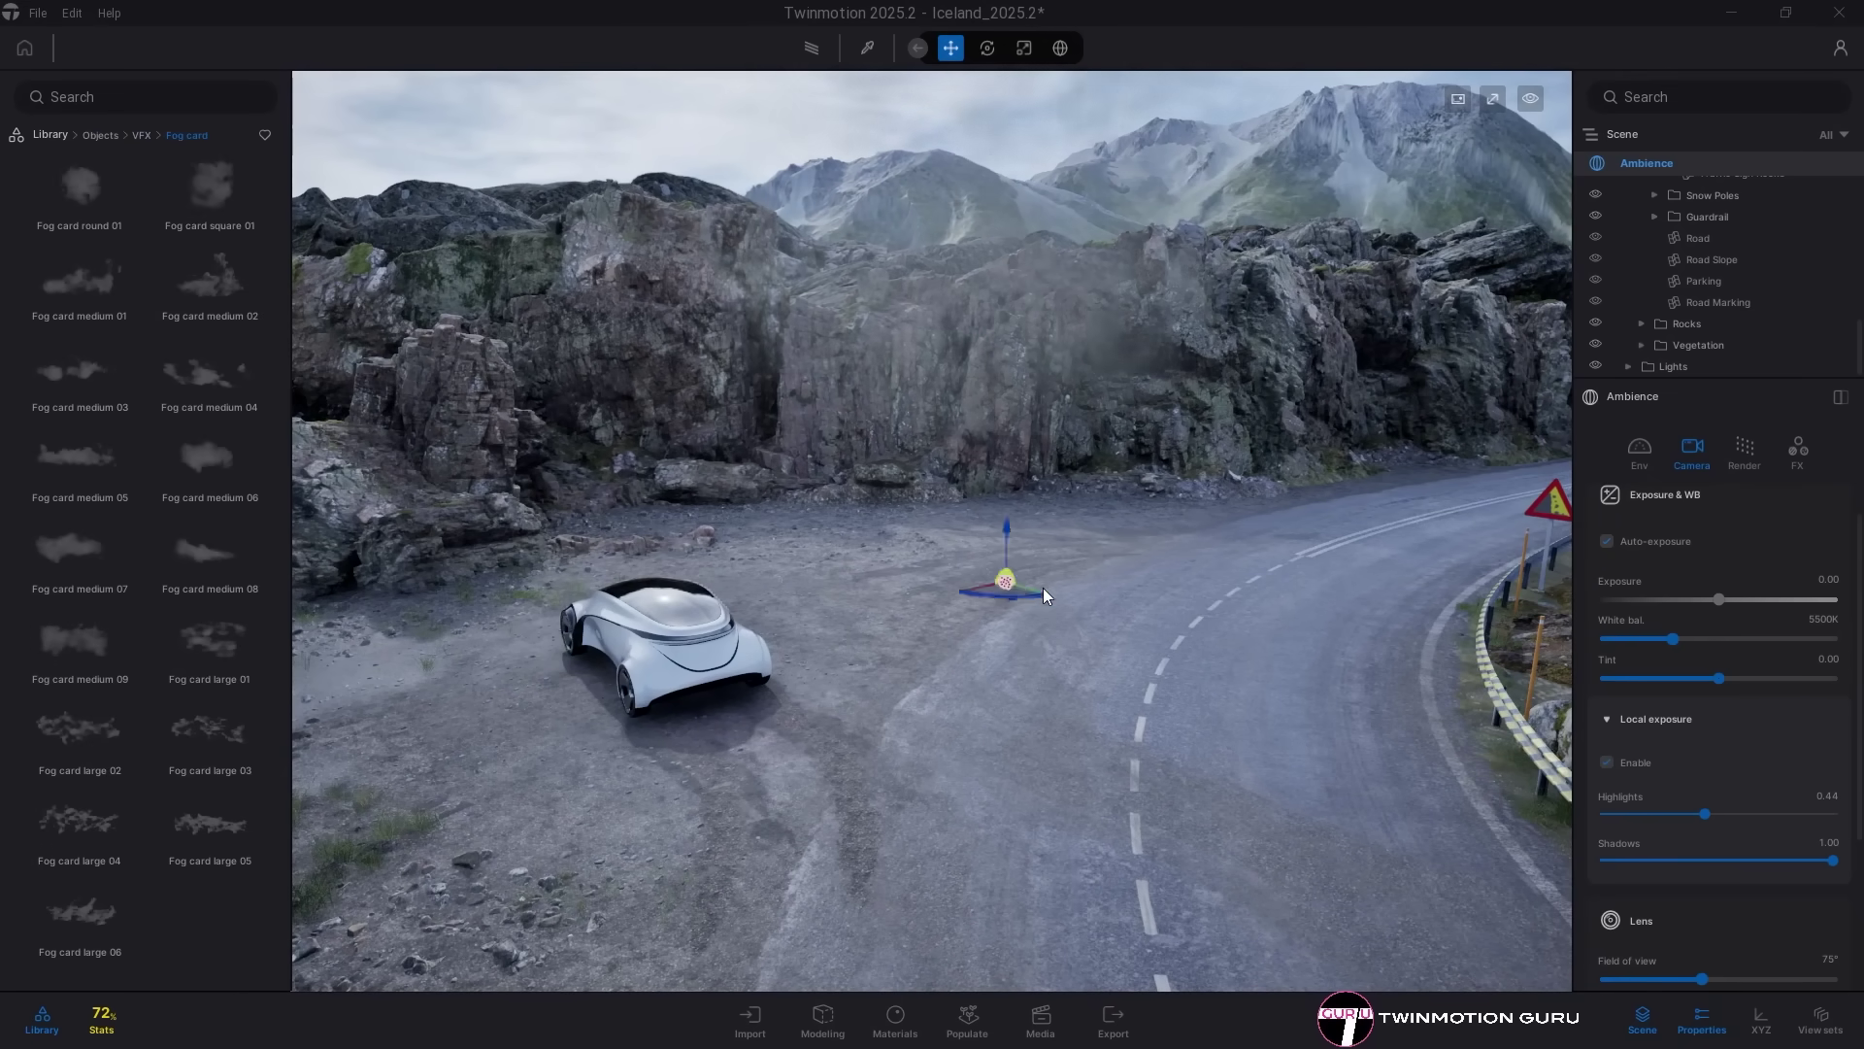
left_click(1052, 588)
scroll(1008, 579, "down", 5)
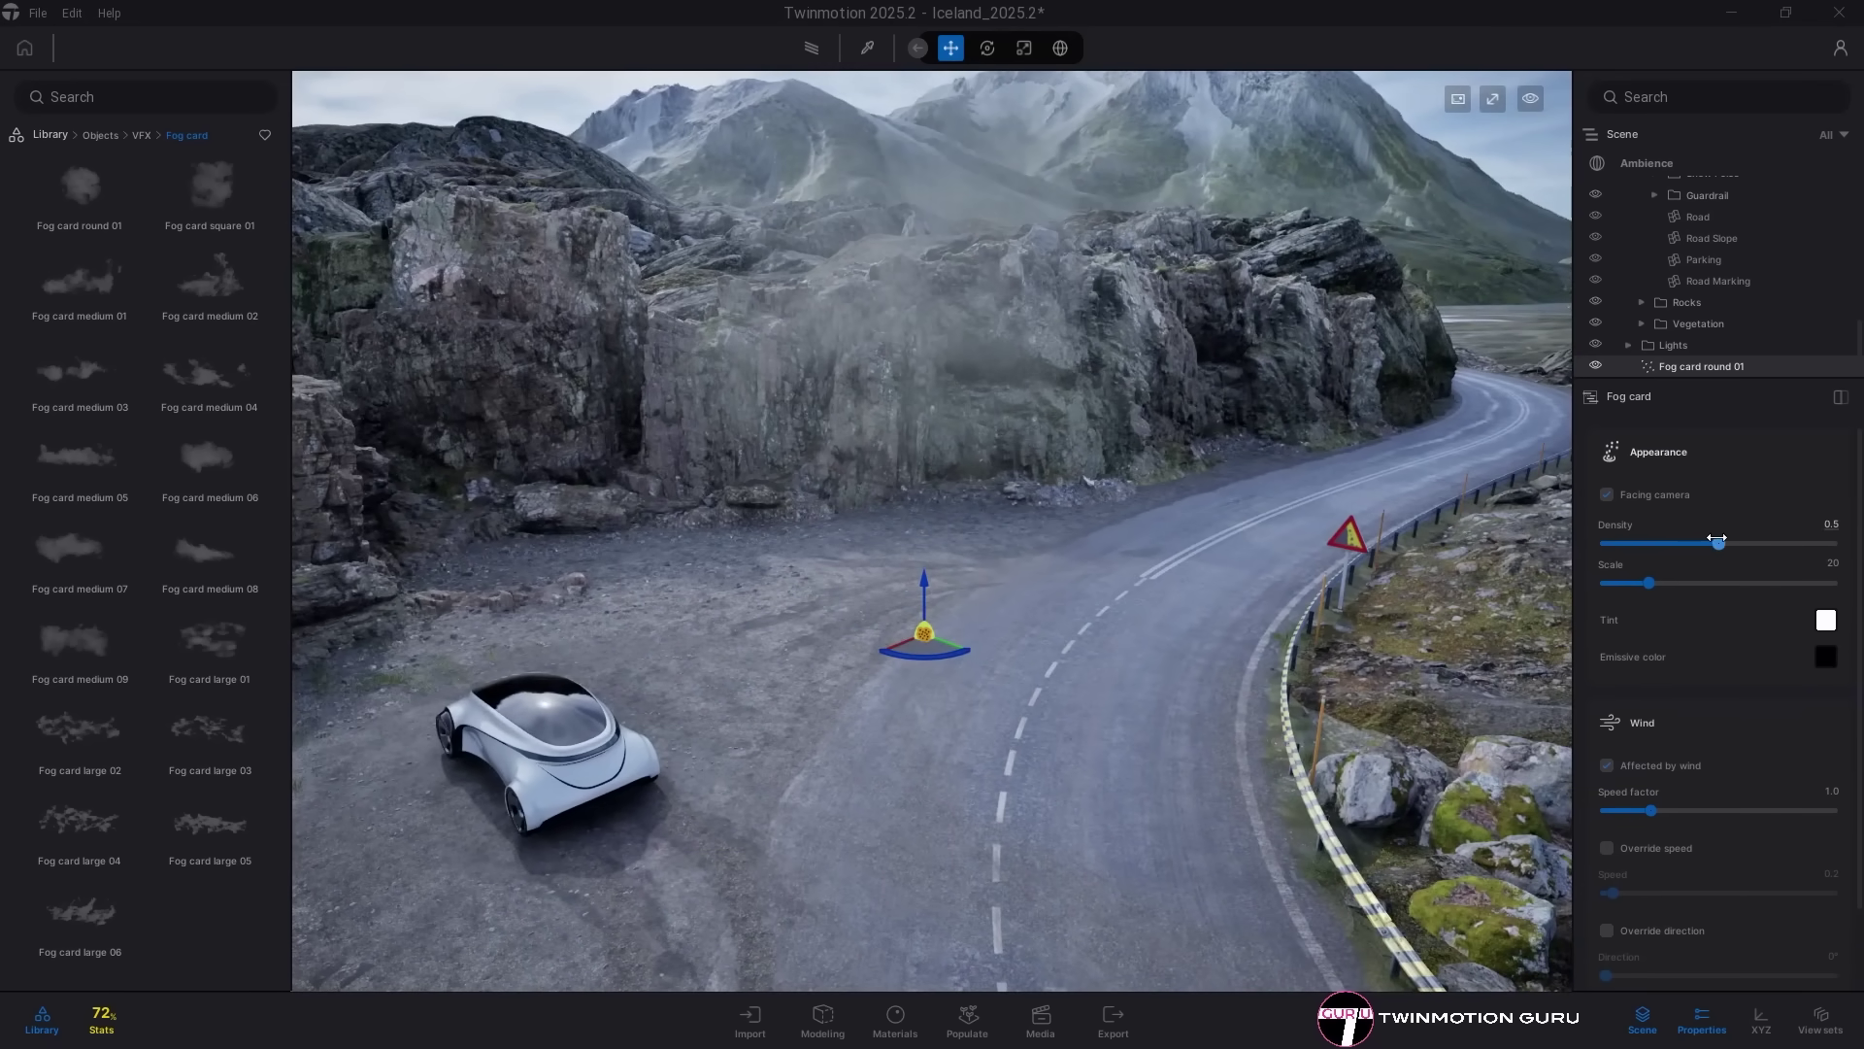
left_click_drag(1717, 542, 1830, 543)
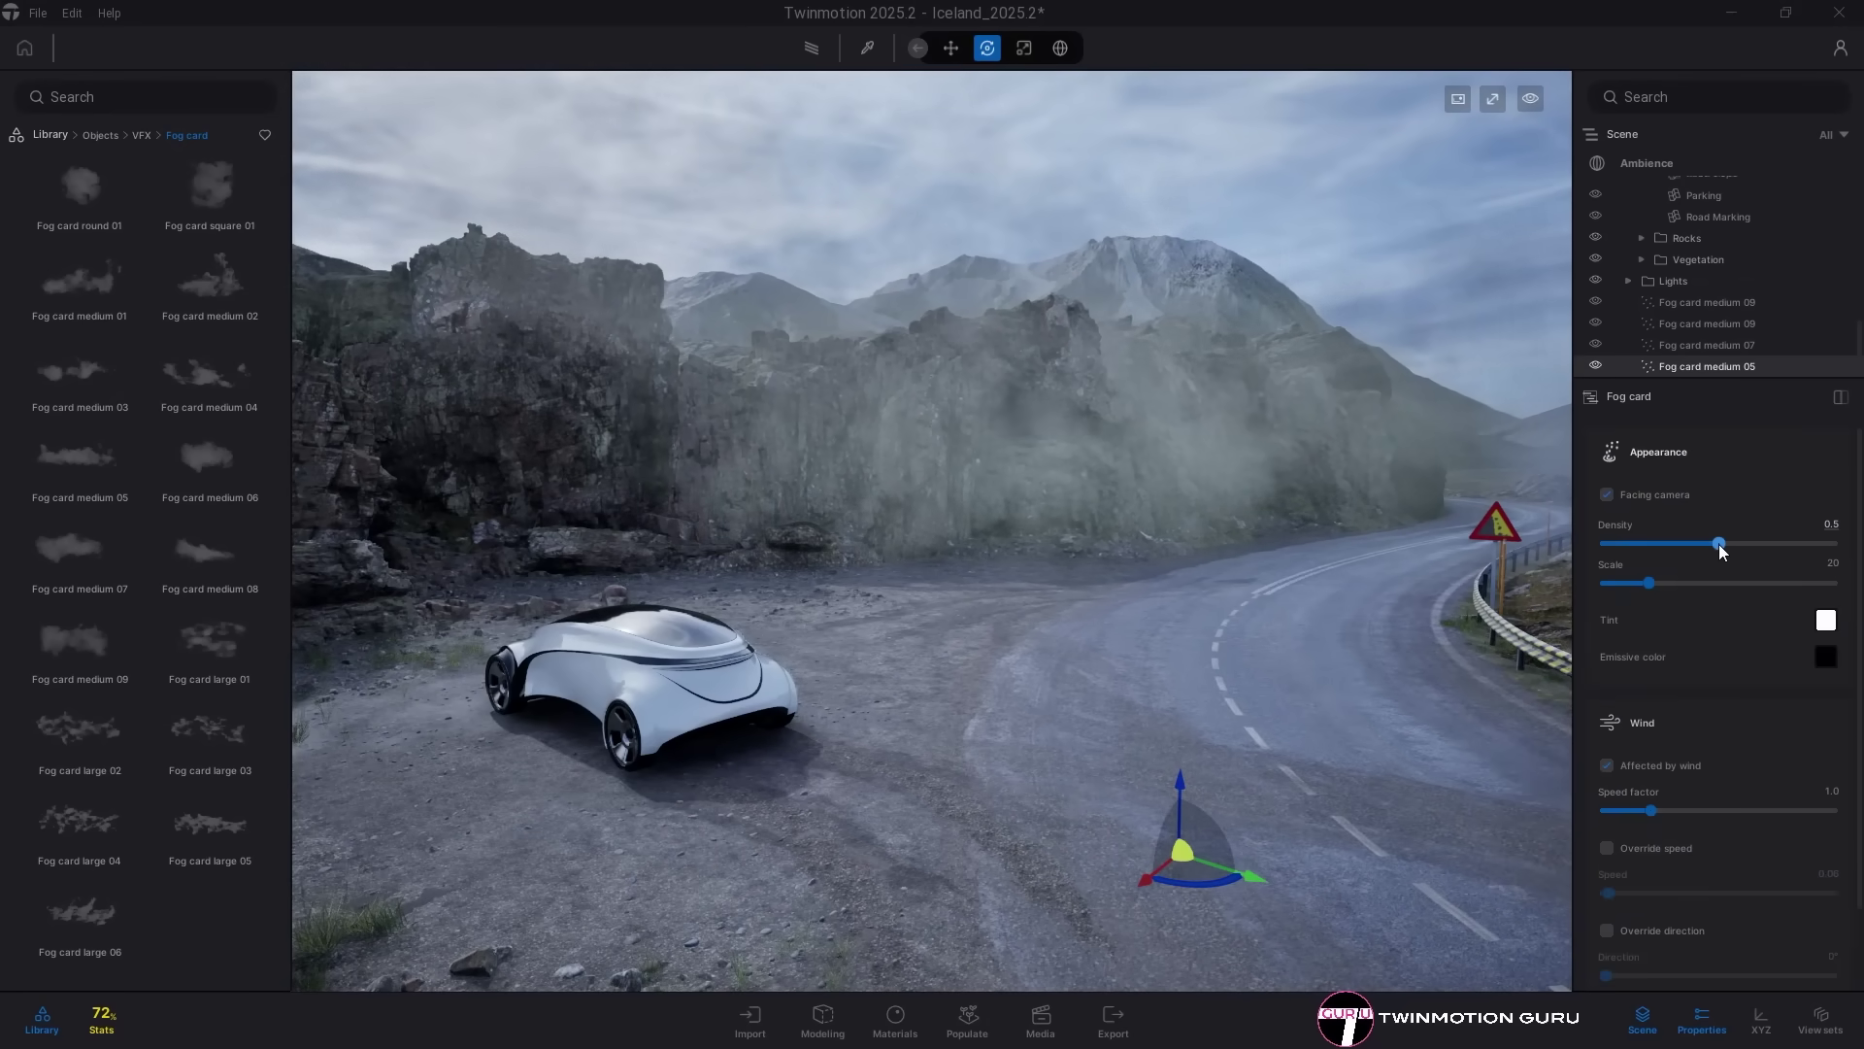
left_click_drag(1718, 544, 1775, 547)
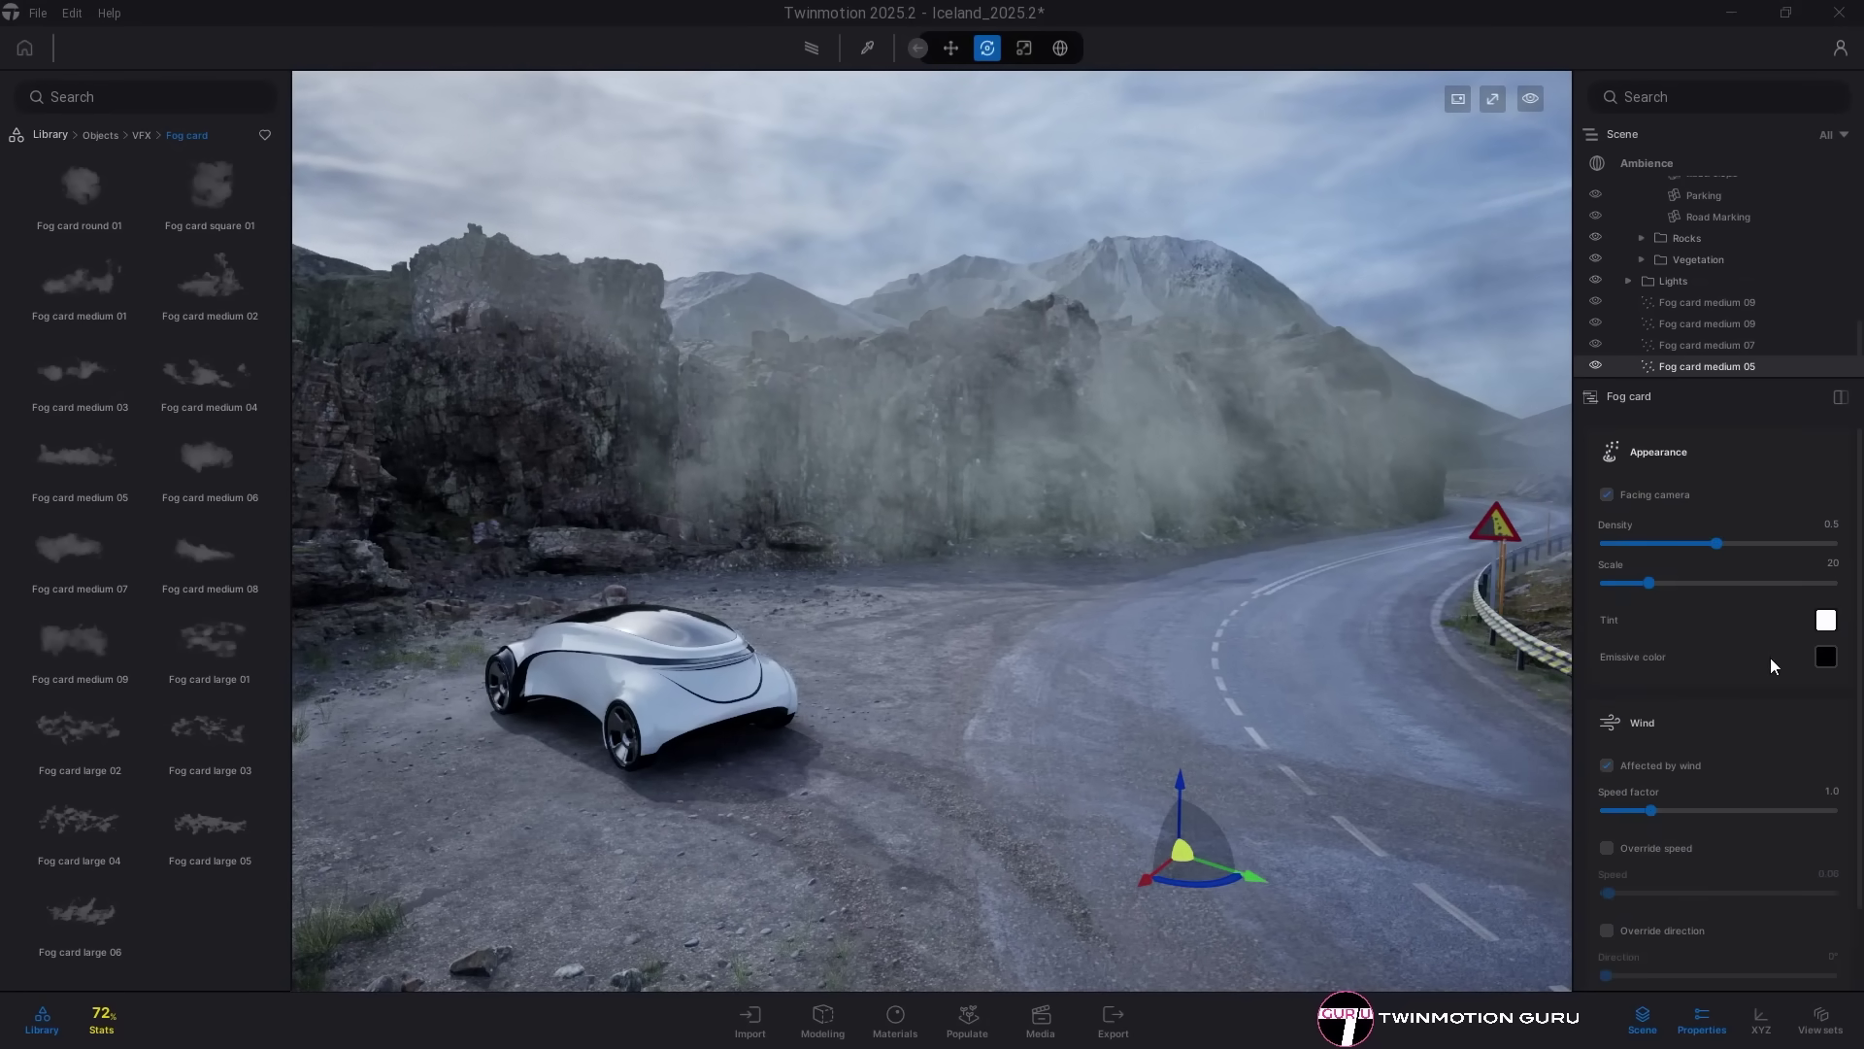
Step: Try peach and red tints on the fog, then cancel to keep the original colour
left_click(1826, 619)
left_click_drag(1032, 333, 1681, 378)
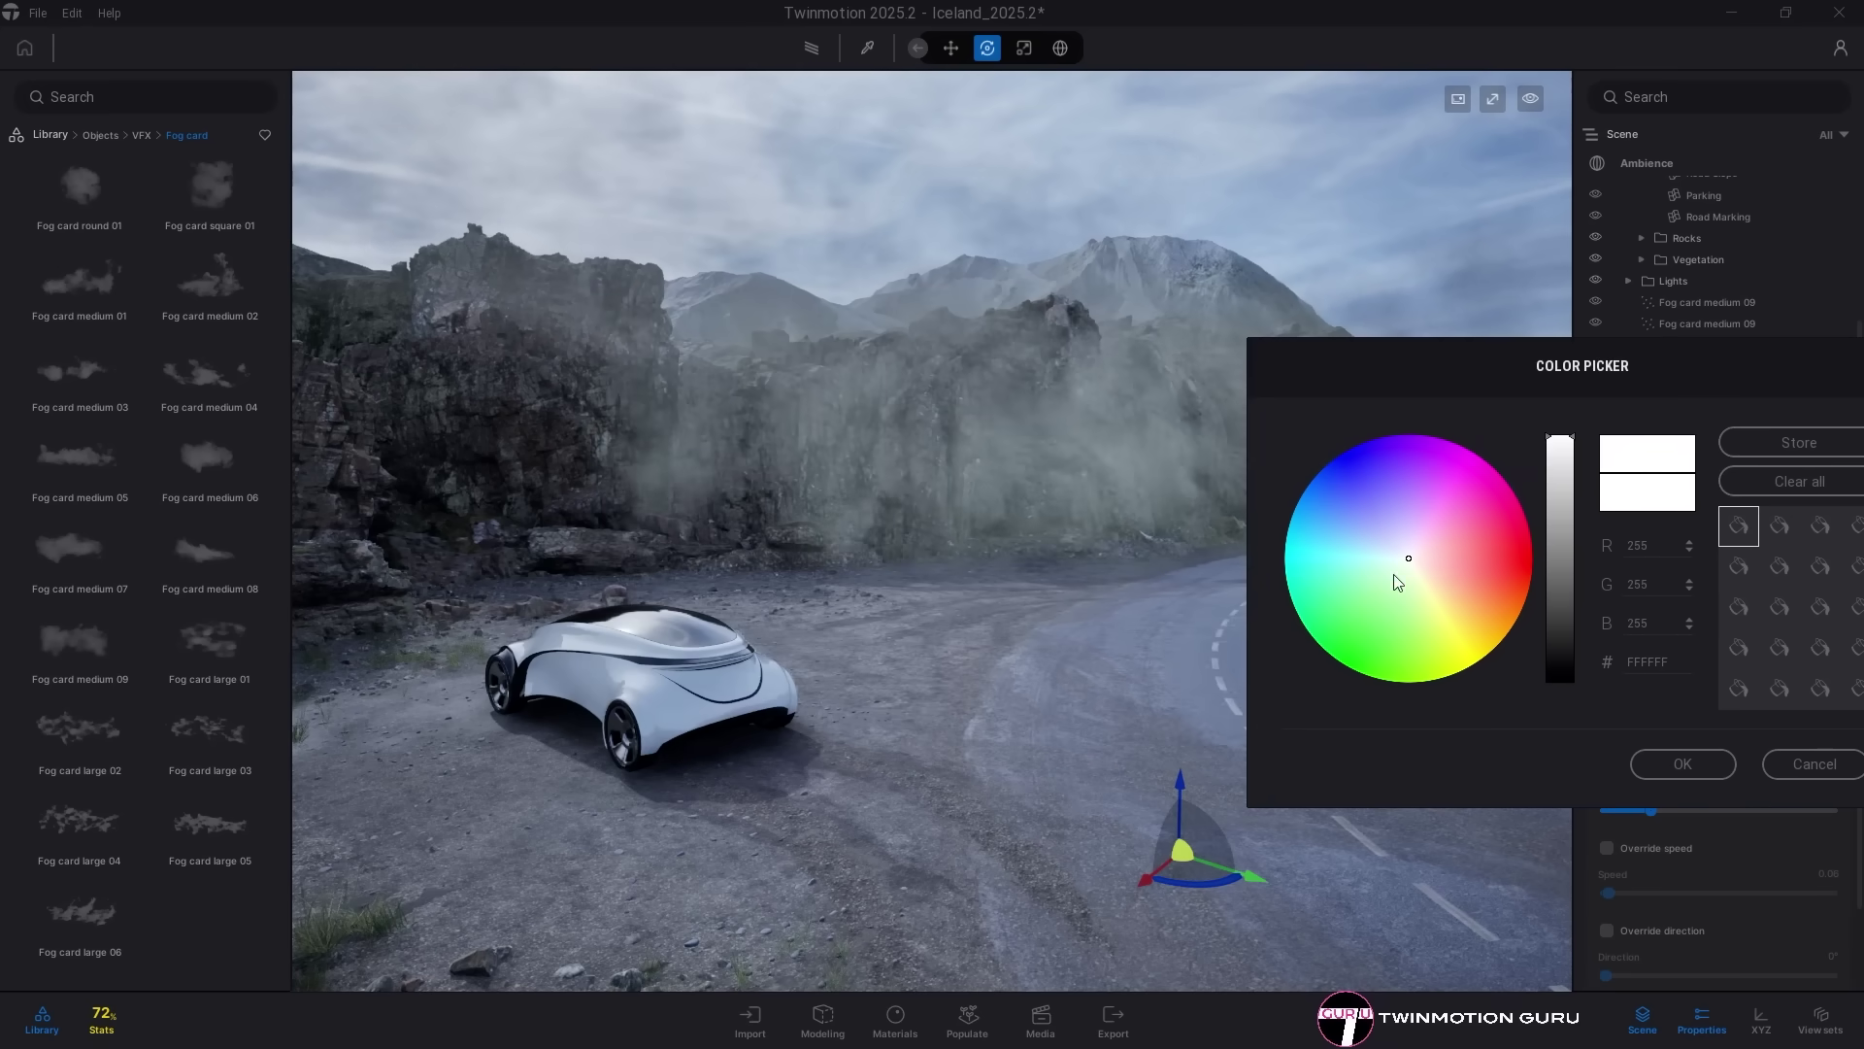
left_click(1452, 576)
left_click_drag(1456, 577, 1504, 577)
left_click(1808, 763)
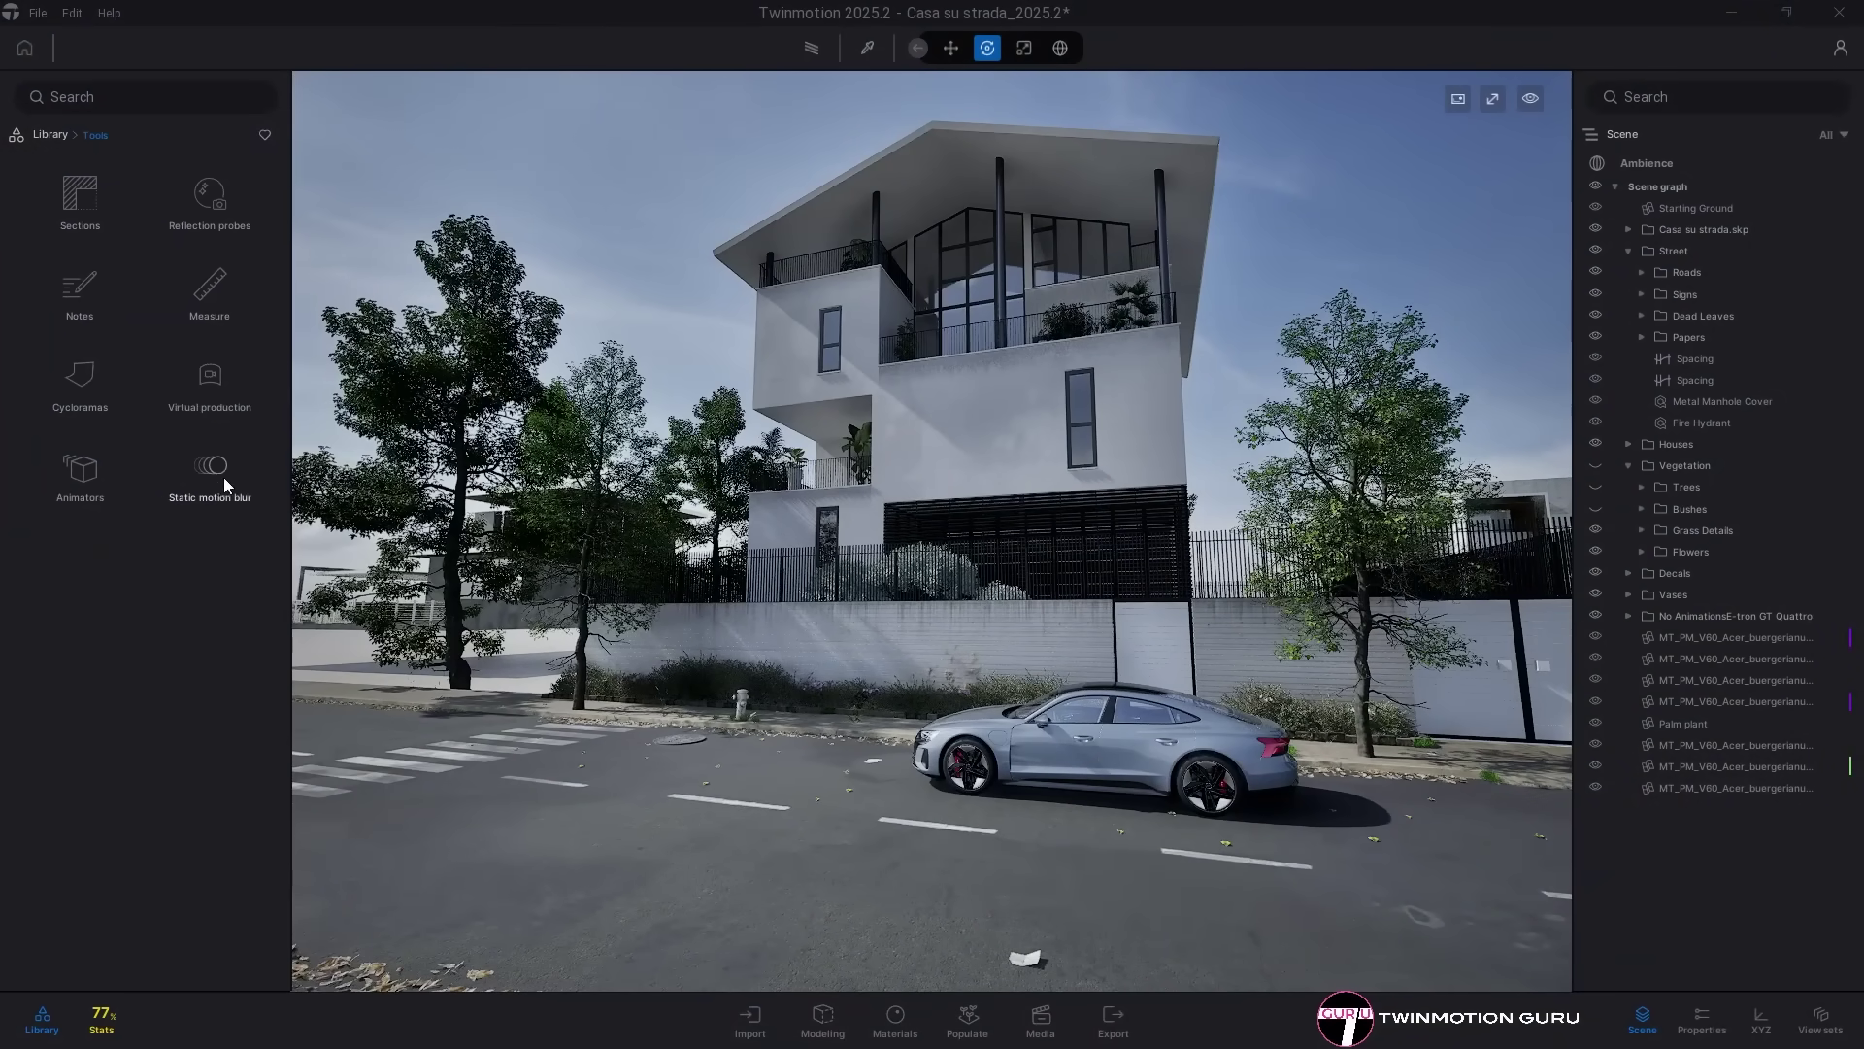
Step: Put the E-tron GT Quattro car and trees under a Linear Blur, then show SketchUp's Scena2 and Scena3 views
left_click(209, 469)
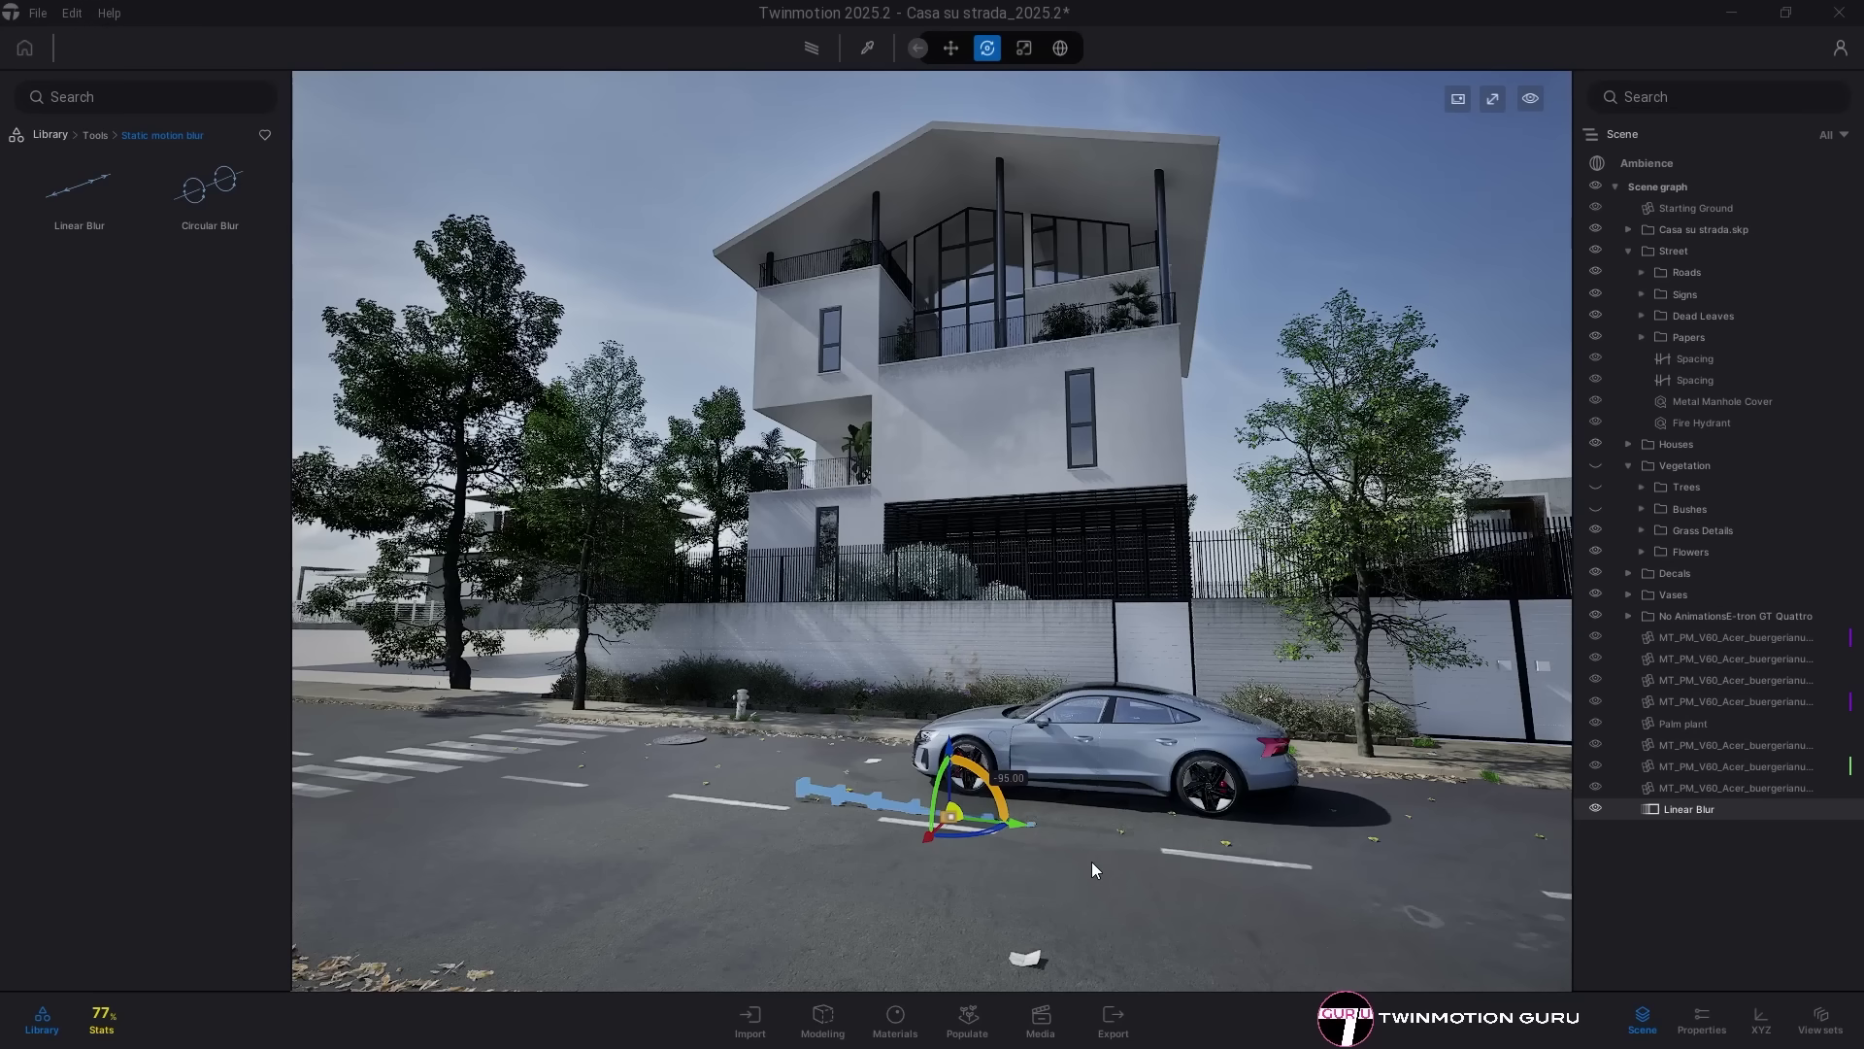
left_click(1690, 619)
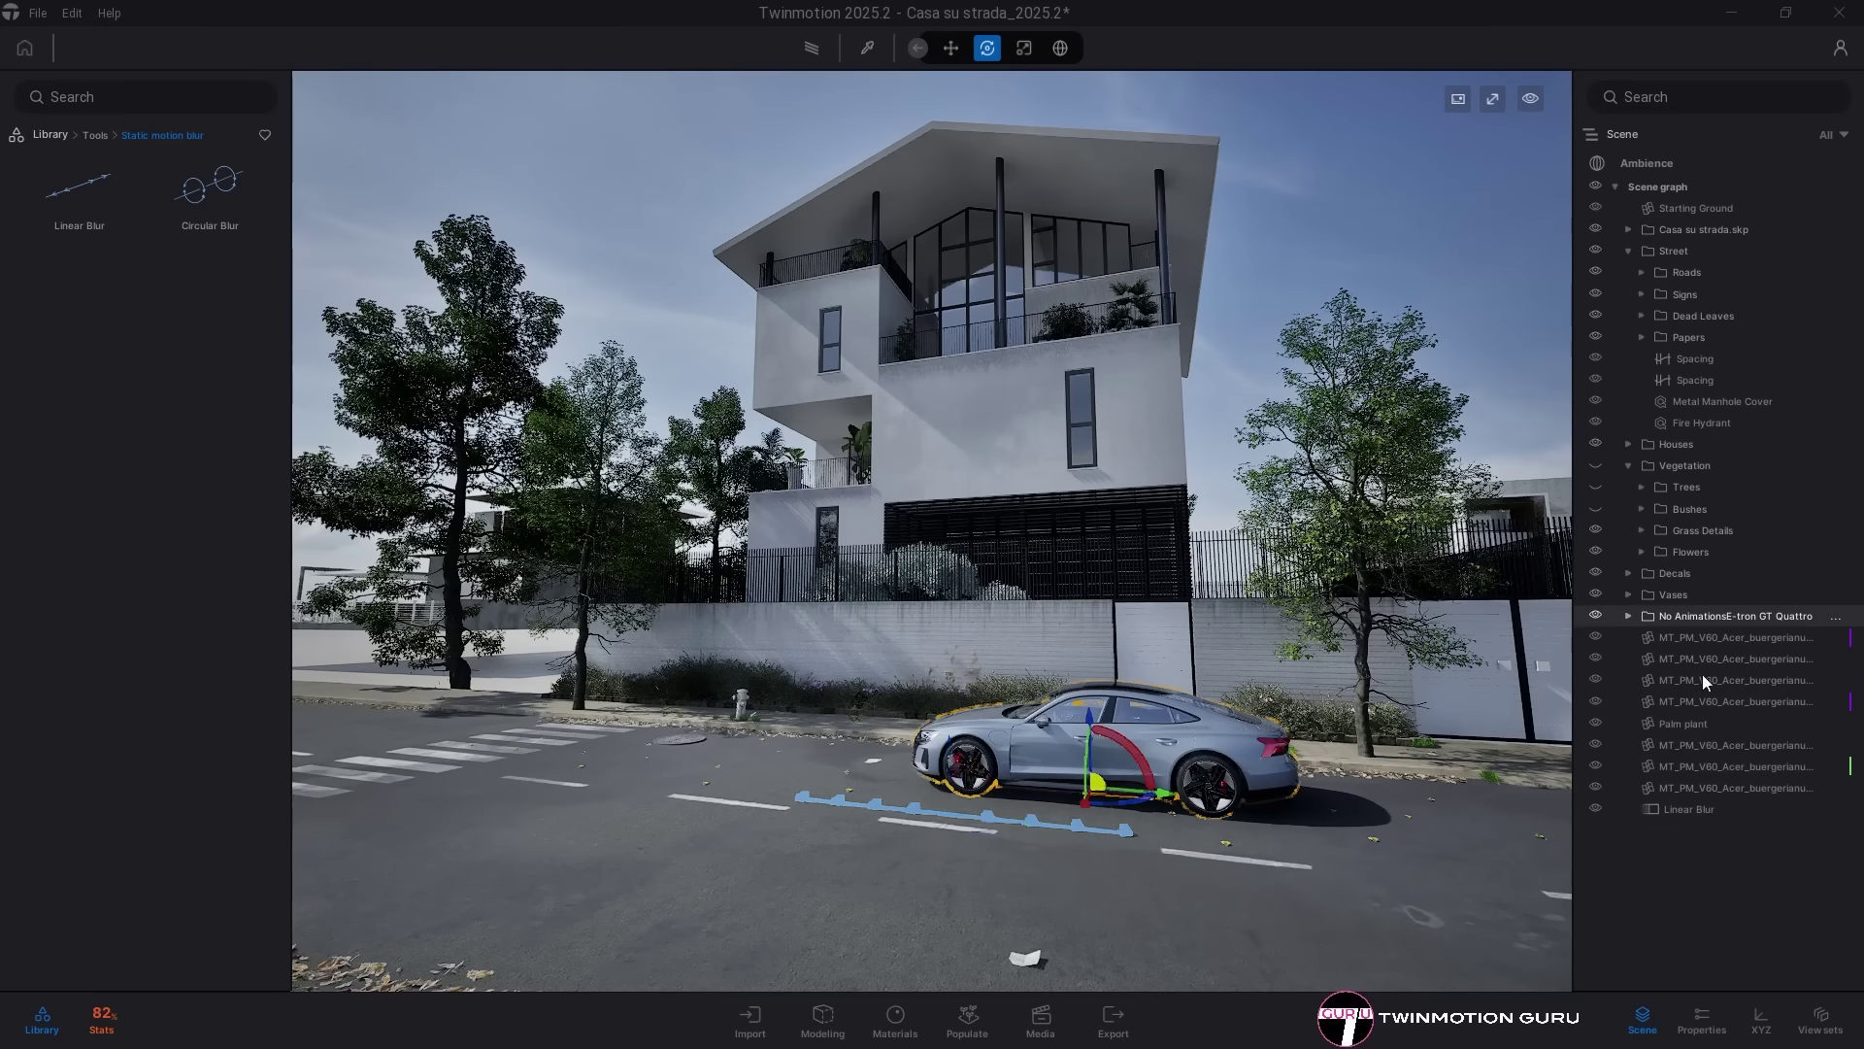
left_click_drag(1692, 804, 1688, 808)
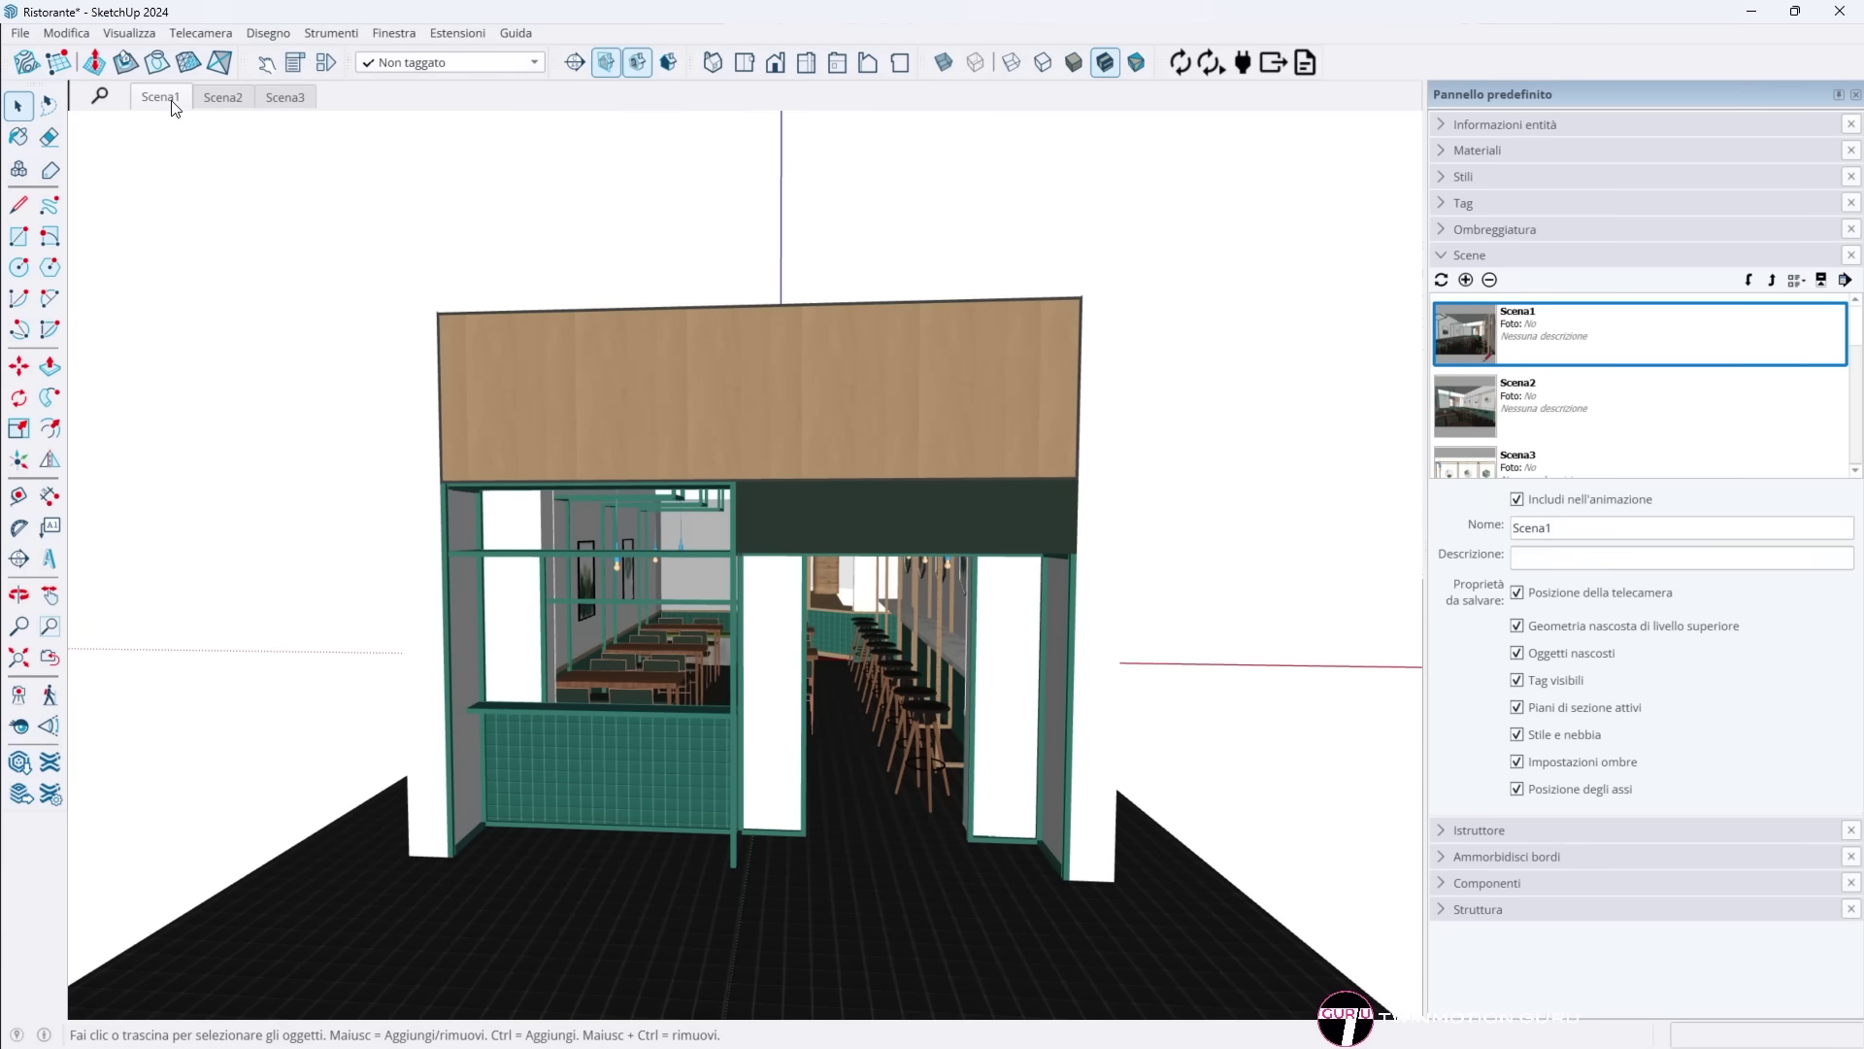
left_click(224, 100)
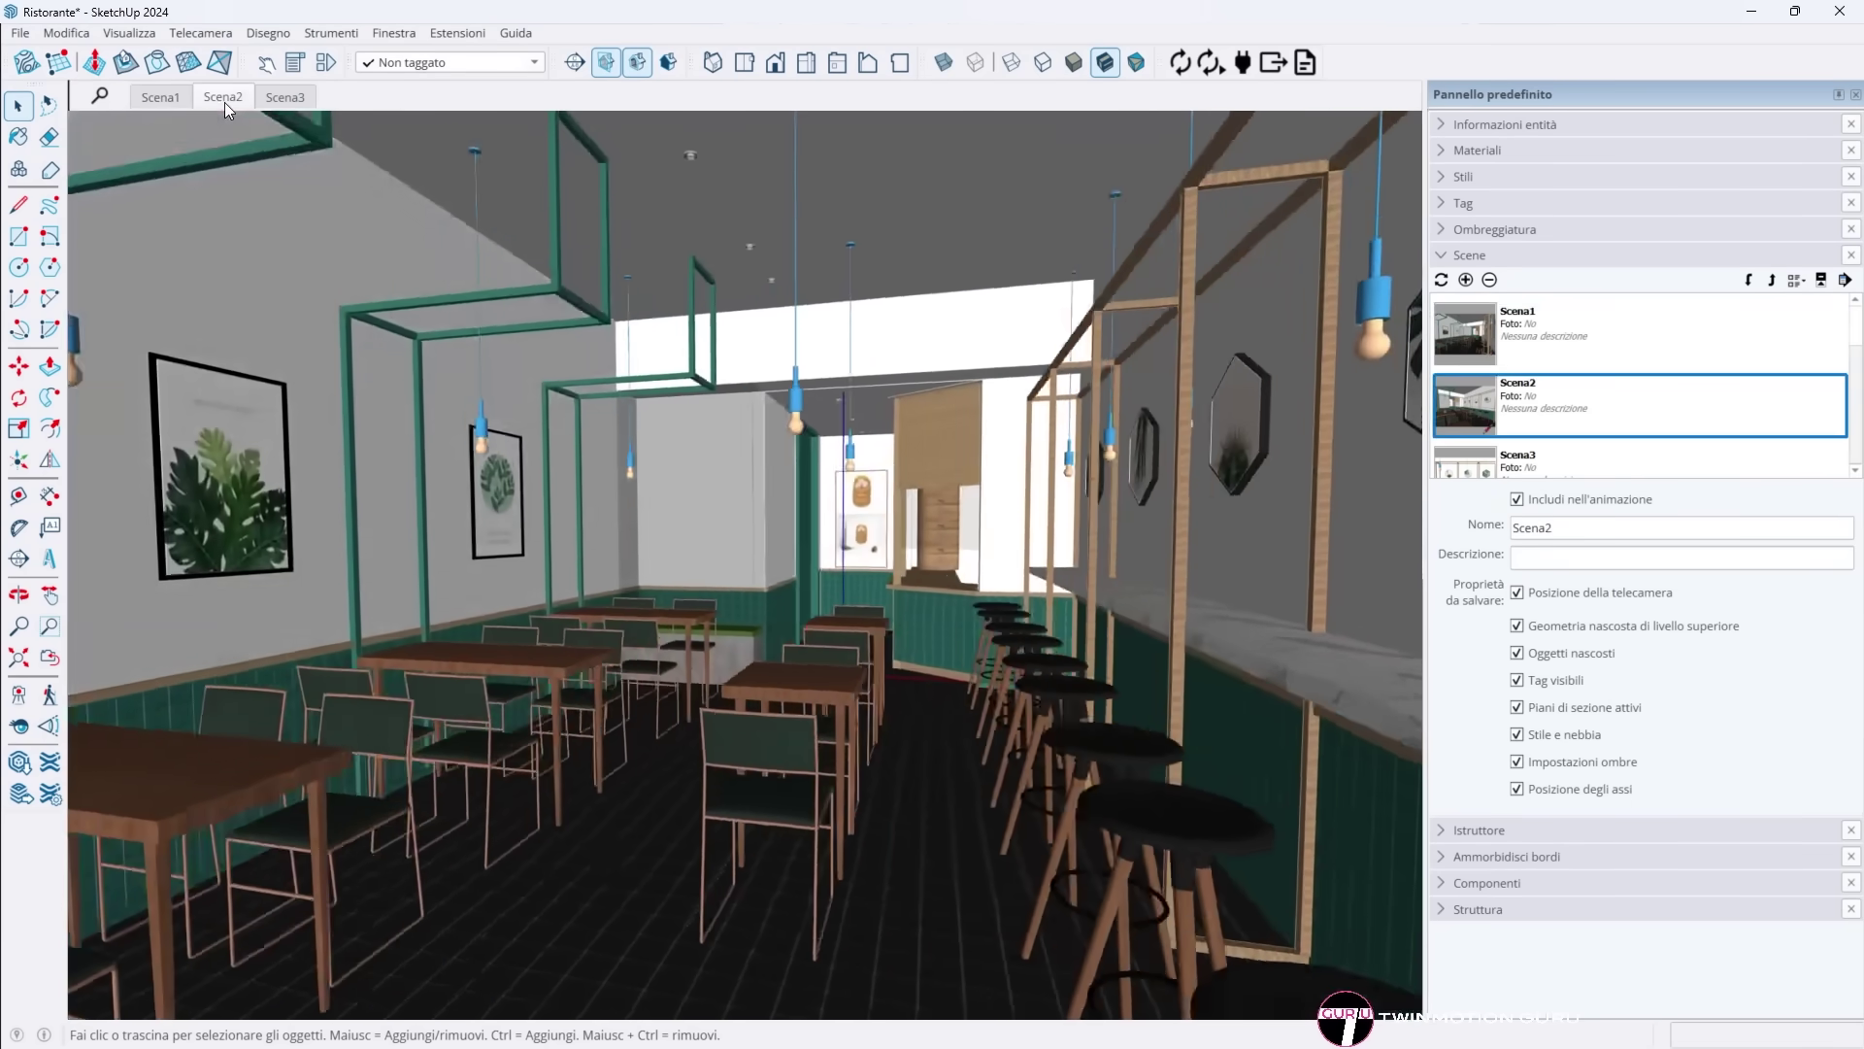
left_click(289, 100)
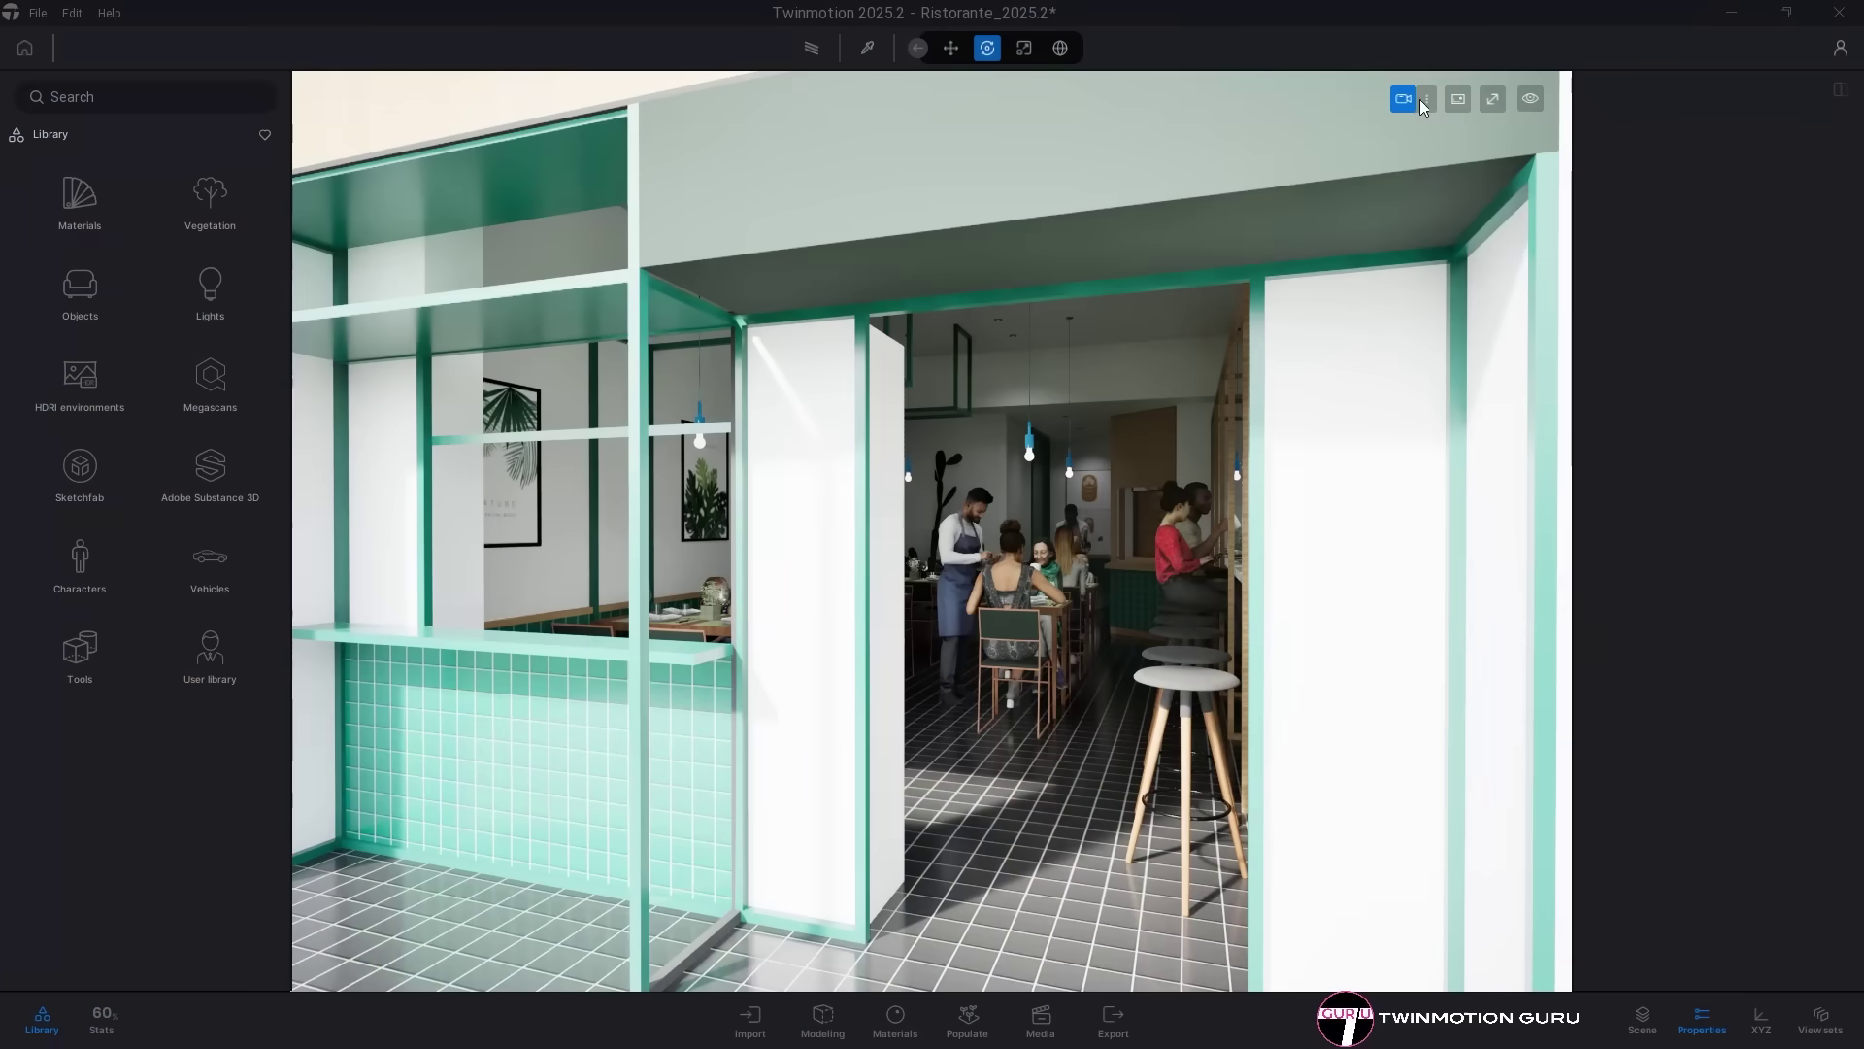
Step: Switch the synced camera through Scena2 to the Scena3 bar-counter view and add it as new image Image3
left_click(1426, 100)
left_click(1410, 149)
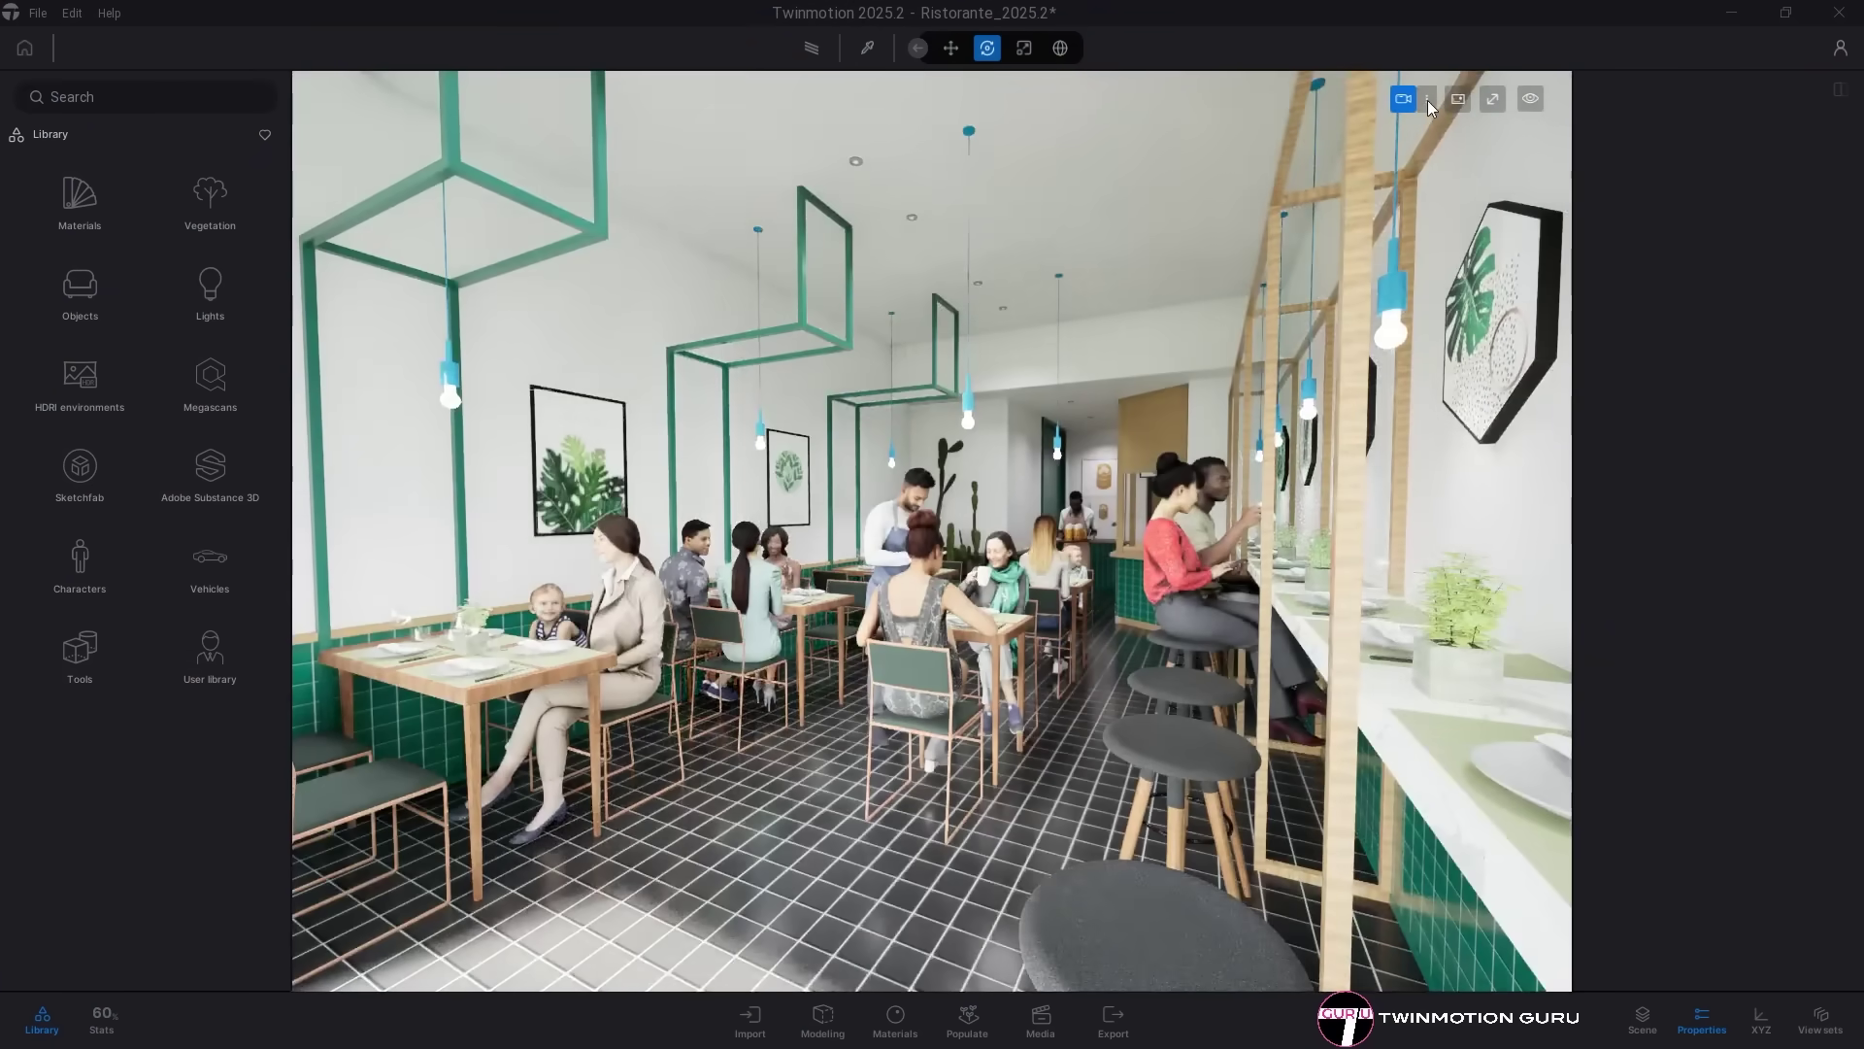
left_click(1416, 163)
left_click(1427, 100)
left_click(1418, 185)
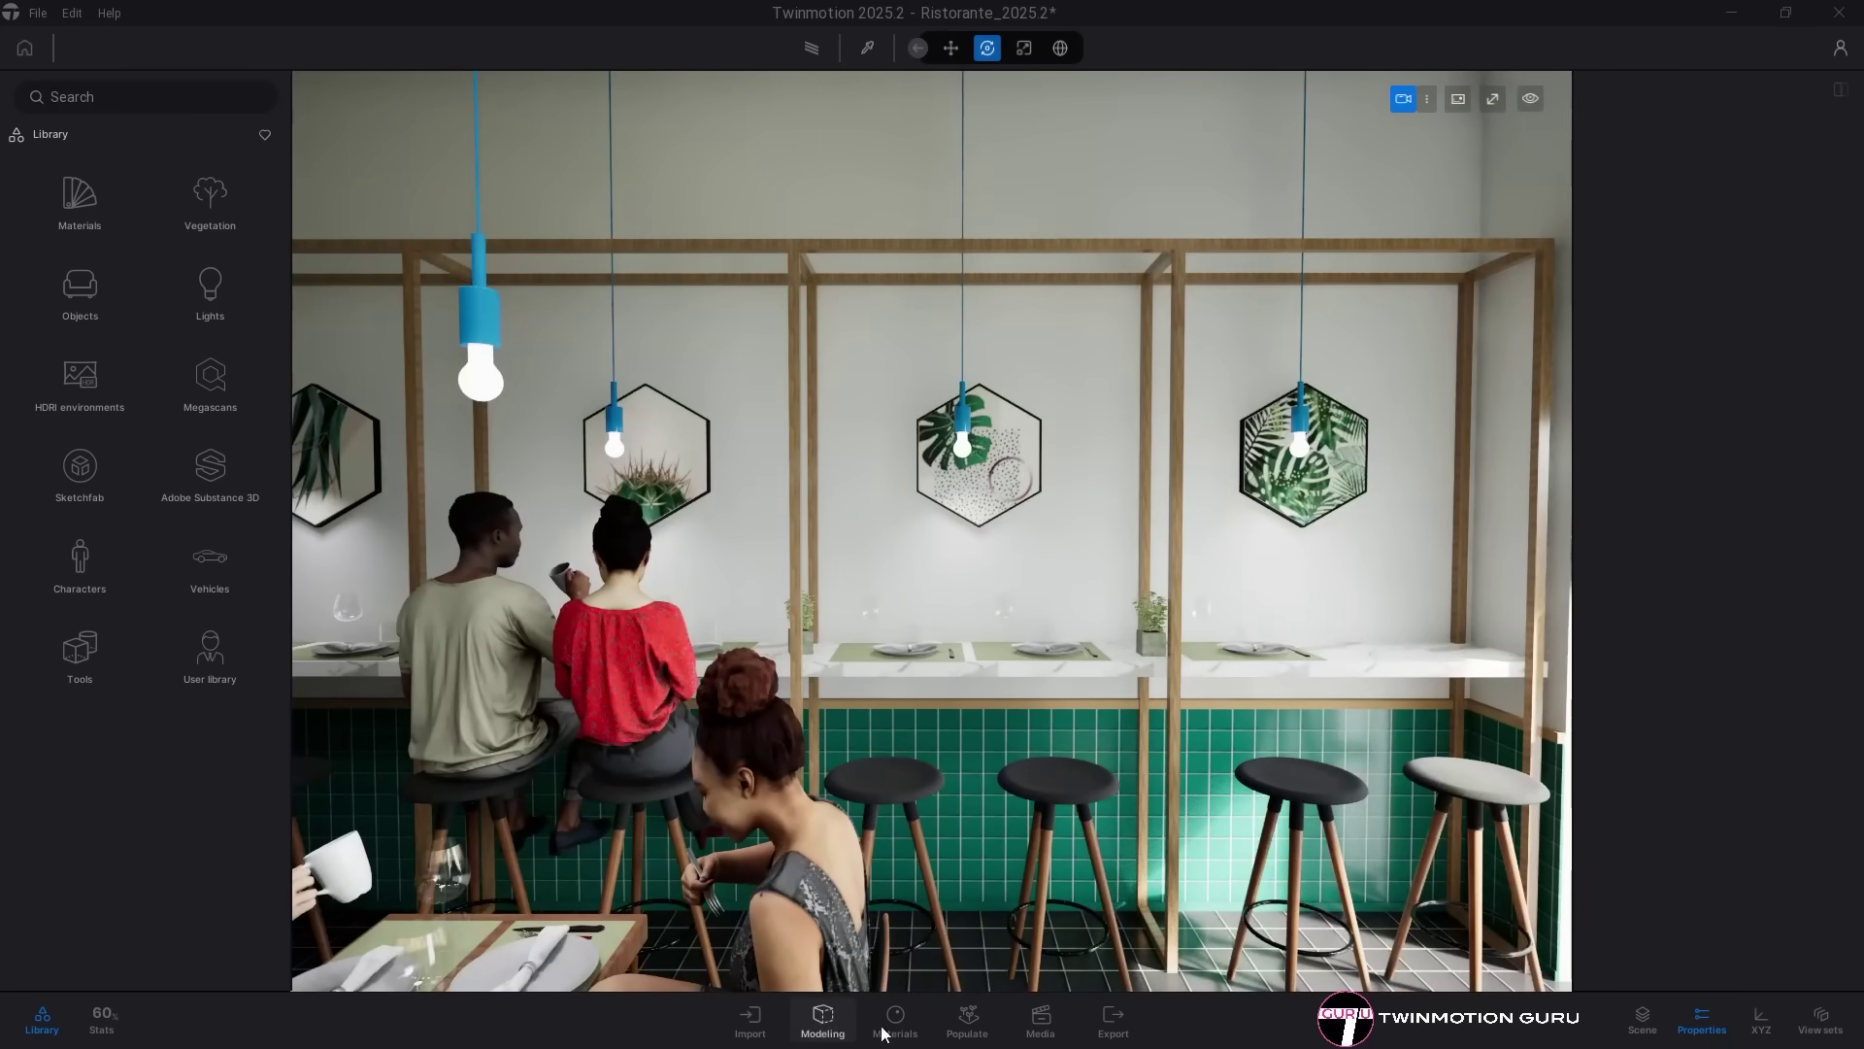
left_click(1039, 1020)
left_click(355, 823)
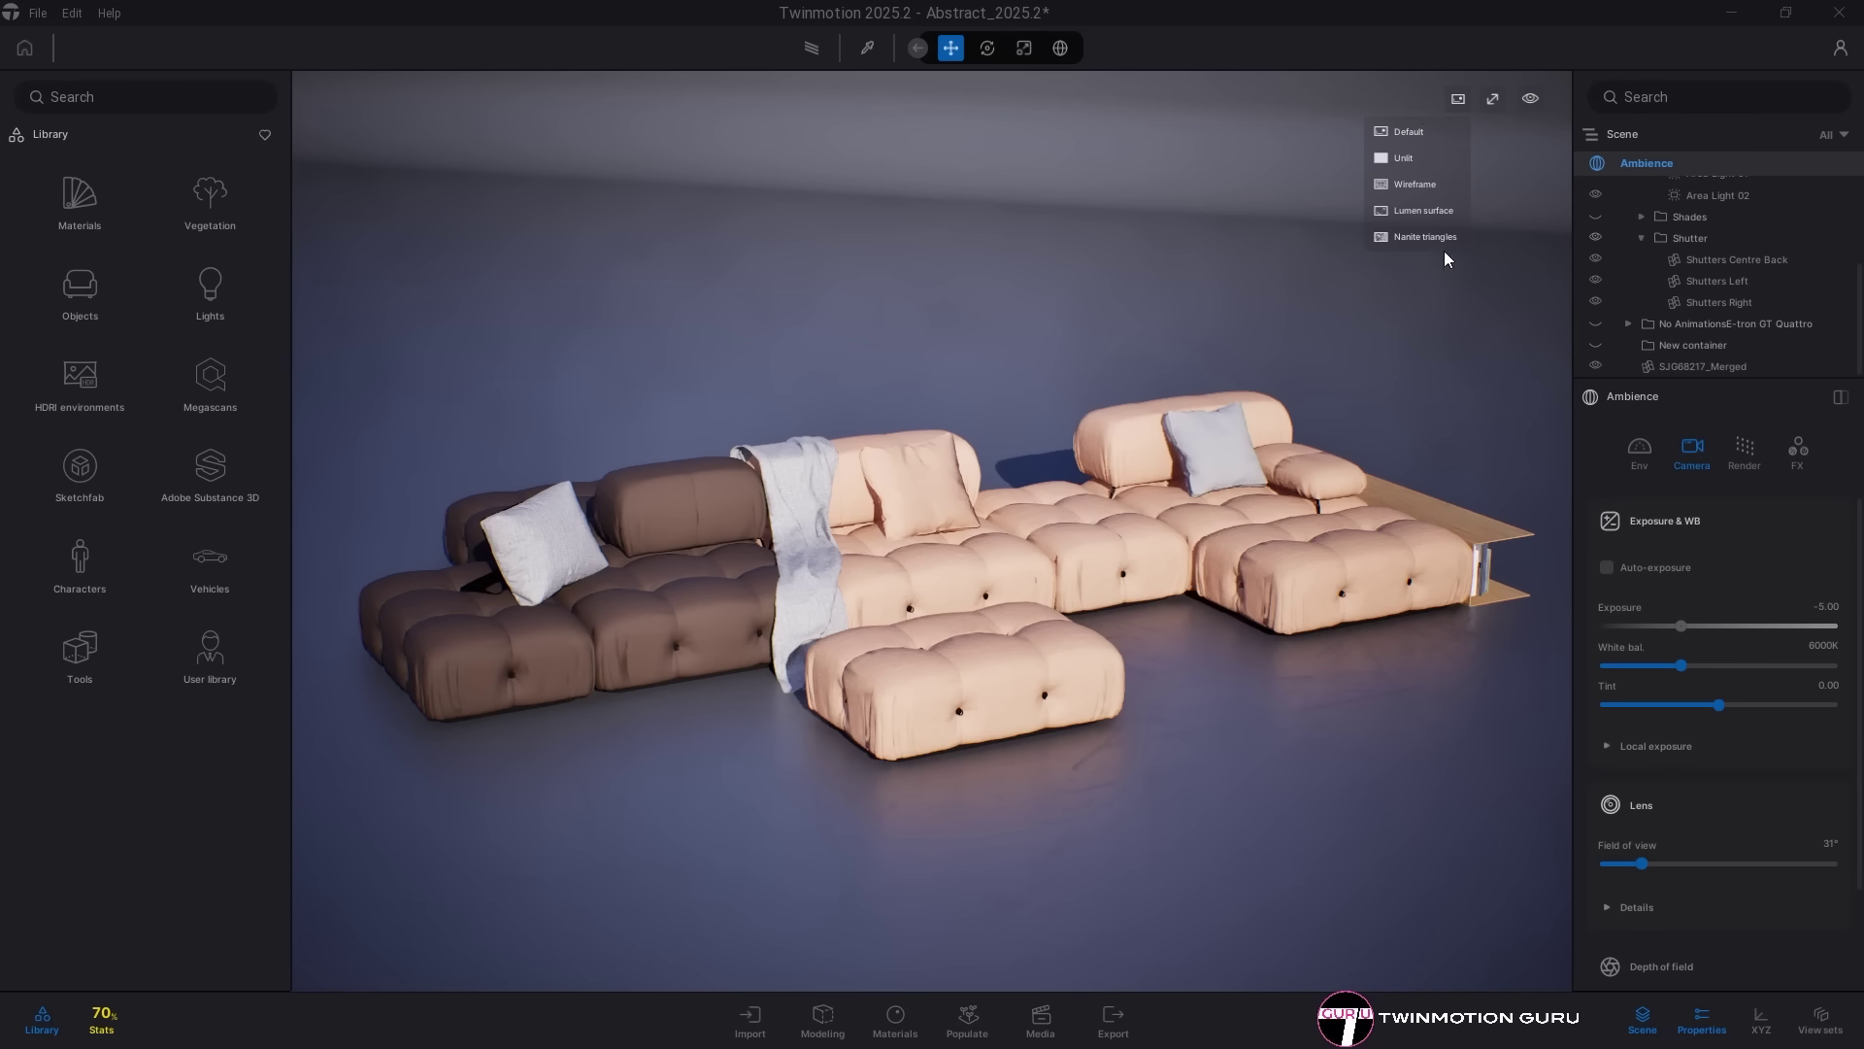
Step: Switch the viewport display to Unlit, then Wireframe, orbiting over the sofa
left_click(1424, 136)
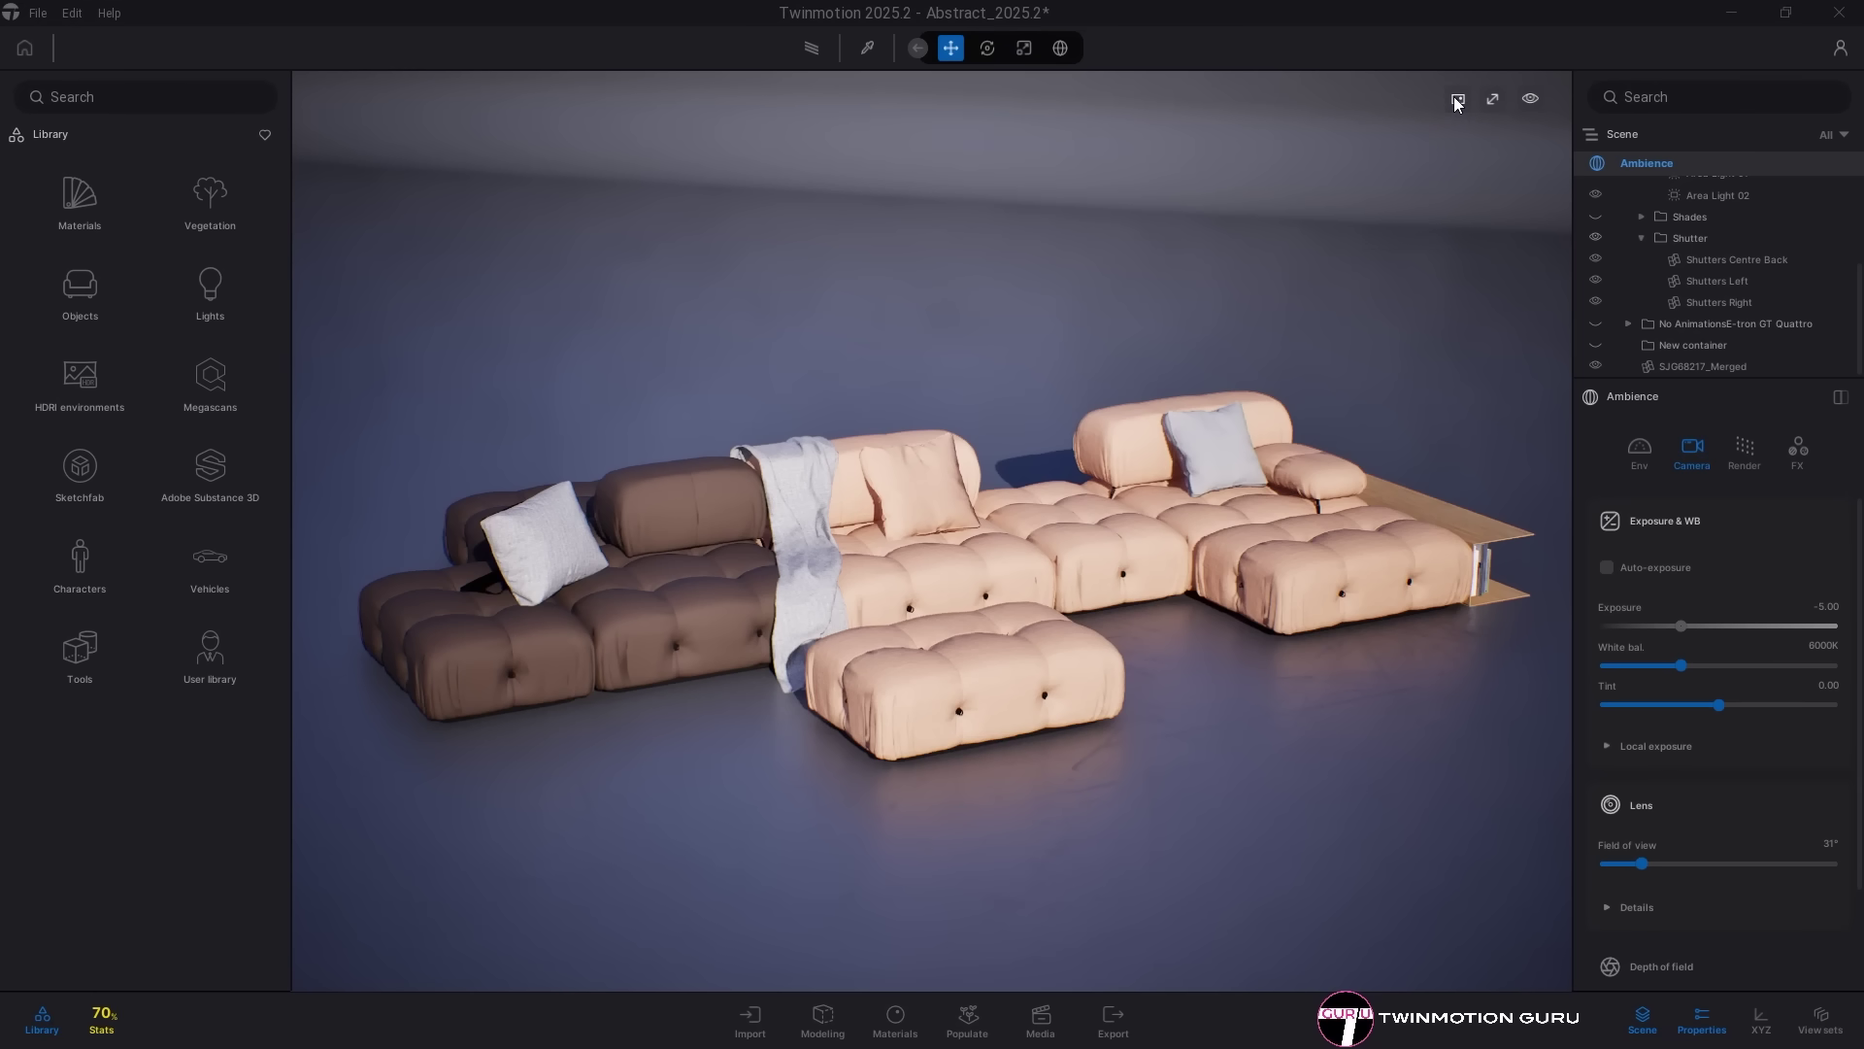
left_click(1457, 98)
left_click(1402, 156)
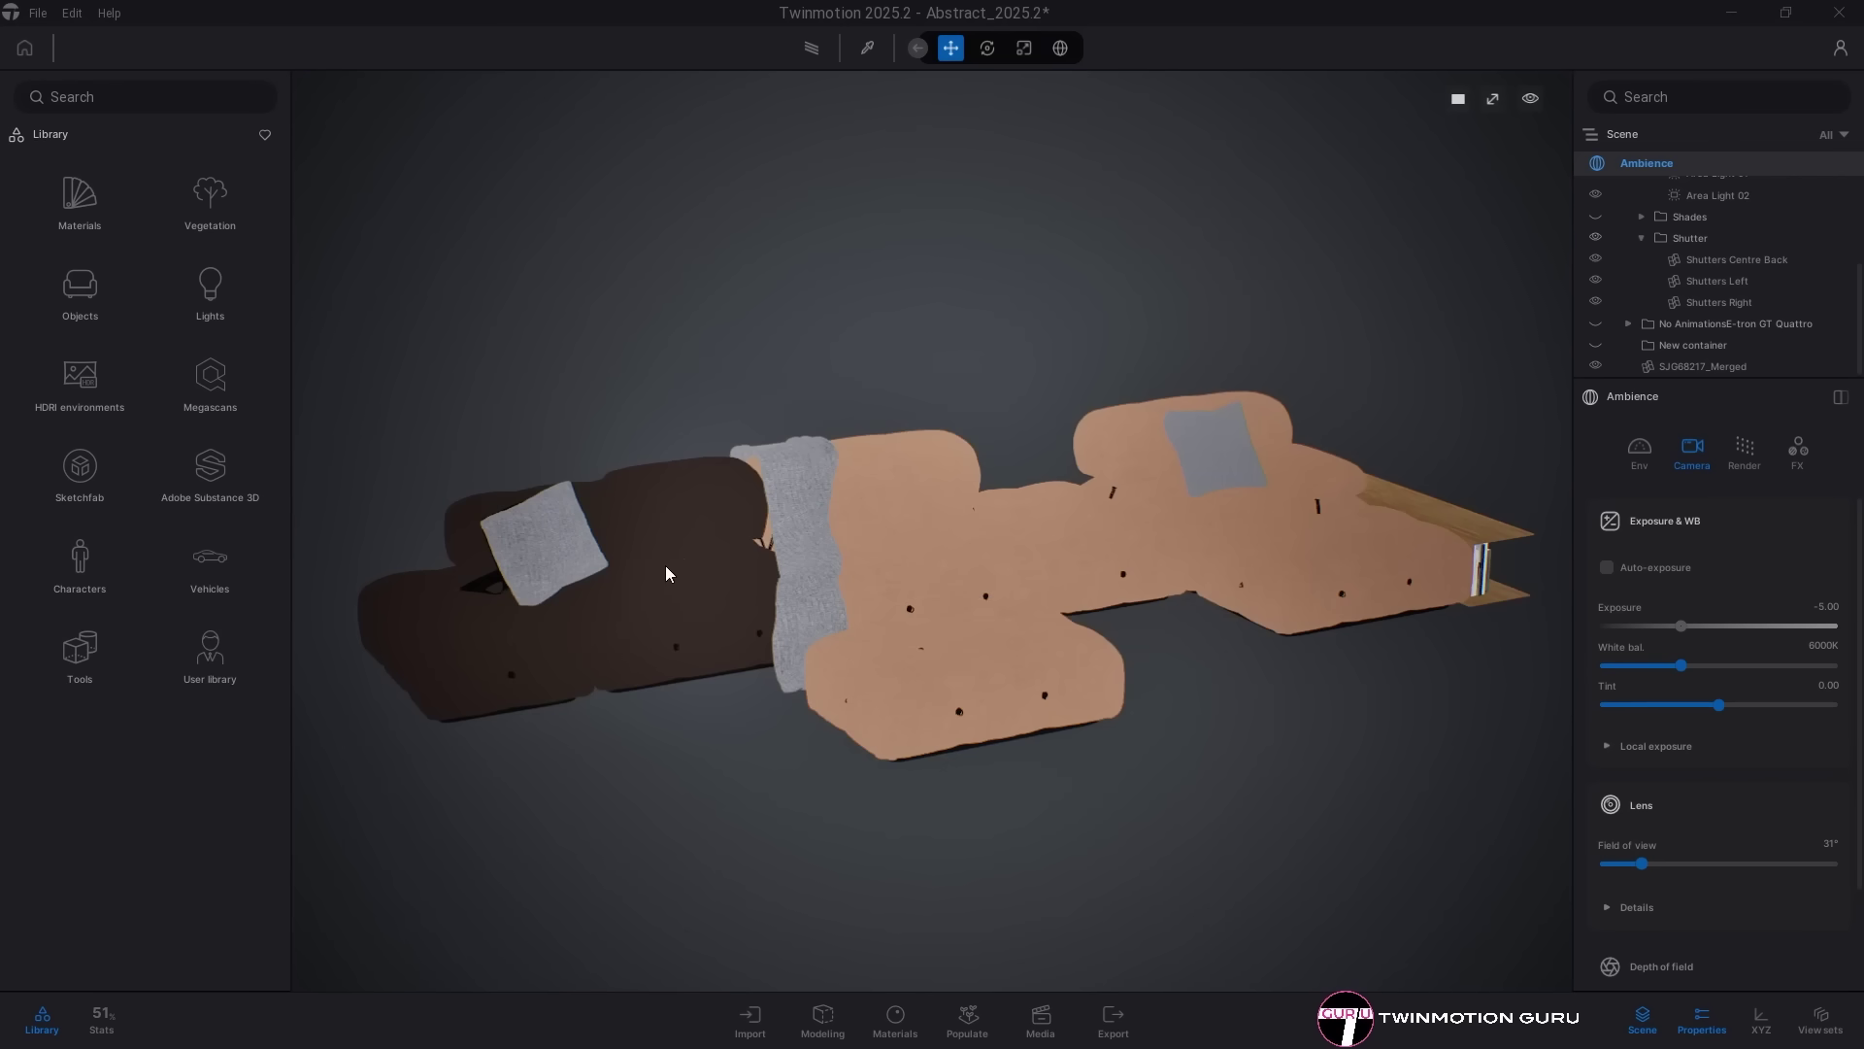
left_click(1459, 99)
left_click(1404, 185)
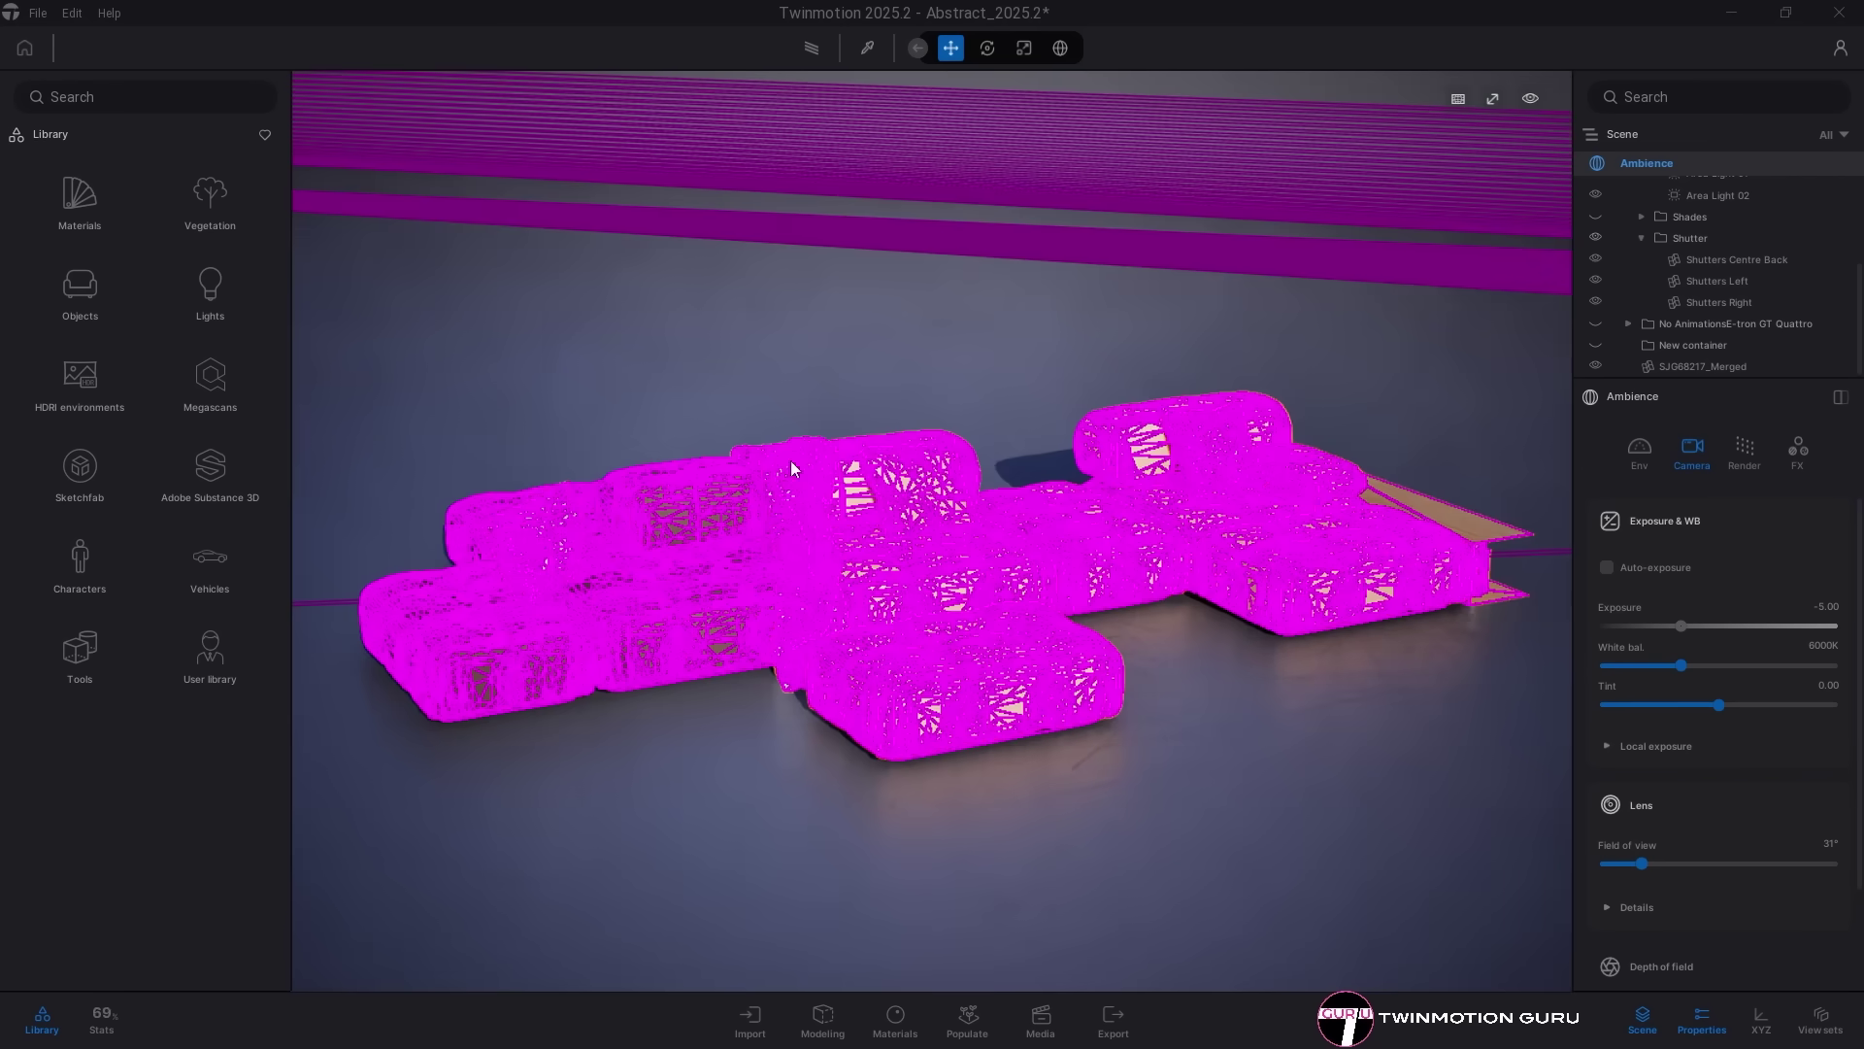
left_click_drag(777, 475, 1398, 192)
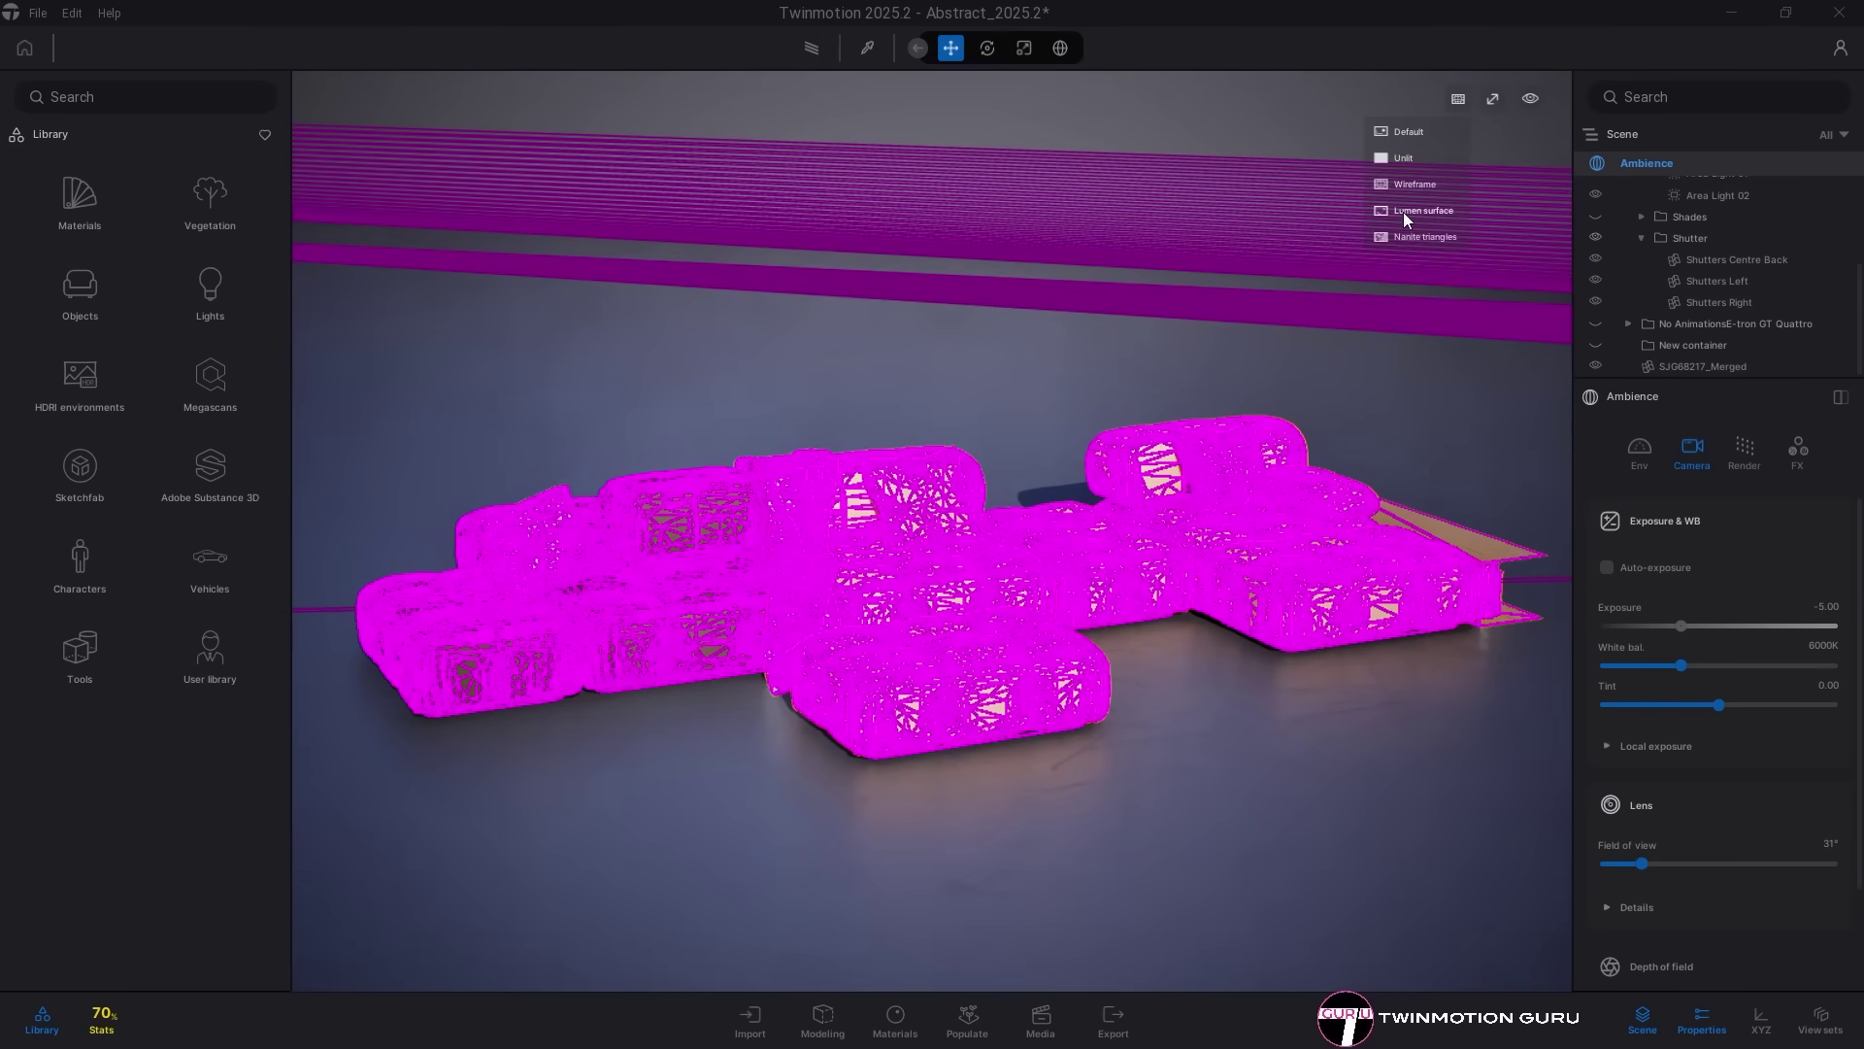
Step: Show the sofa scene in Lumen surface mode, then Nanite triangles
left_click(1404, 211)
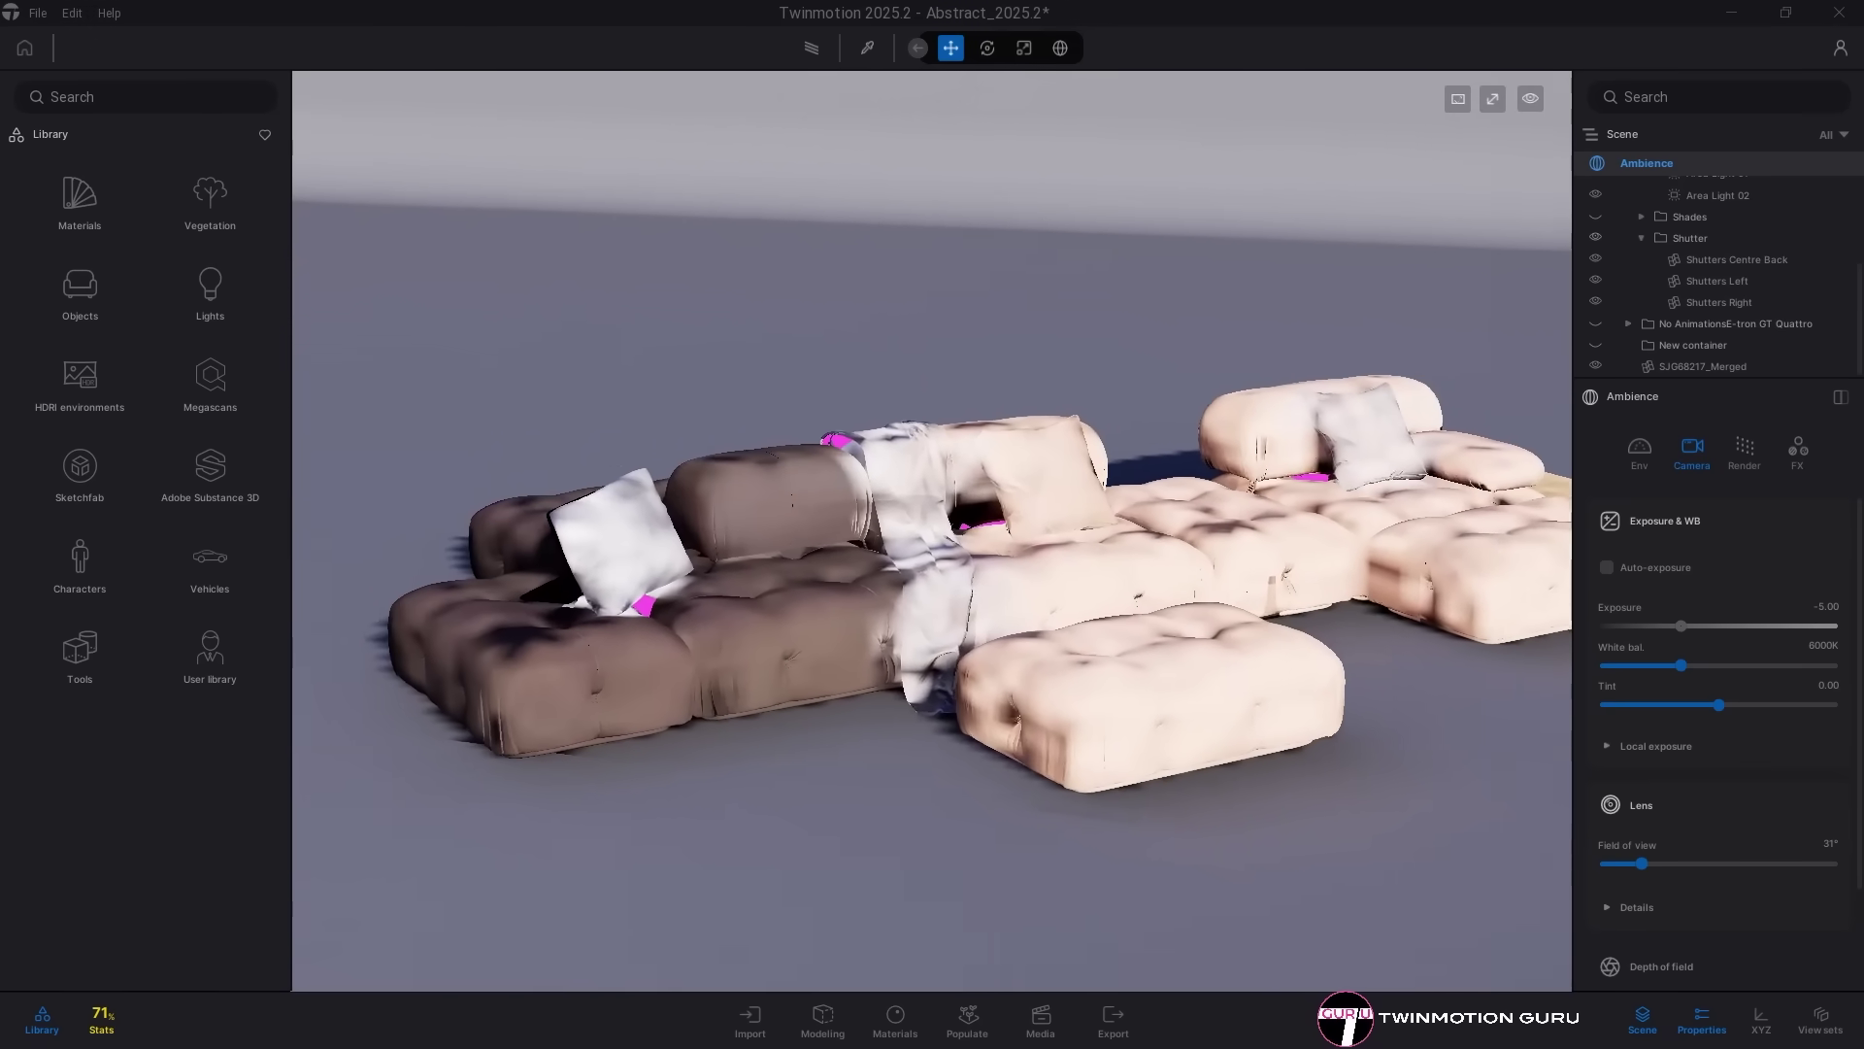
scroll(1174, 404, "down", 3)
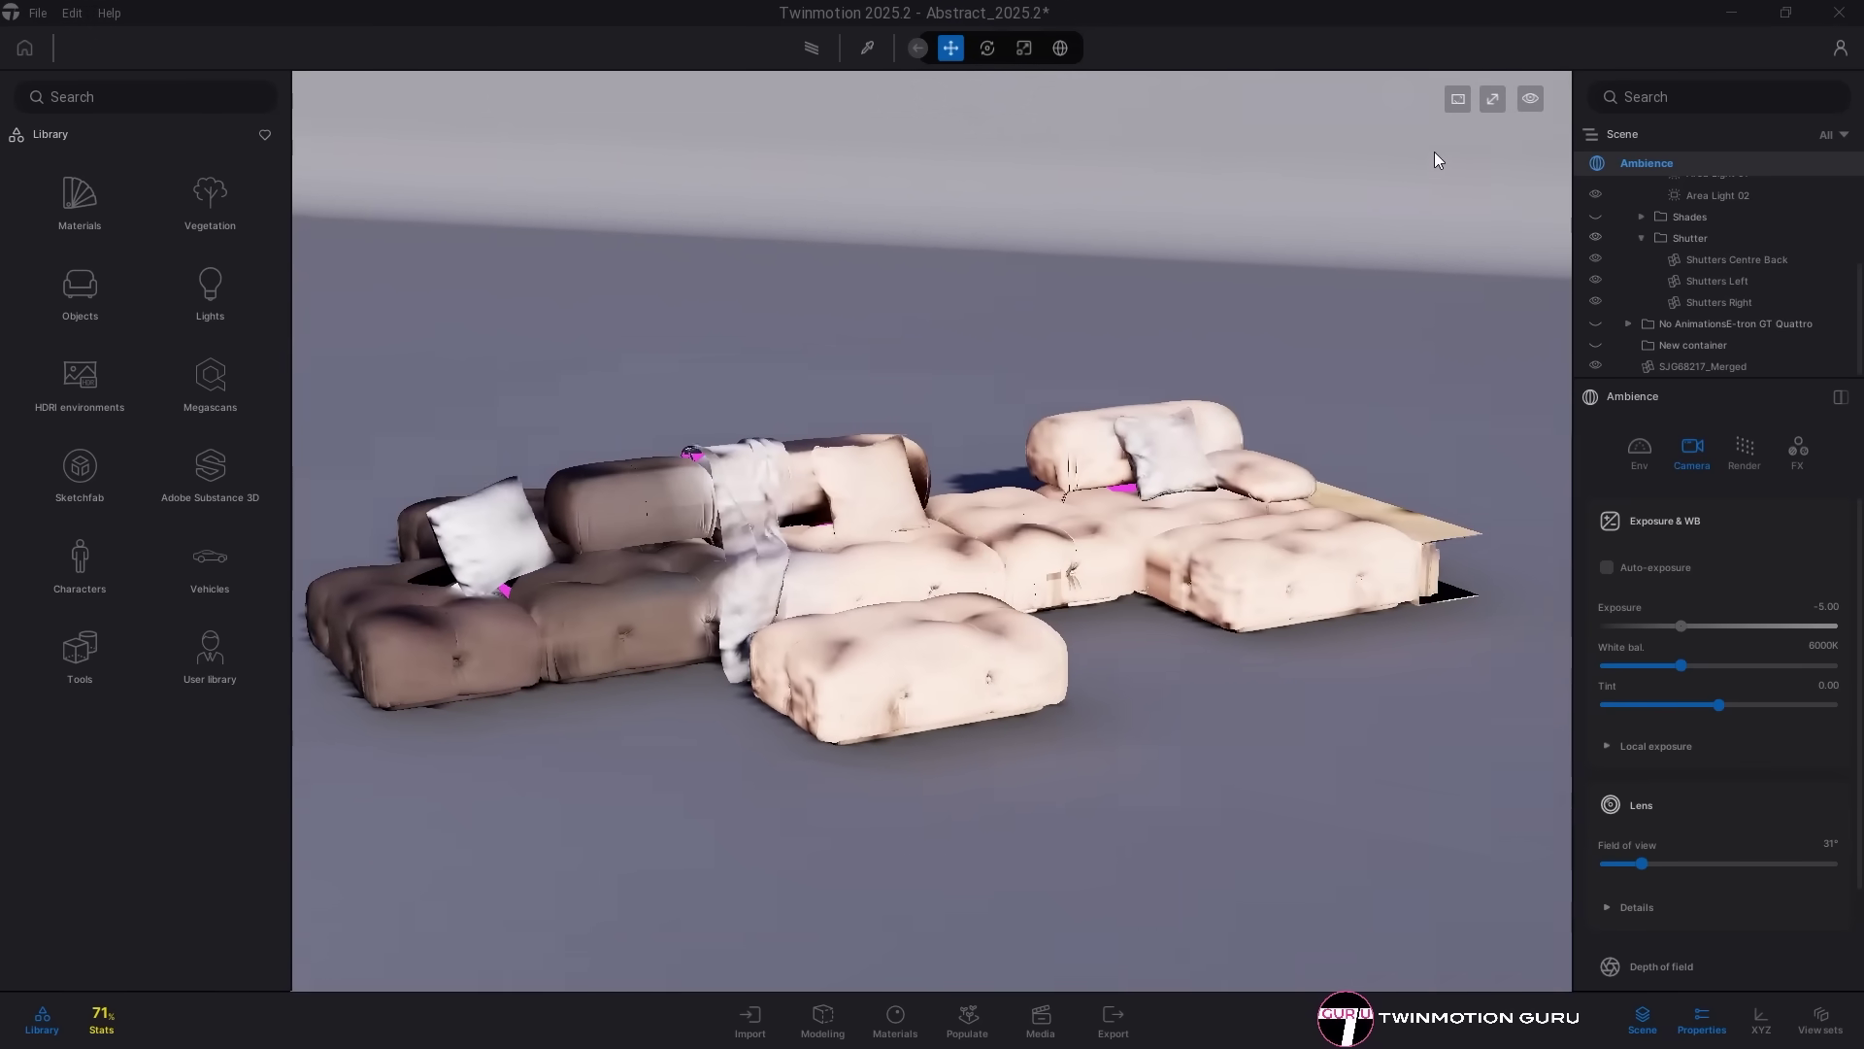
left_click(1460, 101)
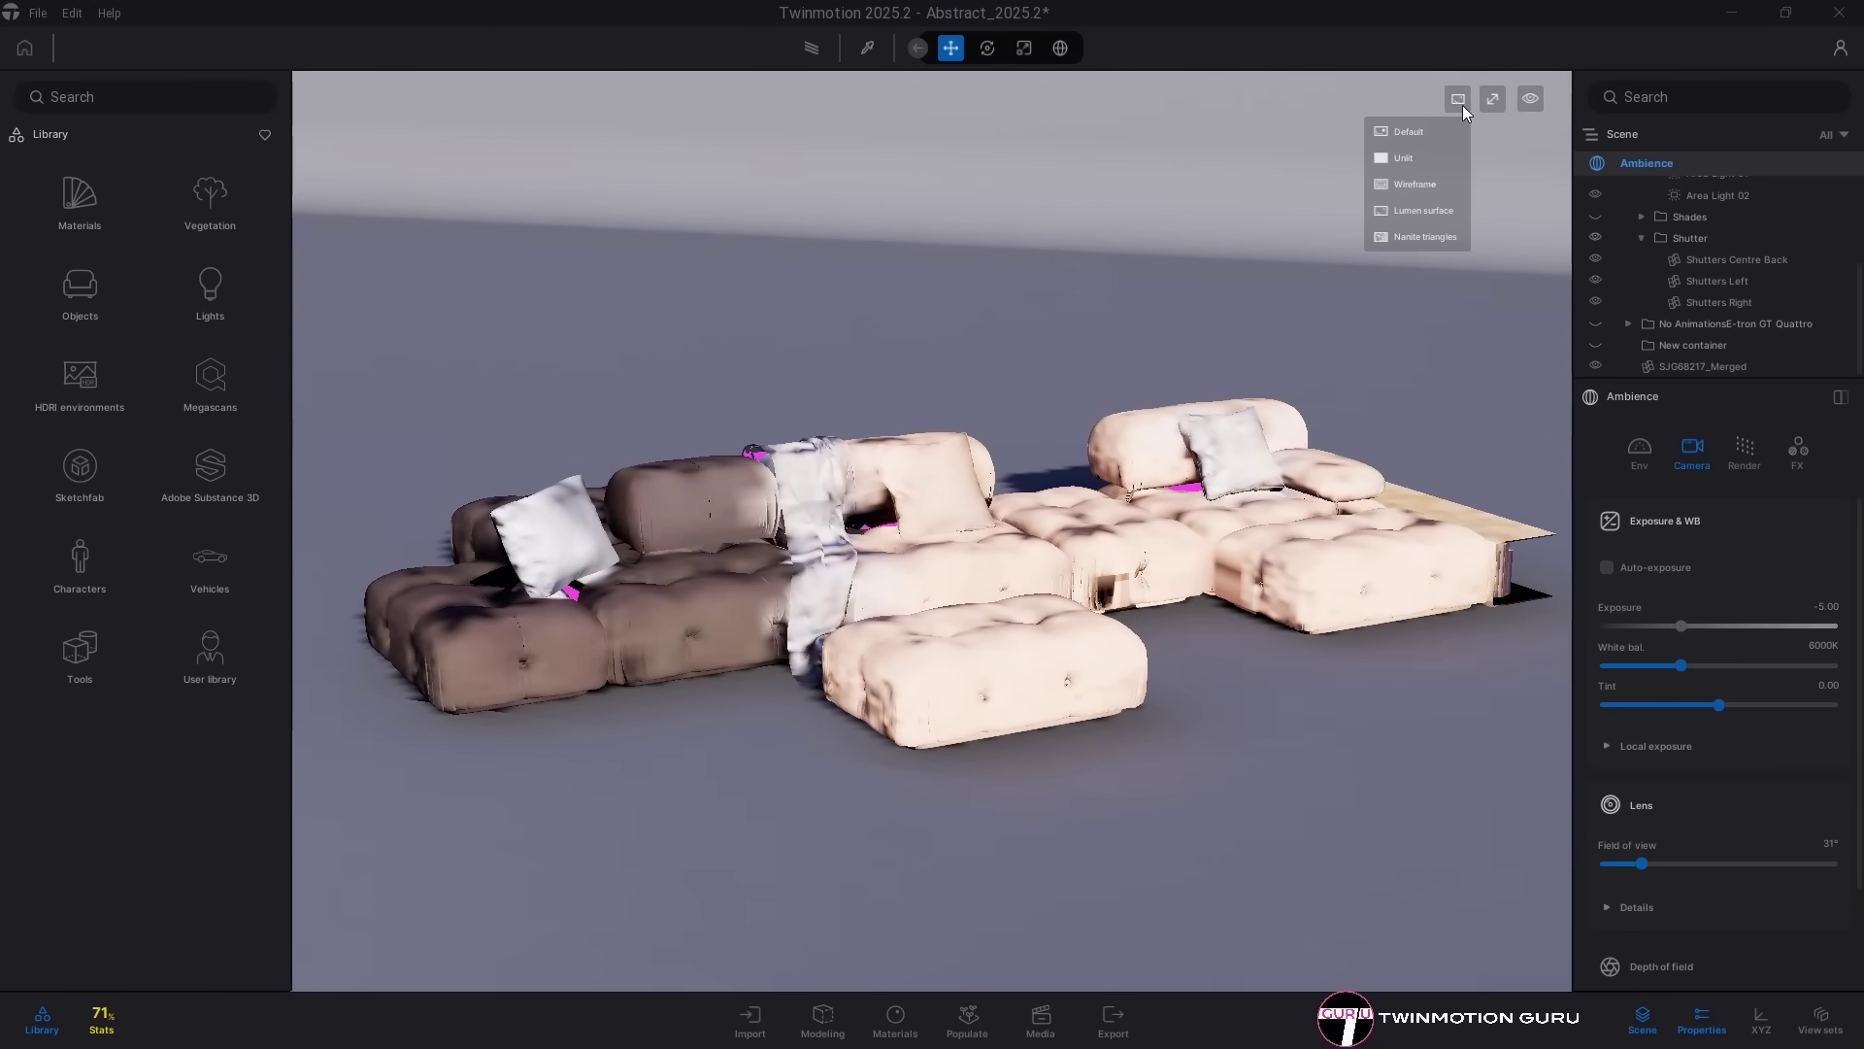
left_click(1403, 247)
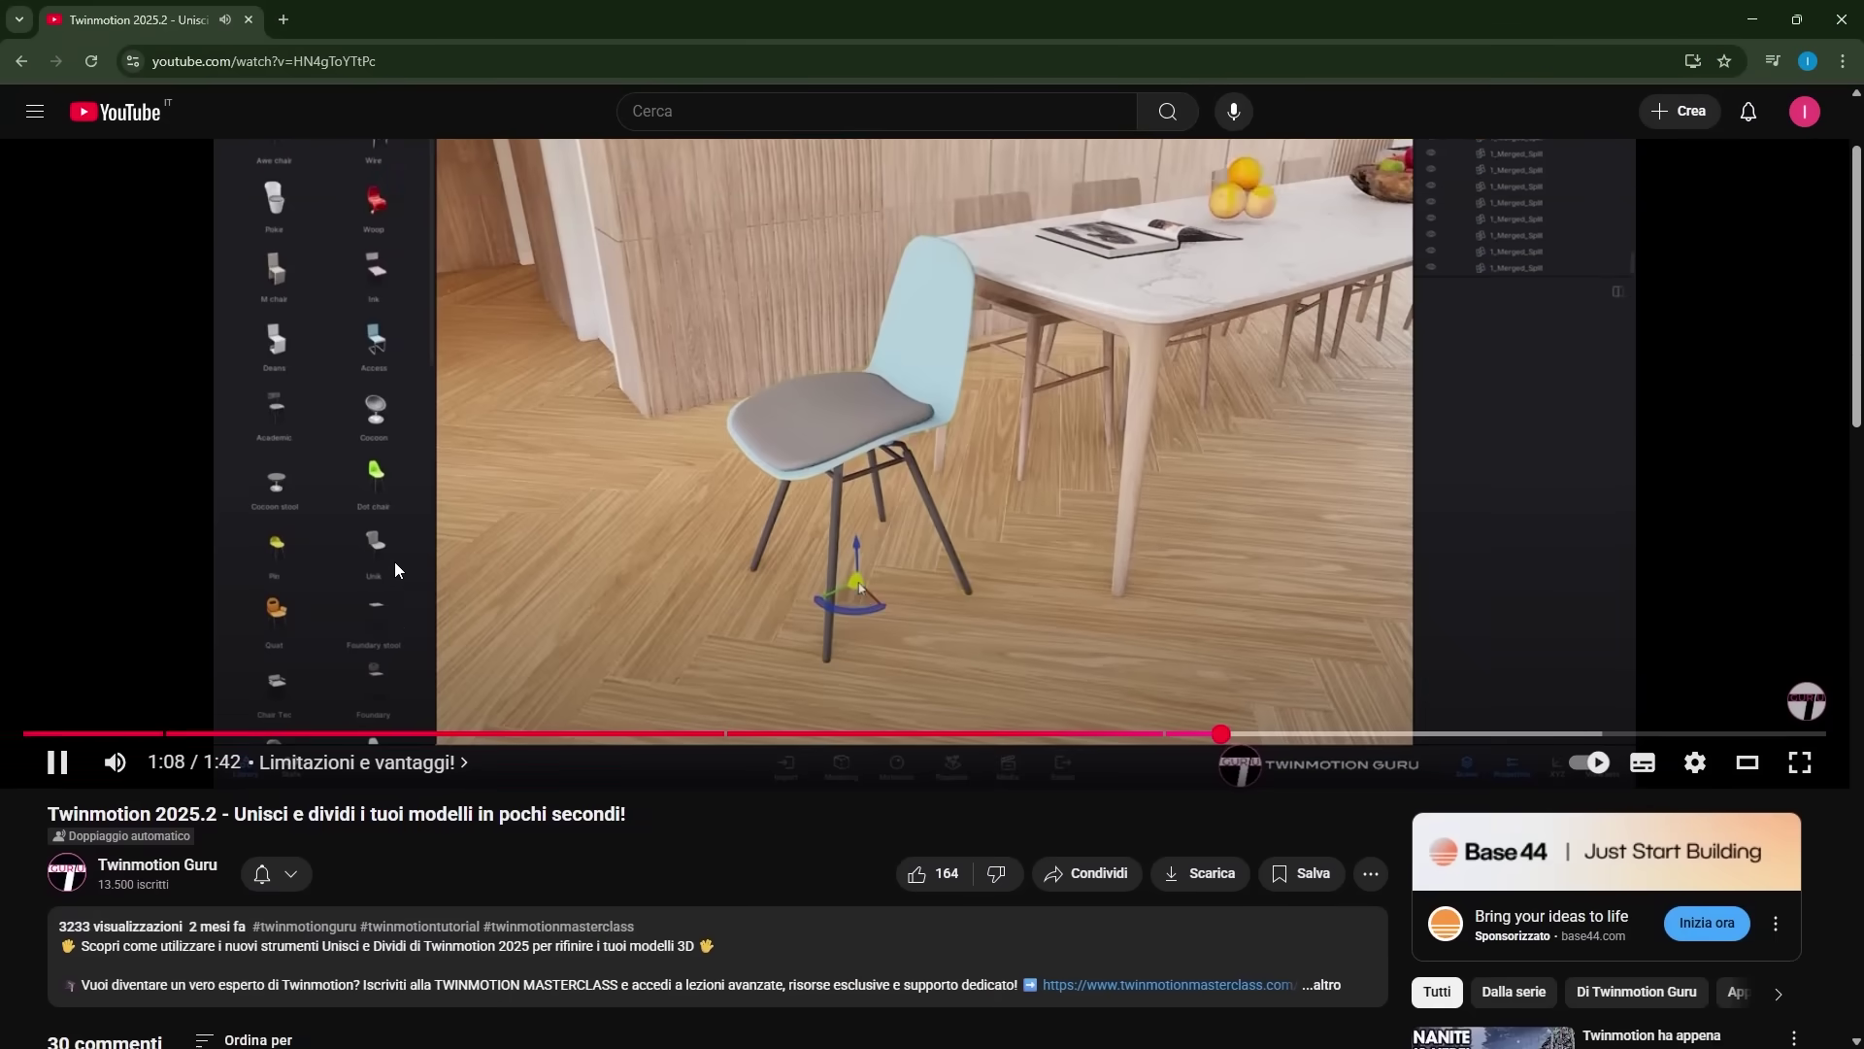
Step: Expand and scroll through the full description of the Twinmotion 2024.1 living room rendering tutorial
scroll(395, 561, "down", 2)
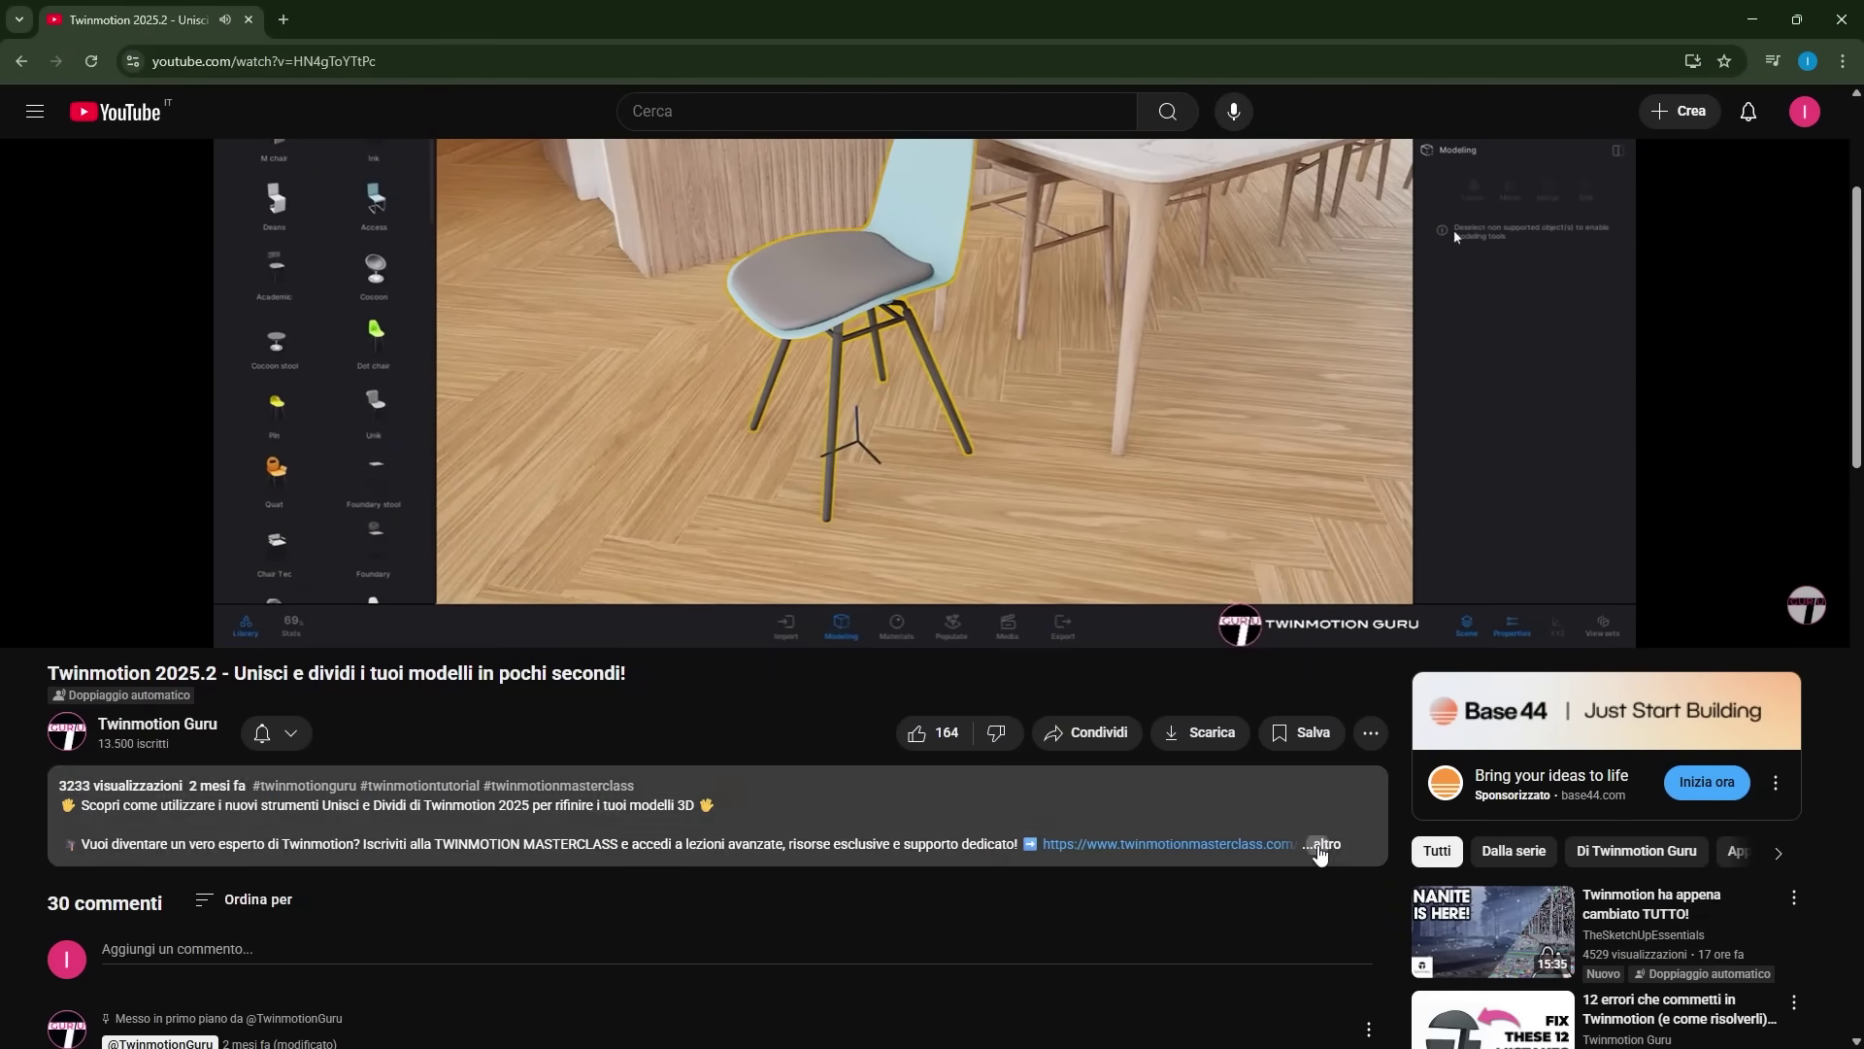
left_click(1319, 844)
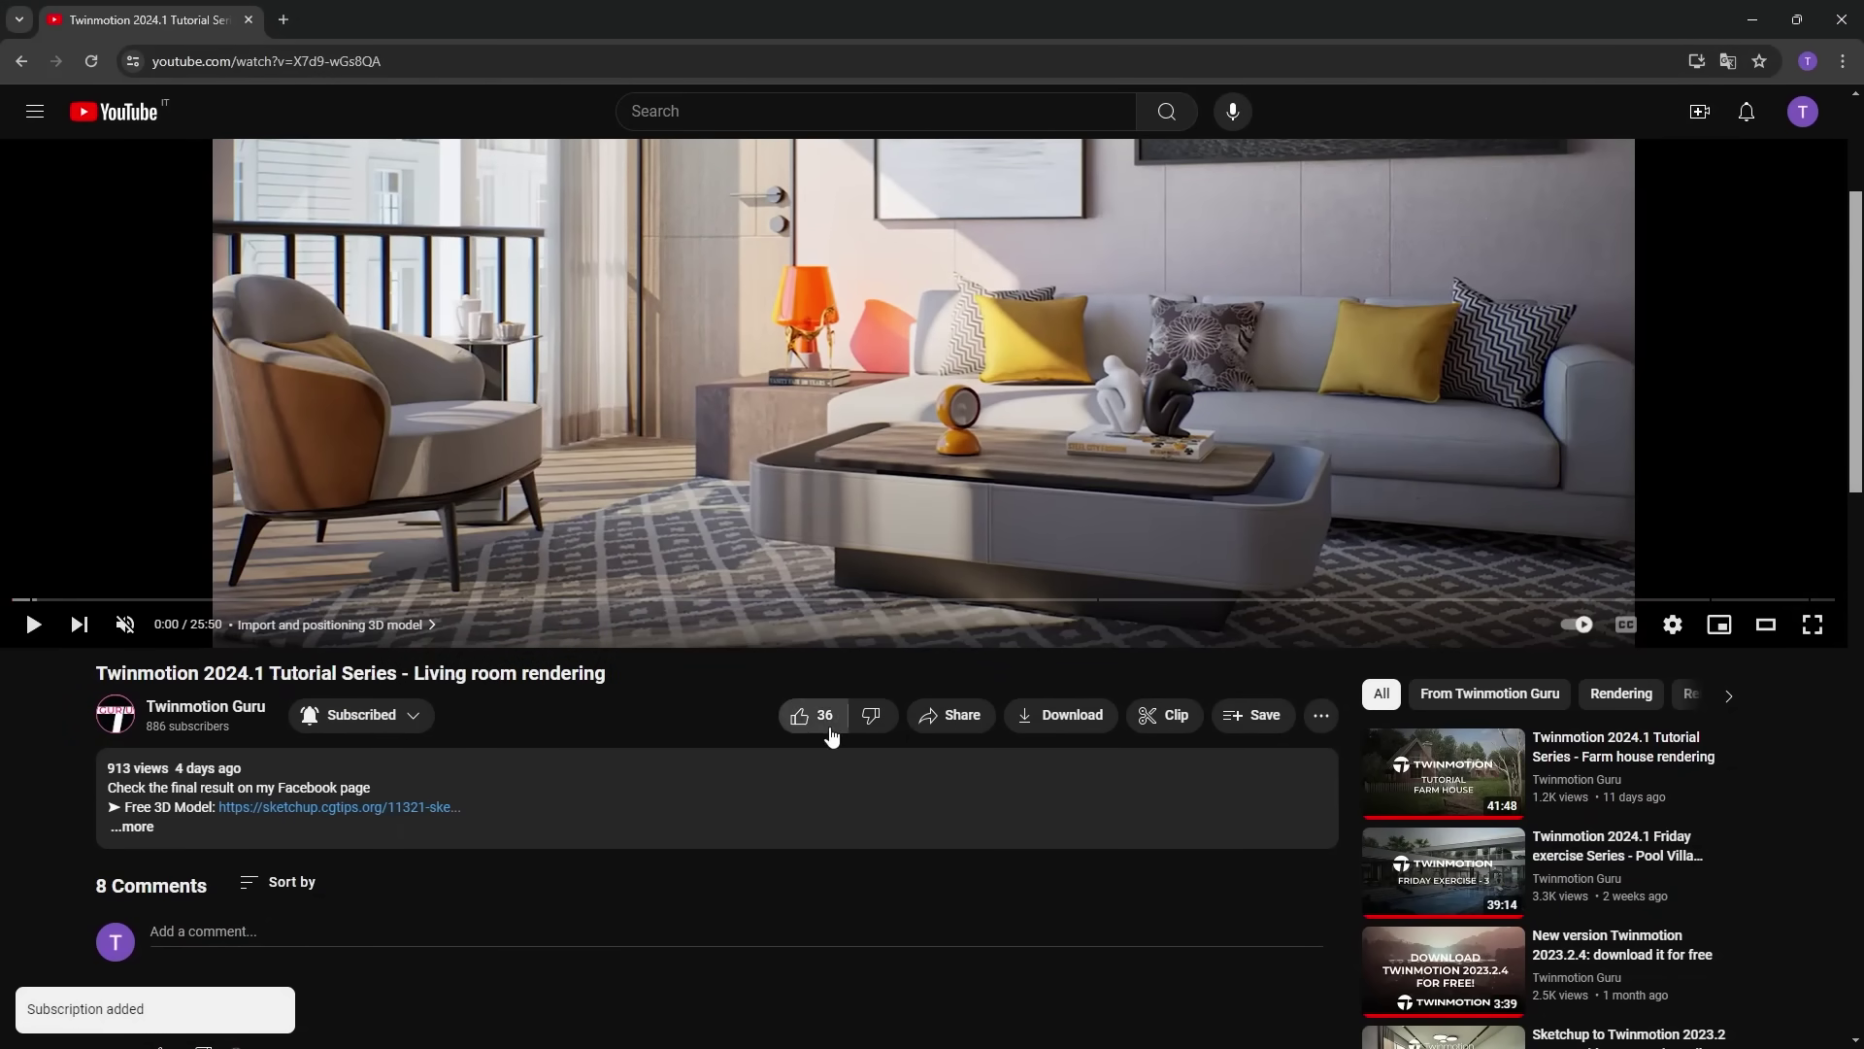
scroll(560, 730, "down", 3)
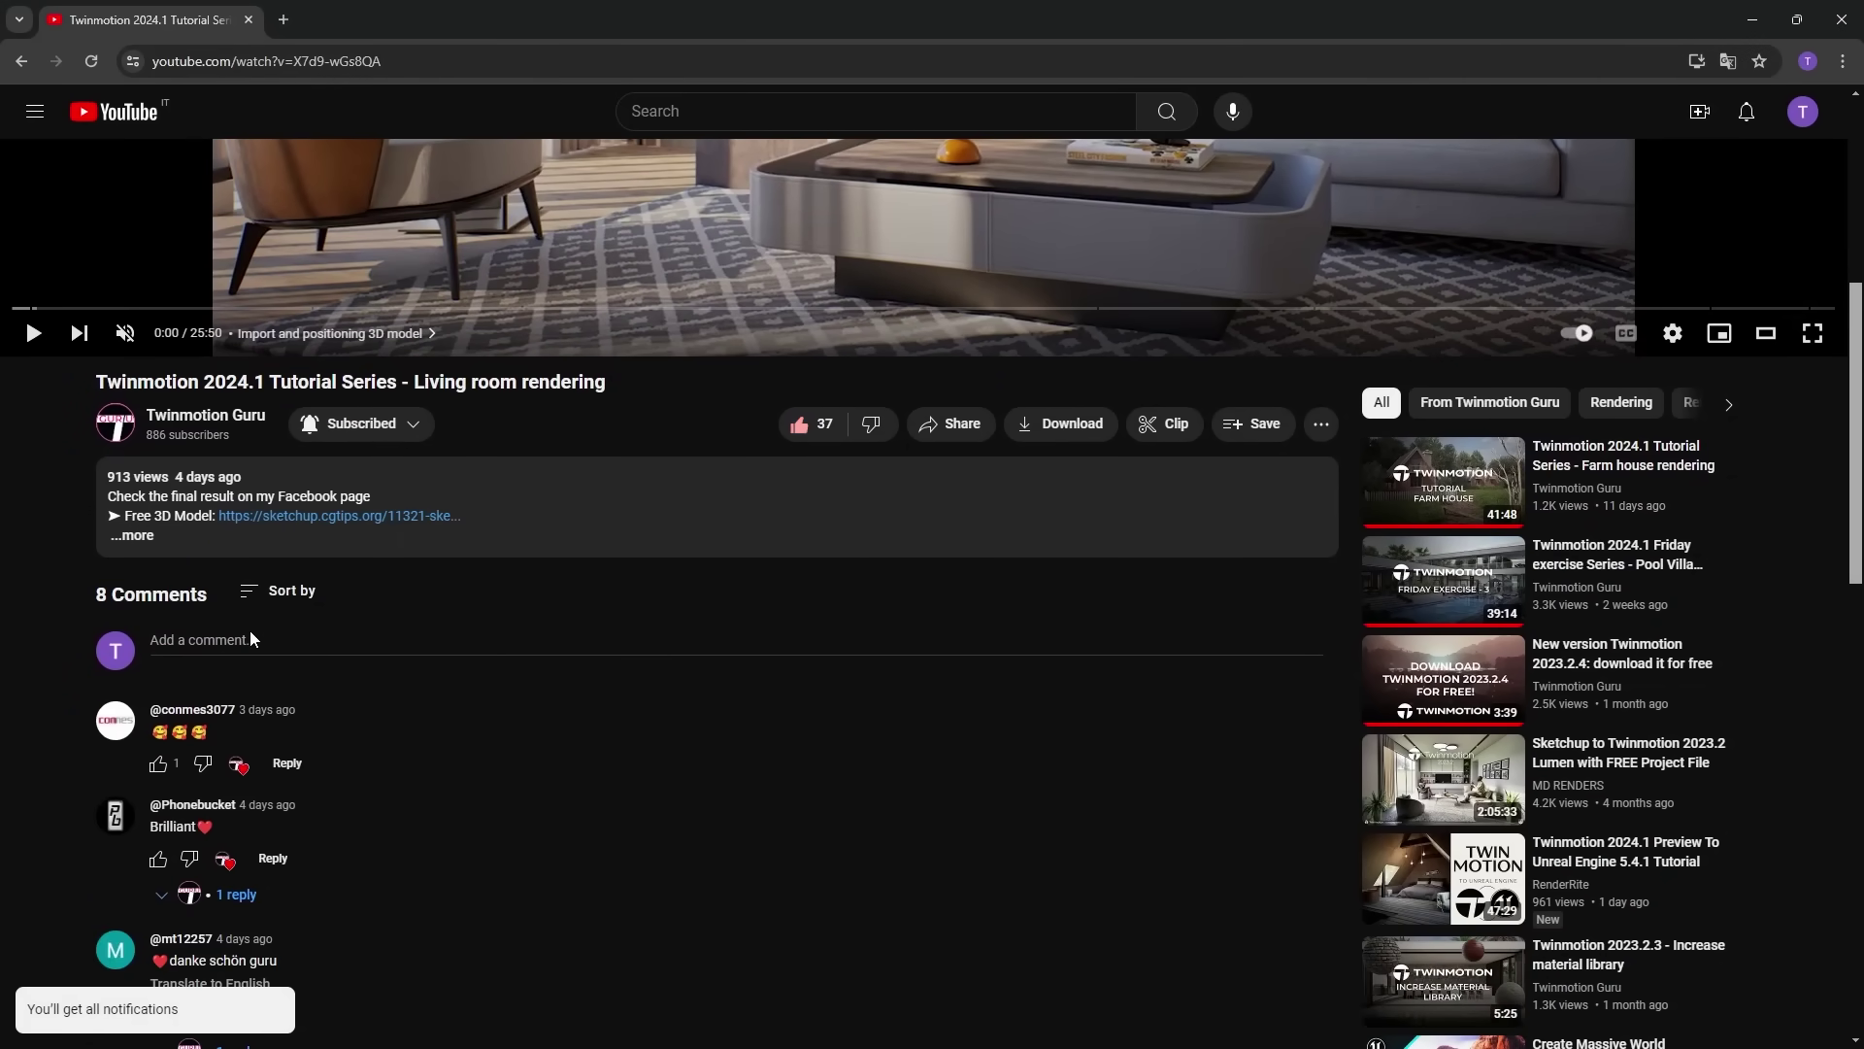